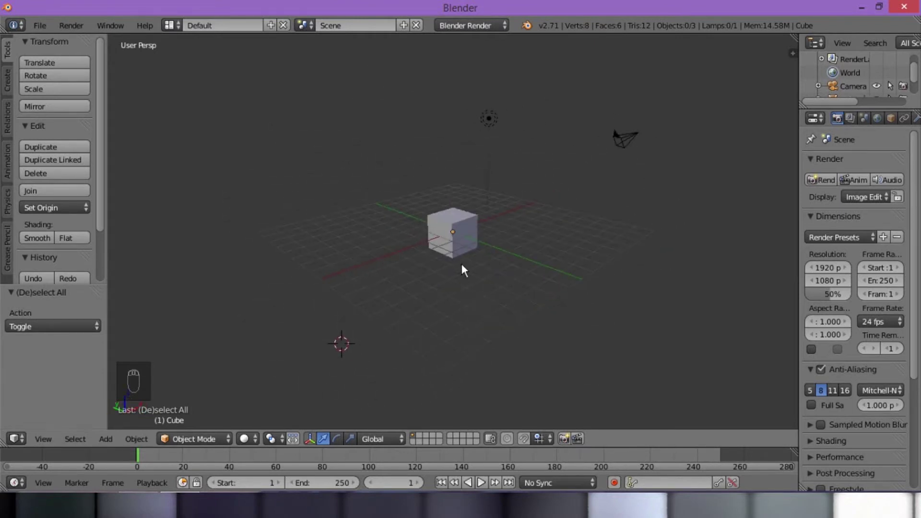
Try scaling the cube, lamp and camera together to about 0.904, undo the resize and deselect everything.
scroll(428, 246, up, 1)
middle_drag(471, 257, 436, 299)
middle_drag(462, 263, 194, 391)
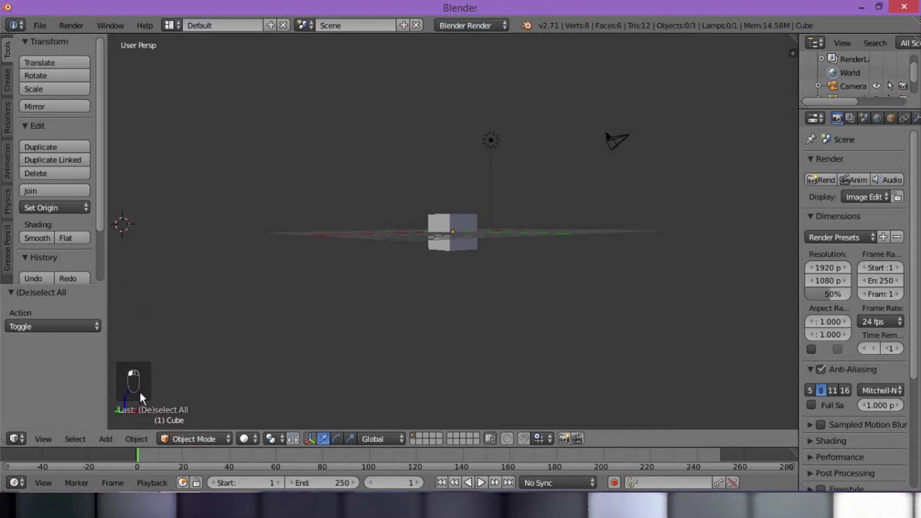
key(a)
key(s)
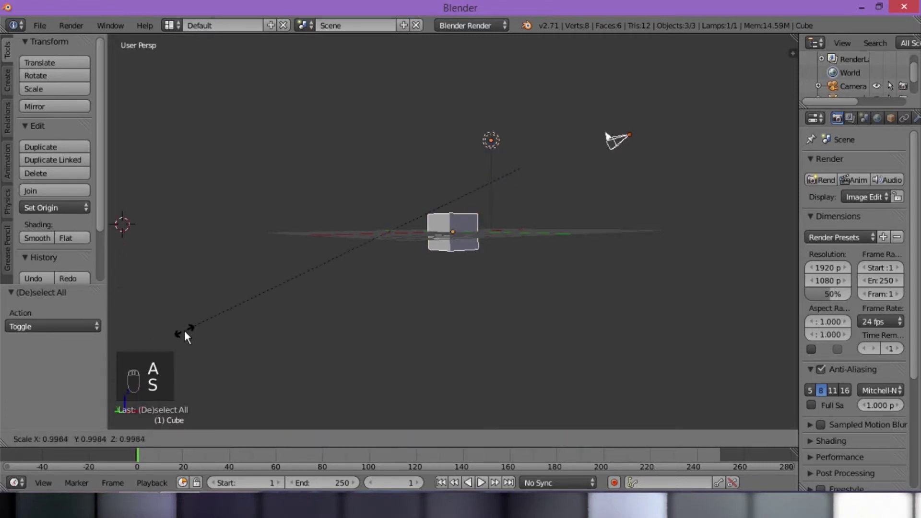
click(223, 329)
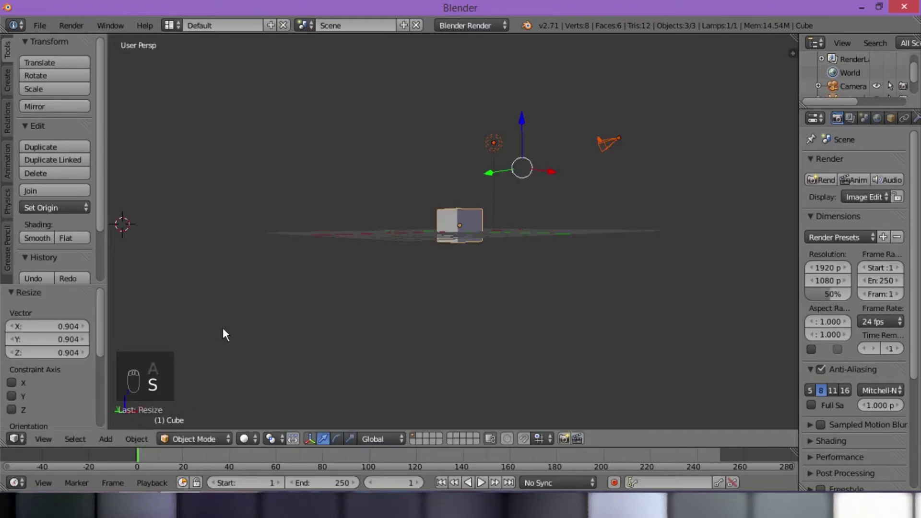
key(ctrl+z)
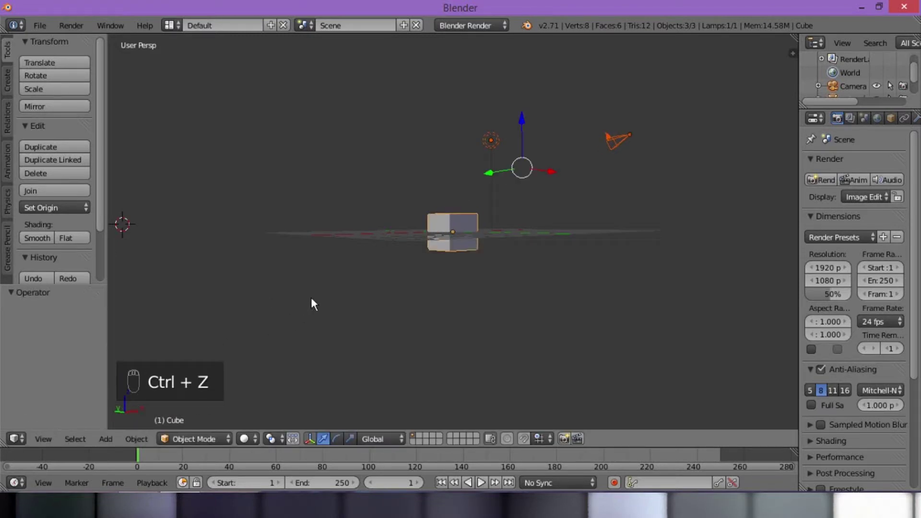
key(a)
Orbit around the scene to examine the cube, lamp and camera from different sides and heights.
middle_drag(326, 279, 380, 287)
click(40, 25)
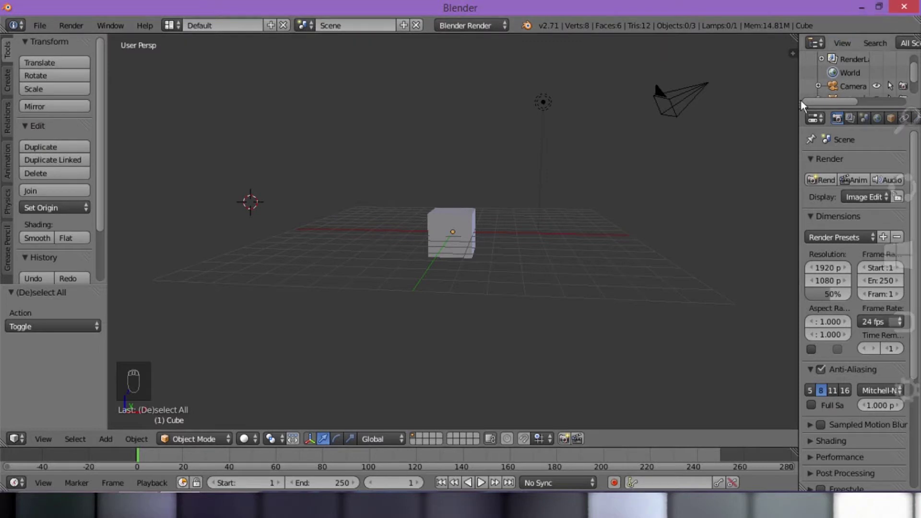
middle_drag(446, 238, 457, 276)
mouse_move(517, 262)
middle_down()
mouse_move(574, 246)
mouse_move(512, 274)
mouse_move(520, 278)
middle_up()
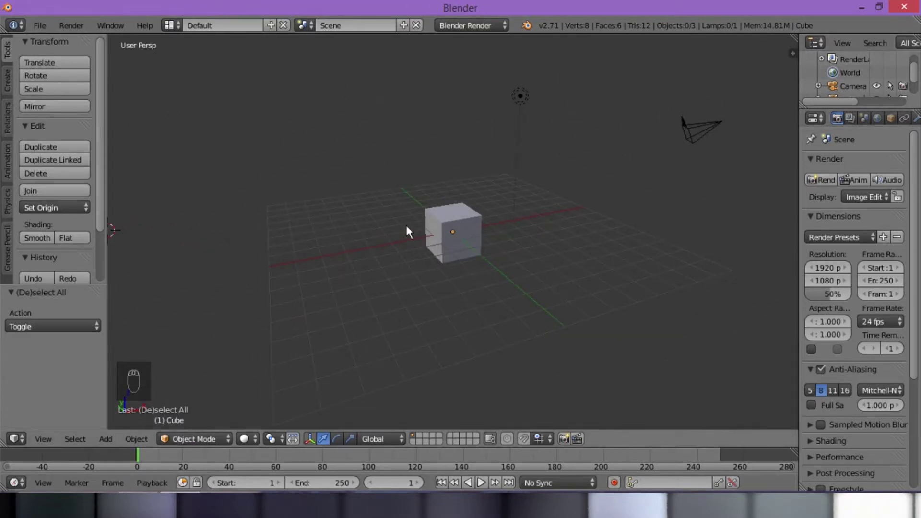
middle_drag(529, 247, 496, 313)
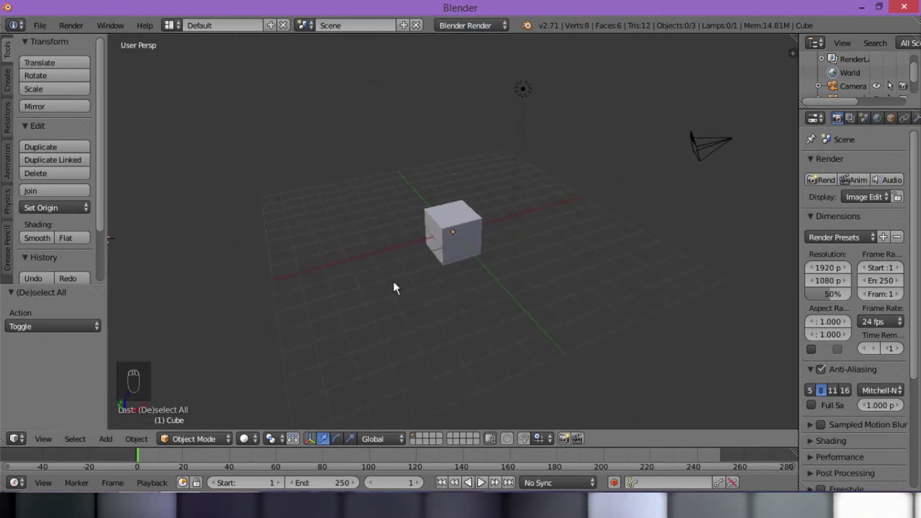
middle_drag(436, 173, 464, 143)
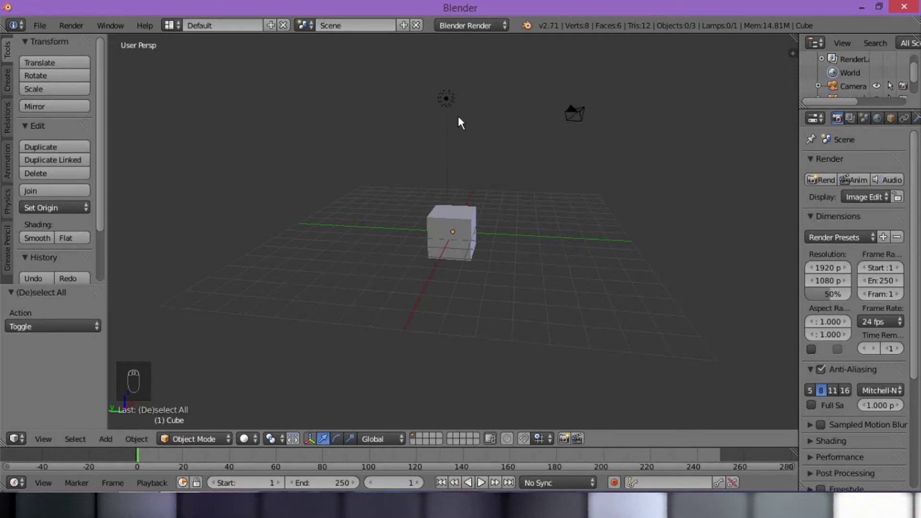
middle_drag(477, 278, 455, 216)
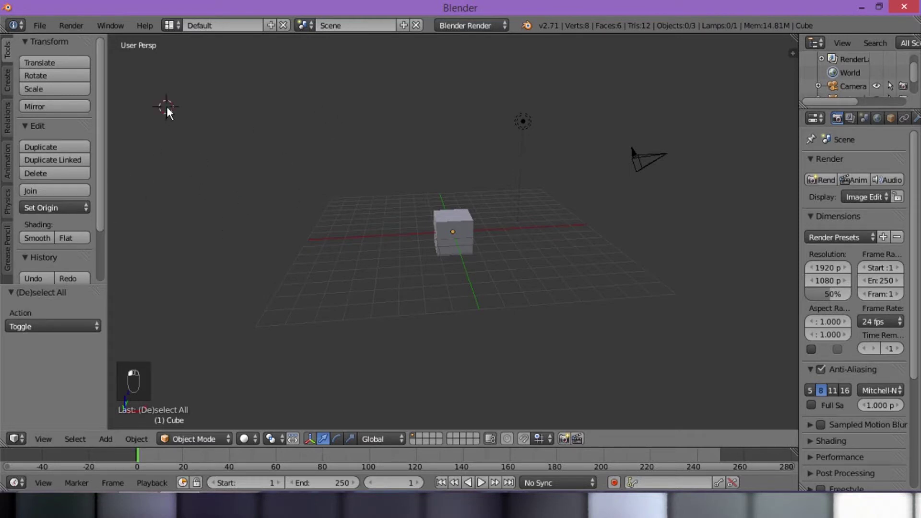
scroll(423, 317, up, 1)
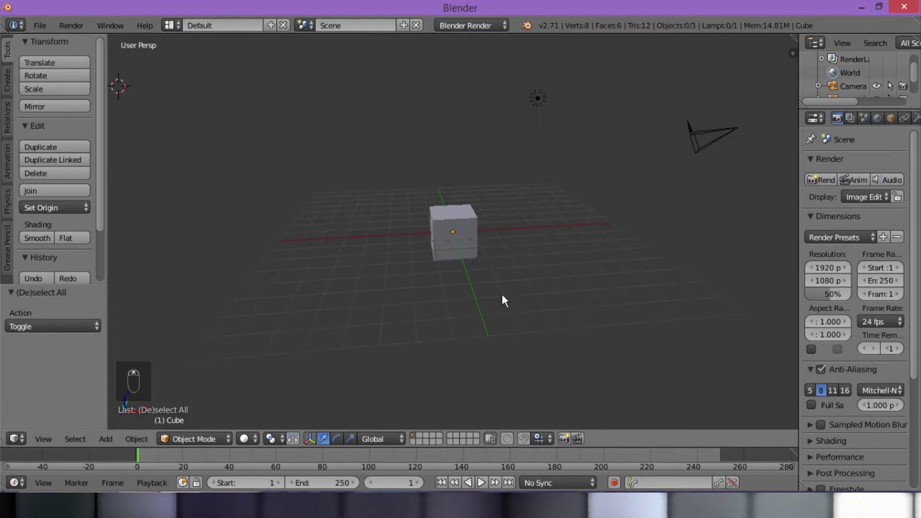
middle_drag(500, 309, 289, 273)
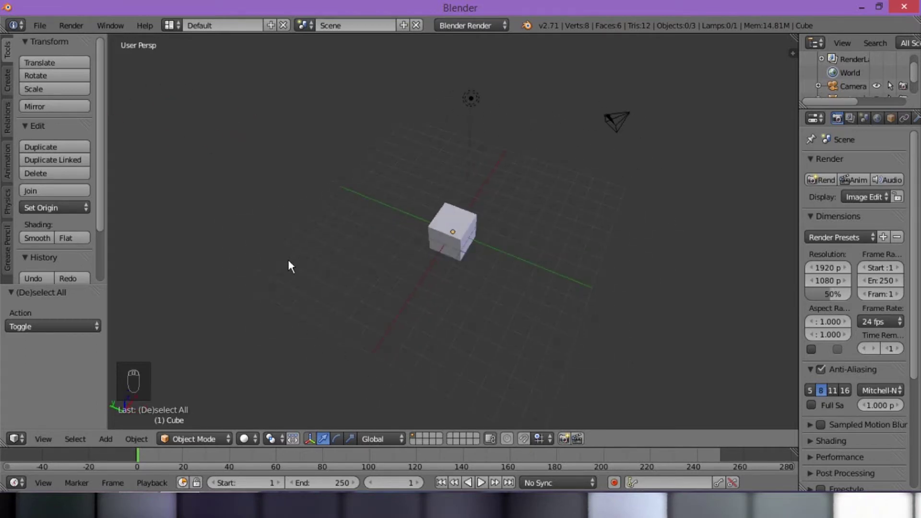
middle_drag(421, 319, 492, 292)
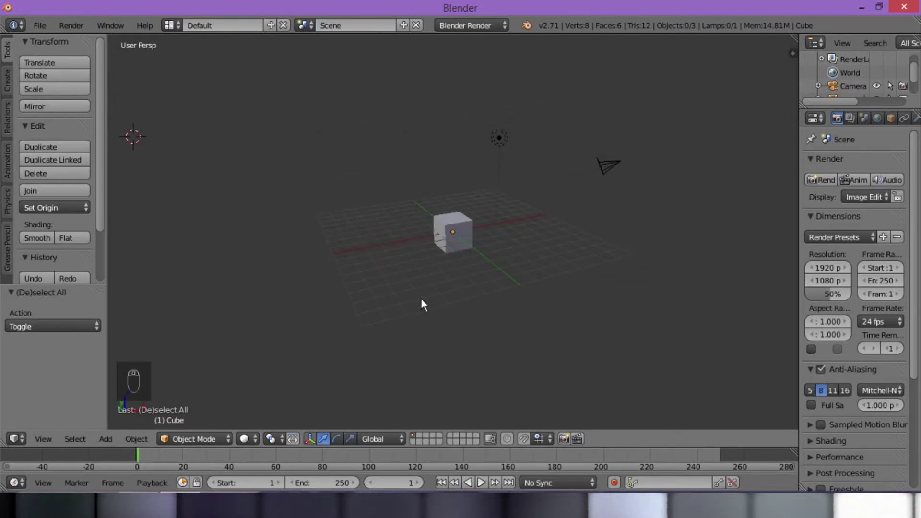
middle_drag(374, 296, 454, 347)
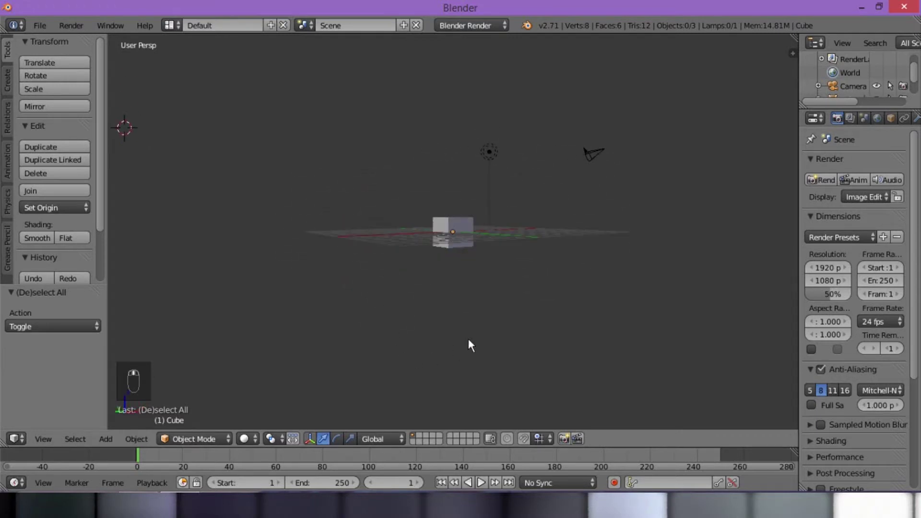
Zoom repeatedly in and out on the cube to compare close and distant views of the scene.
scroll(411, 308, up, 2)
scroll(399, 305, up, 2)
scroll(400, 305, down, 6)
scroll(400, 304, up, 6)
scroll(400, 304, down, 2)
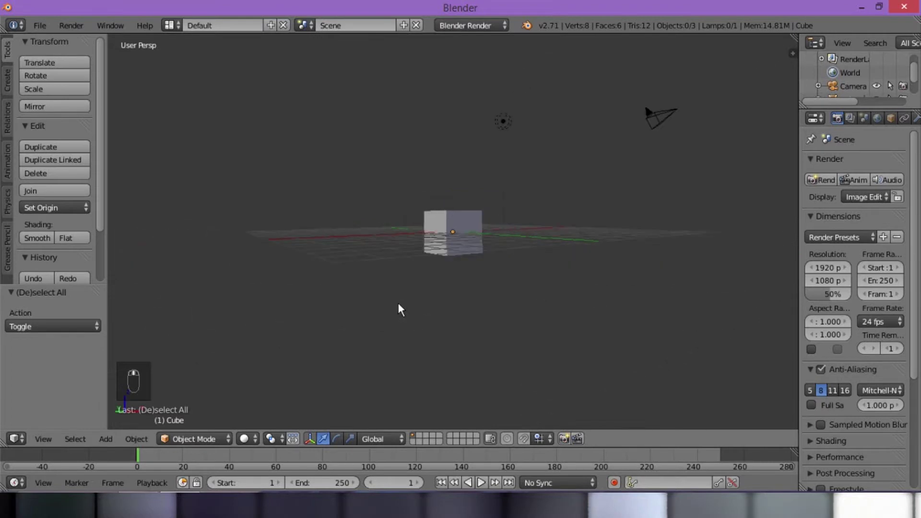
scroll(395, 303, up, 3)
scroll(394, 301, up, 3)
scroll(393, 302, down, 9)
scroll(356, 322, up, 3)
middle_drag(356, 323, 427, 310)
scroll(433, 308, up, 4)
scroll(434, 308, down, 4)
scroll(434, 308, up, 5)
scroll(433, 308, down, 5)
scroll(434, 308, up, 5)
scroll(433, 308, down, 5)
middle_drag(411, 321, 551, 325)
scroll(376, 345, up, 3)
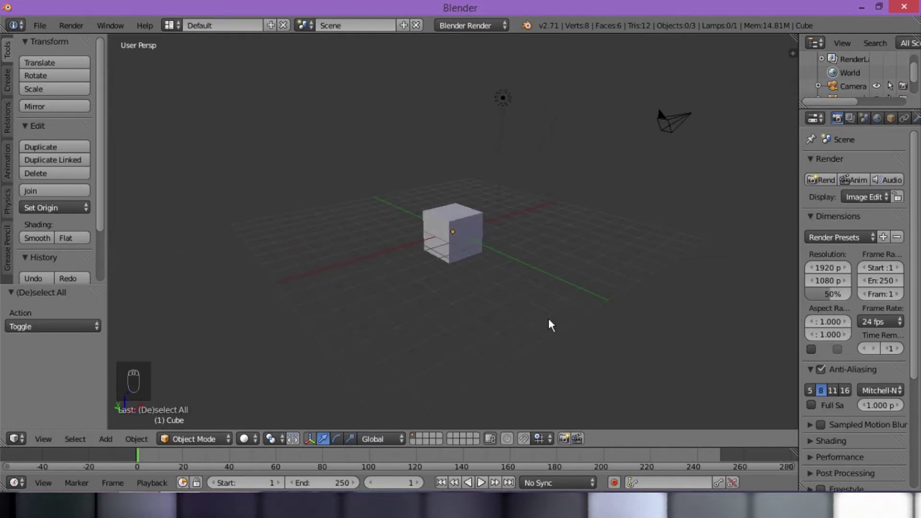
Pan the scene sideways and vertically, and view the cube from a lower angle.
middle_drag(504, 297, 499, 314)
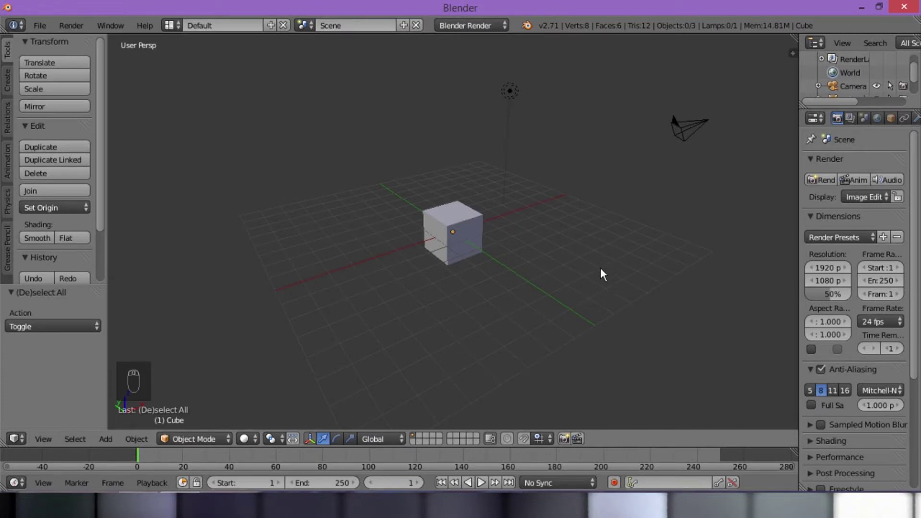
middle_drag(600, 268, 188, 386)
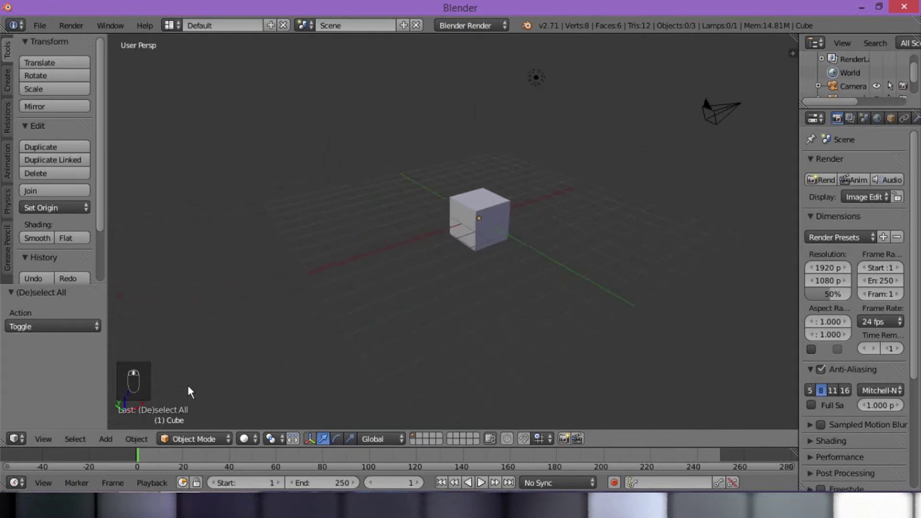
middle_drag(298, 283, 277, 306)
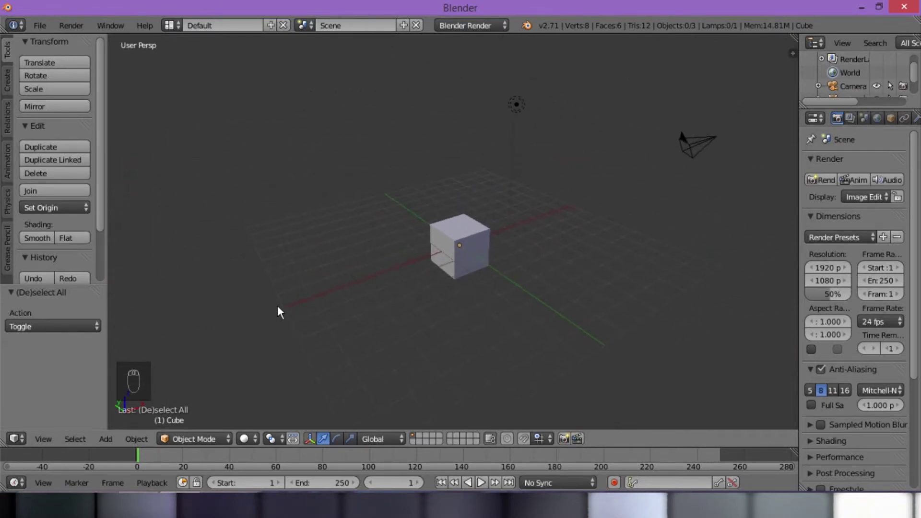
mouse_move(354, 271)
middle_down()
mouse_move(350, 354)
mouse_move(360, 308)
mouse_move(441, 281)
middle_up()
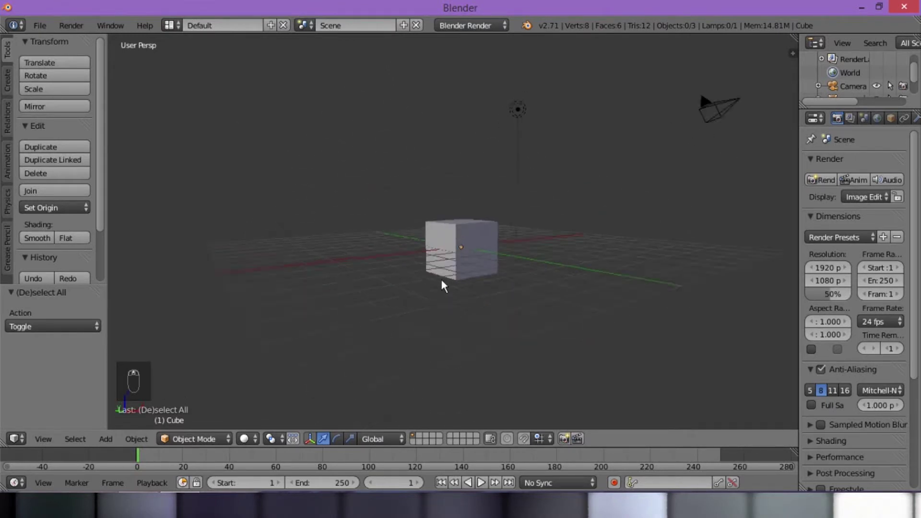
Zoom in through the cube's surface to inspect its interior, and zoom back out until the whole cube shows.
scroll(442, 280, up, 8)
scroll(442, 280, up, 6)
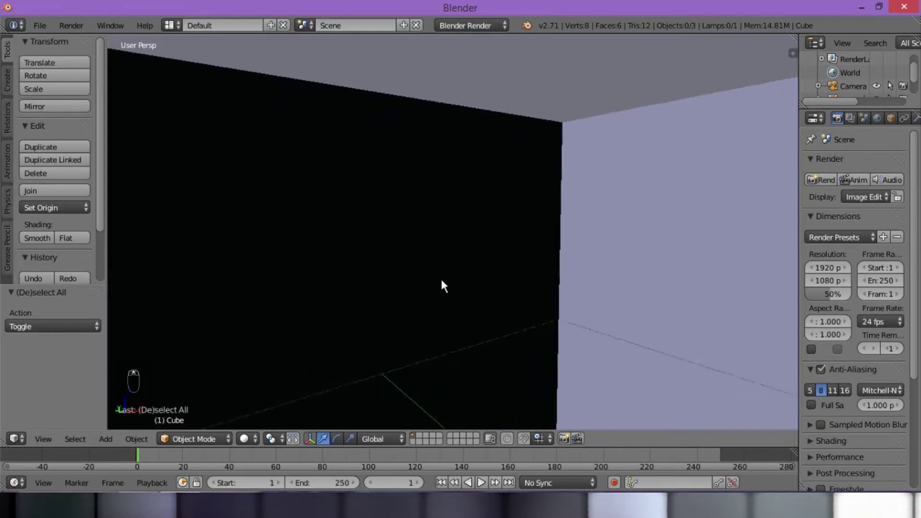
scroll(448, 284, up, 4)
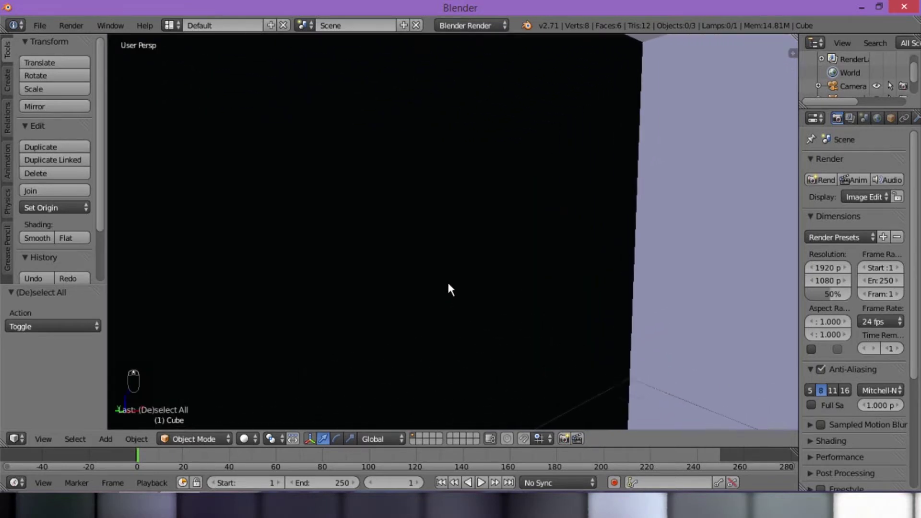
scroll(450, 289, down, 3)
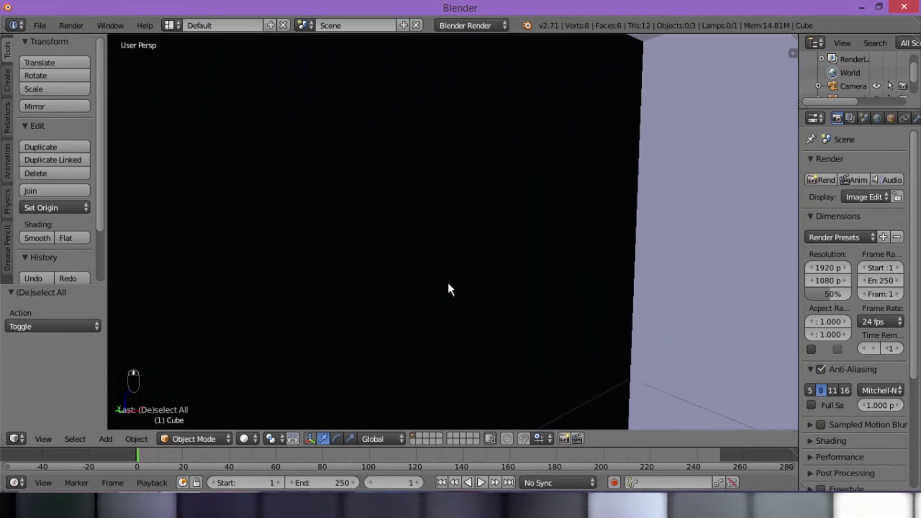
scroll(450, 290, down, 5)
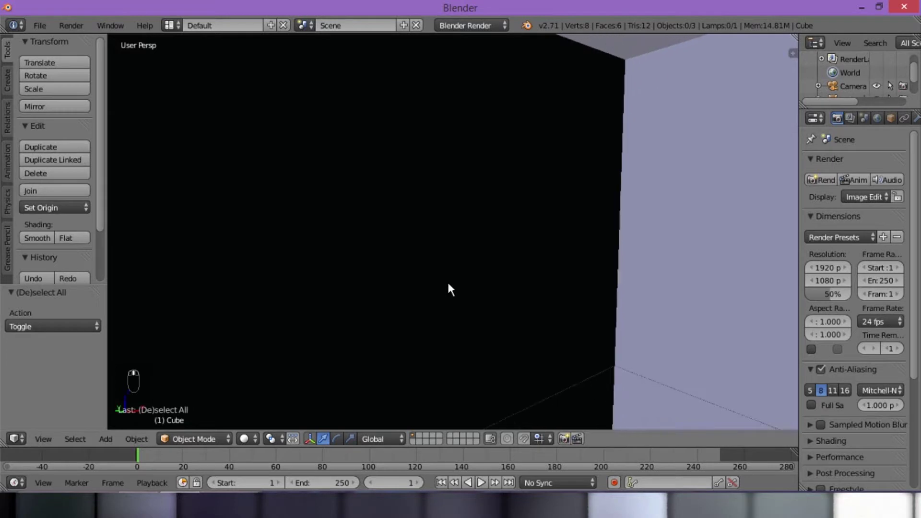
scroll(451, 289, down, 10)
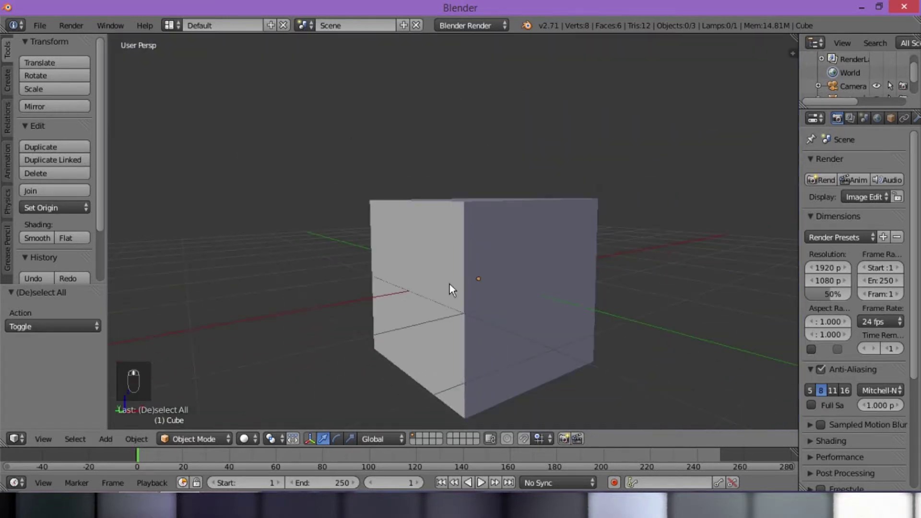
Pan across the grid floor until the cube is out of view.
middle_drag(447, 287, 469, 328)
middle_drag(535, 322, 420, 276)
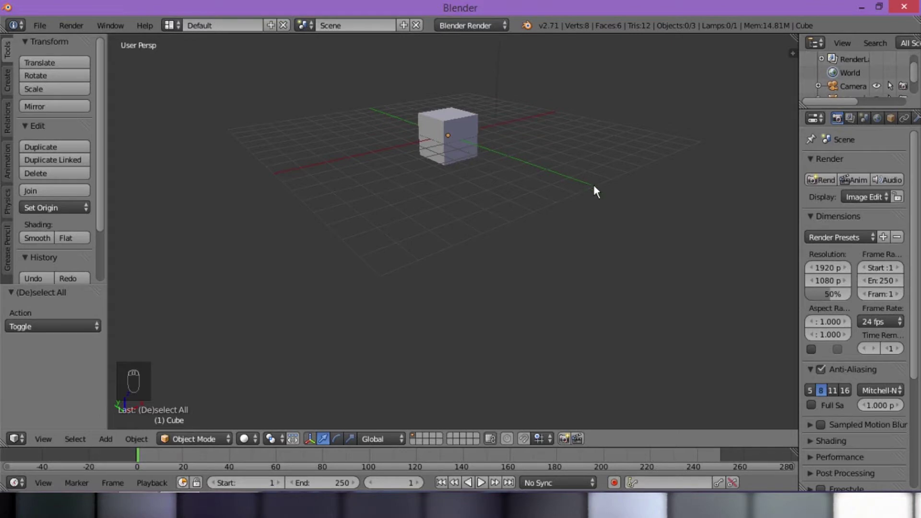
middle_drag(594, 191, 672, 168)
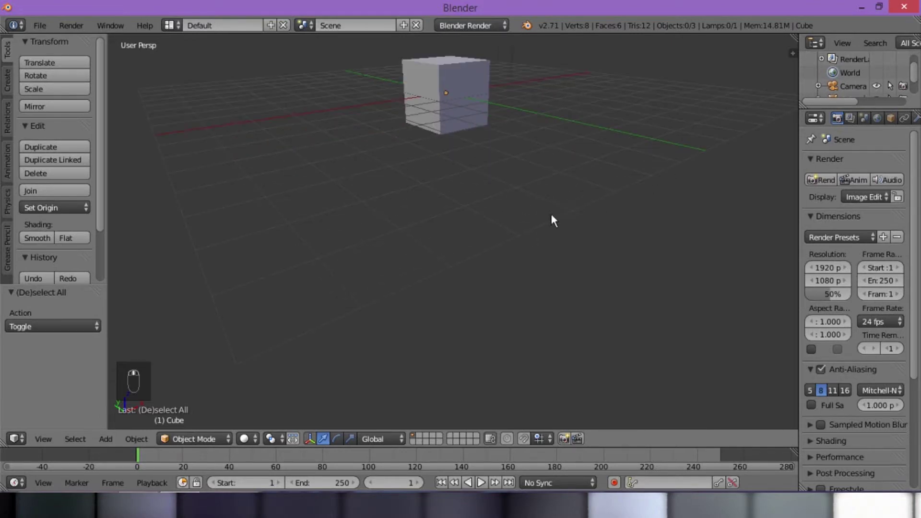
middle_drag(474, 211, 567, 180)
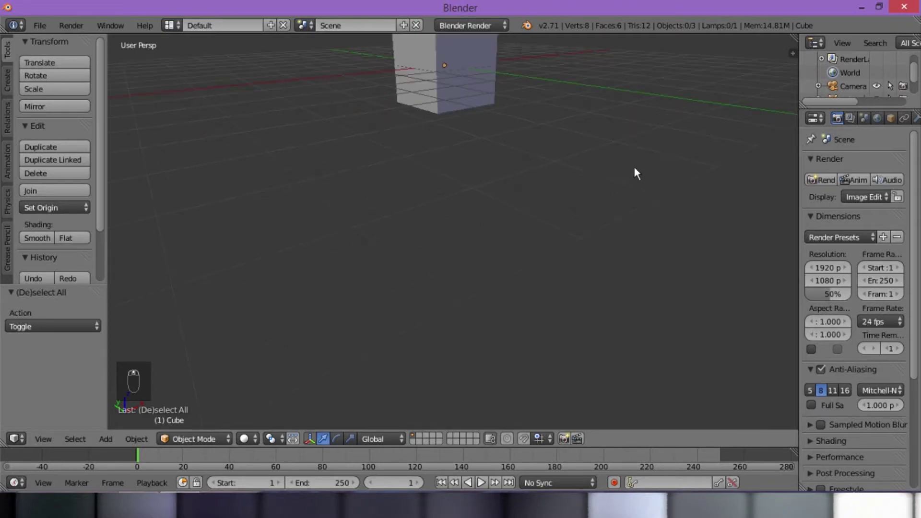
middle_drag(515, 207, 494, 280)
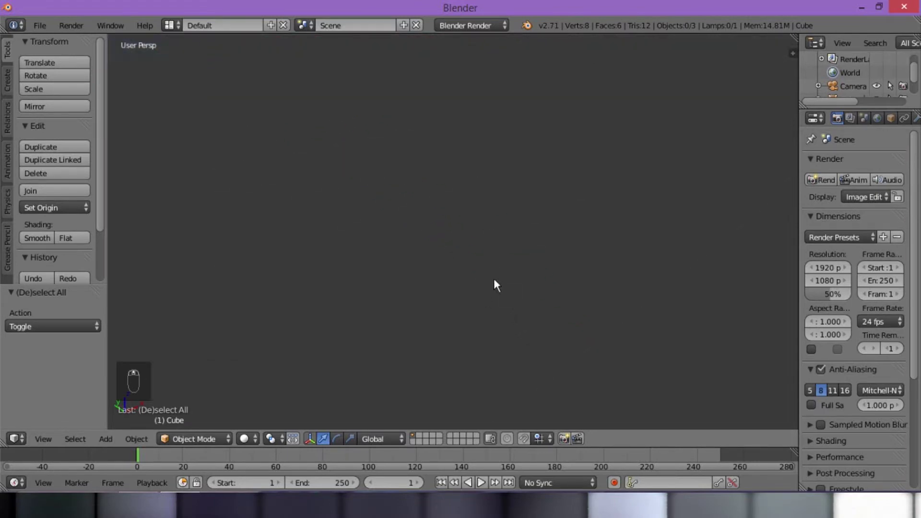
Bring the cube back into view and zoom inside it to examine its inner faces, and return outside.
key(Home)
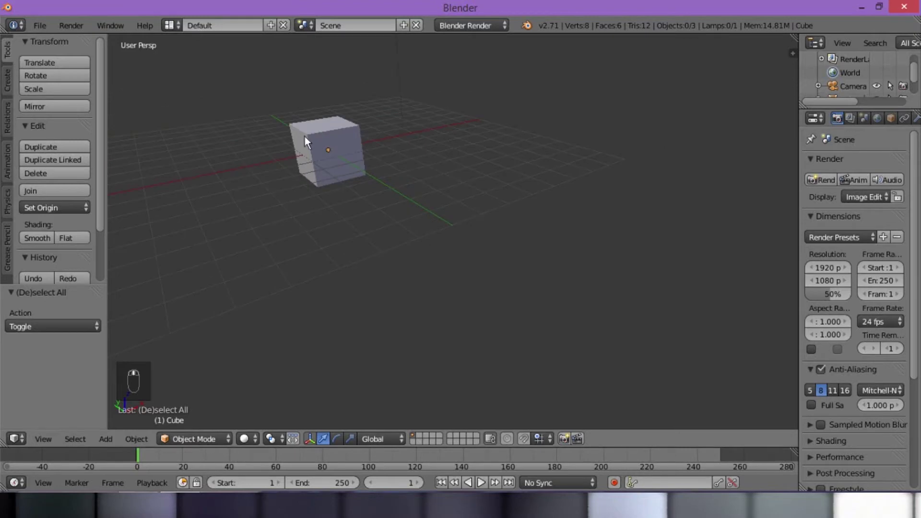
scroll(511, 250, up, 8)
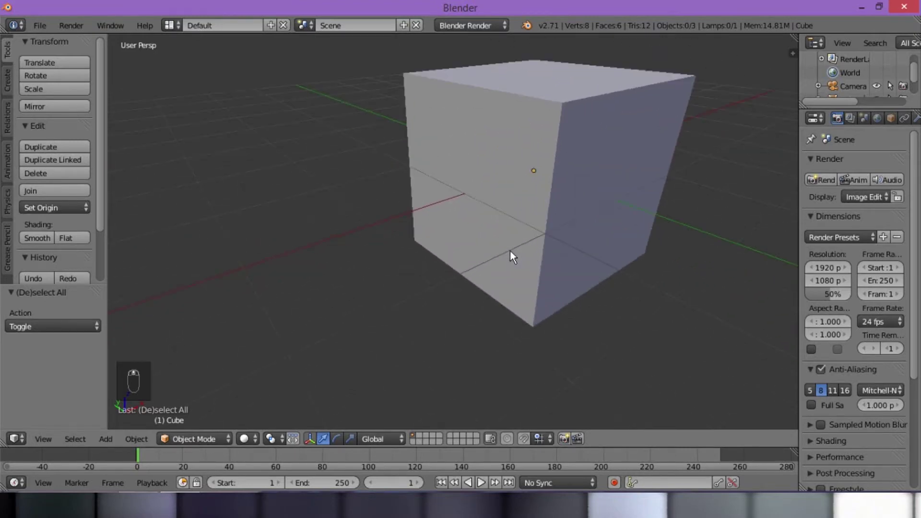
scroll(511, 252, up, 6)
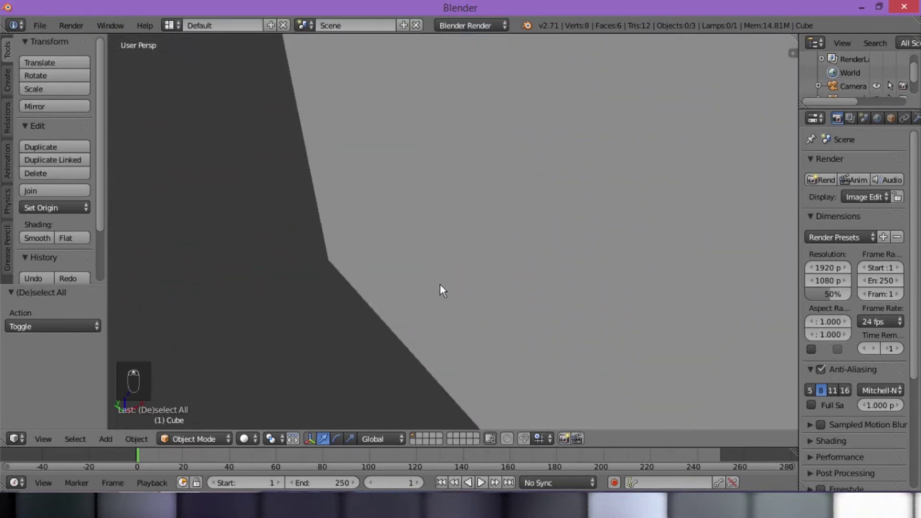
scroll(427, 288, up, 5)
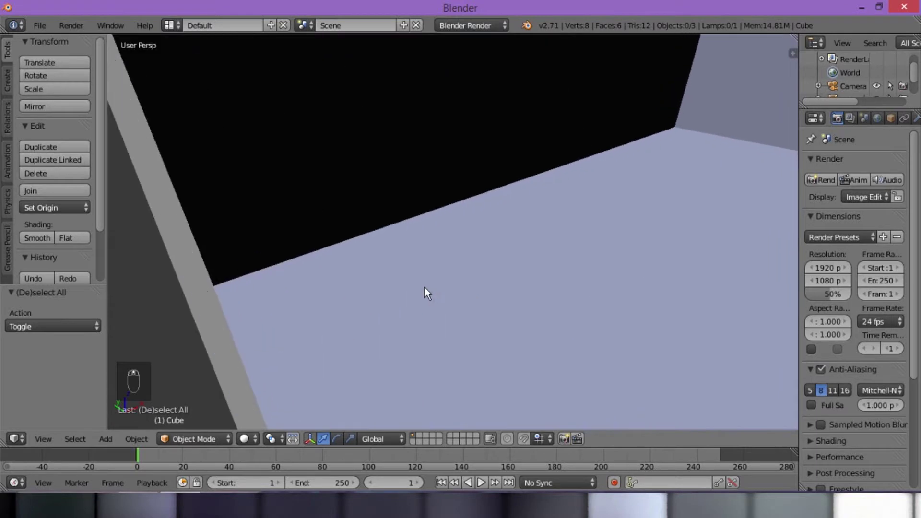
scroll(424, 287, up, 5)
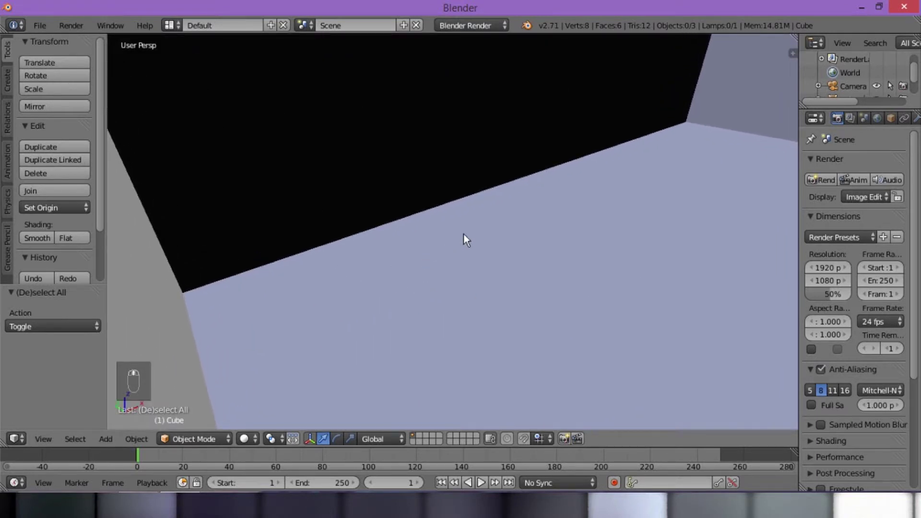
scroll(461, 245, down, 2)
scroll(460, 250, down, 8)
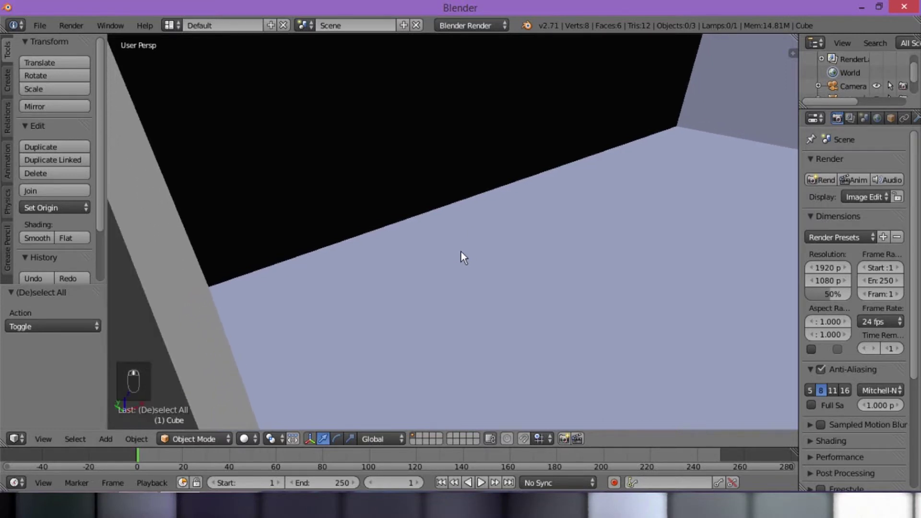
scroll(462, 258, down, 6)
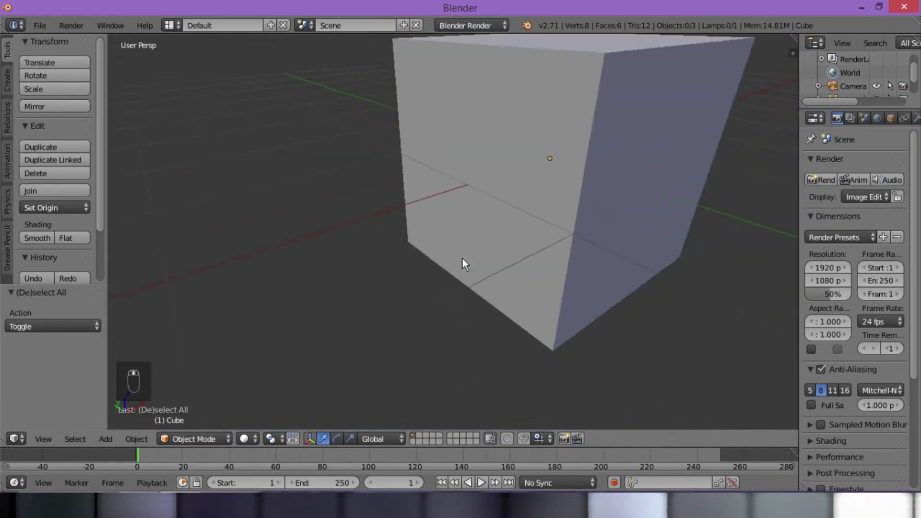
Zoom in and far out around the cube, and return to an elevated view of the cube, lamp and camera.
scroll(462, 258, up, 4)
scroll(459, 257, down, 10)
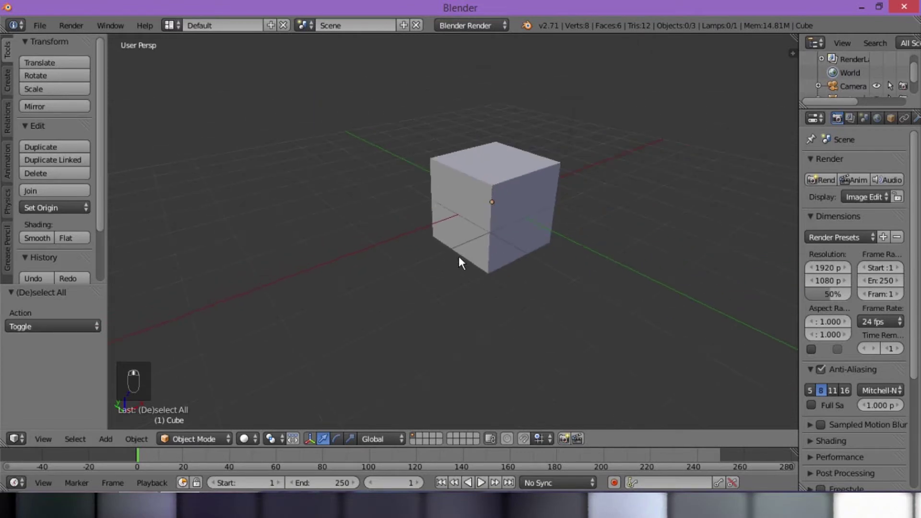
scroll(459, 257, down, 8)
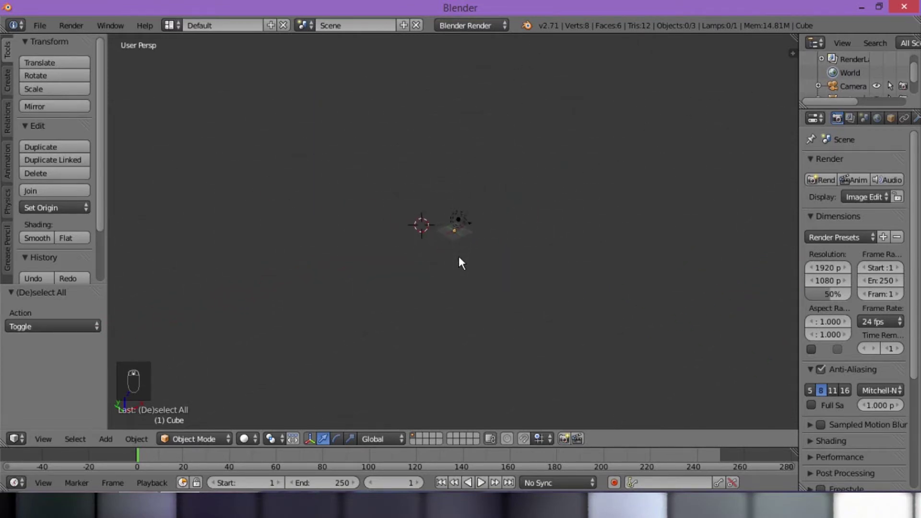
scroll(458, 263, up, 6)
scroll(459, 259, up, 5)
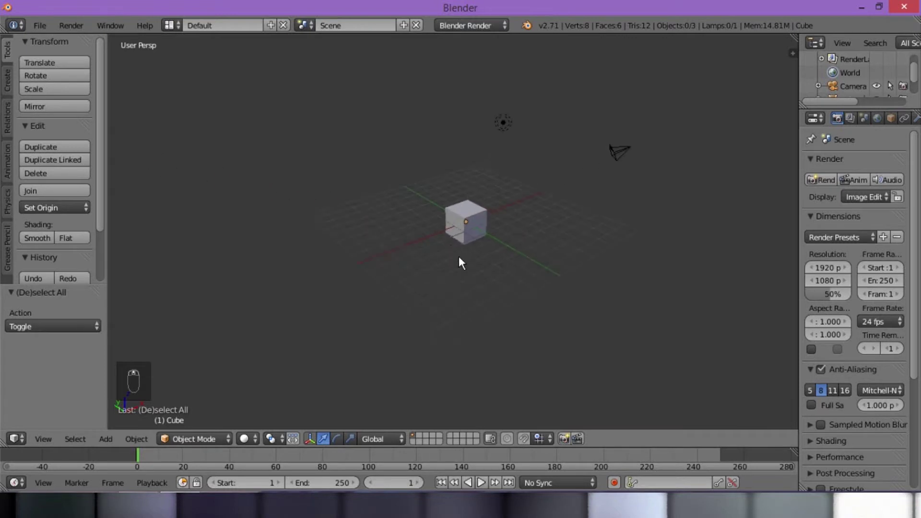
middle_drag(424, 257, 495, 124)
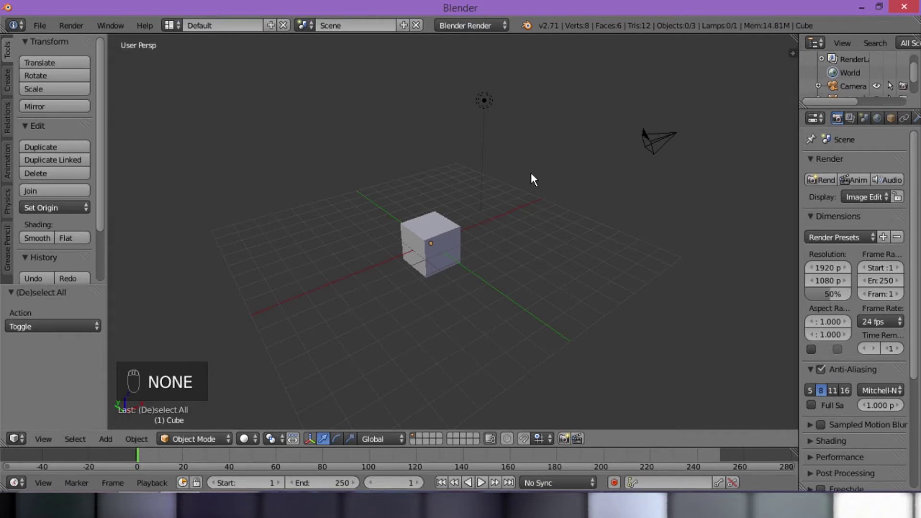
Select all objects in the scene and delete them.
key(a)
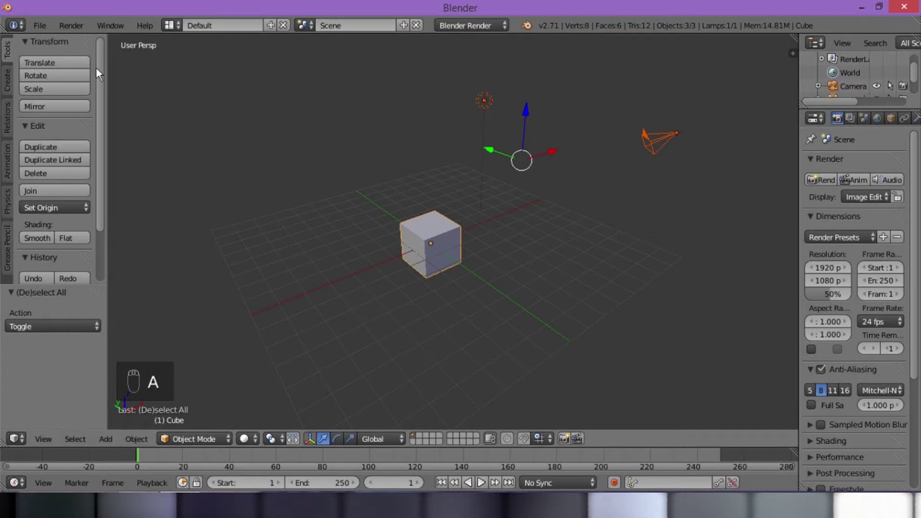
click(55, 176)
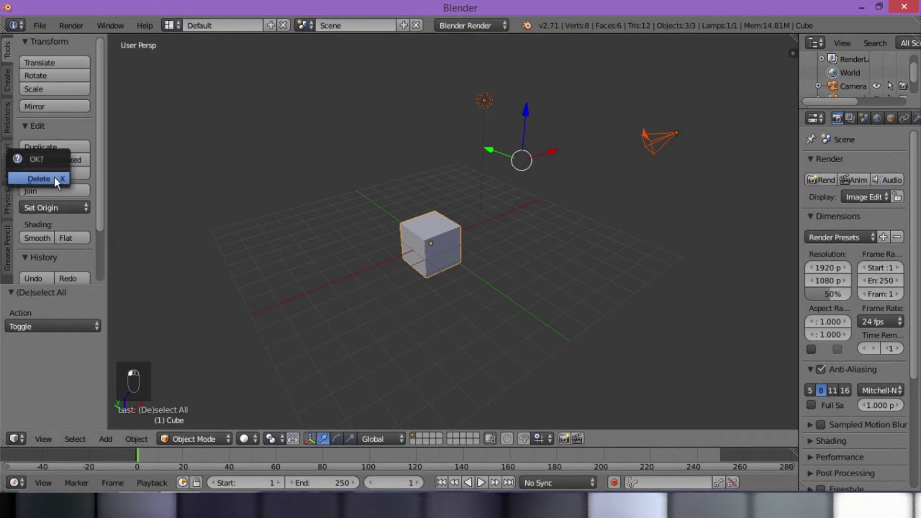
click(47, 180)
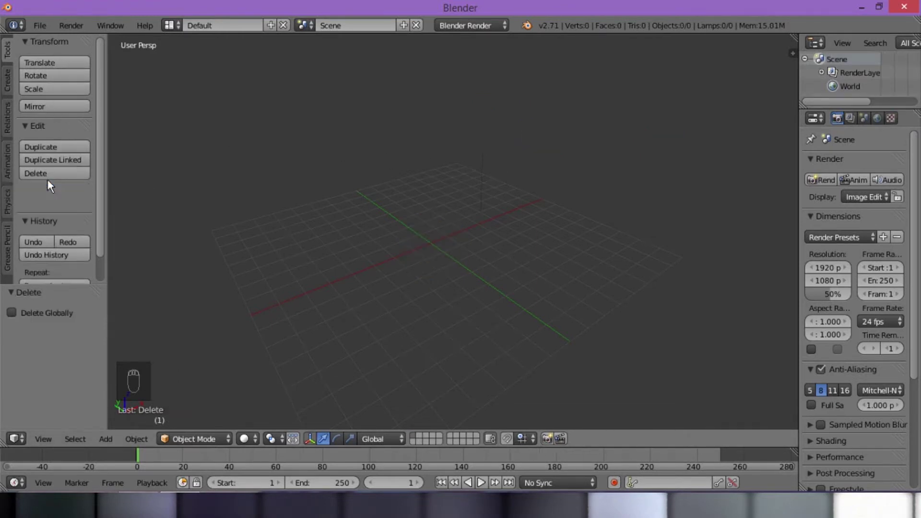
Narrow the viewport's tool shelf down to its tab strip and restore its width.
middle_drag(529, 254, 525, 284)
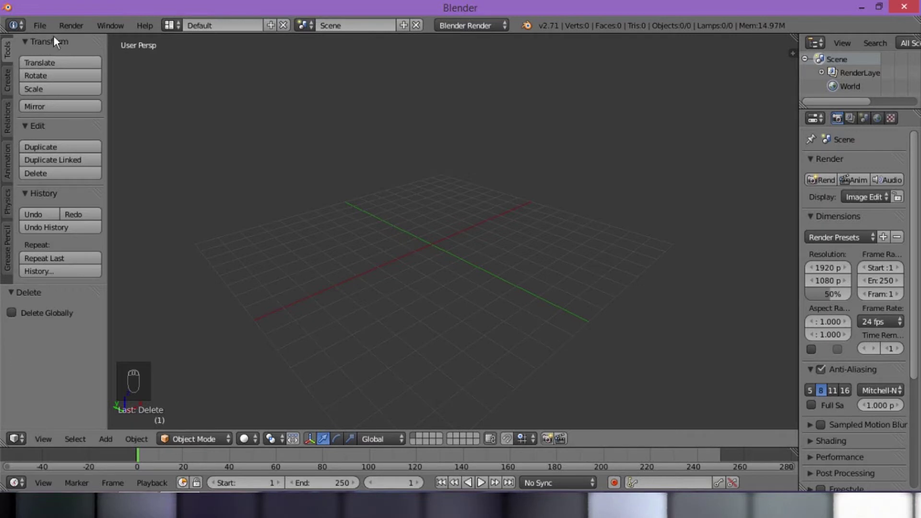
drag(99, 41, 4, 68)
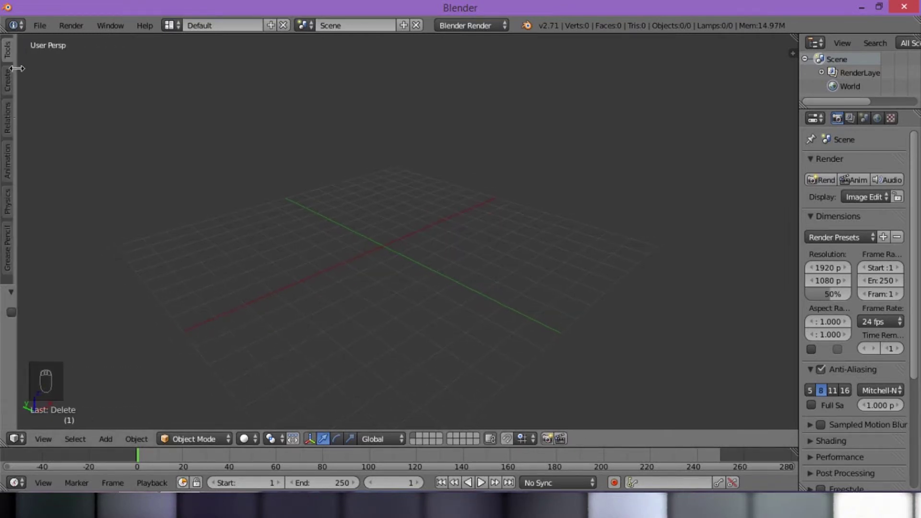
click(4, 54)
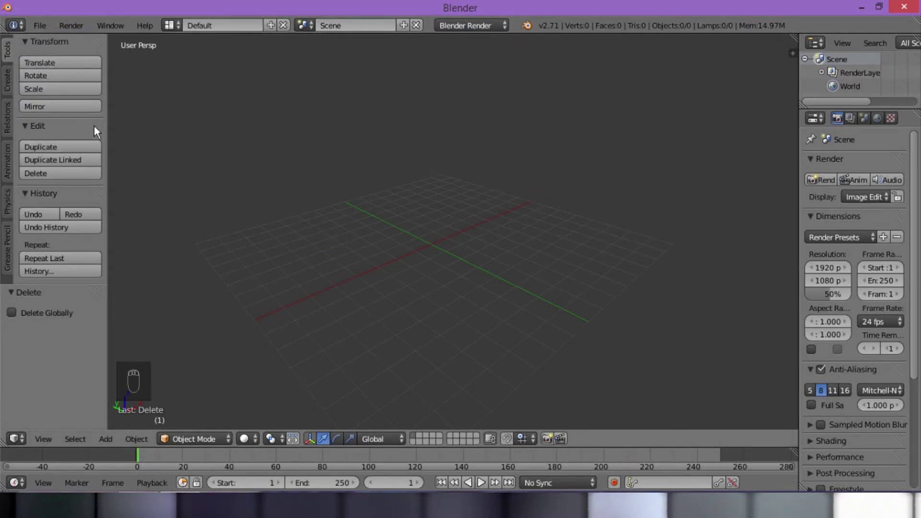
Collapse and re-expand tool sections such as Edit and Transform, and orbit around the empty grid floor.
click(23, 125)
click(24, 140)
click(24, 43)
click(24, 42)
click(24, 128)
click(20, 192)
middle_drag(445, 251, 483, 321)
middle_drag(399, 278, 363, 311)
middle_drag(444, 276, 393, 284)
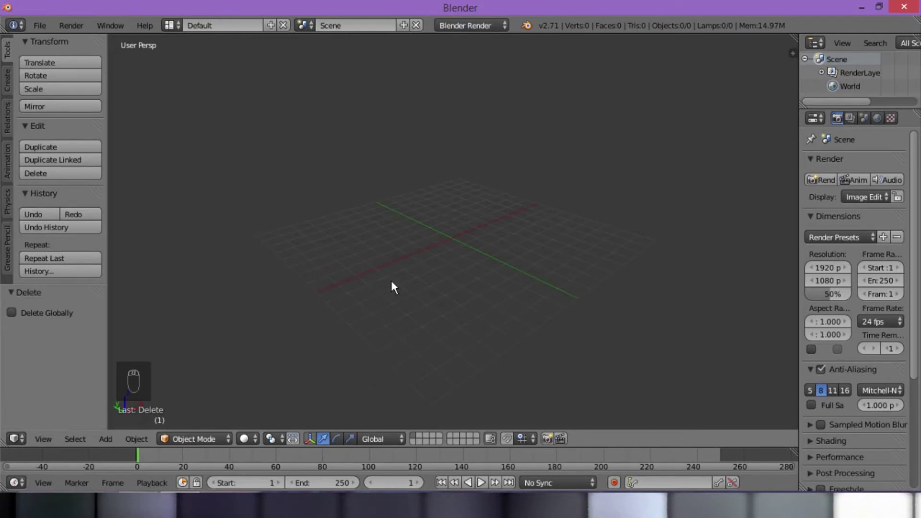
Browse the mesh primitives and add a plane at the 3D cursor.
click(6, 79)
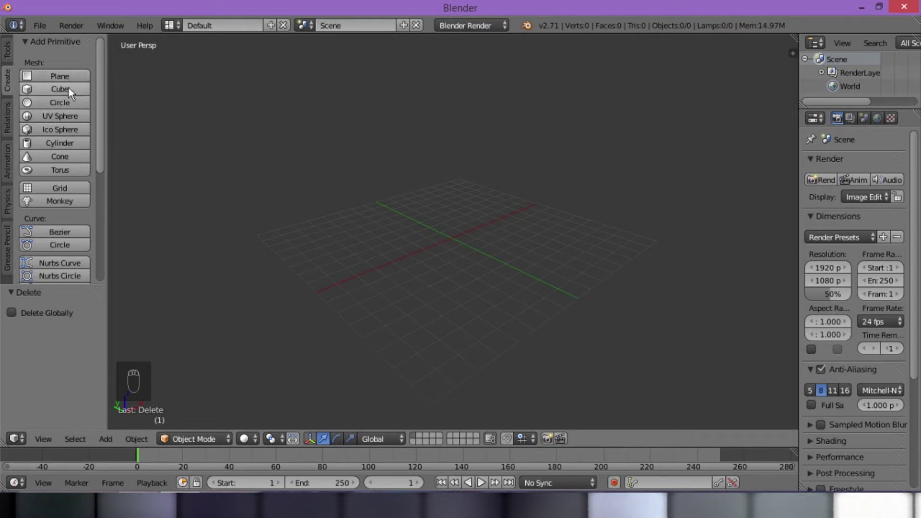
scroll(64, 206, down, 3)
scroll(63, 206, up, 3)
click(53, 73)
scroll(298, 226, down, 3)
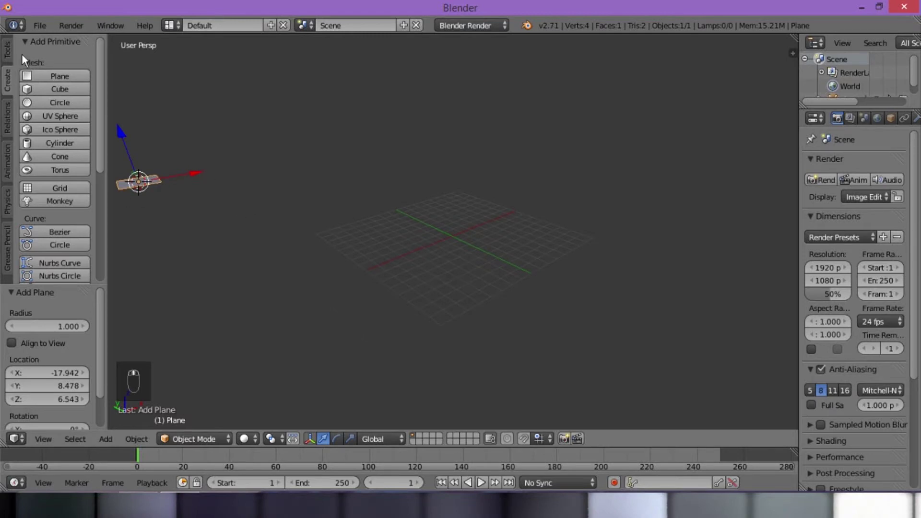
Delete the newly added plane.
click(7, 49)
click(52, 174)
click(52, 176)
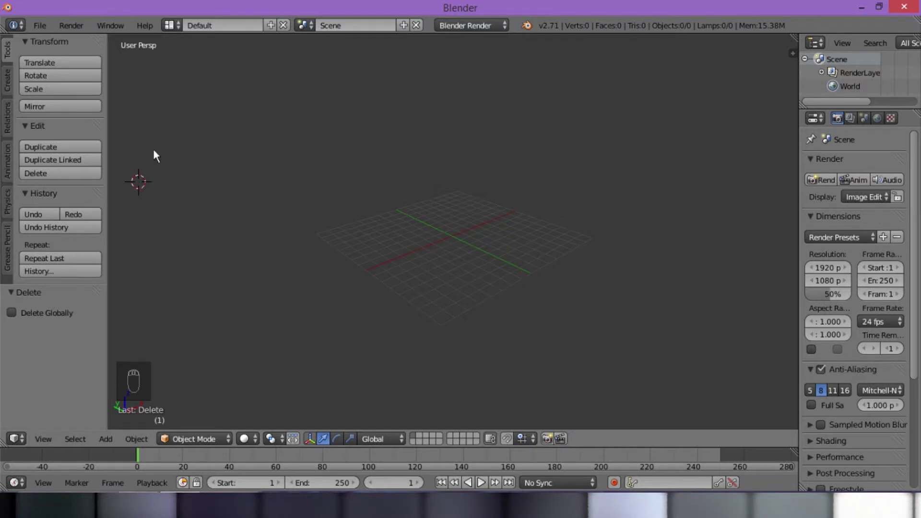
Place the 3D cursor over the centre of the grid floor and add a plane there.
click(451, 238)
click(2, 82)
scroll(30, 114, down, 2)
scroll(30, 115, up, 2)
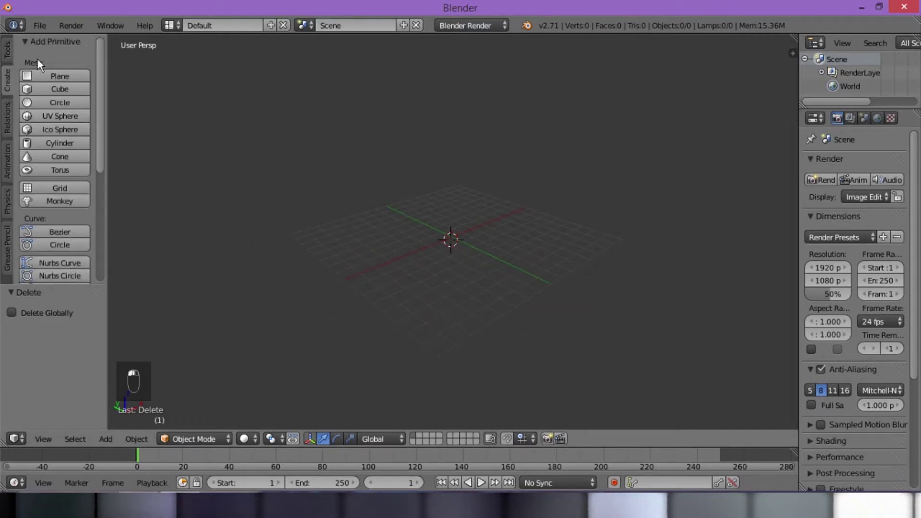
click(48, 76)
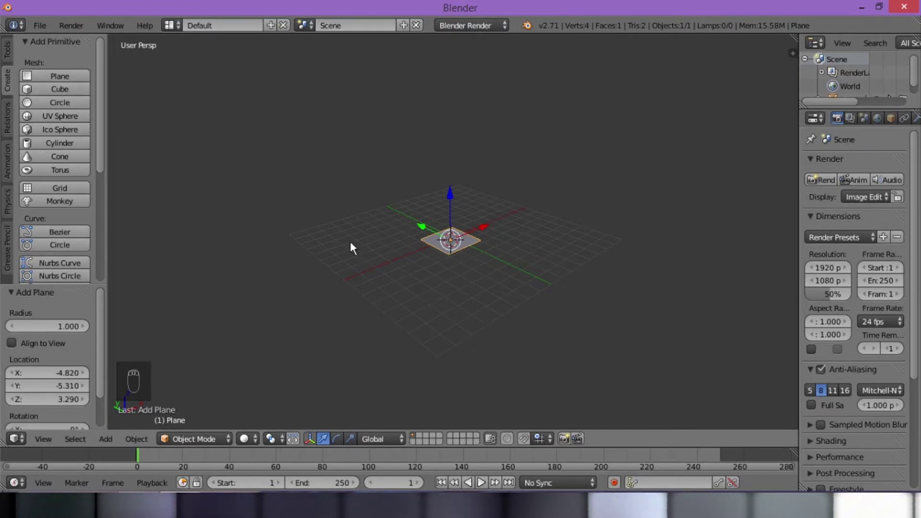
Undo the plane's addition, redo it, and undo it again.
key(ctrl+z)
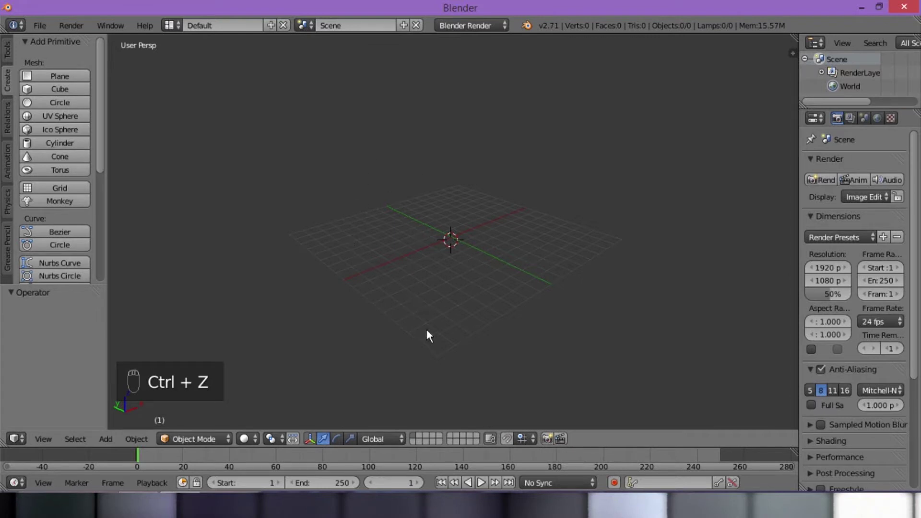
key(ctrl+y)
key(ctrl+y)
key(ctrl+y)
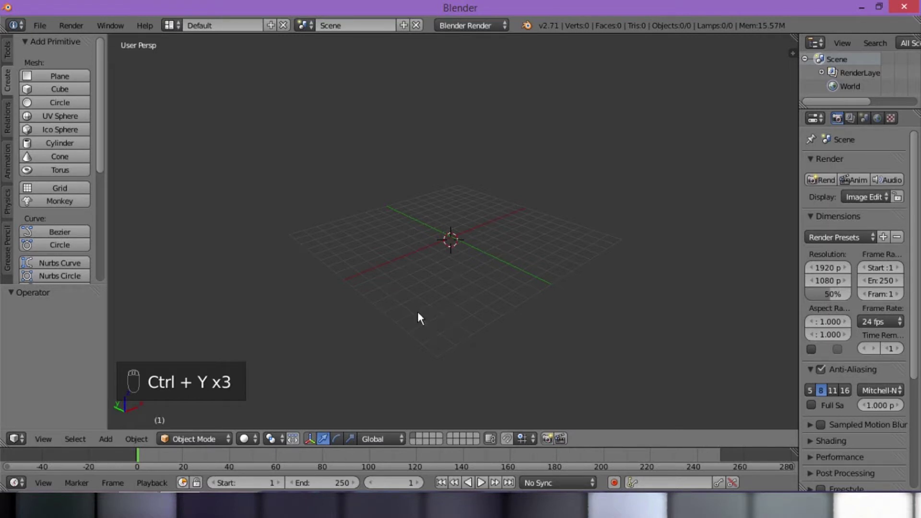
key(ctrl+shift+z)
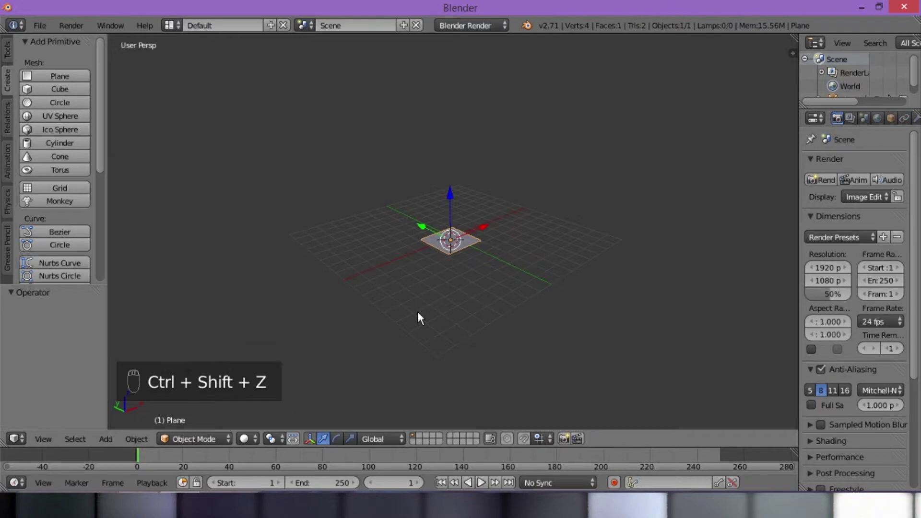
key(ctrl+y)
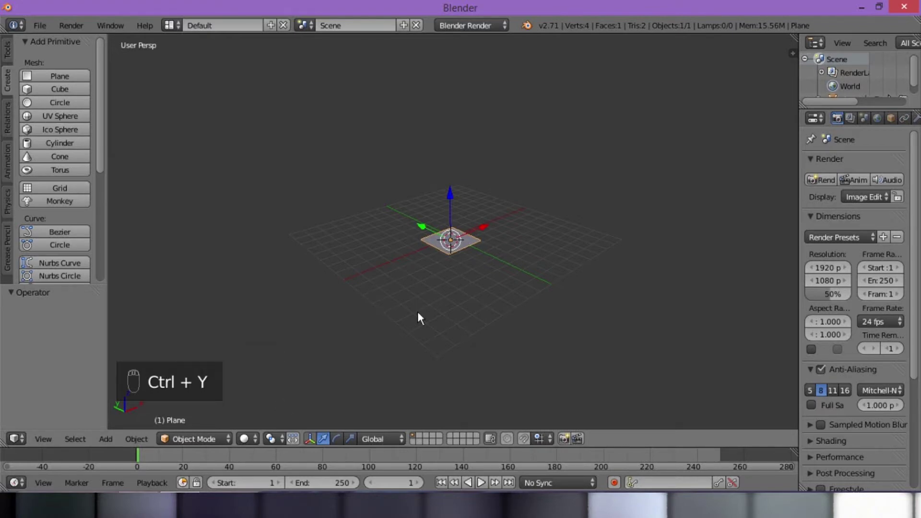
key(ctrl+shift+z)
key(ctrl+shift+z)
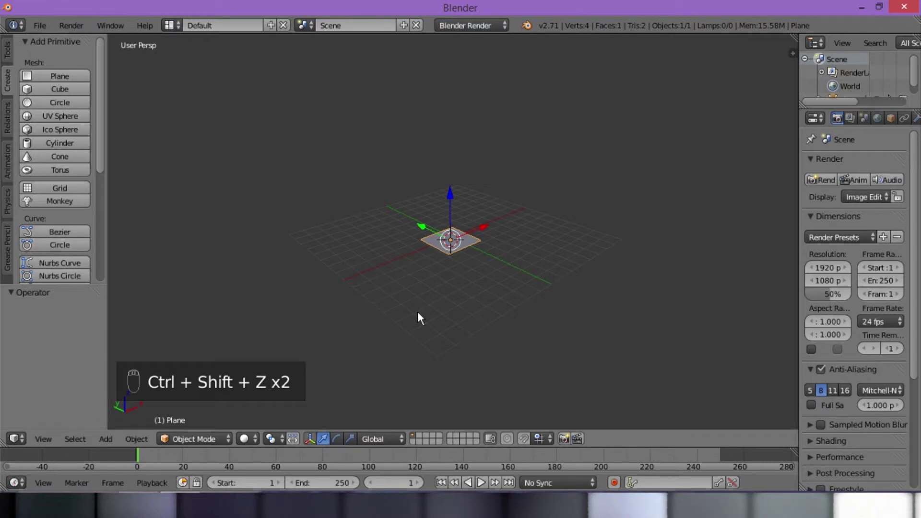
key(ctrl+z)
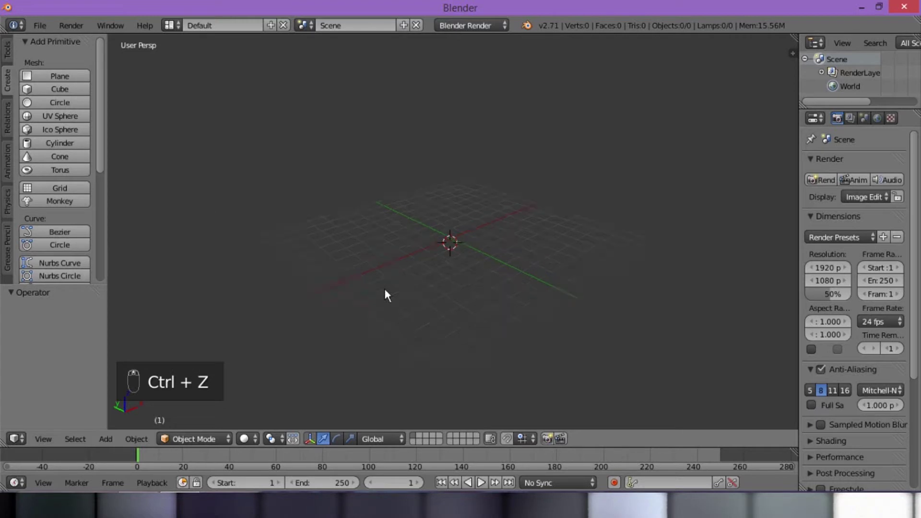
Place the 3D cursor outside the grid floor, to its left in the current view.
middle_drag(384, 289, 427, 190)
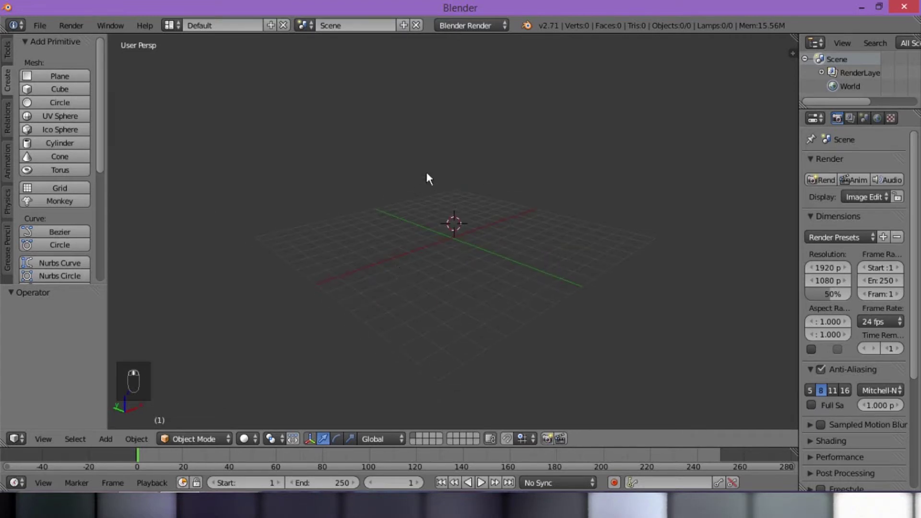
click(282, 173)
click(202, 249)
middle_drag(520, 243, 506, 296)
Add a plane at the 3D cursor and move it about 5.2 along X and about -9.7 along Y.
click(5, 52)
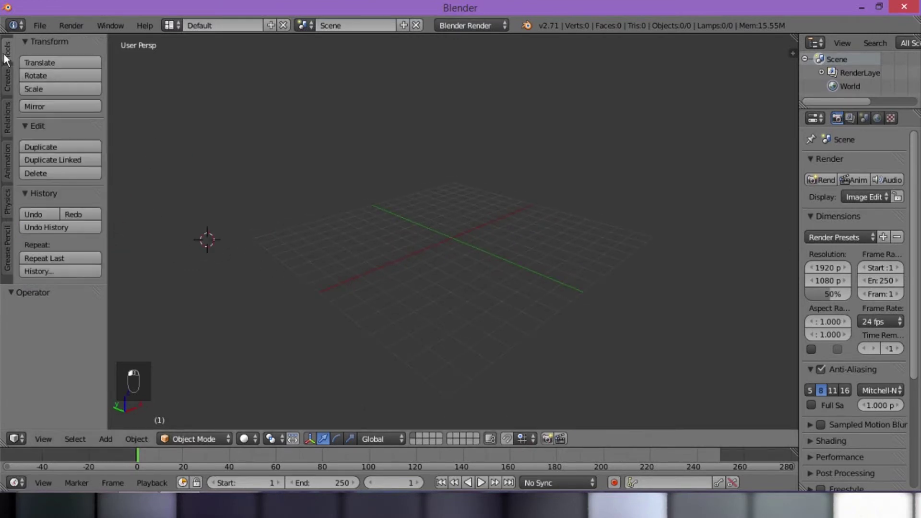
click(6, 79)
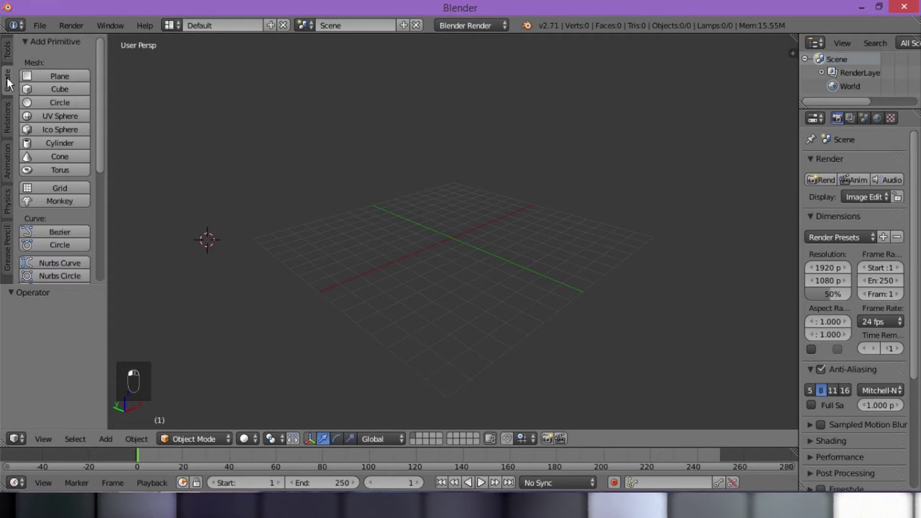
click(47, 76)
key(g)
key(x)
key(Return)
key(g)
key(y)
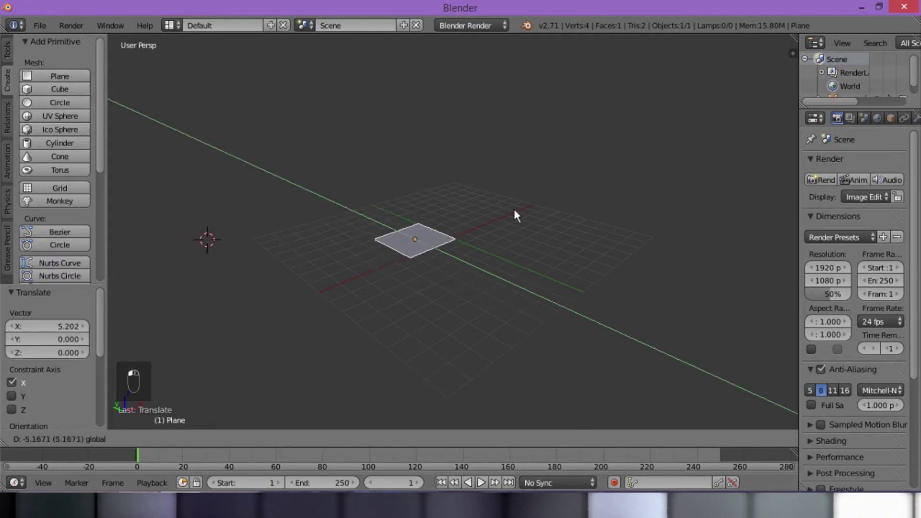
click(460, 366)
Delete the plane that was moved onto the grid floor.
click(7, 49)
click(43, 171)
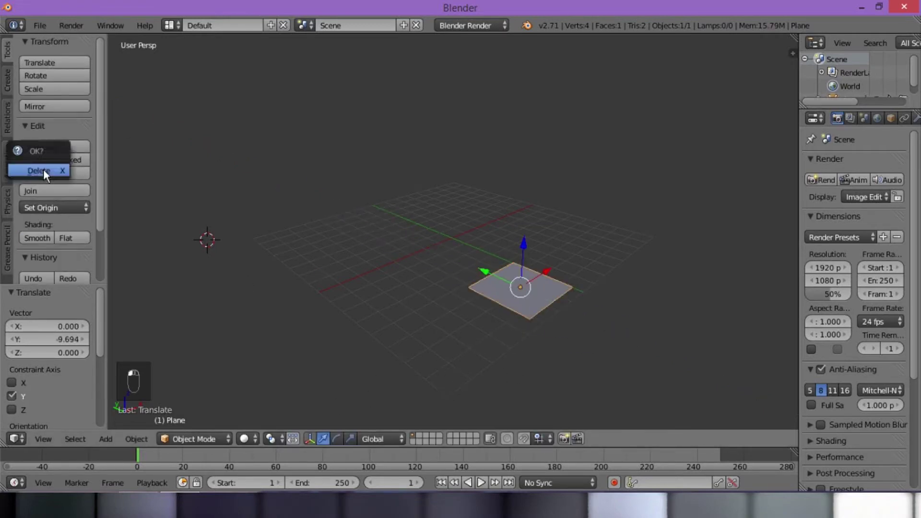
click(43, 169)
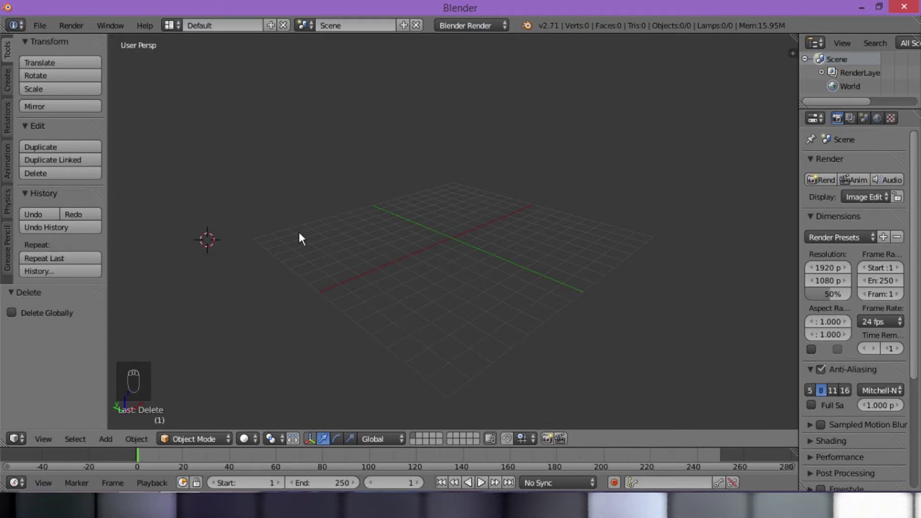
Add another plane at the 3D cursor beside the grid floor.
click(6, 83)
click(7, 50)
click(7, 80)
click(51, 76)
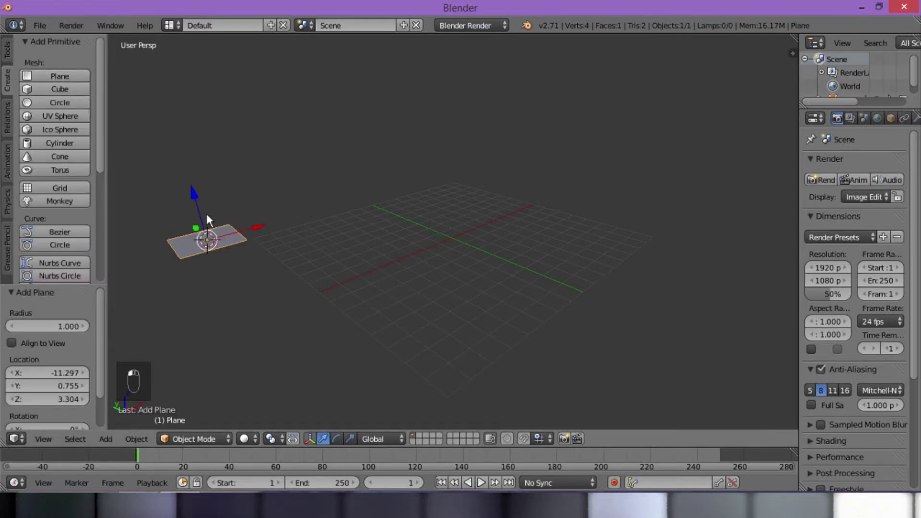
Move the plane with the manipulator's axis handles until it sits near the centre of the grid floor.
drag(196, 229, 390, 187)
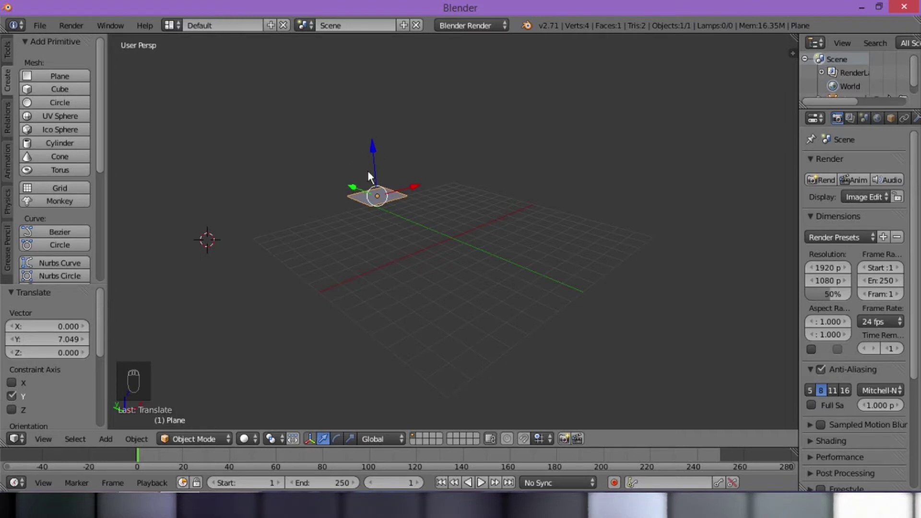
drag(365, 191, 458, 284)
drag(530, 232, 506, 261)
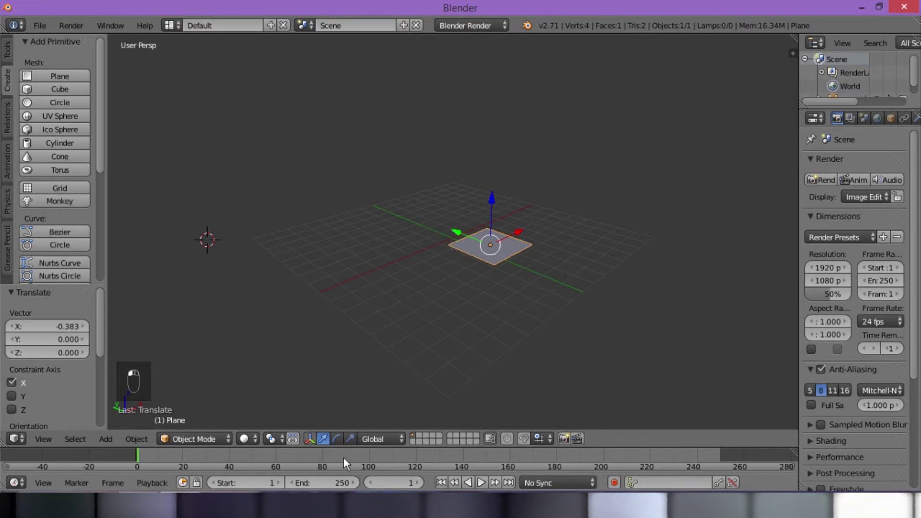
Hide and restore the viewport header, and turn the 3D manipulator off and back on.
drag(589, 431, 593, 458)
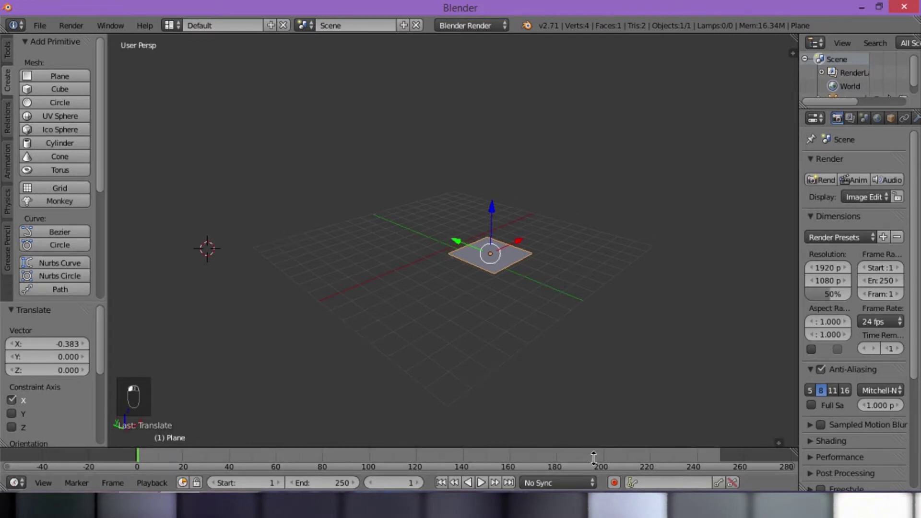
click(778, 442)
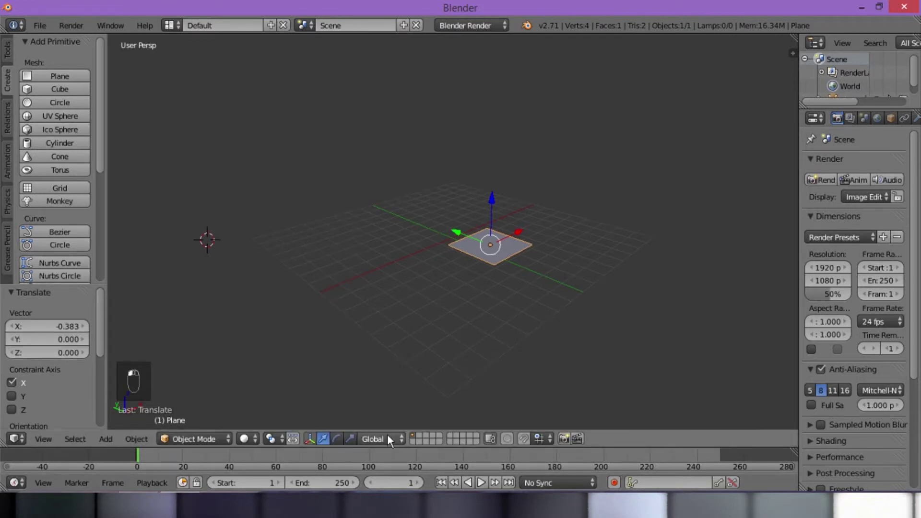
click(310, 438)
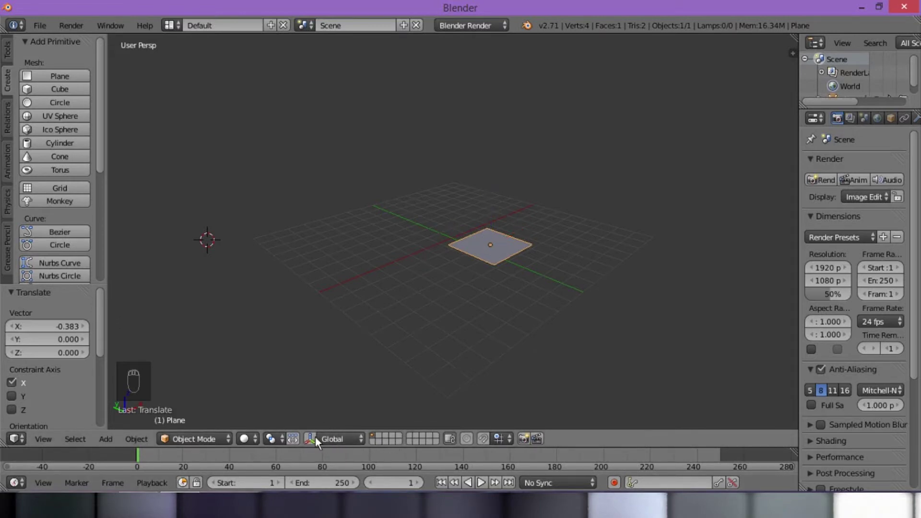
click(310, 439)
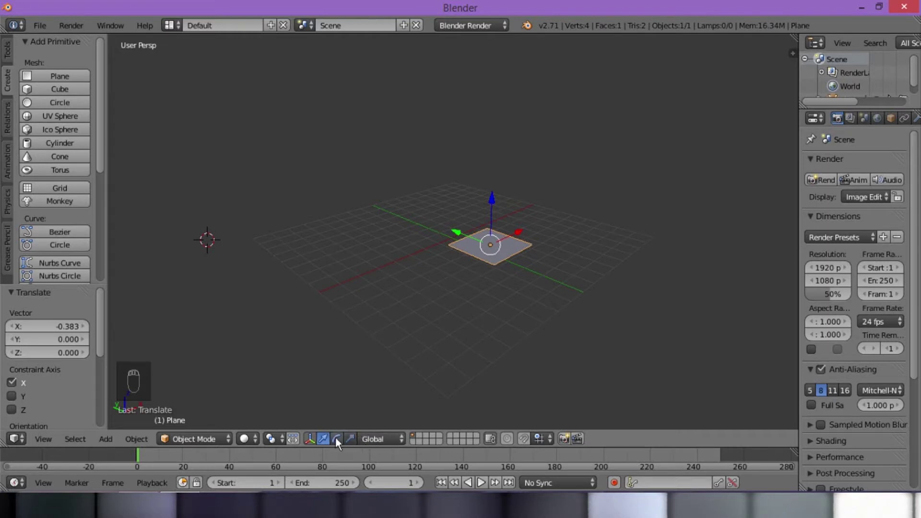
Switch the manipulator to rotation and back to translation, then move the plane along its axes to the centre of the grid.
click(336, 439)
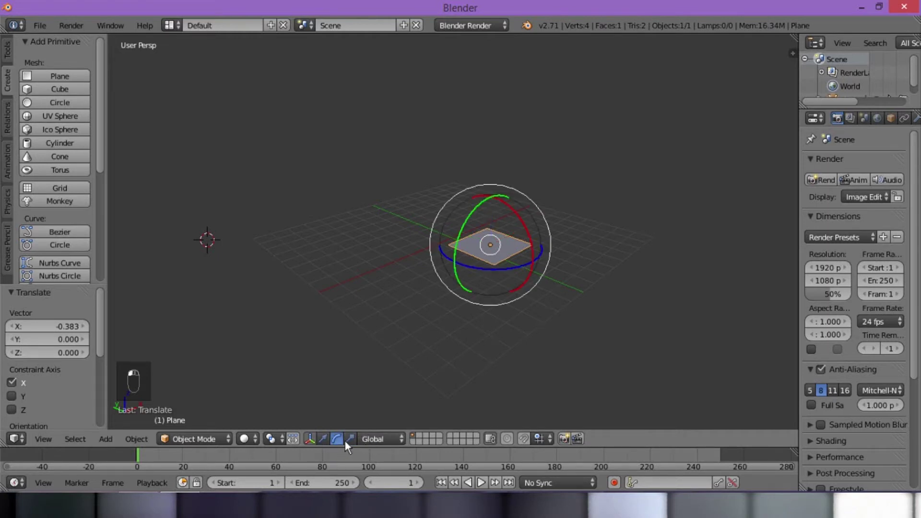
click(324, 439)
drag(462, 231, 521, 236)
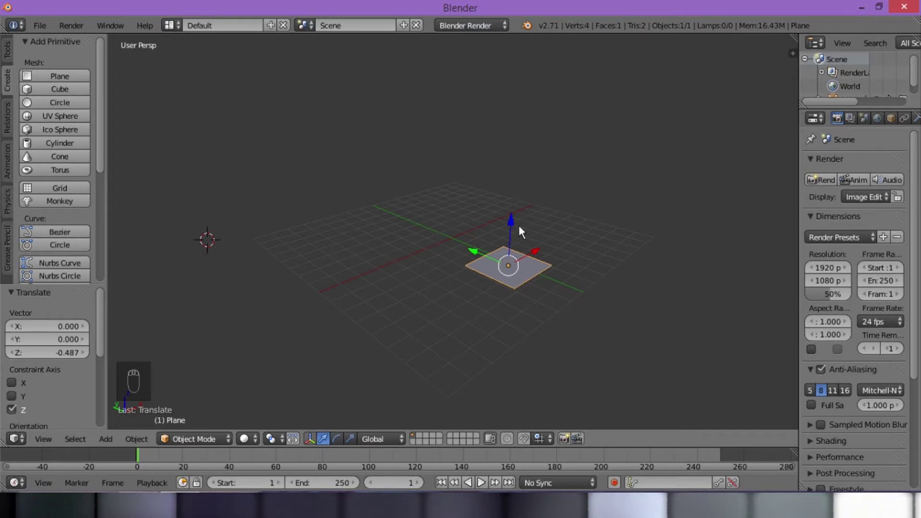
drag(510, 225, 444, 185)
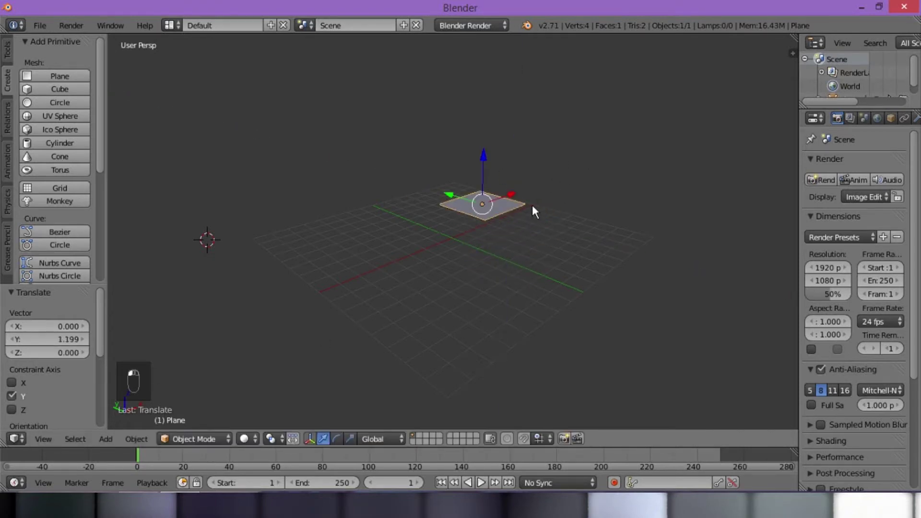
drag(510, 196, 471, 238)
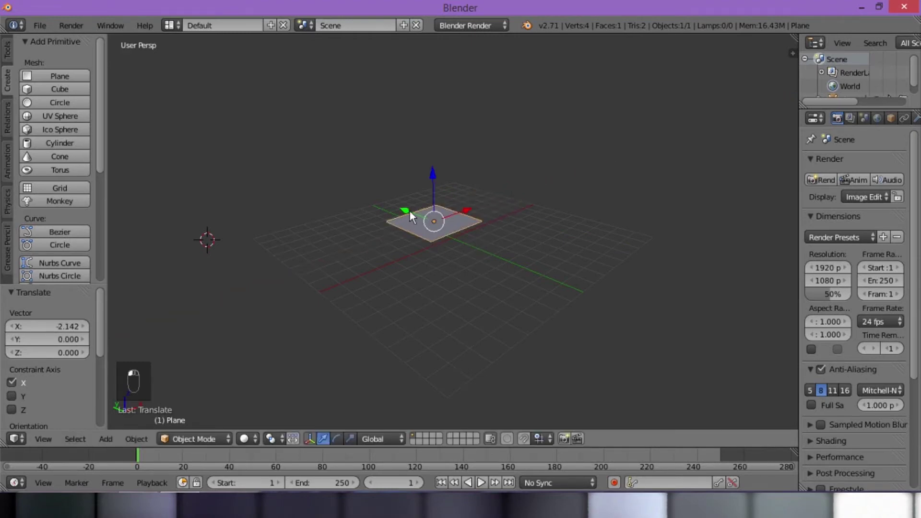
drag(407, 212, 424, 245)
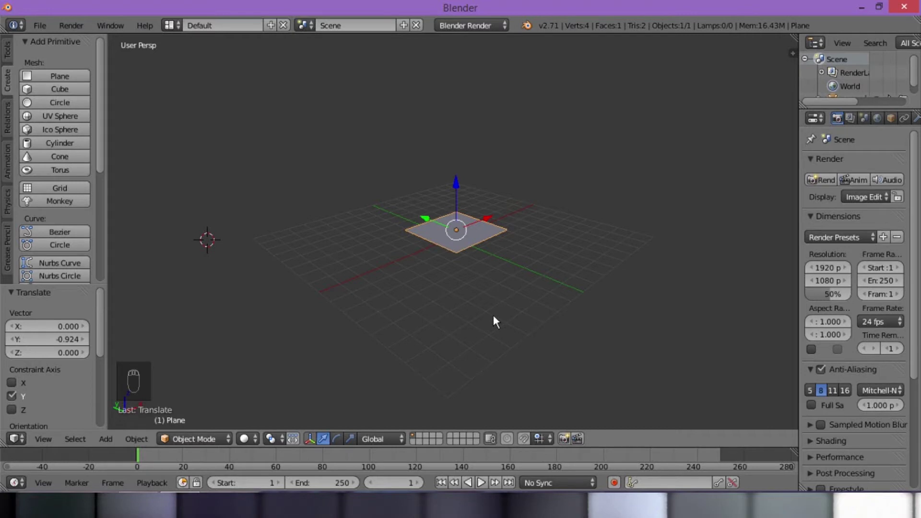
Raise the plane along the Z axis and set the Z value of the move to 2.
drag(456, 194, 453, 157)
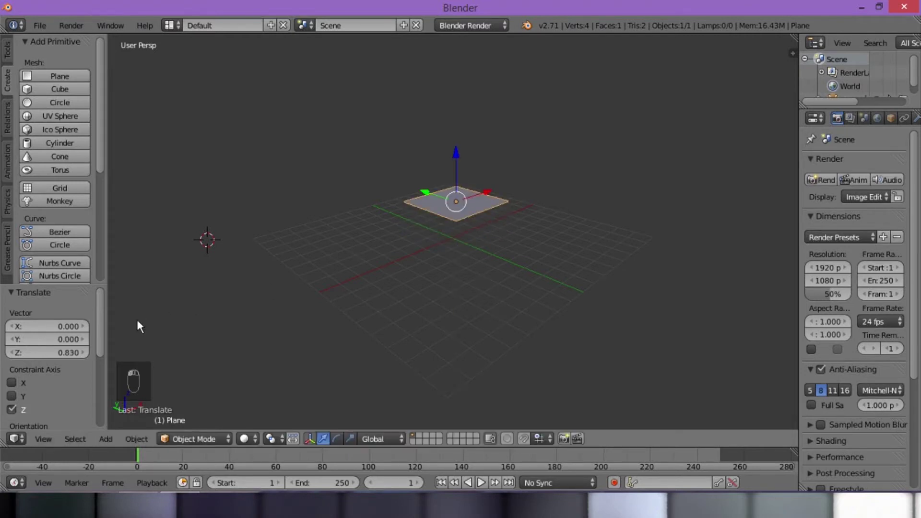
click(66, 352)
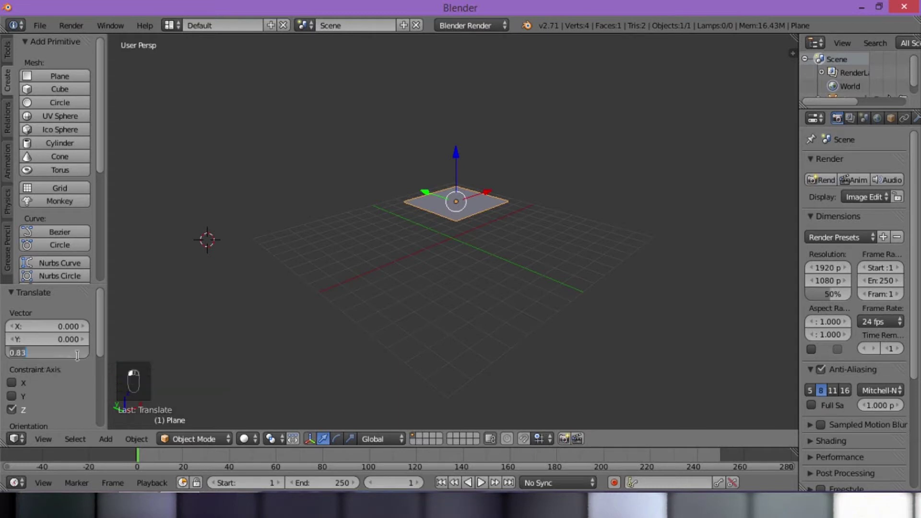
key(BackSpace)
text(2)
key(Return)
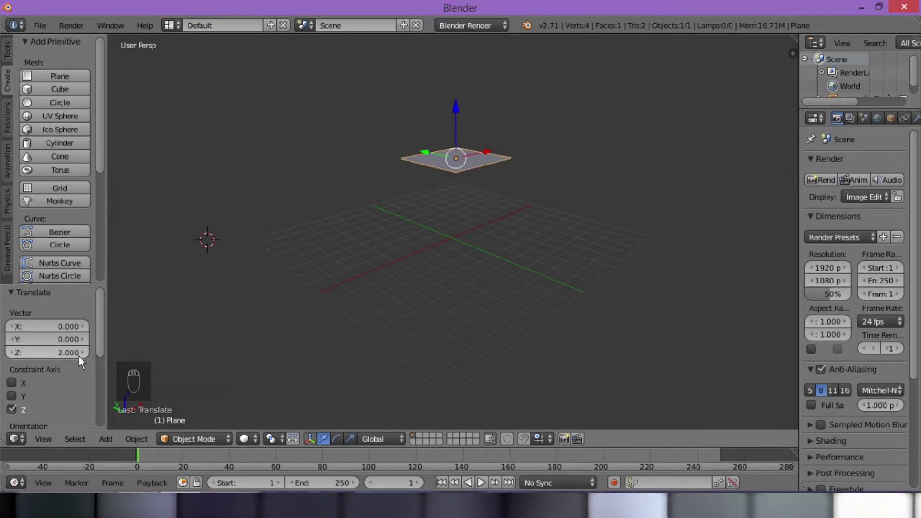
Set the Z value of the plane's last move to 0.
click(76, 355)
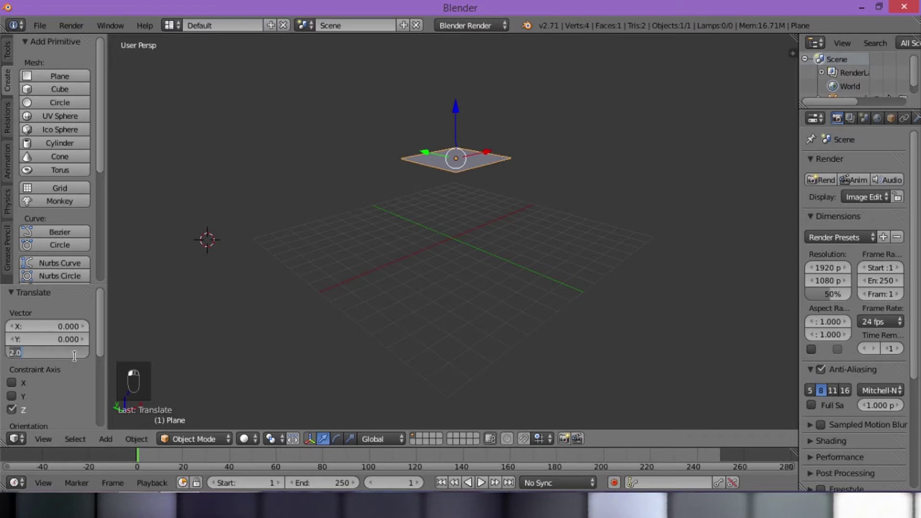
text(0)
key(Return)
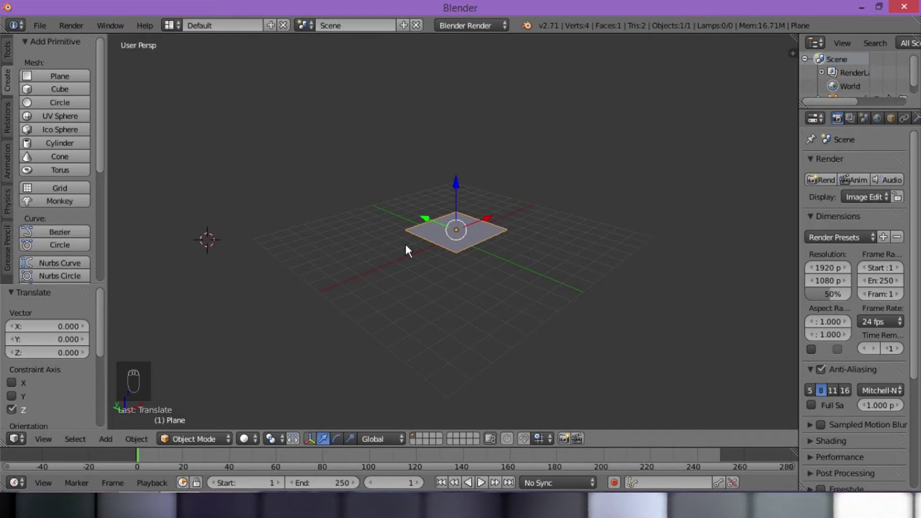
Lower the plane along the Z axis and move it about 4.15 units along Y.
scroll(405, 244, up, 5)
scroll(405, 244, down, 5)
mouse_move(405, 243)
middle_down()
mouse_move(407, 228)
mouse_move(404, 256)
mouse_move(406, 223)
mouse_move(404, 236)
middle_up()
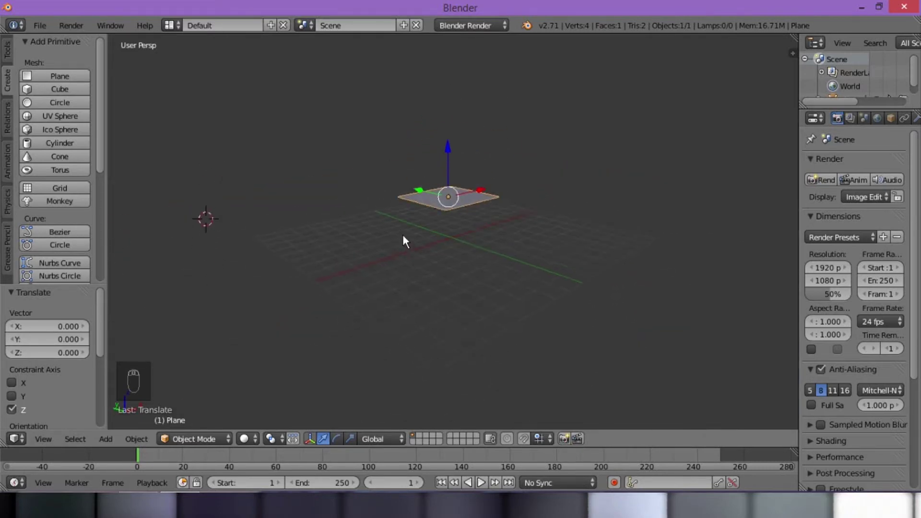
drag(444, 139, 436, 278)
drag(475, 318, 407, 259)
scroll(434, 301, up, 4)
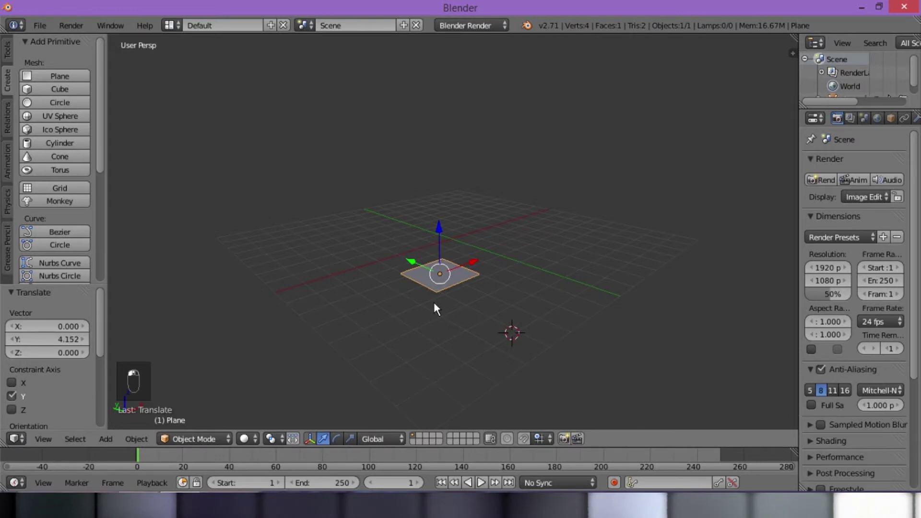
shift+middle_drag(432, 344, 443, 291)
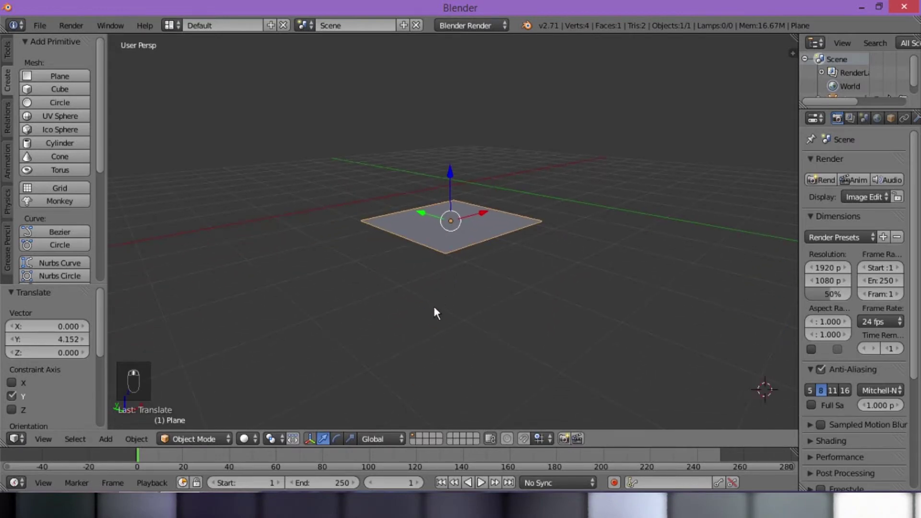
Select the plane and repeatedly toggle the selection of all objects, ending with nothing selected.
scroll(431, 291, up, 4)
scroll(425, 312, down, 6)
scroll(417, 266, up, 2)
mouse_move(413, 260)
middle_down()
mouse_move(422, 291)
mouse_move(424, 261)
middle_up()
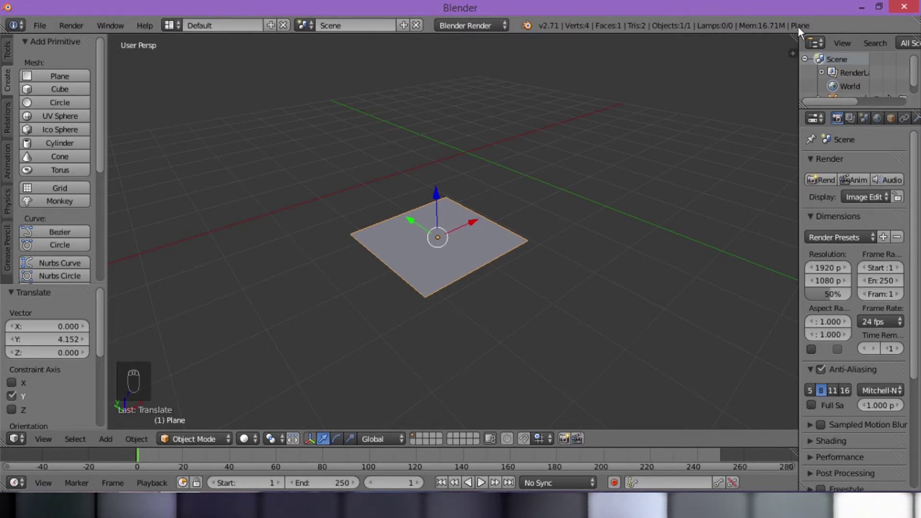
right_click(440, 237)
key(a)
key(a)
key(a)
key(a)
key(a)
key(a)
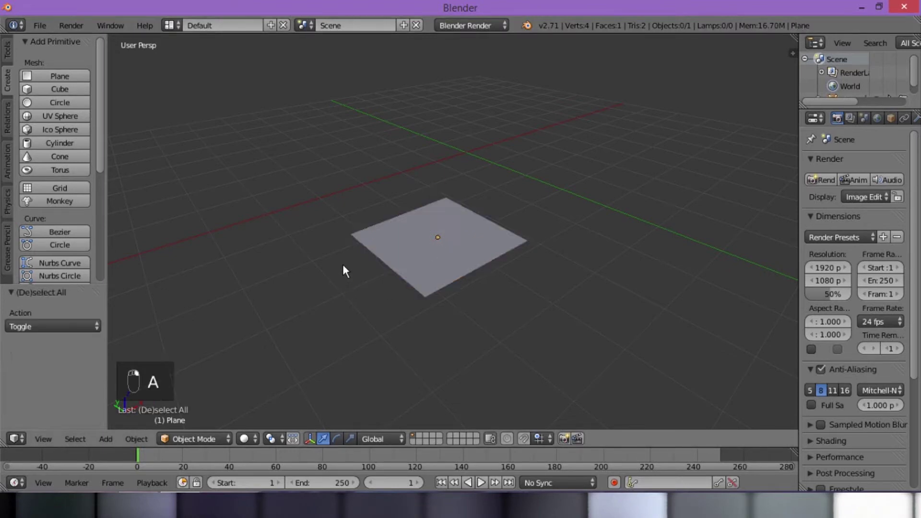
key(a)
key(a)
key(a)
key(a)
key(a)
key(a)
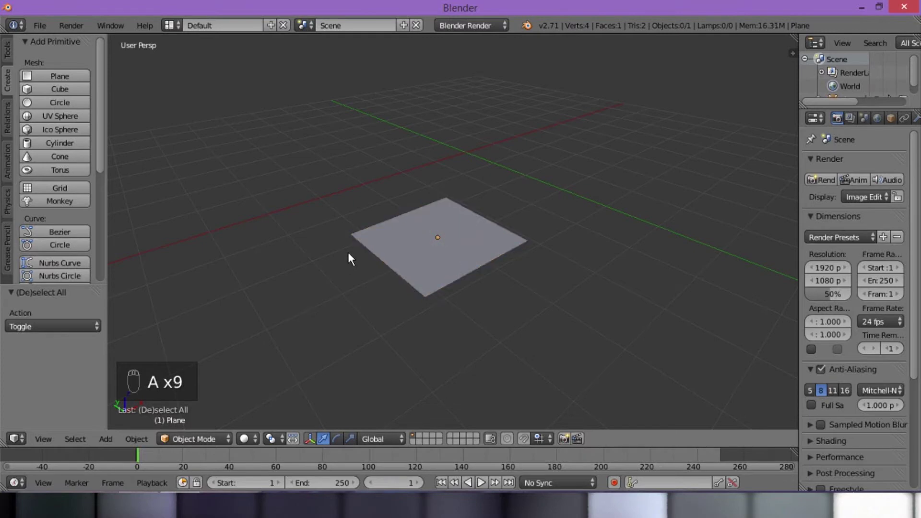
Select and deselect the plane, then place the 3D cursor on each of its four corners in turn, several times around.
right_click(451, 244)
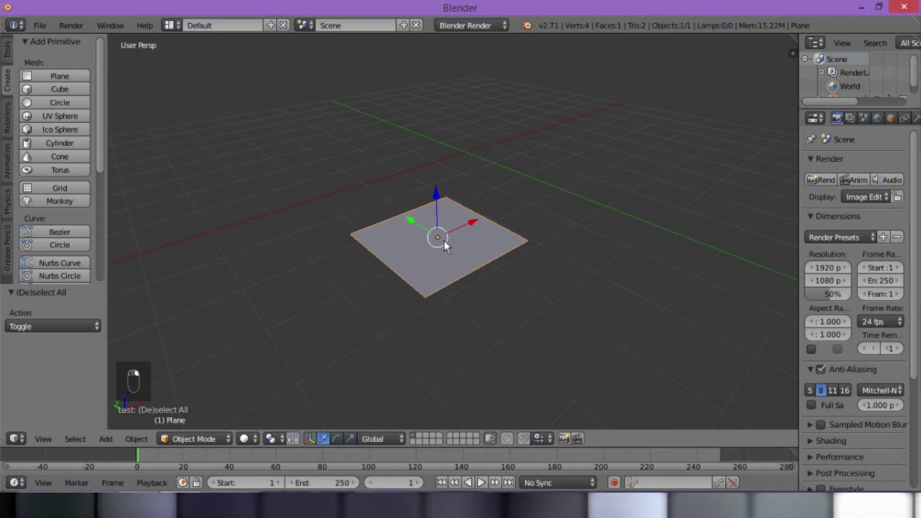
key(a)
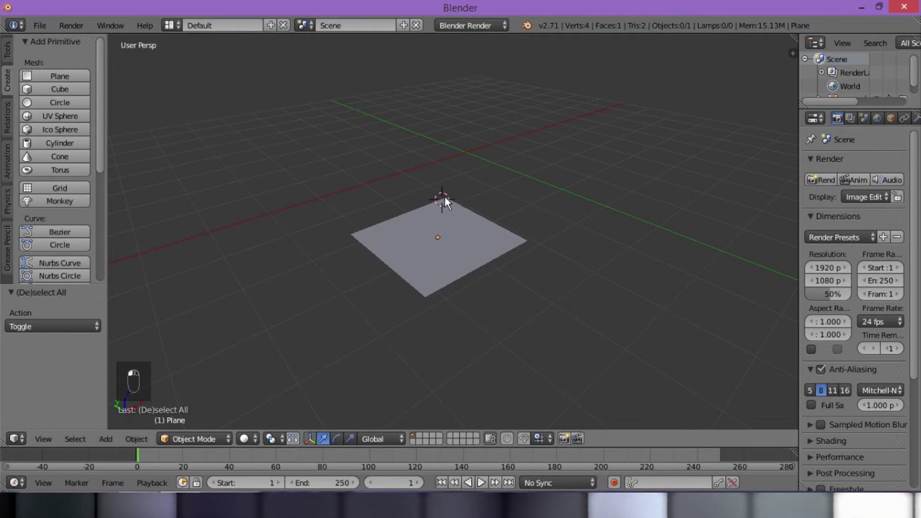
click(526, 240)
click(425, 298)
click(351, 233)
click(447, 199)
click(527, 239)
click(427, 296)
click(345, 233)
click(448, 197)
click(528, 240)
click(431, 298)
click(349, 233)
click(448, 198)
click(532, 237)
click(425, 293)
click(349, 235)
click(440, 202)
click(525, 241)
click(426, 294)
click(344, 256)
Deselect the plane, place the 3D cursor on its far and then its nearest corner, and reselect the plane.
right_click(443, 240)
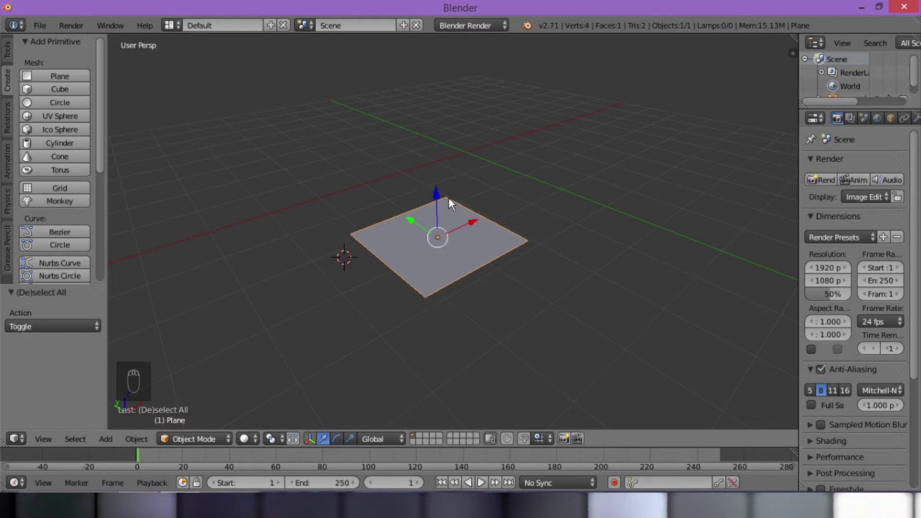
key(a)
key(a)
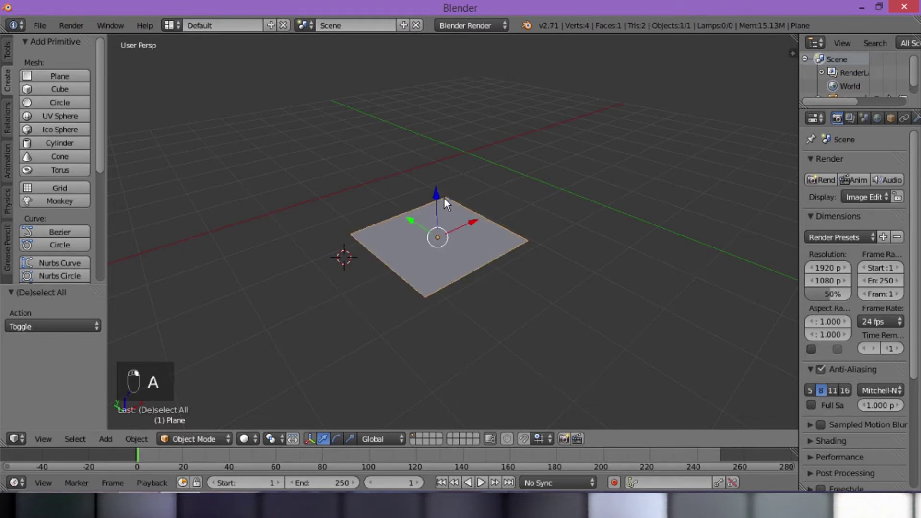
key(a)
click(447, 198)
click(425, 297)
middle_drag(417, 232, 429, 247)
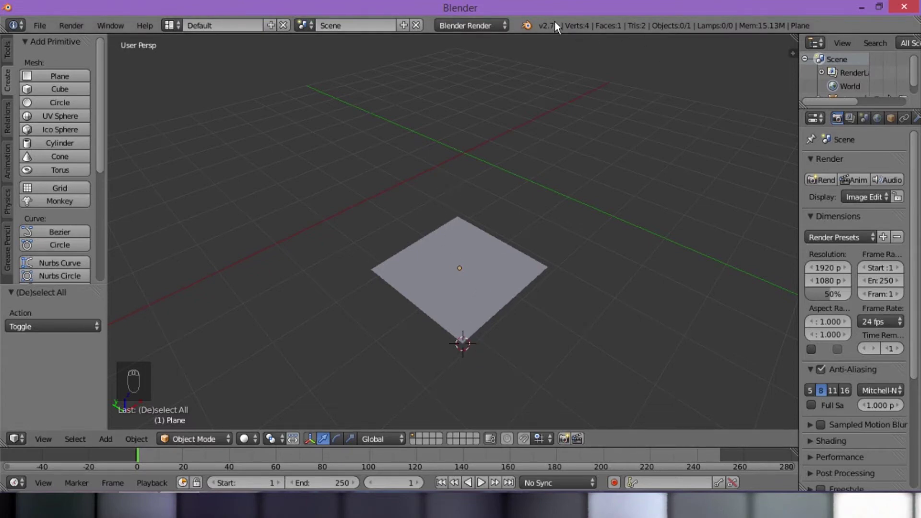
right_click(484, 284)
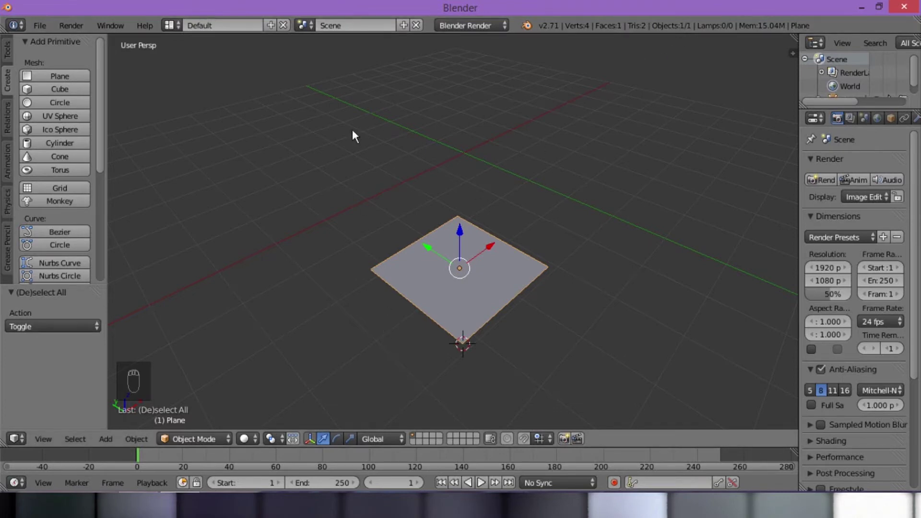
Look through the available object types to add, from mesh primitives and curves to lamps and other objects.
mouse_move(361, 323)
middle_down()
mouse_move(361, 287)
mouse_move(364, 332)
mouse_move(354, 305)
mouse_move(360, 310)
middle_up()
scroll(73, 160, down, 10)
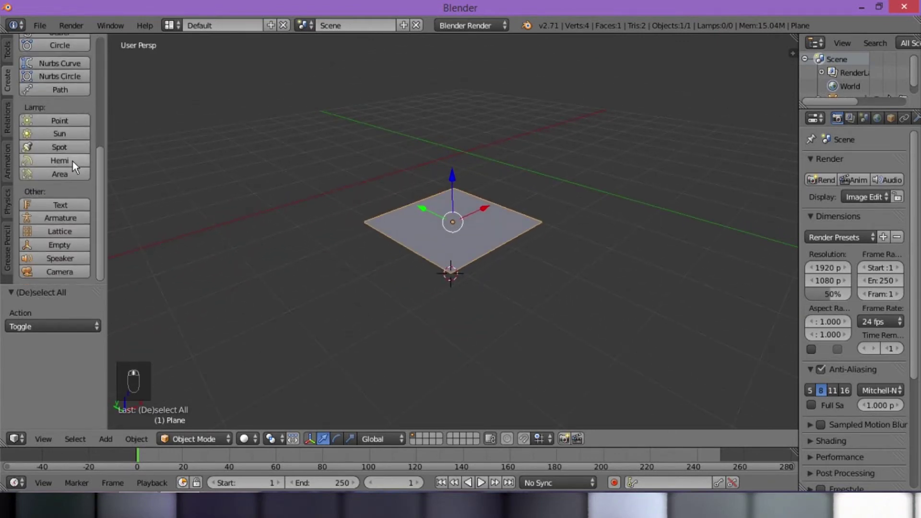
scroll(88, 243, up, 6)
scroll(333, 253, down, 6)
mouse_move(375, 255)
middle_down()
mouse_move(370, 269)
mouse_move(375, 258)
middle_up()
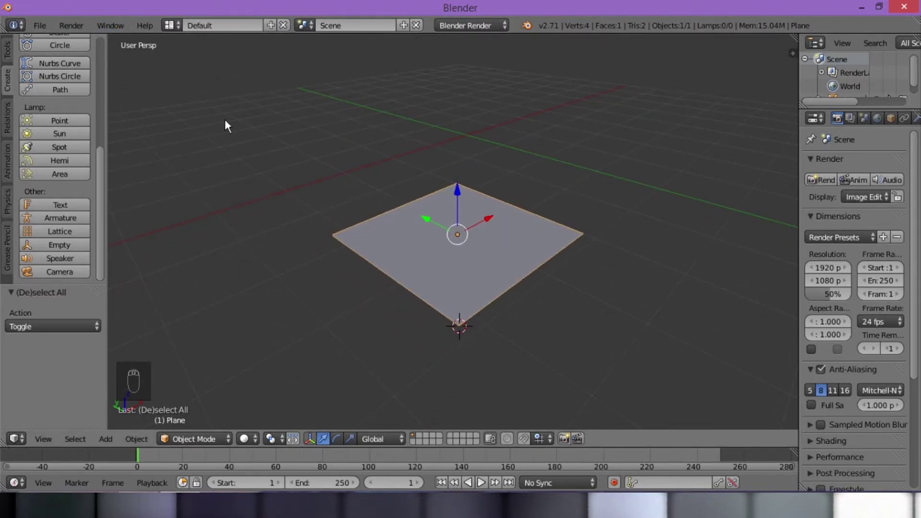
scroll(62, 179, up, 2)
scroll(62, 183, down, 2)
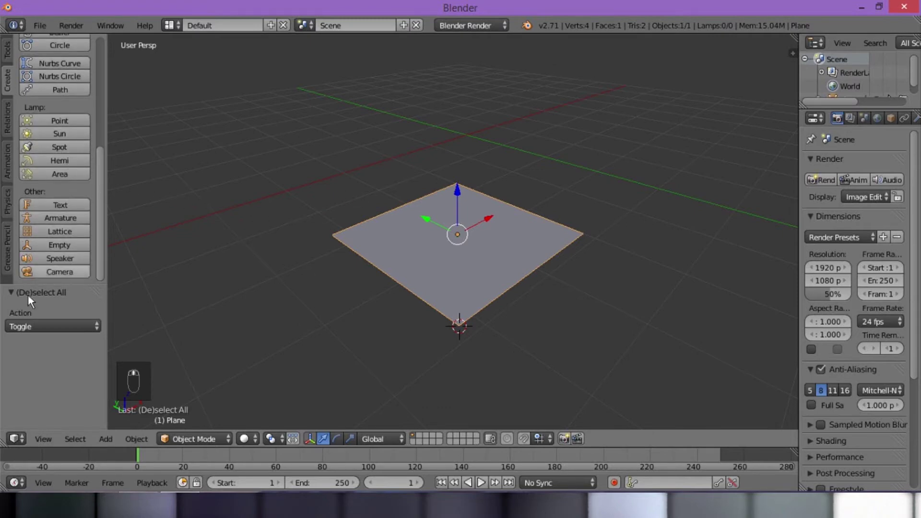
scroll(47, 192, up, 2)
scroll(47, 192, up, 5)
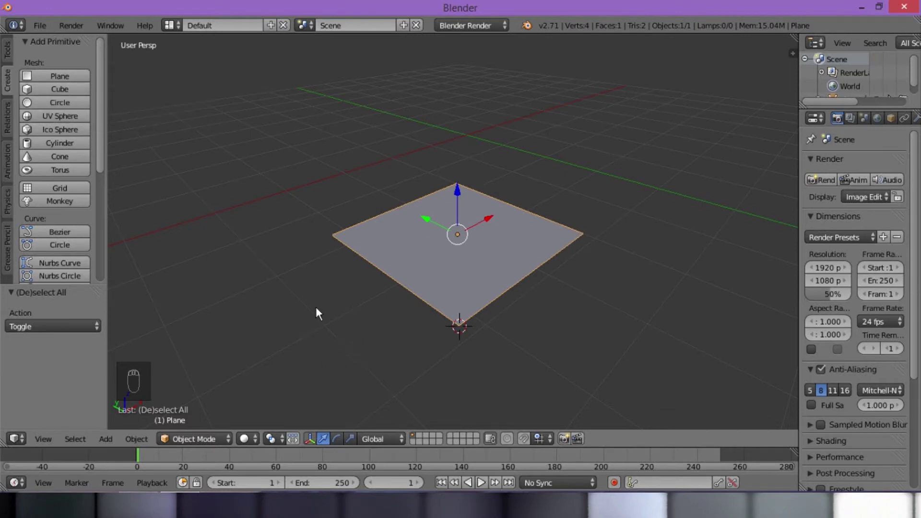
Switch the plane to Edit Mode and select each of its four corner vertices individually in turn.
click(209, 441)
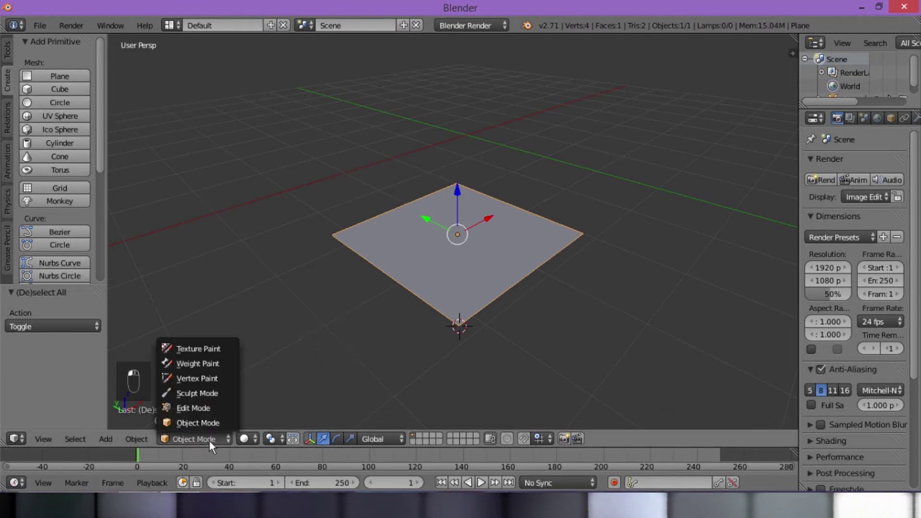
click(207, 409)
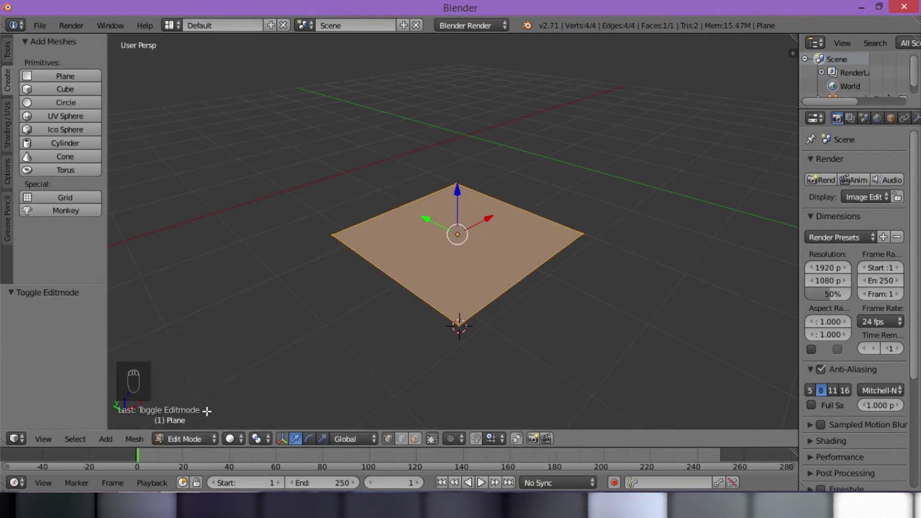
scroll(430, 237, up, 2)
right_click(650, 235)
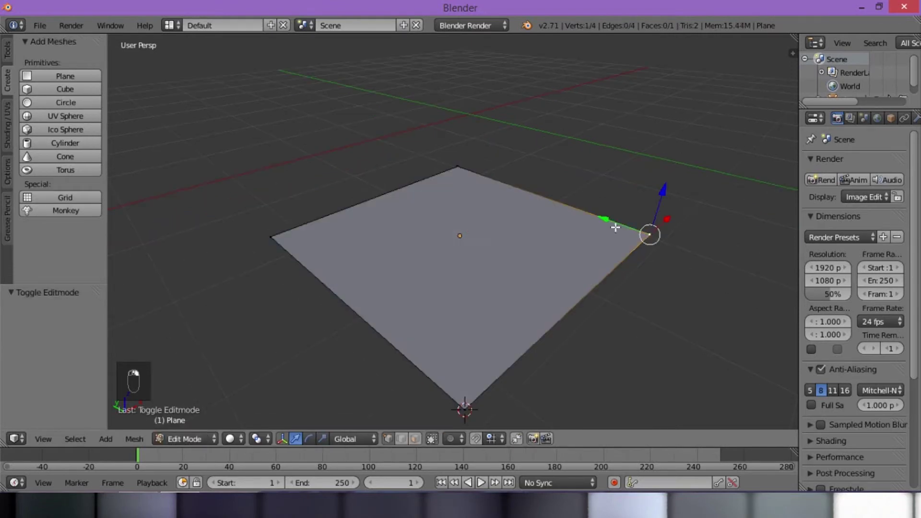
right_click(457, 167)
right_click(271, 237)
right_click(465, 408)
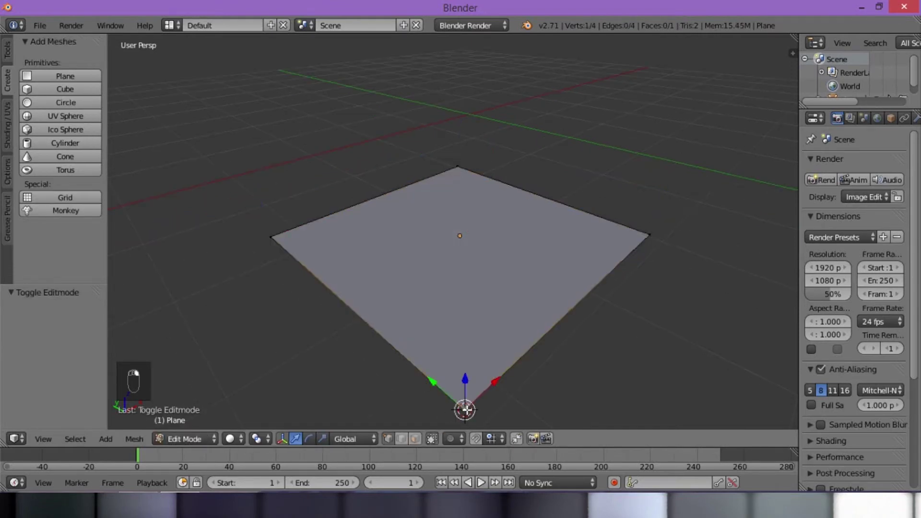
right_click(649, 234)
right_click(463, 163)
right_click(272, 236)
right_click(495, 414)
right_click(651, 236)
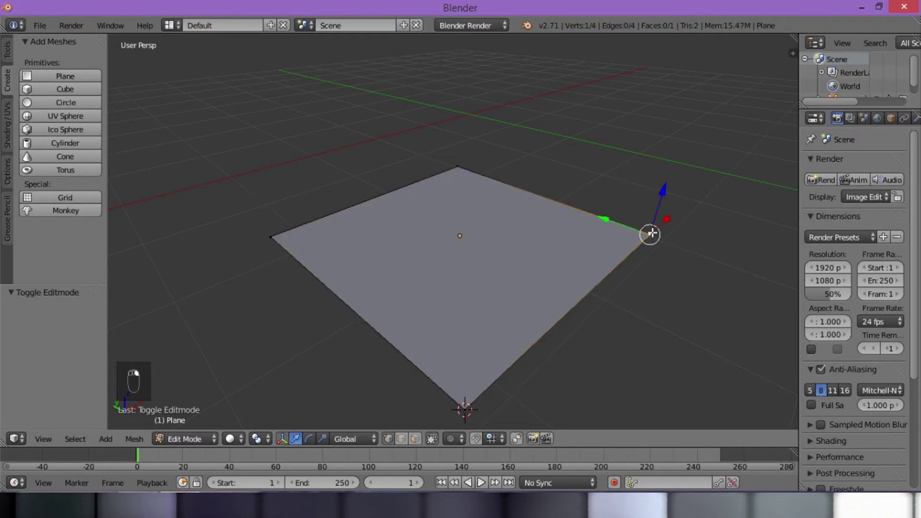
Examine the mesh editing tools and the shading and UV options available in Edit Mode.
click(8, 44)
scroll(45, 115, down, 3)
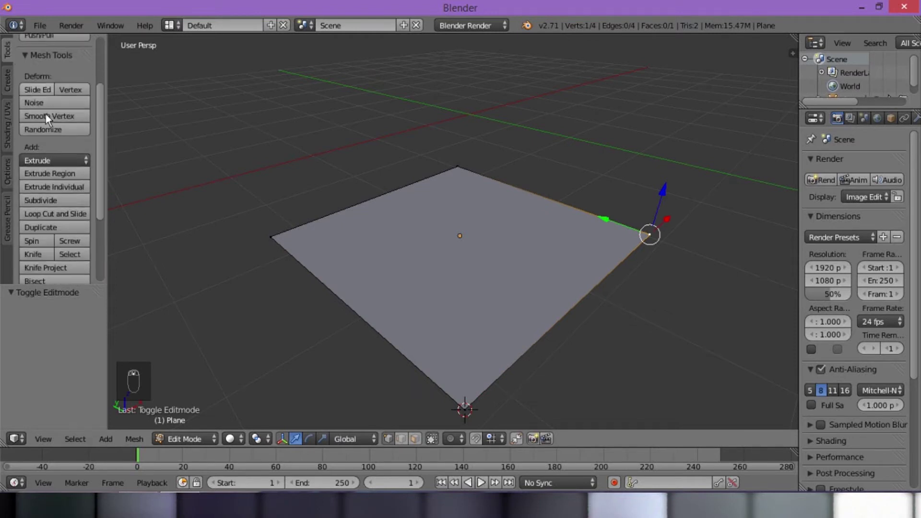
scroll(45, 114, down, 5)
click(3, 144)
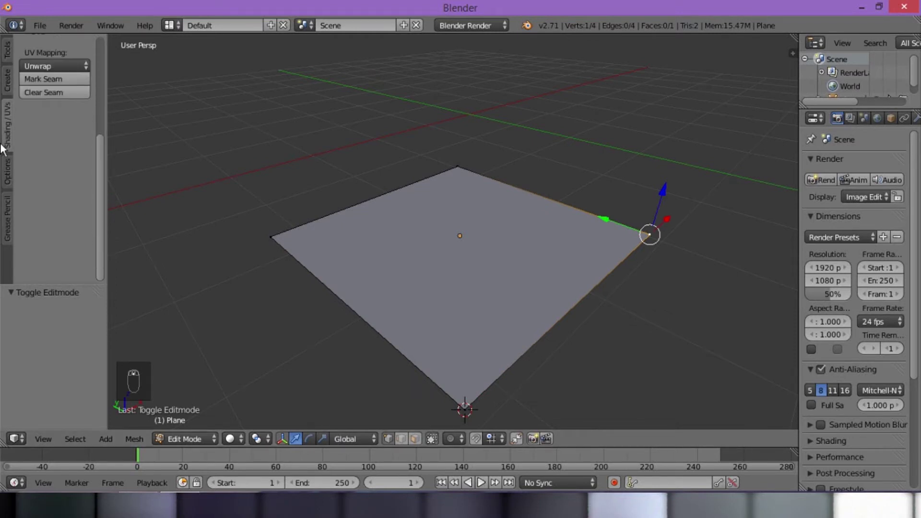
click(8, 52)
scroll(491, 238, down, 2)
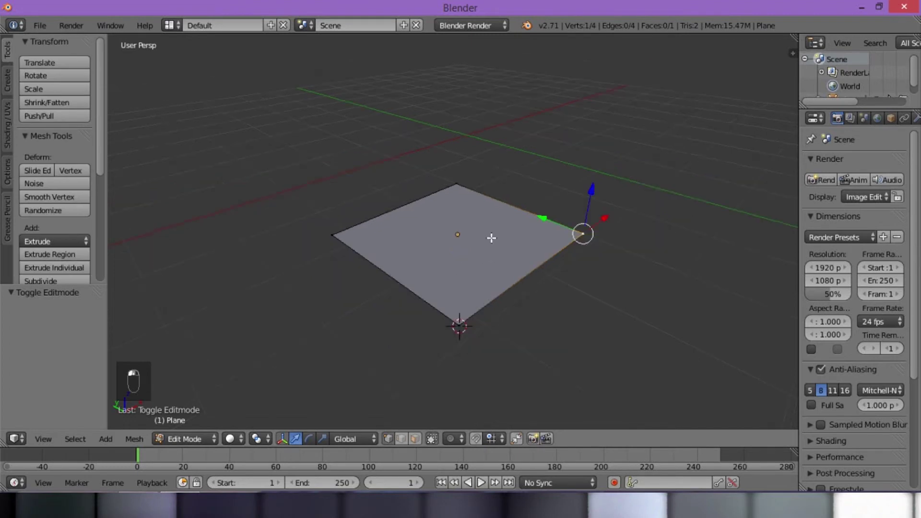
Toggle the selection of all the plane's vertices on and off, ending with none selected.
key(a)
key(a)
key(a)
key(a)
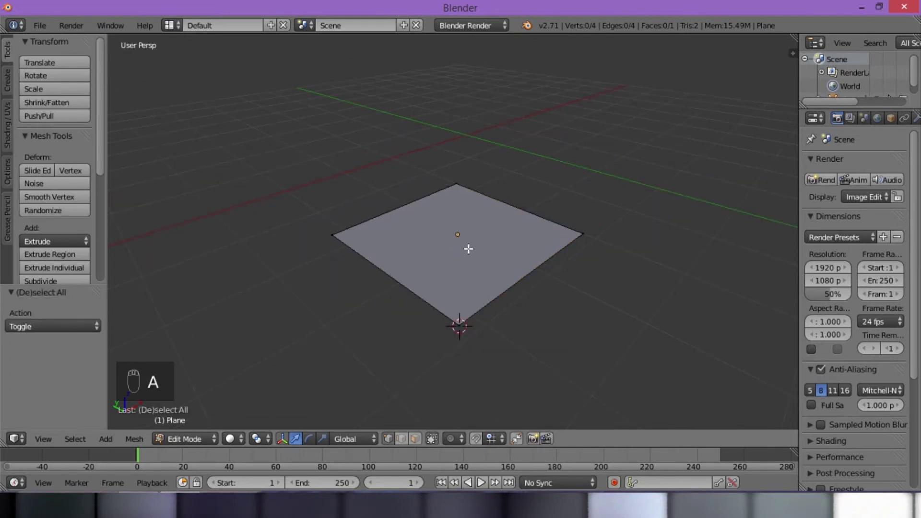
Toggle the selection of all the plane's vertices and pick each of the four corners one at a time.
key(a)
key(a)
key(a)
key(a)
right_click(456, 183)
right_click(574, 238)
right_click(449, 322)
right_click(331, 234)
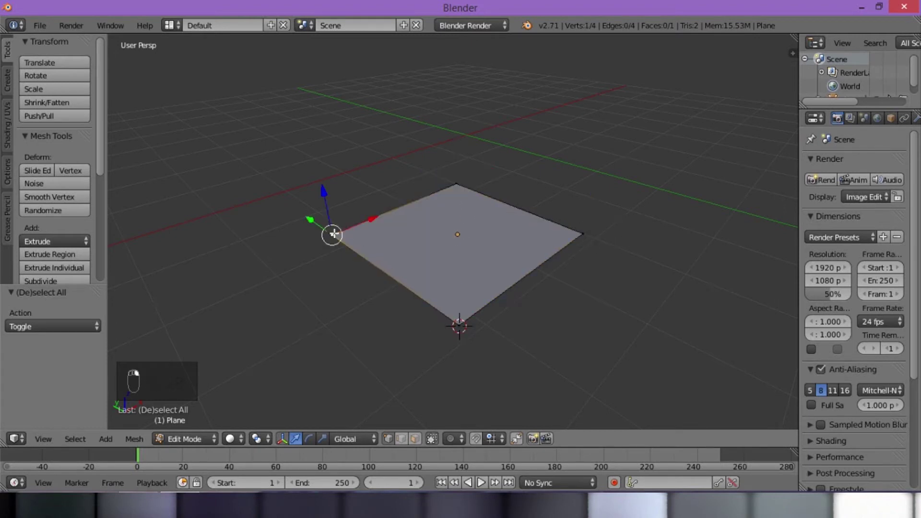
Raise the plane's left corner vertex by about 0.915 along Z and undo the move.
middle_drag(362, 253, 363, 230)
drag(344, 167, 353, 67)
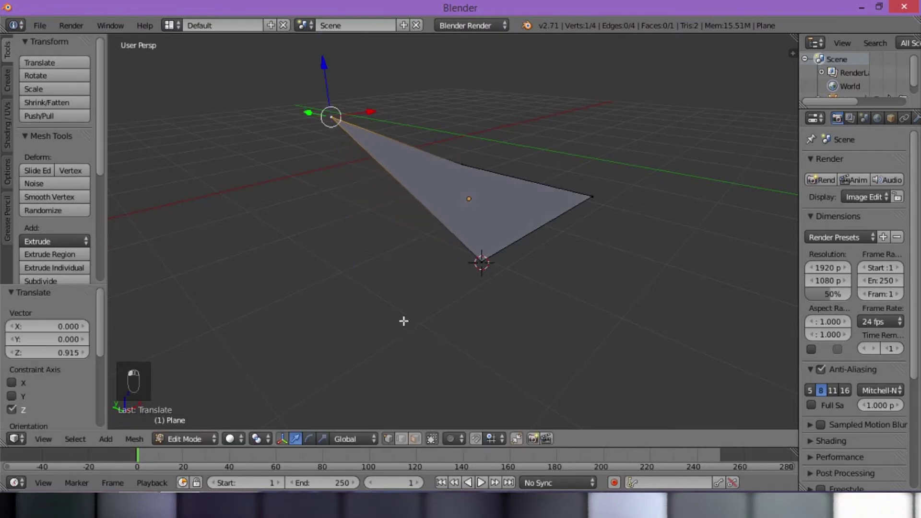
middle_drag(438, 318, 404, 316)
key(ctrl+z)
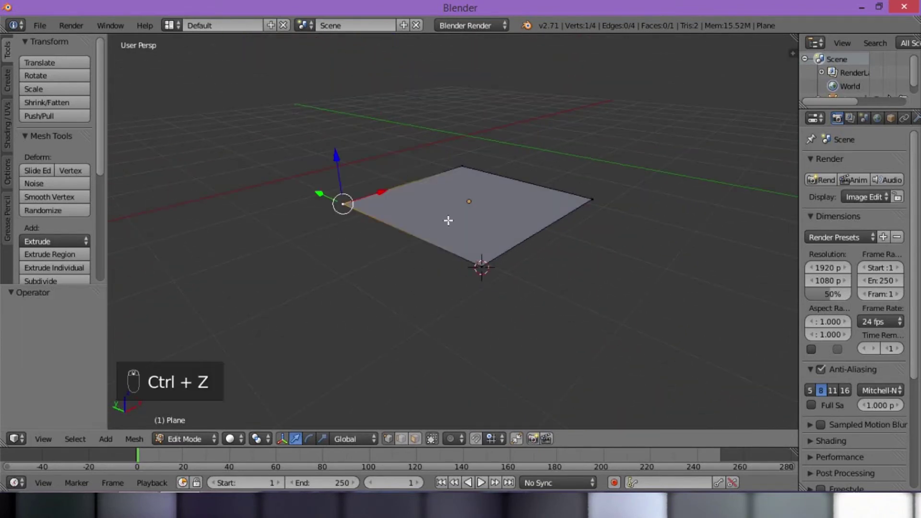
Raise the plane's far corner vertex by about 1.666 along Z, undo the move, and clear the selection.
right_click(463, 166)
drag(465, 126, 366, 376)
middle_drag(366, 376, 350, 387)
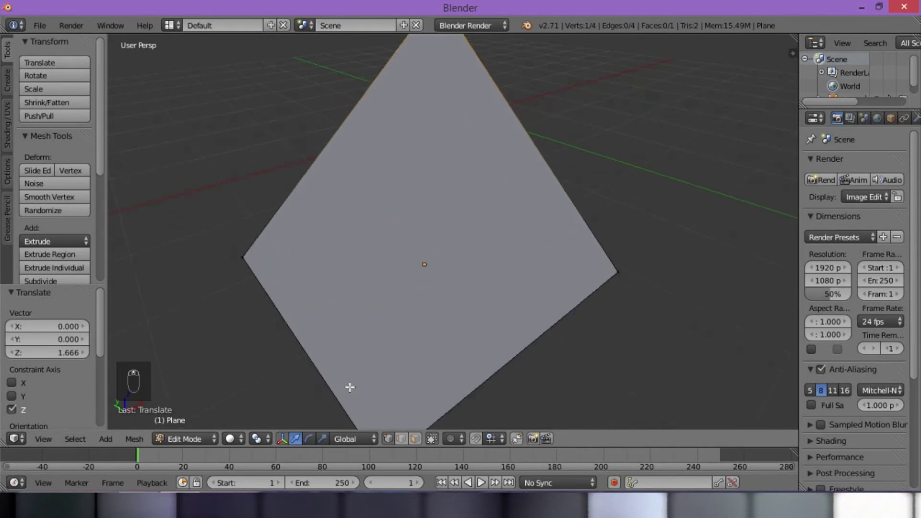
key(ctrl+z)
key(ctrl+z)
key(a)
Look at the Delete options among the mesh removal tools.
scroll(417, 259, up, 2)
scroll(93, 197, down, 5)
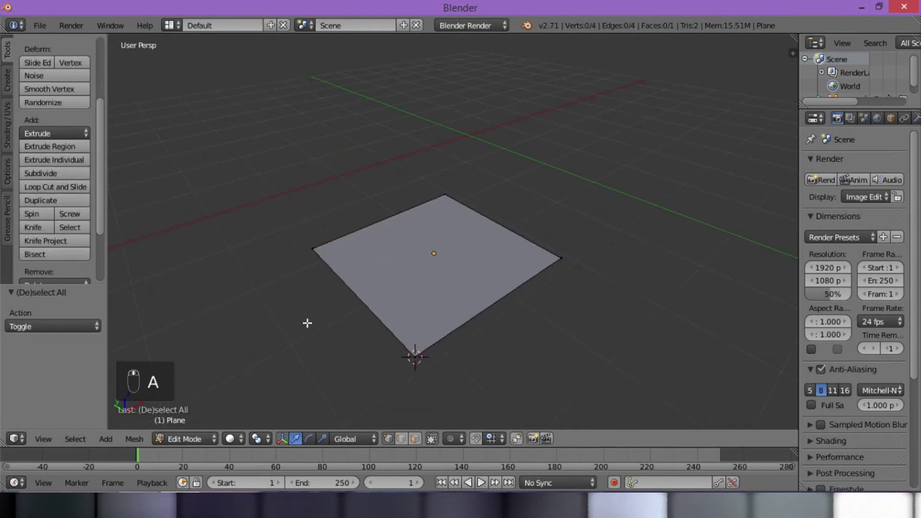
middle_drag(304, 323, 335, 307)
scroll(87, 249, down, 3)
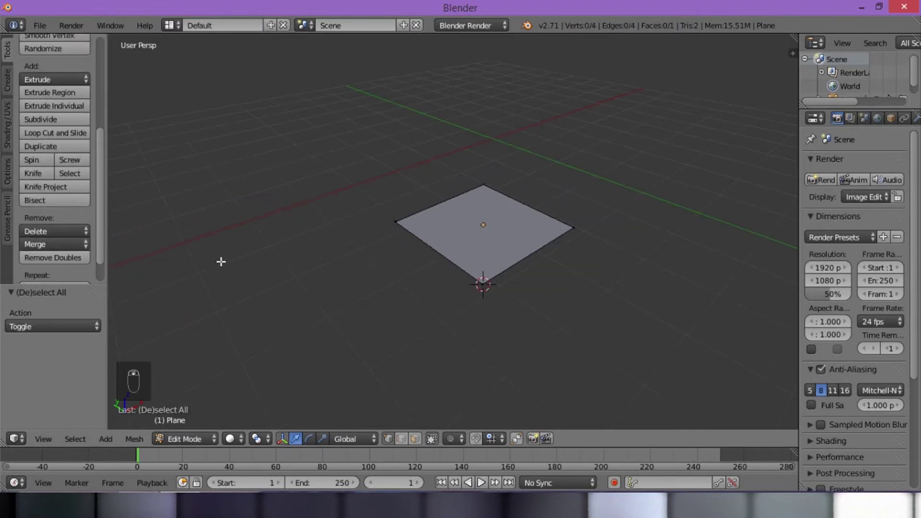
click(59, 232)
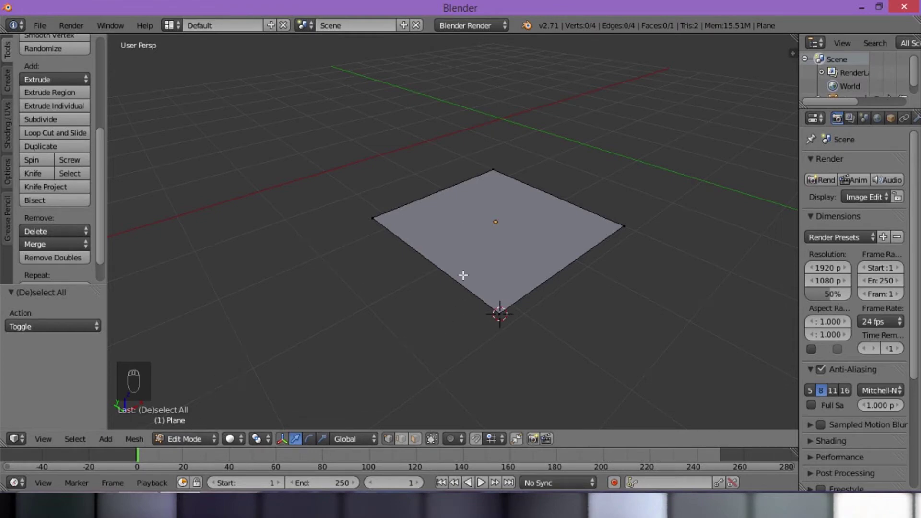
Select the plane's far and left corner vertices together and deselect them.
right_click(494, 174)
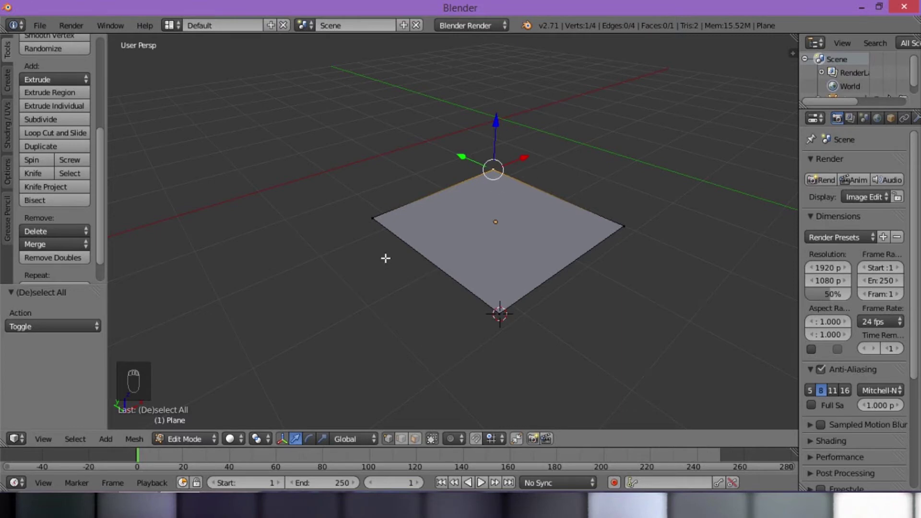
shift+right_click(375, 218)
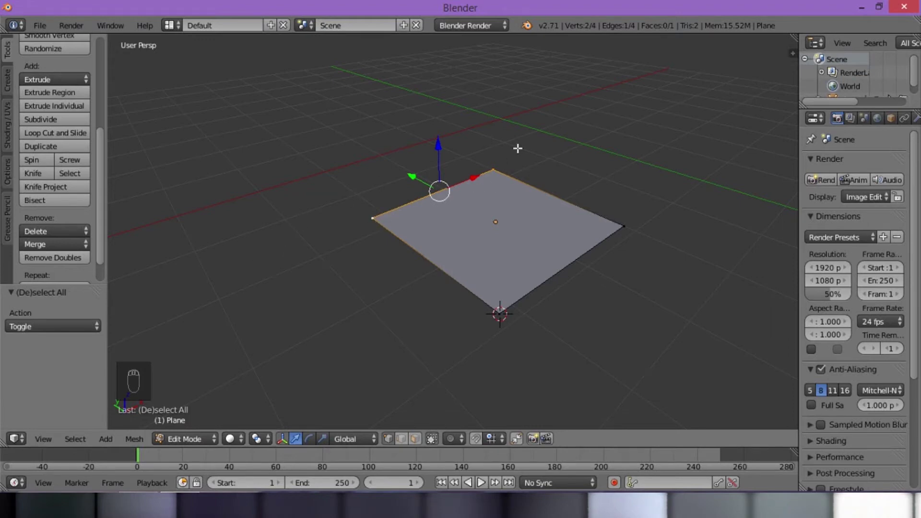
key(a)
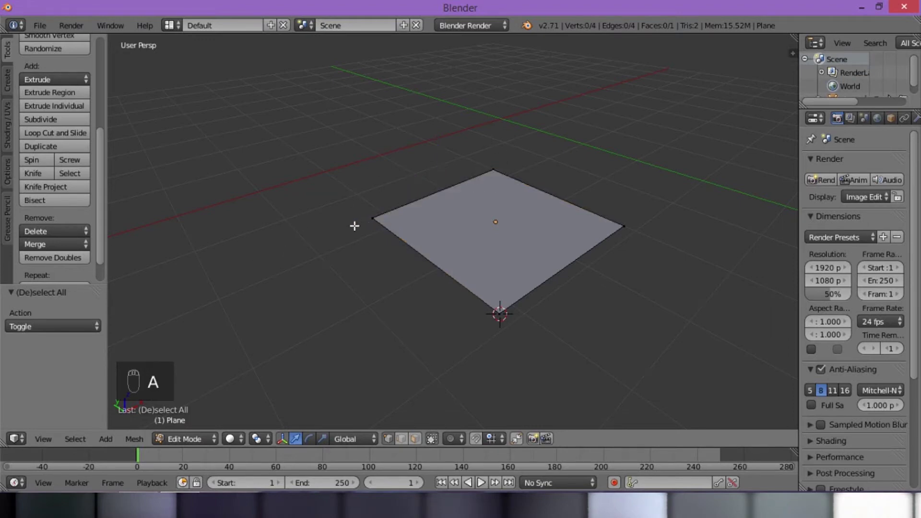
Delete the plane's left corner vertex as Vertices, undo the deletion, and clear the selection.
click(39, 230)
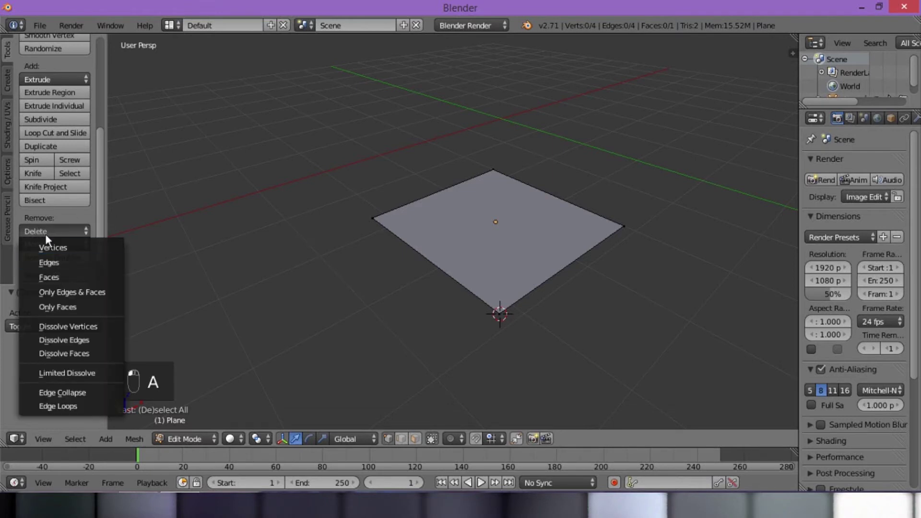
right_click(374, 218)
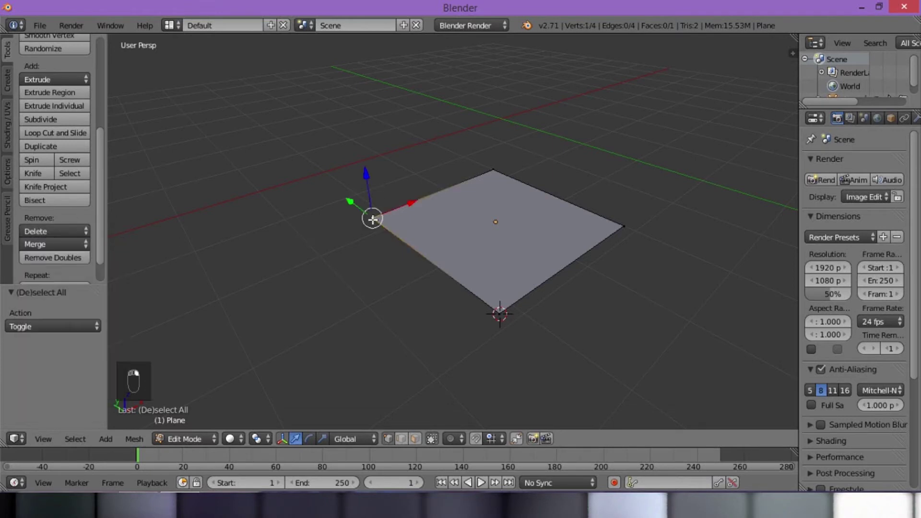
click(23, 234)
click(26, 246)
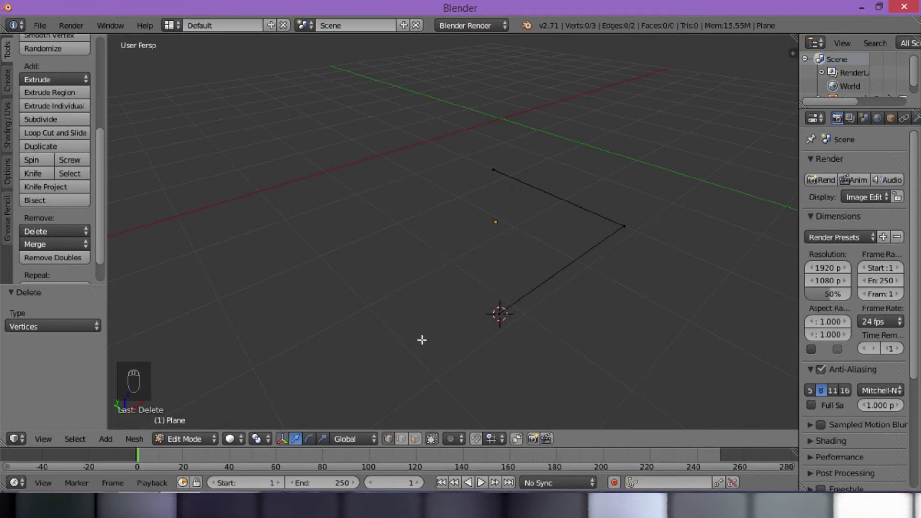
key(ctrl+z)
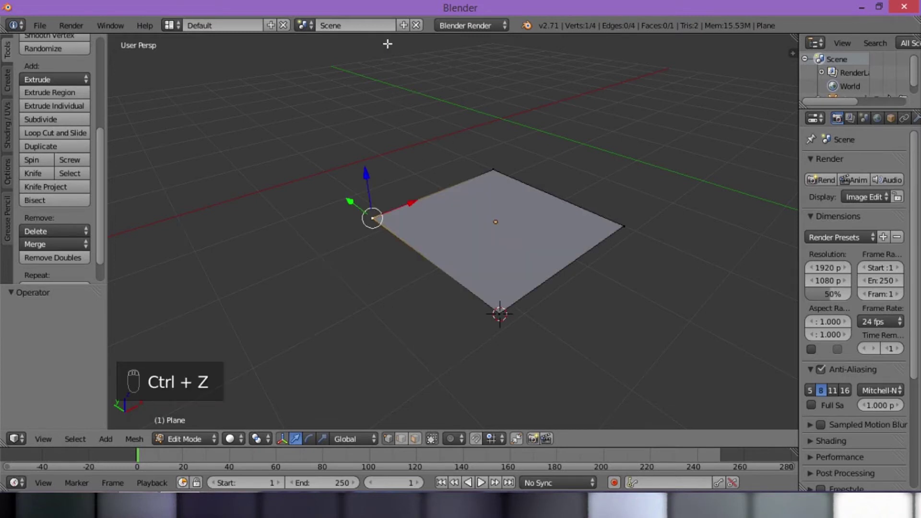
key(a)
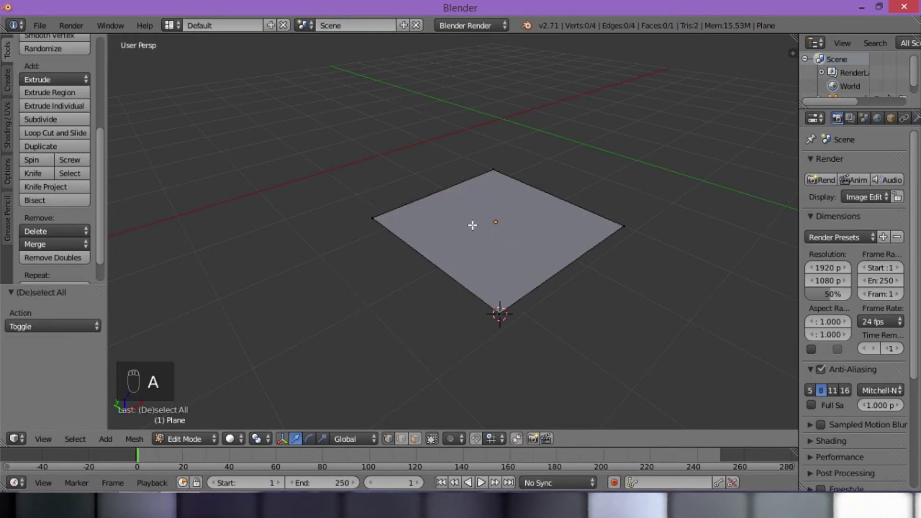
Delete the edge between the plane's left and near corner vertices as Edges, and undo the deletion.
click(62, 231)
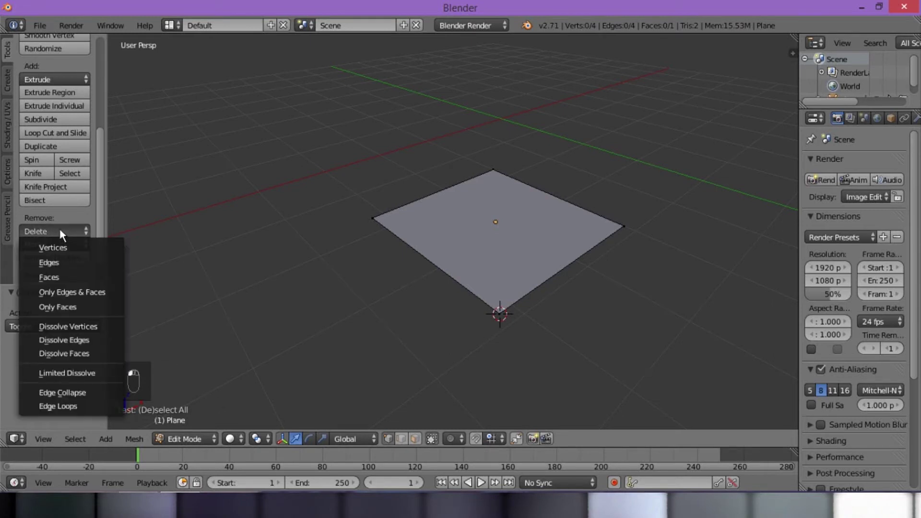
click(60, 226)
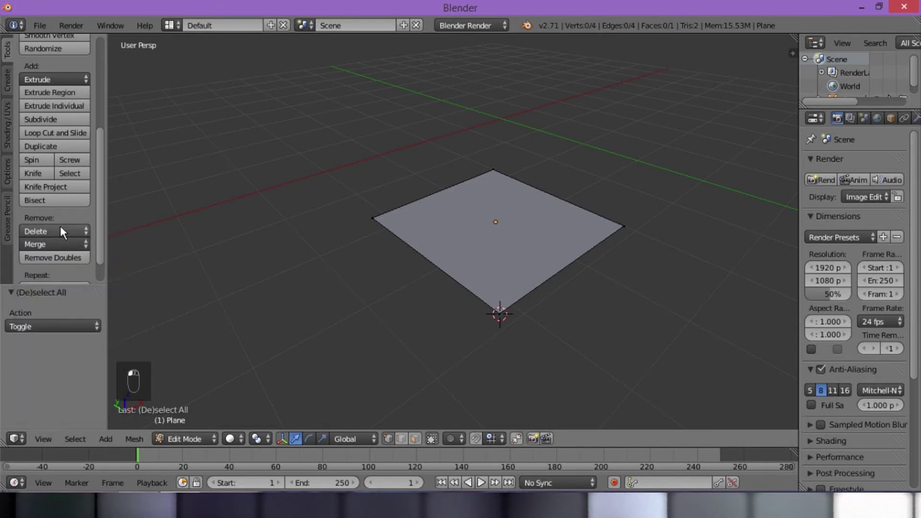
right_click(373, 218)
shift+right_click(508, 309)
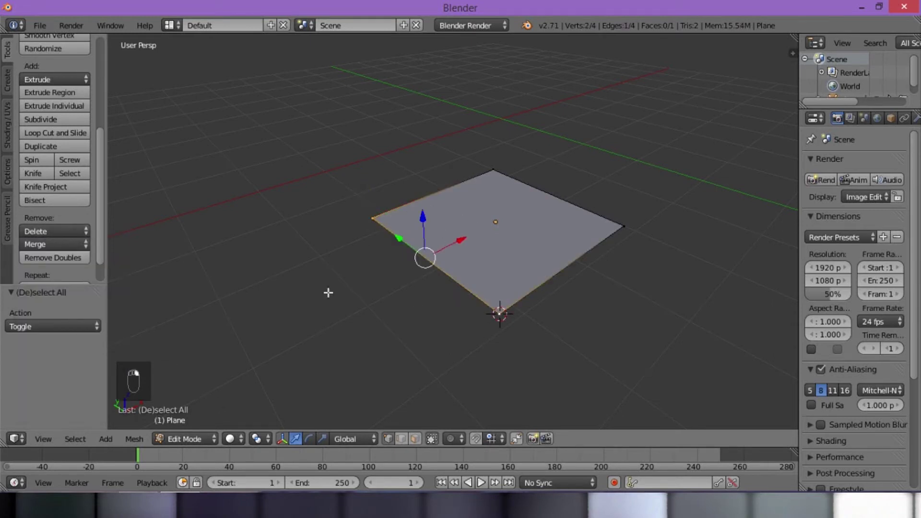
shift+right_click(496, 171)
right_click(390, 223)
shift+right_click(489, 306)
click(58, 231)
click(67, 263)
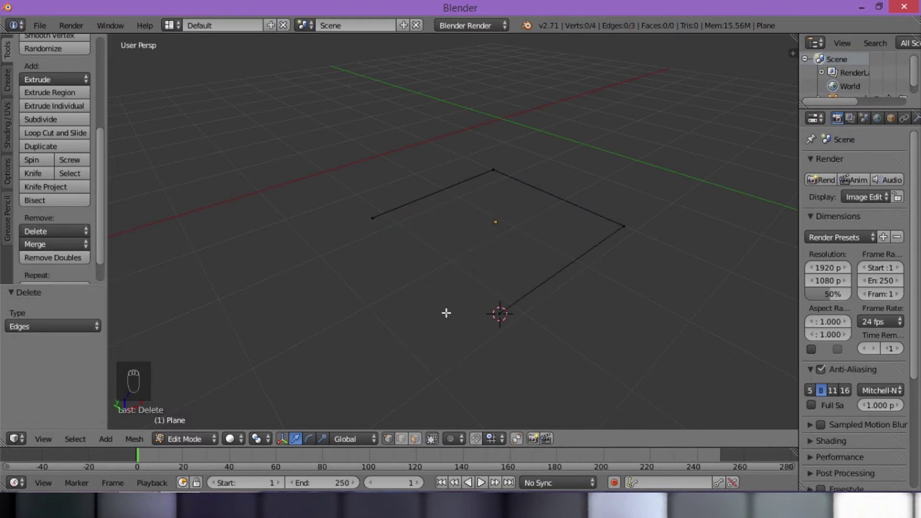
key(ctrl+z)
key(a)
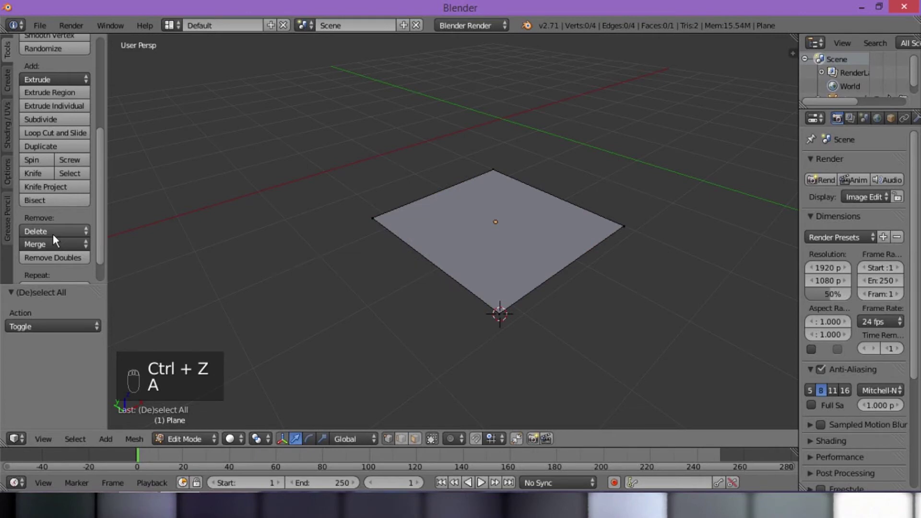
Try to delete the plane's face as Faces with no vertices selected.
click(53, 233)
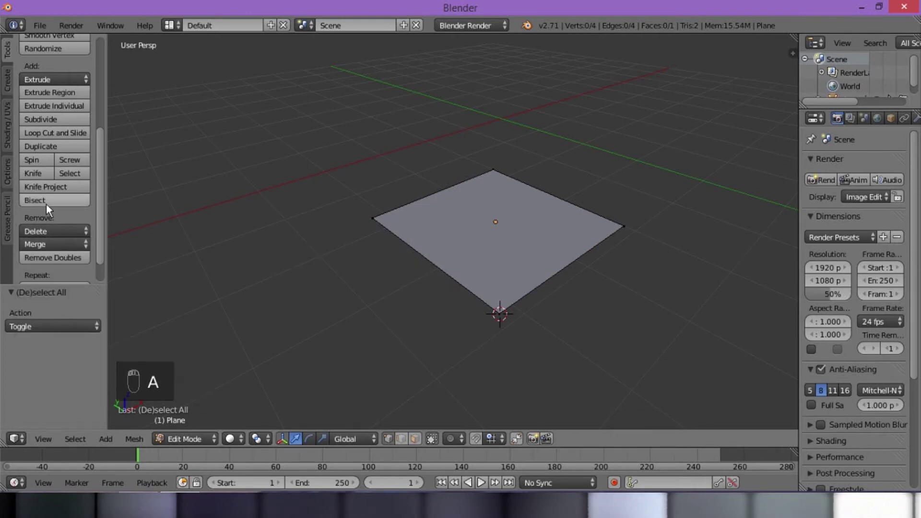
click(67, 242)
click(67, 231)
click(65, 278)
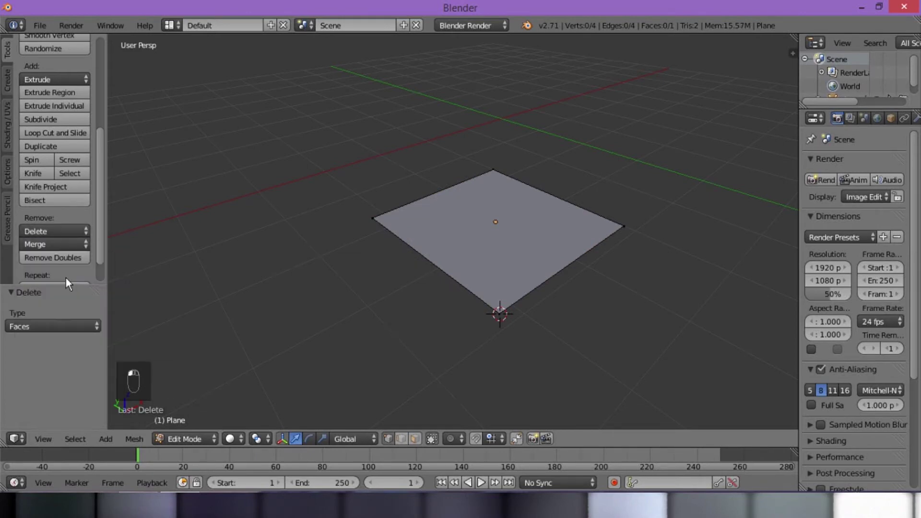
Select all four corner vertices, delete the plane's face as Faces, and undo the deletion.
right_click(373, 218)
shift+right_click(499, 310)
shift+right_click(622, 226)
shift+right_click(492, 171)
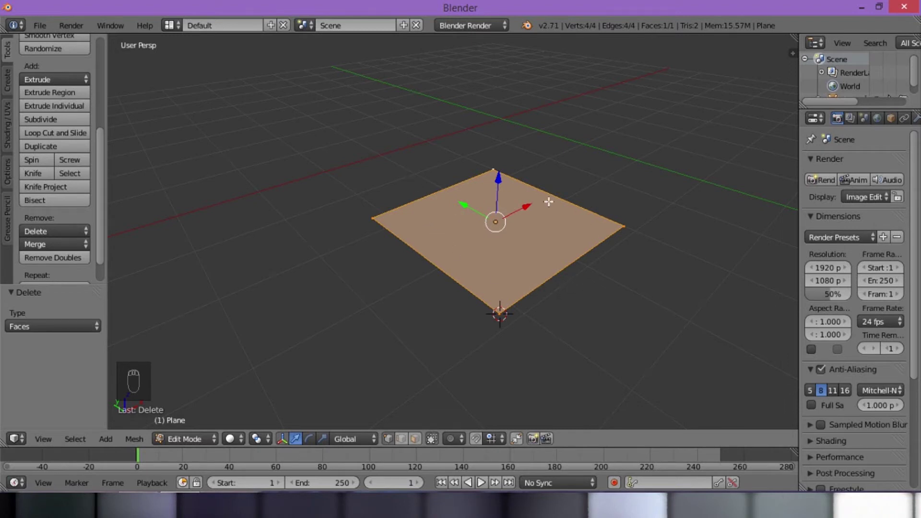
click(48, 234)
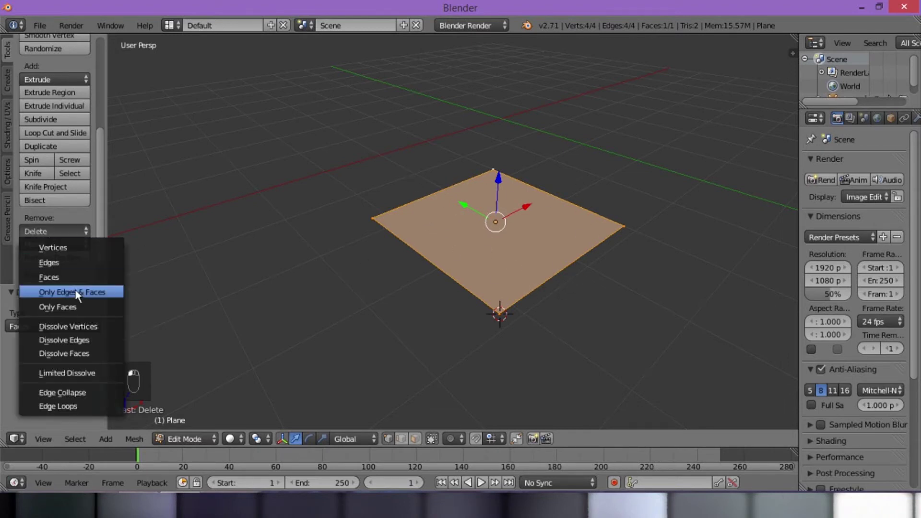
click(67, 279)
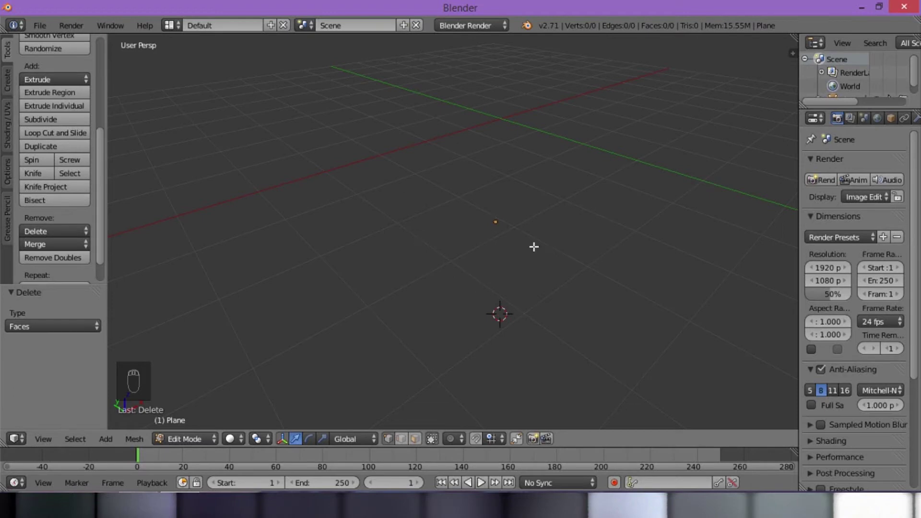
key(ctrl+z)
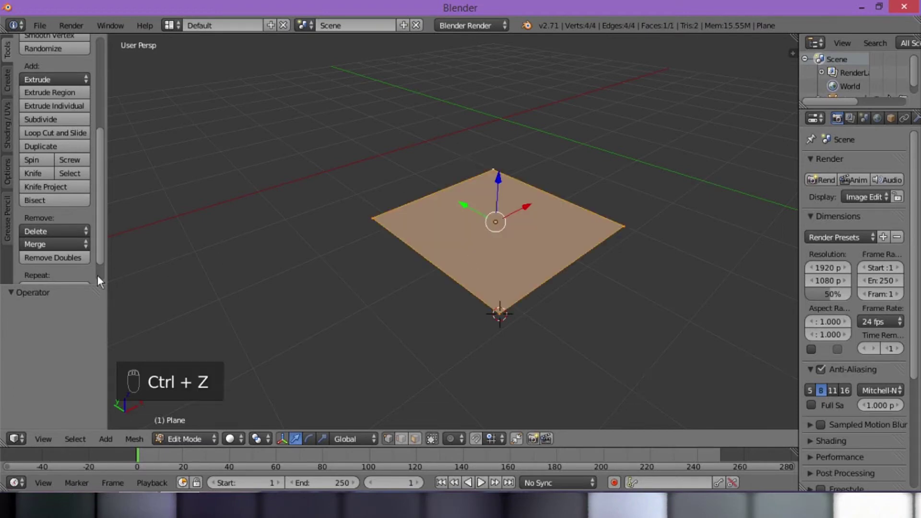
Delete the plane with Only Edges & Faces, and try moving the near loose vertex before undoing that move.
click(54, 231)
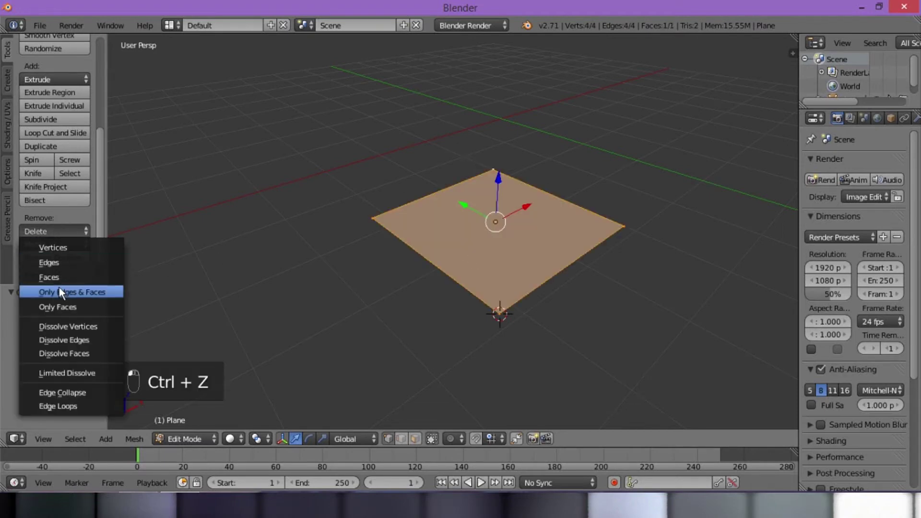
click(70, 293)
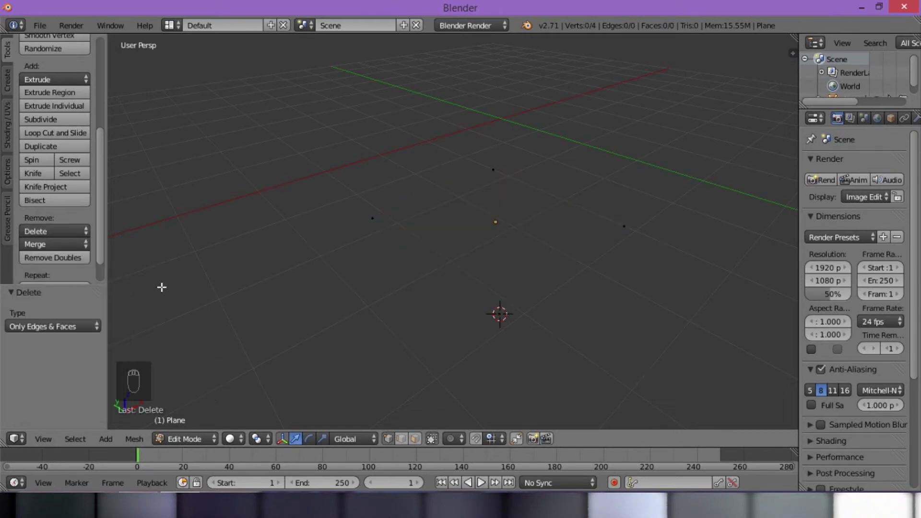
right_click(382, 218)
right_click(501, 314)
drag(525, 297, 599, 255)
key(ctrl+z)
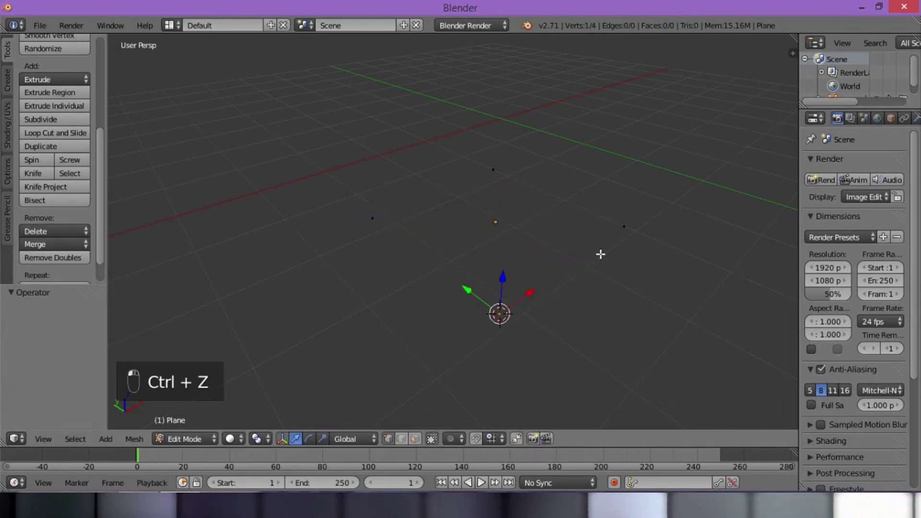
Undo the Only Edges & Faces deletion to restore the plane.
key(a)
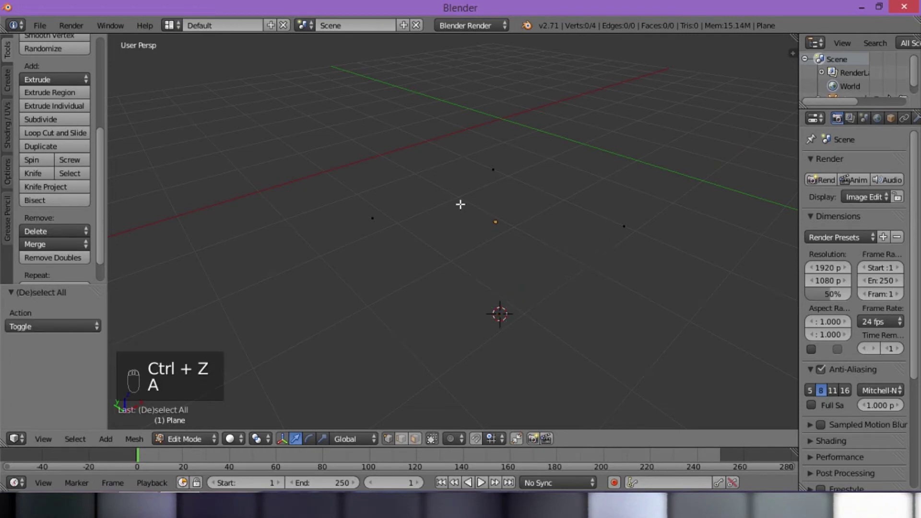
key(ctrl+z)
key(ctrl+z)
key(ctrl+z)
key(ctrl+z)
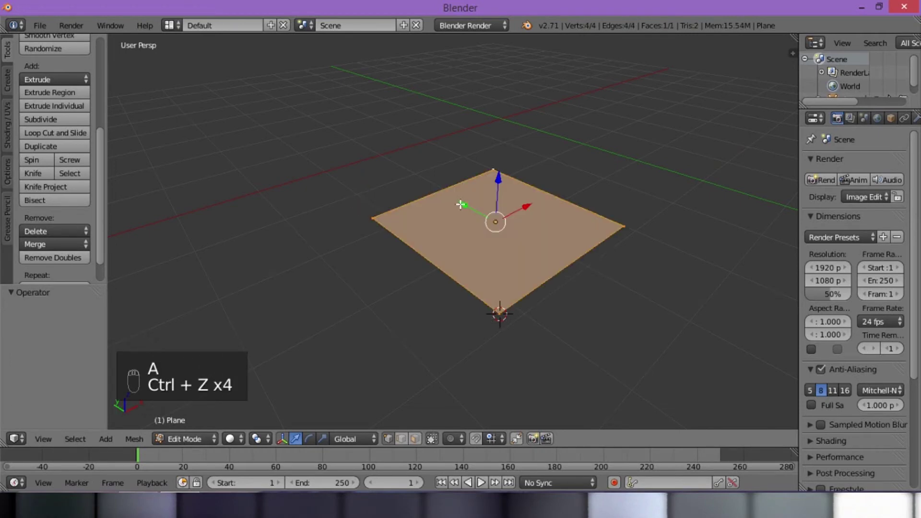
Reselect the whole plane and delete its face with Only Faces, keeping the edges and vertices.
key(a)
key(a)
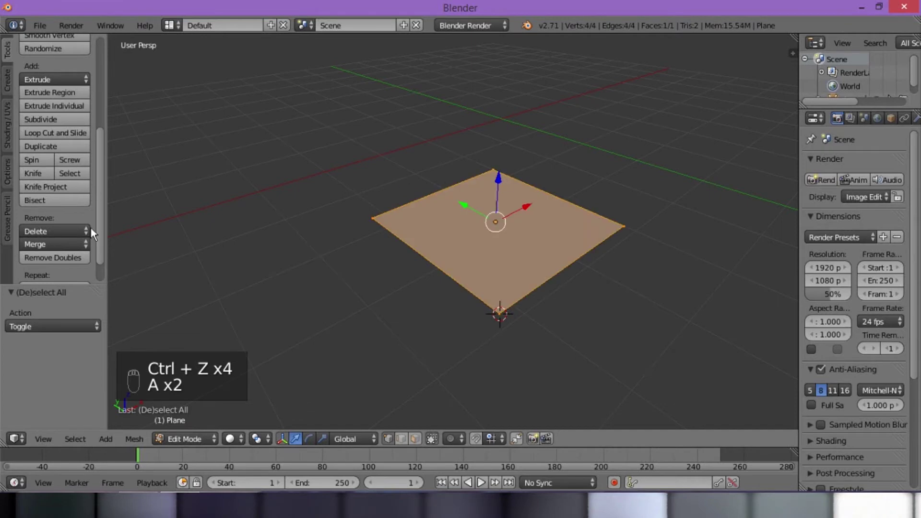
click(67, 231)
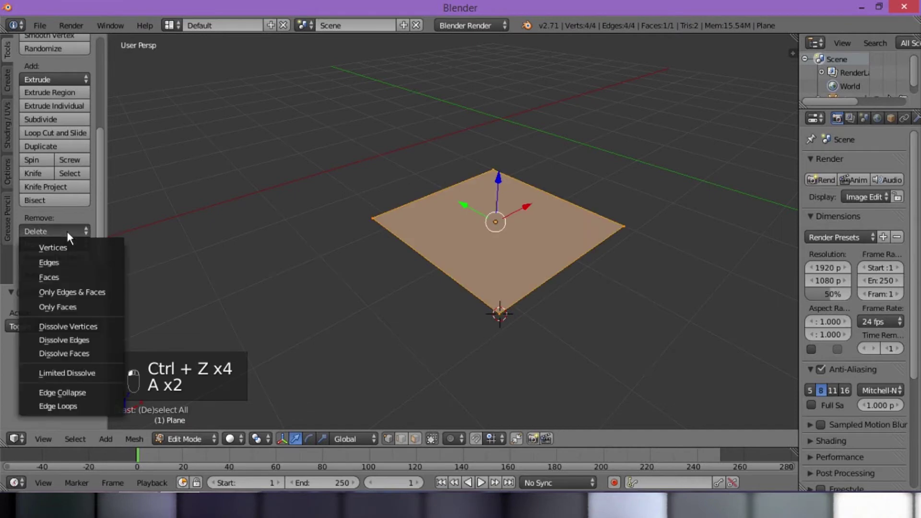
click(85, 306)
Select all four outline vertices together, try a smaller vertex combination, and end with nothing selected.
right_click(493, 175)
shift+right_click(373, 219)
shift+right_click(500, 313)
shift+right_click(624, 225)
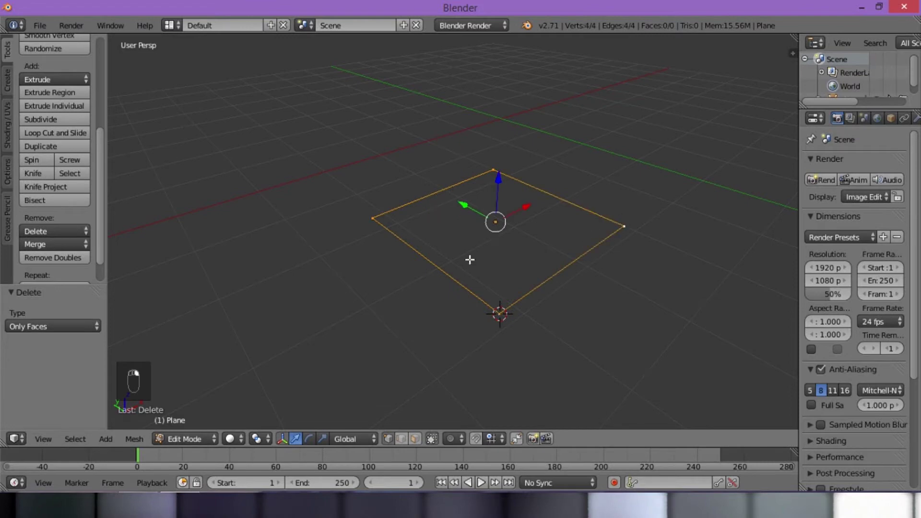
key(a)
right_click(494, 171)
shift+right_click(500, 312)
shift+right_click(365, 228)
key(a)
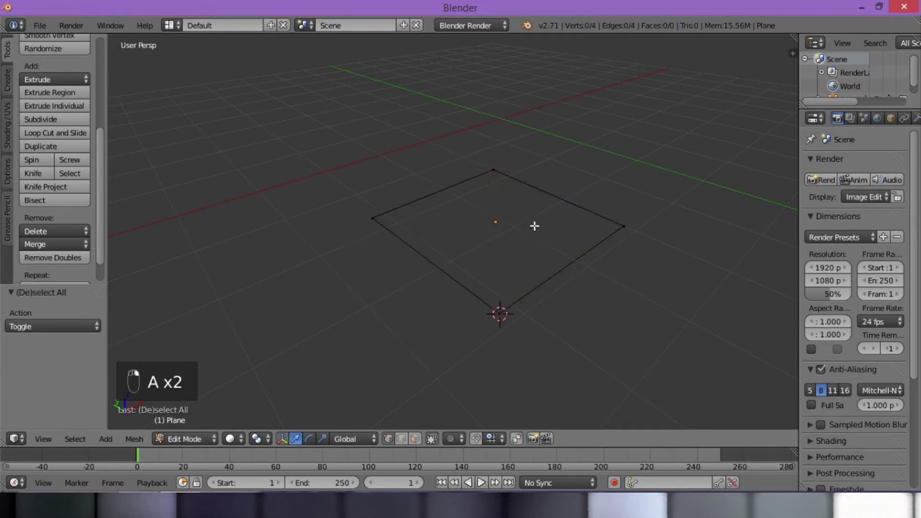
Undo the recent vertex selections and the Only Faces deletion to restore the plane's filled face.
scroll(485, 226, up, 2)
scroll(486, 226, down, 2)
key(a)
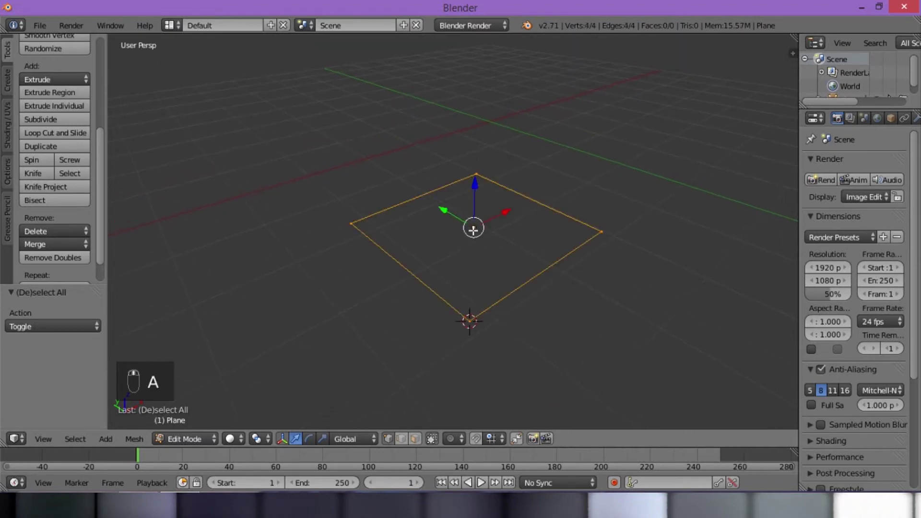
key(ctrl+z)
key(ctrl+z)
key(ctrl+z)
key(ctrl+z)
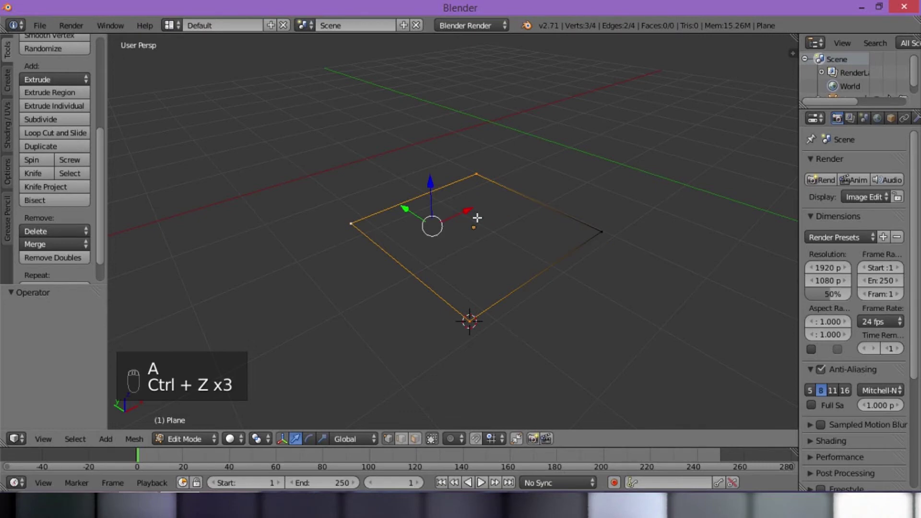
key(ctrl+z)
key(ctrl+z)
key(ctrl+z)
key(ctrl+z)
key(ctrl+z)
key(ctrl+z)
key(ctrl+z)
key(ctrl+z)
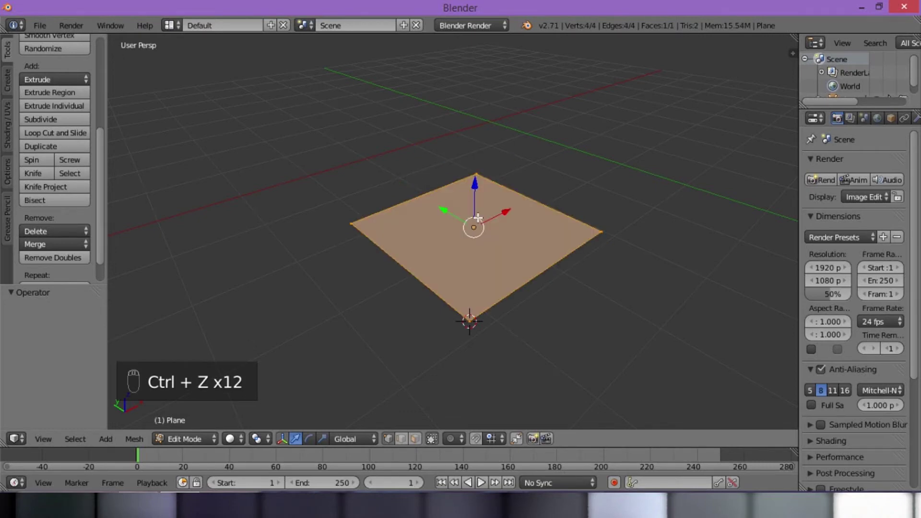
Try Dissolve Vertices on the fully selected plane, and undo it.
key(a)
key(a)
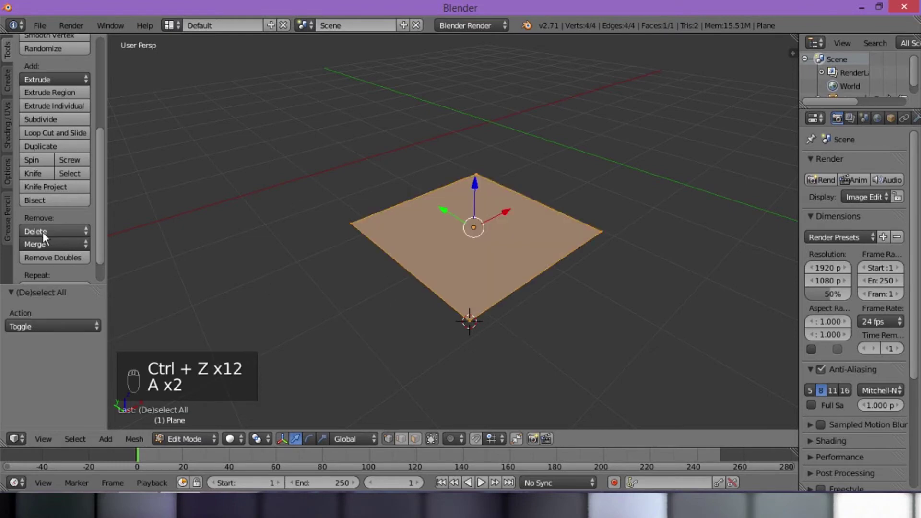
click(42, 231)
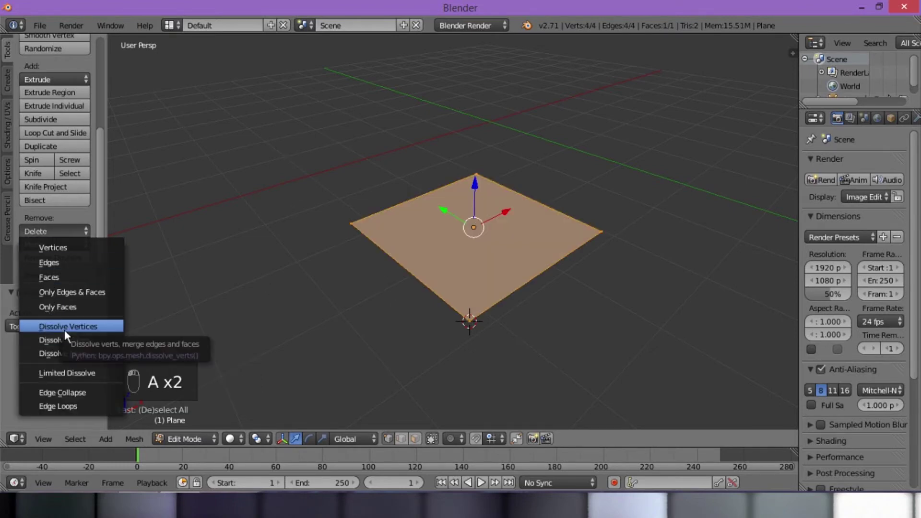
click(63, 328)
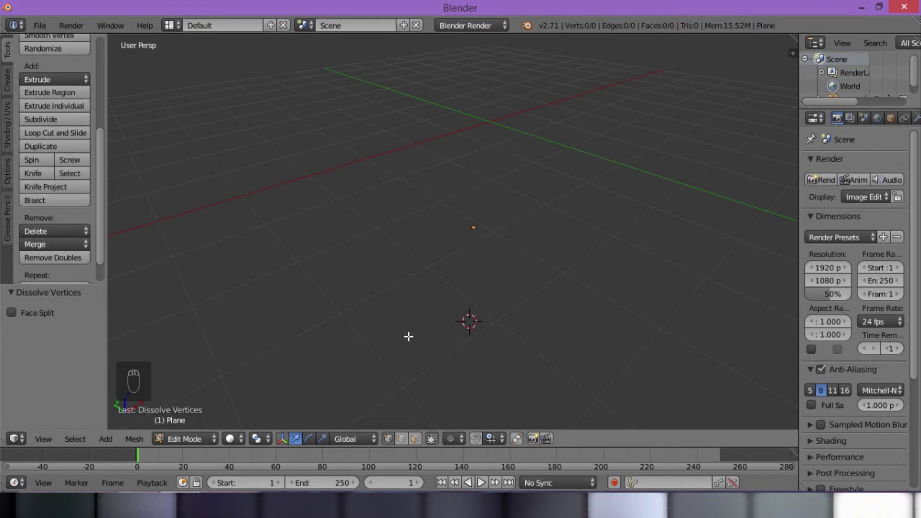
key(ctrl+z)
Select only the plane's left corner vertex and remove it with Dissolve Vertices.
right_click(351, 223)
click(72, 231)
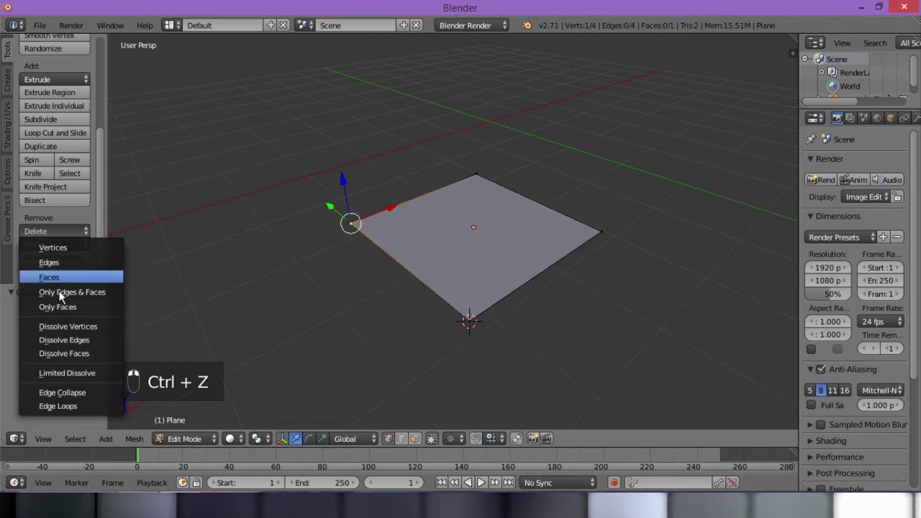
click(85, 327)
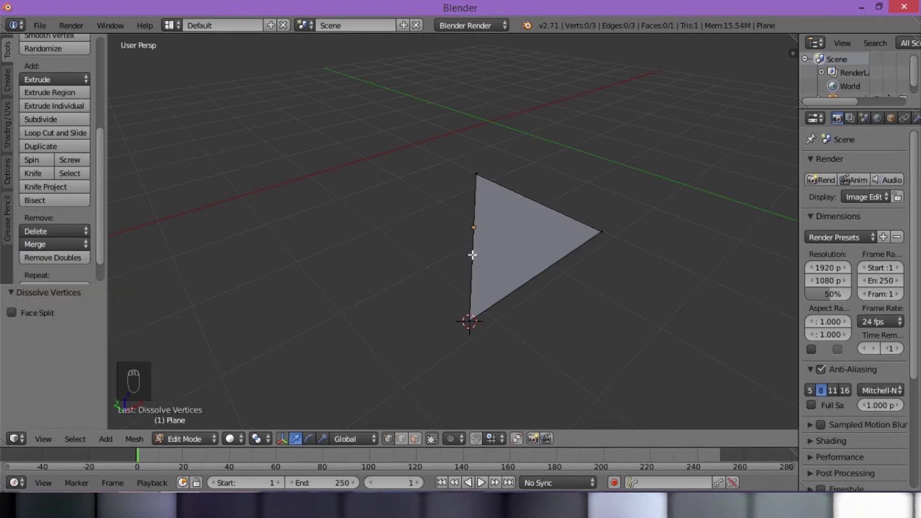
Select the triangle's corners in turn, and delete the near vertex at the 3D cursor with the Vertices option.
right_click(471, 319)
right_click(475, 173)
right_click(588, 223)
right_click(465, 322)
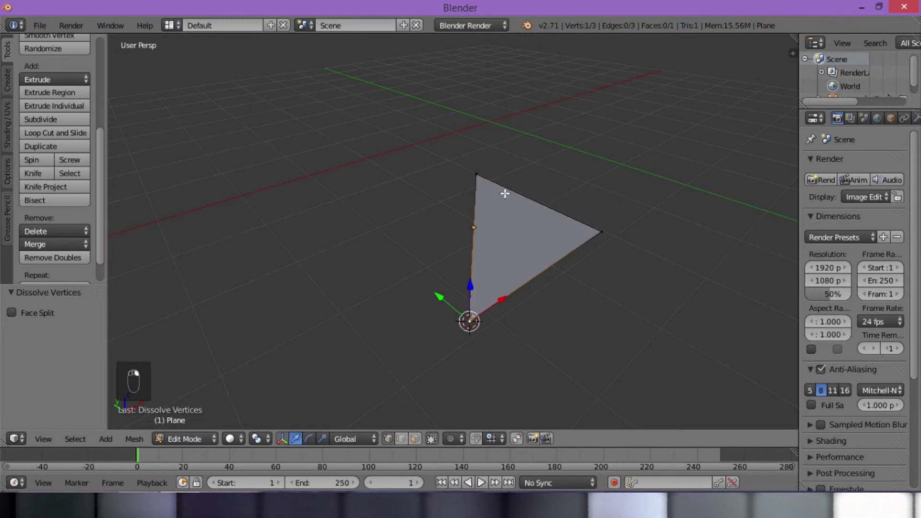
click(68, 231)
click(73, 250)
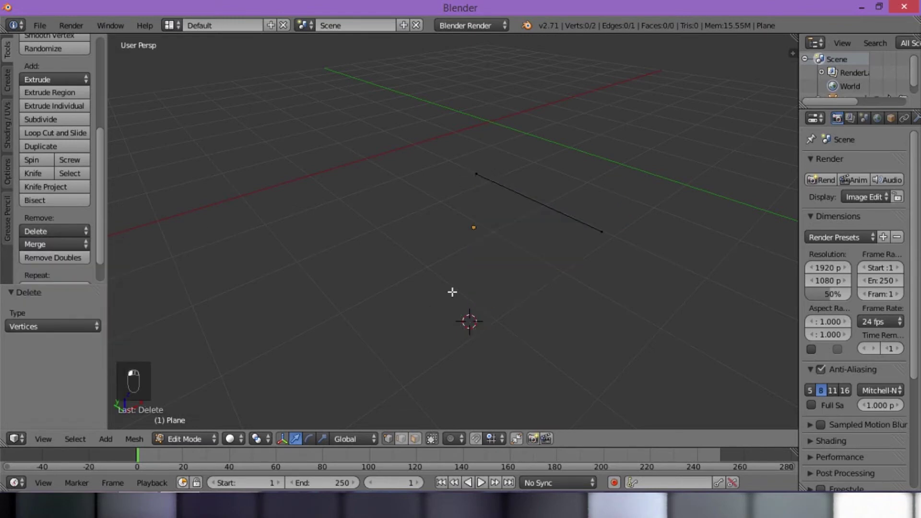
Undo the near vertex deletion and the left corner dissolve to restore the four-cornered plane.
key(ctrl+z)
key(ctrl+z)
key(ctrl+z)
key(ctrl+z)
key(ctrl+z)
key(ctrl+z)
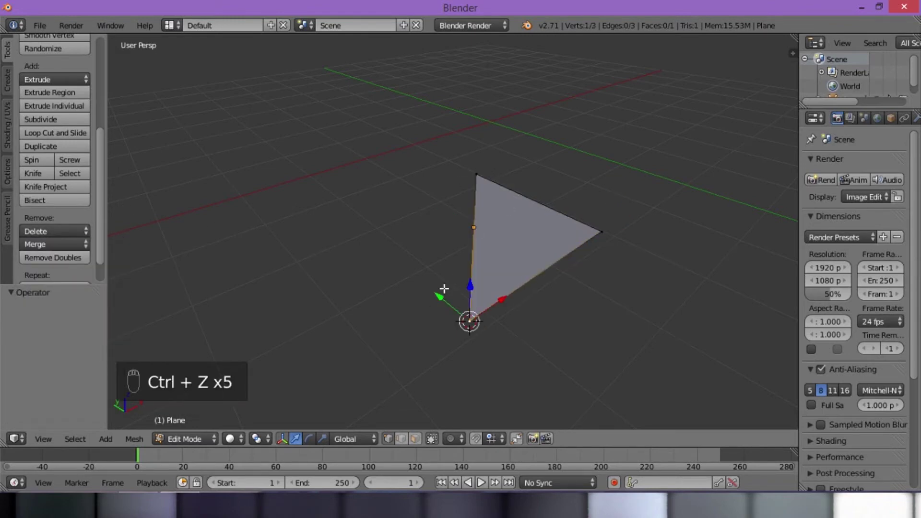
key(ctrl+z)
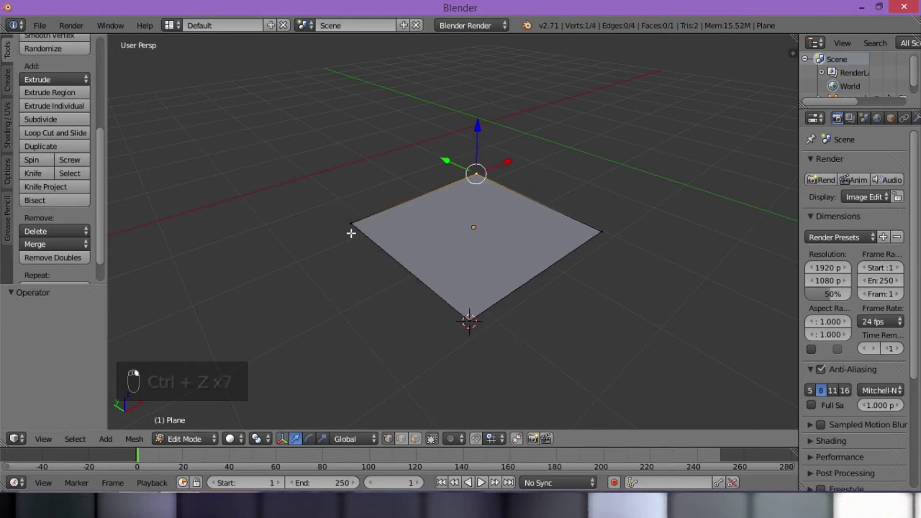
Select the plane's far and near corner vertices alternately to trace the diagonal between them.
click(39, 231)
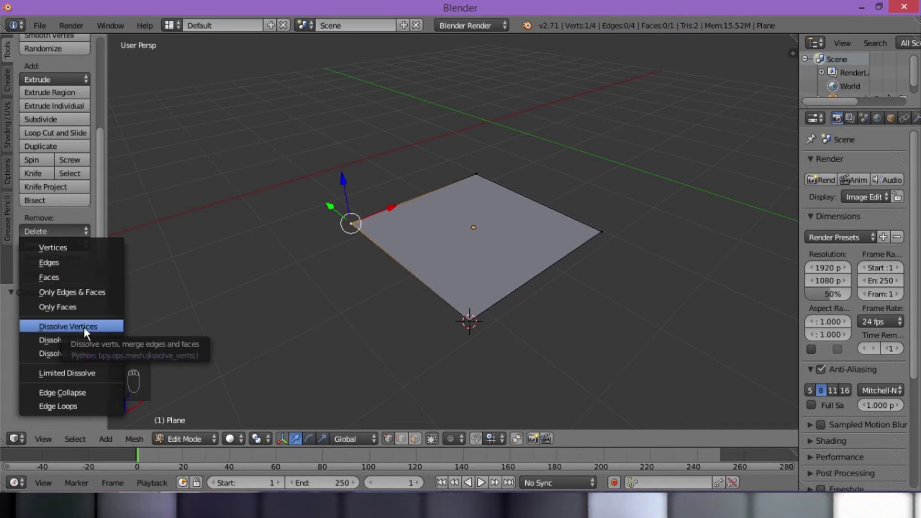
click(83, 327)
right_click(476, 174)
right_click(469, 318)
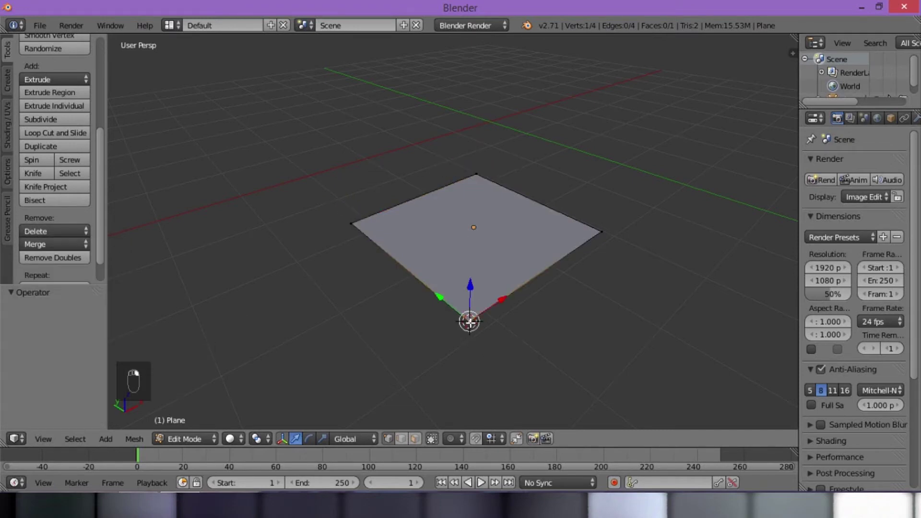
right_click(475, 176)
right_click(342, 223)
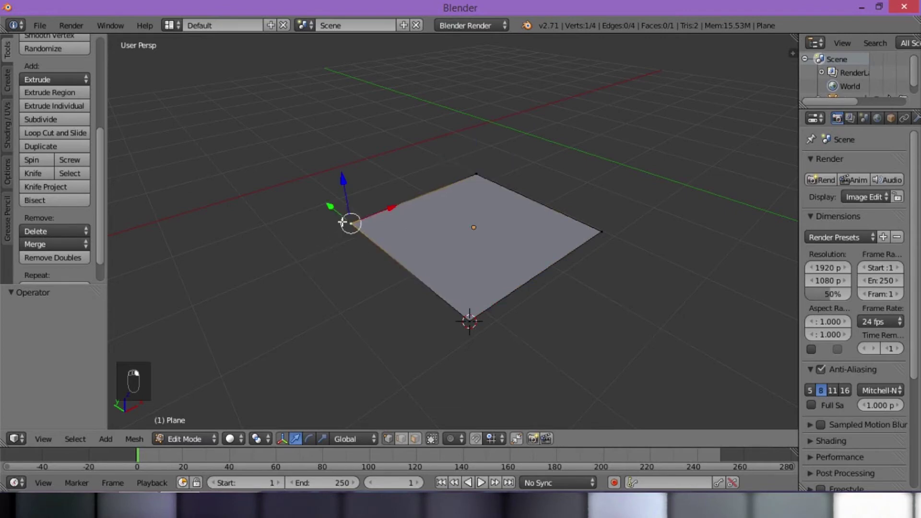
right_click(476, 174)
right_click(468, 319)
shift+right_click(478, 174)
right_click(470, 320)
right_click(476, 175)
right_click(469, 321)
Try deleting the plane's left corner vertex with the Vertices option, and undo the deletion.
right_click(353, 225)
click(36, 231)
click(61, 247)
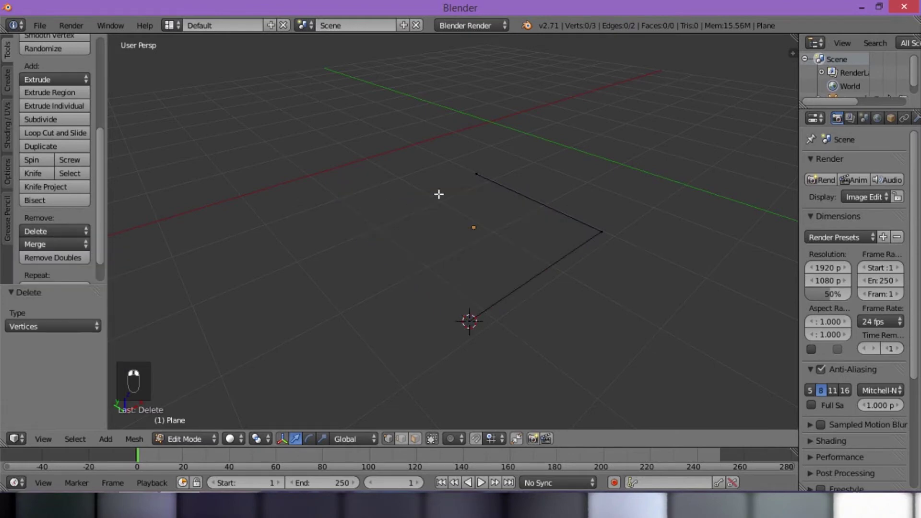
key(ctrl+z)
Try Dissolve Vertices on the plane's left corner for comparison with the Vertices deletion, and undo it.
right_click(474, 175)
right_click(353, 223)
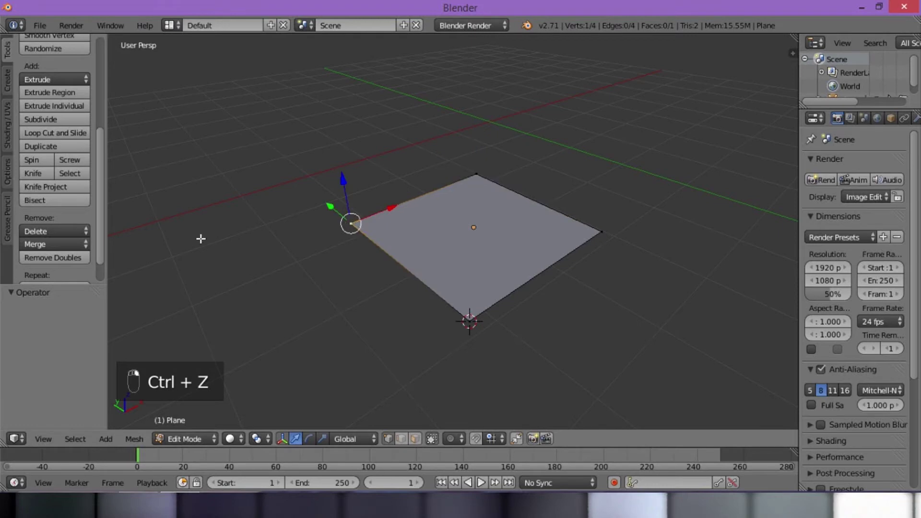
click(80, 231)
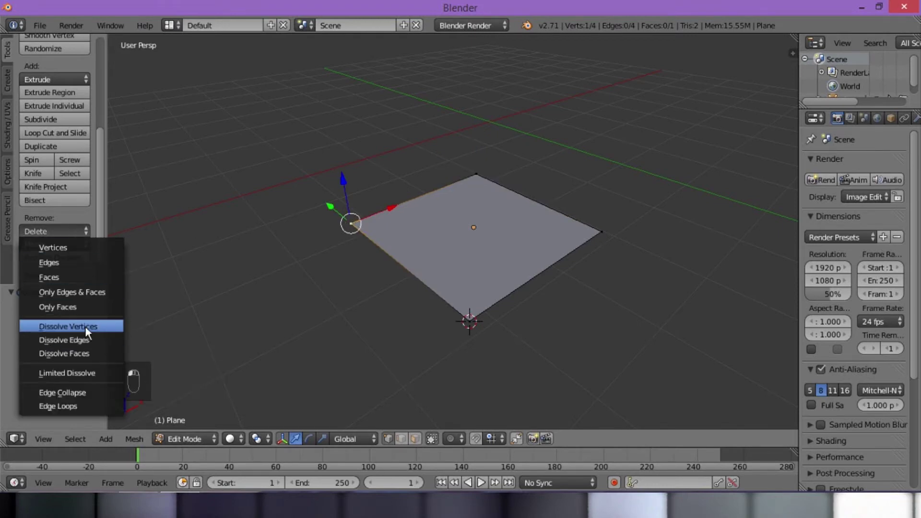
click(85, 326)
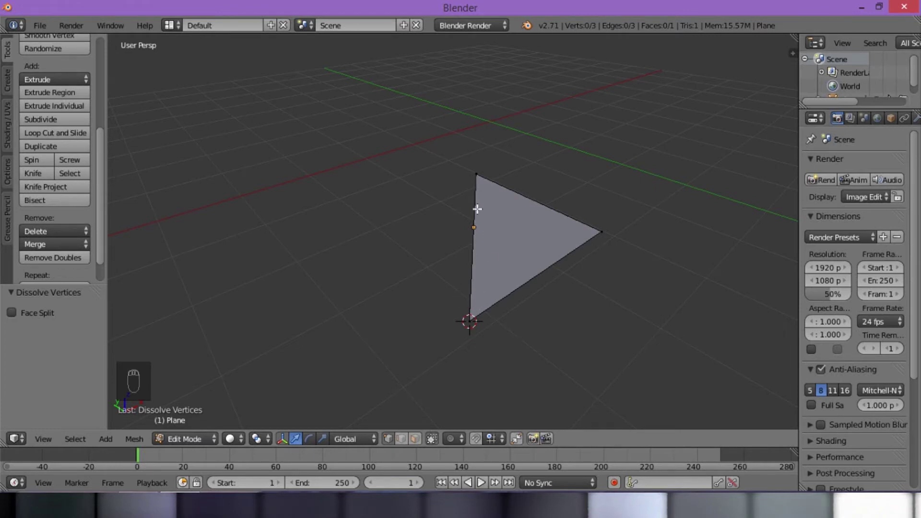
right_click(484, 173)
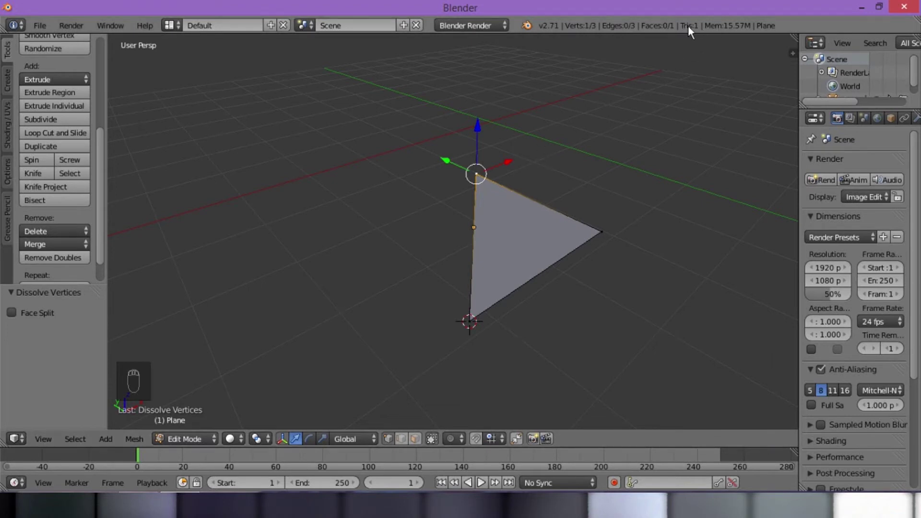
key(ctrl+z)
key(ctrl+z)
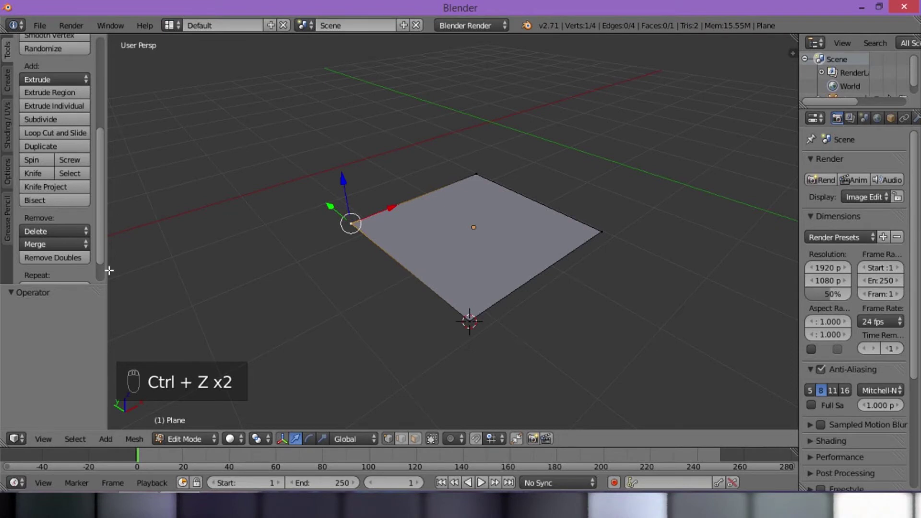
Apply Dissolve Vertices to the plane's left corner and again to the far corner of the remaining triangle.
click(70, 230)
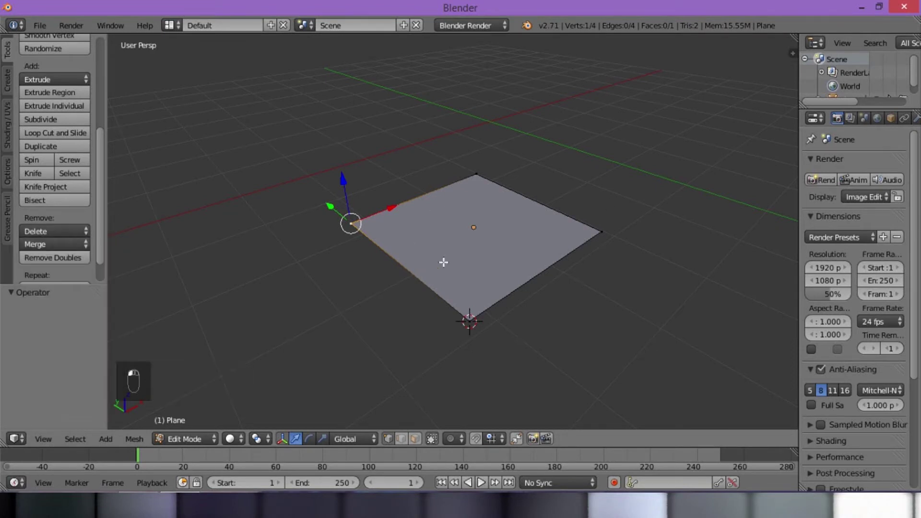
click(23, 232)
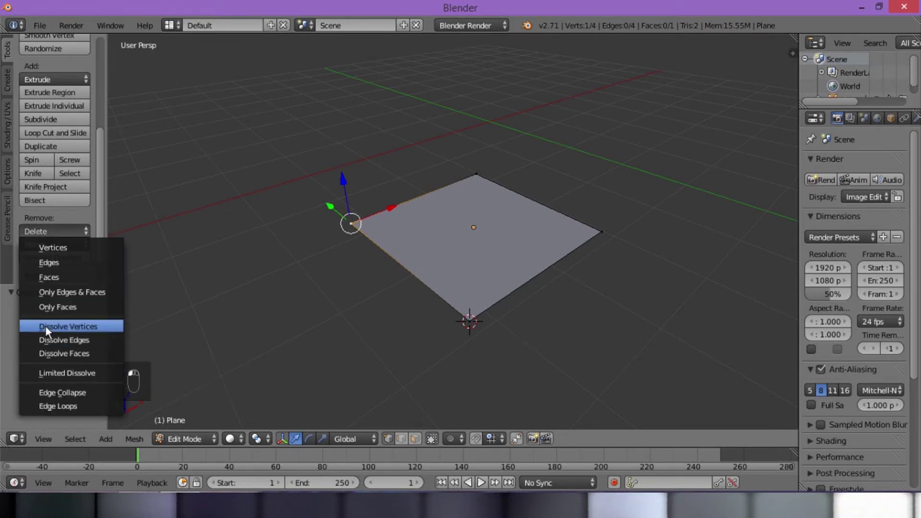
click(58, 327)
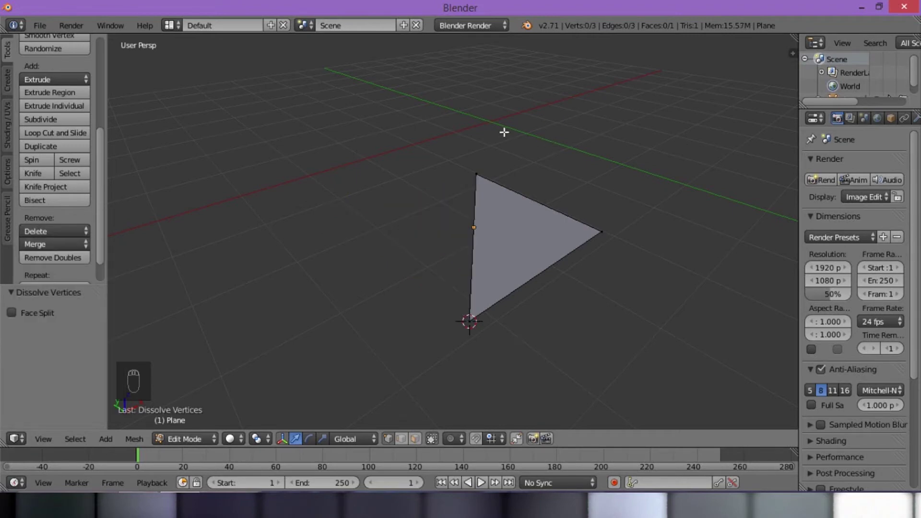
right_click(481, 173)
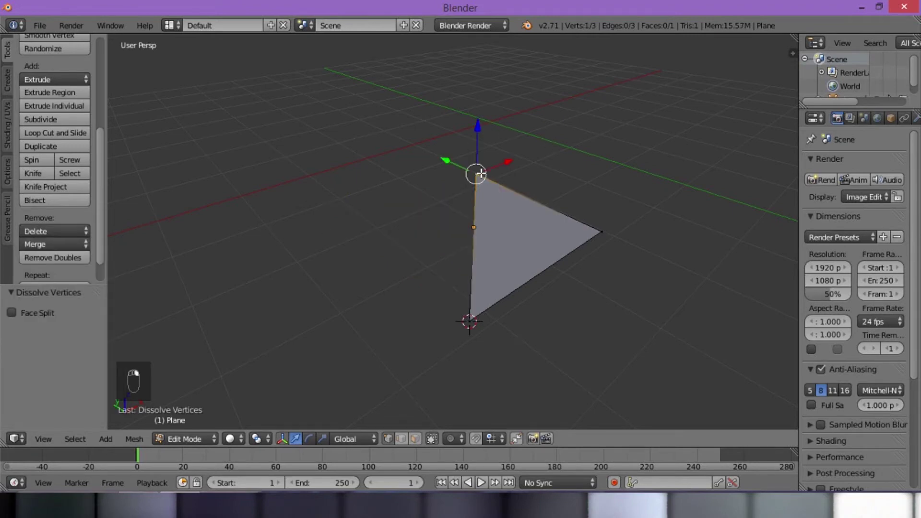
click(46, 227)
click(64, 324)
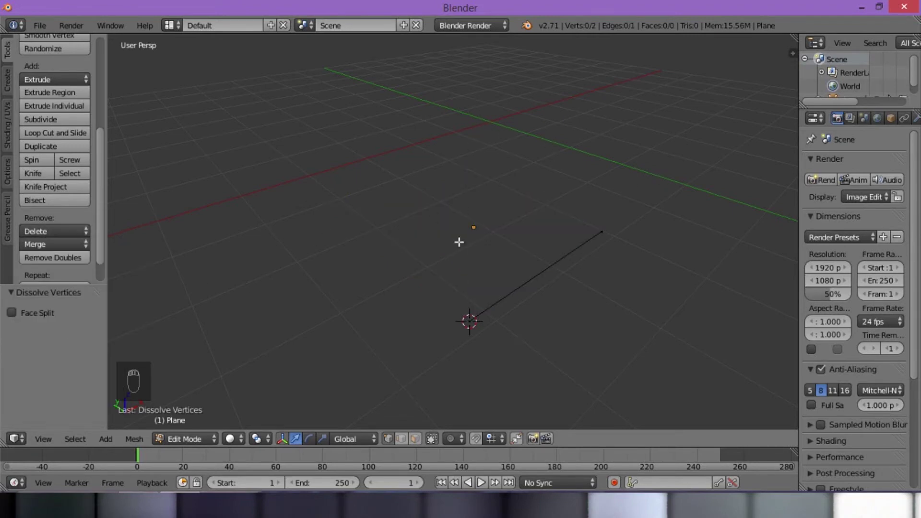
Undo both vertex dissolves to bring back the full plane.
key(ctrl+z)
key(ctrl+z)
key(ctrl+z)
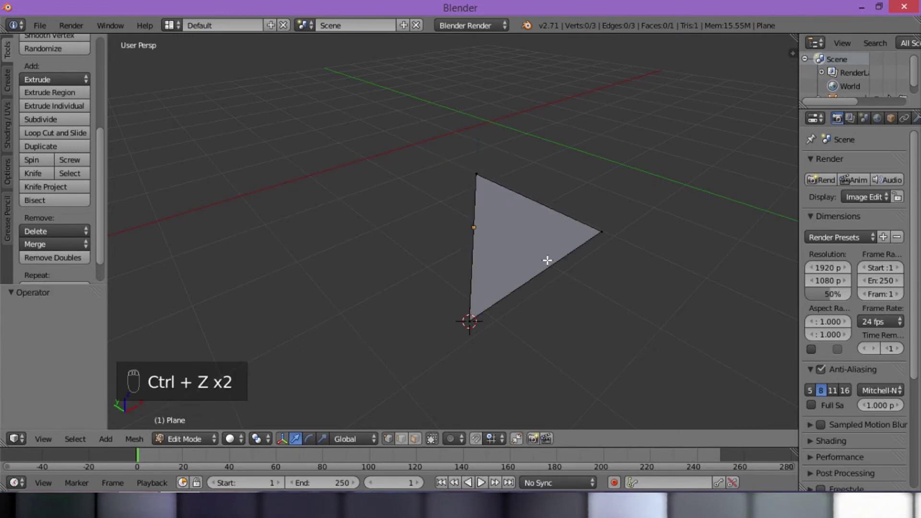
key(ctrl+z)
Clear the selection, try dissolving just the plane's left corner vertex once more, and undo it.
key(a)
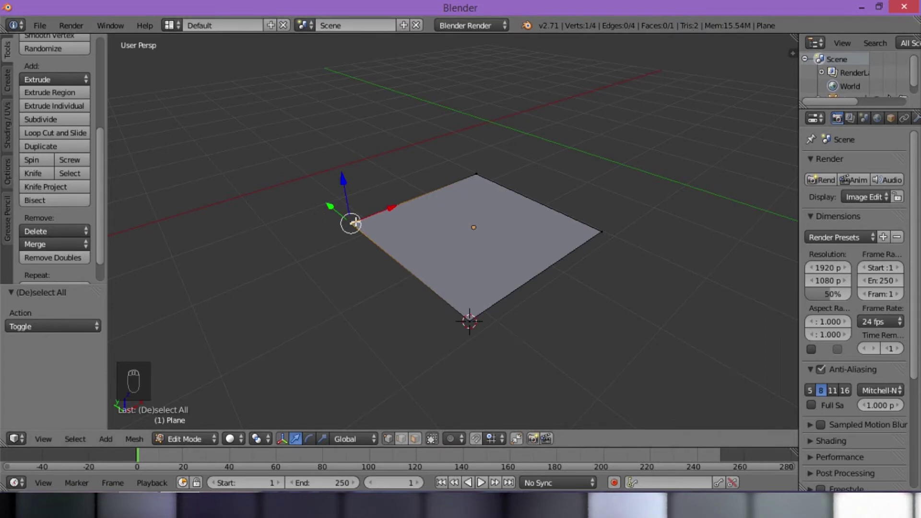
click(85, 231)
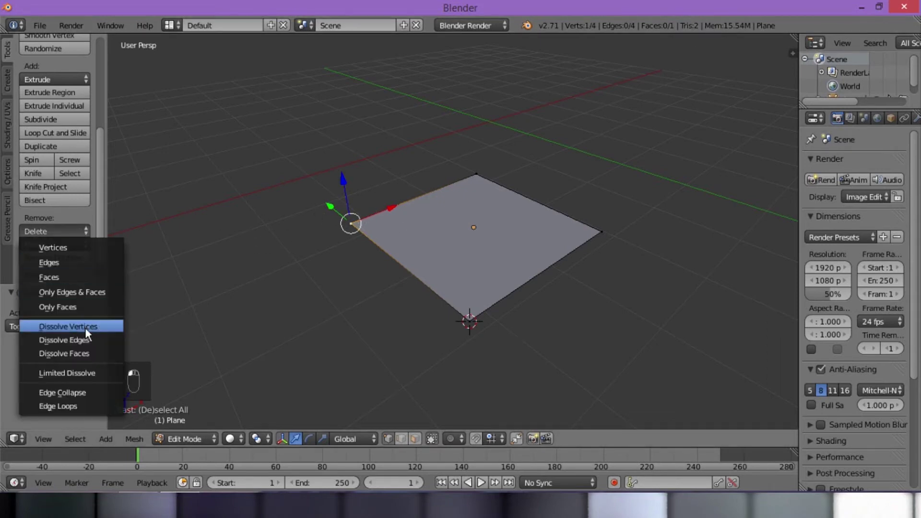
click(85, 328)
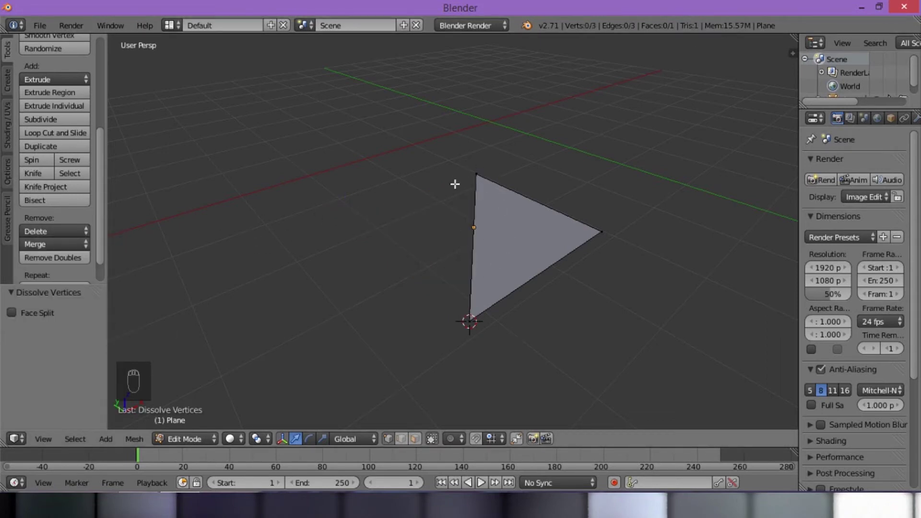
key(ctrl+z)
key(ctrl+z)
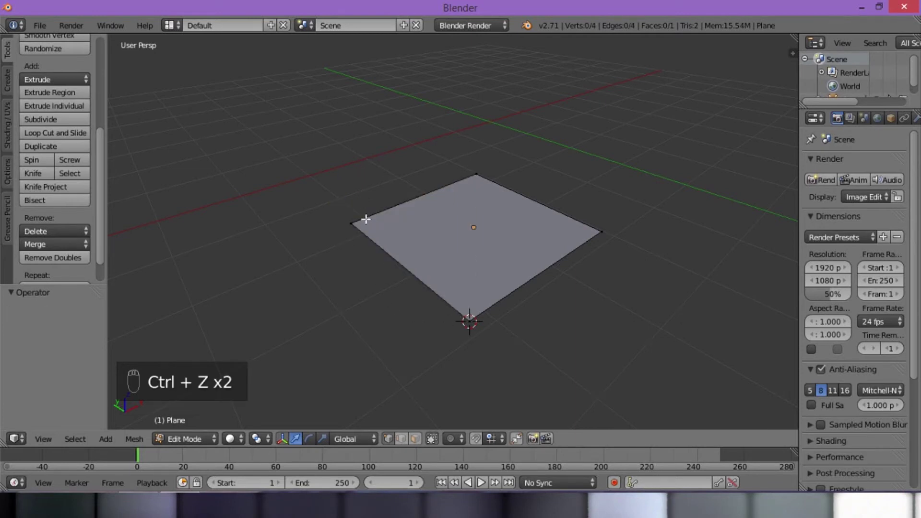
Select all four corner vertices one by one and apply Dissolve Faces to the plane twice.
click(58, 231)
right_click(474, 318)
shift+right_click(354, 228)
shift+right_click(476, 176)
shift+right_click(603, 232)
click(67, 231)
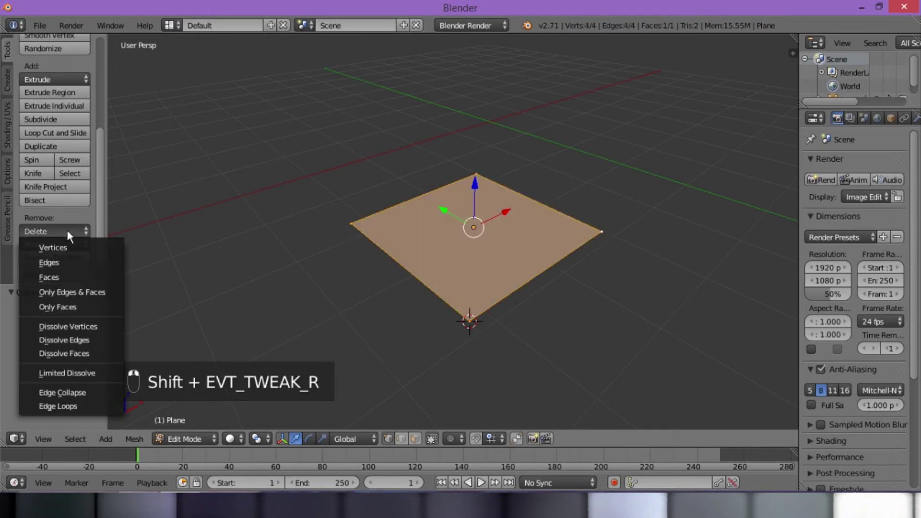
click(84, 350)
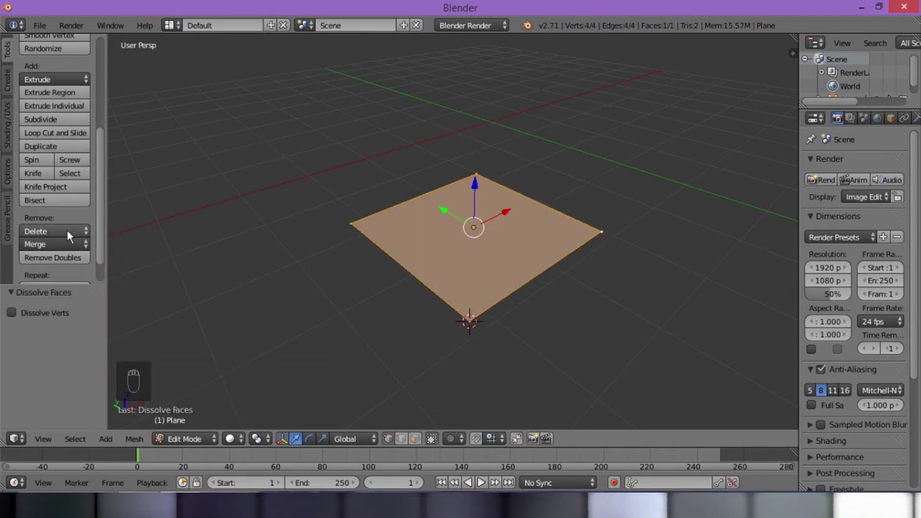
click(67, 231)
click(76, 349)
Undo the Dissolve Faces attempts and deselect all of the plane's vertices.
key(ctrl+z)
key(ctrl+z)
key(ctrl+z)
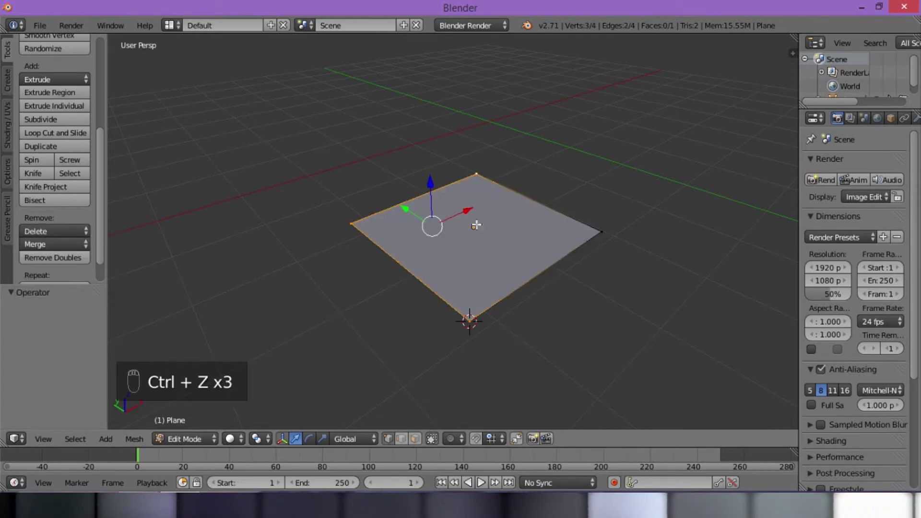
key(a)
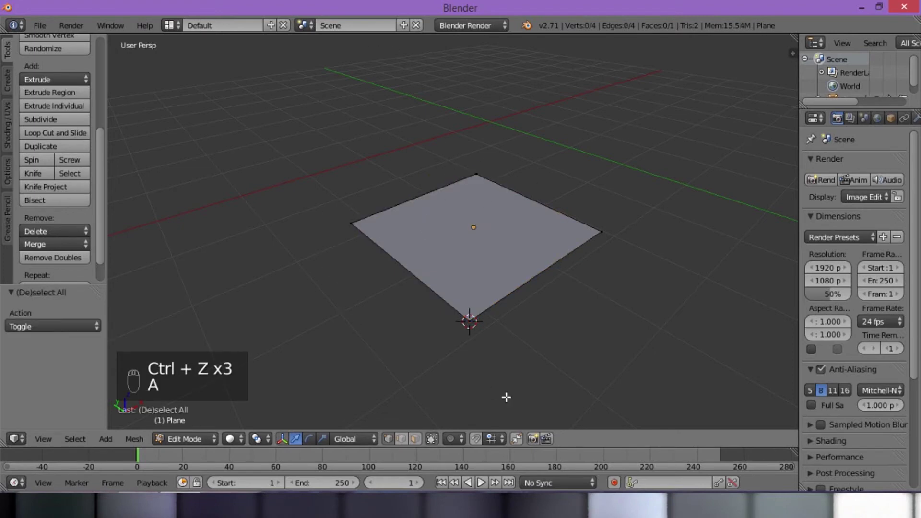
Select only the plane's near corner vertex and apply Limited Dissolve to it.
click(87, 231)
right_click(475, 317)
click(57, 232)
click(85, 370)
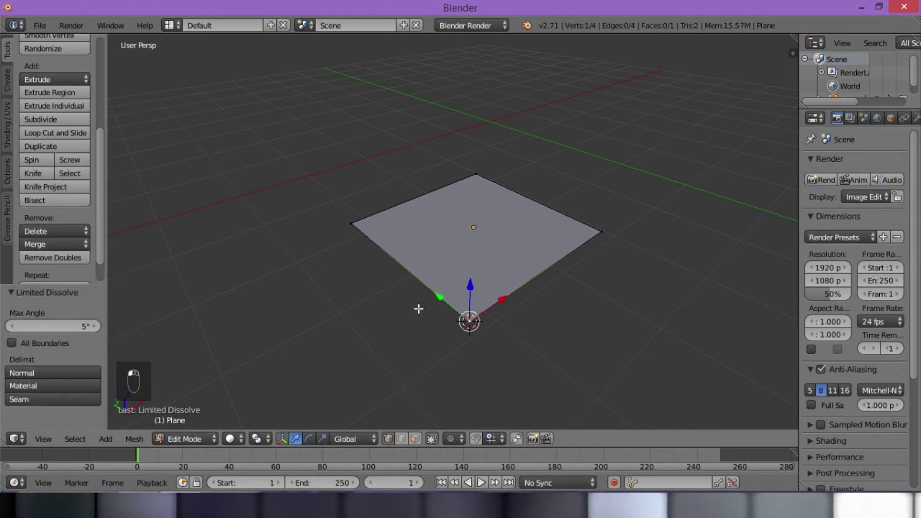
Select all four vertices of the plane and apply Limited Dissolve to the whole face.
right_click(330, 233)
key(a)
key(a)
key(a)
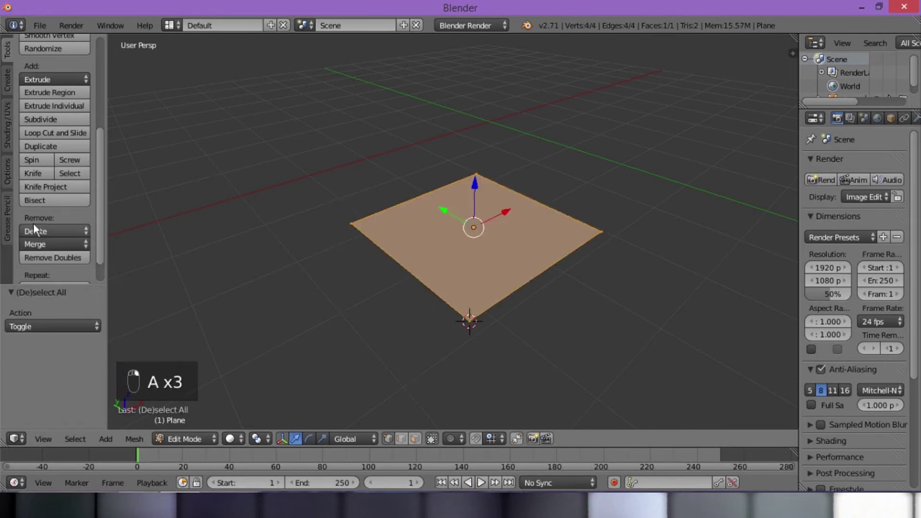
click(35, 230)
click(92, 376)
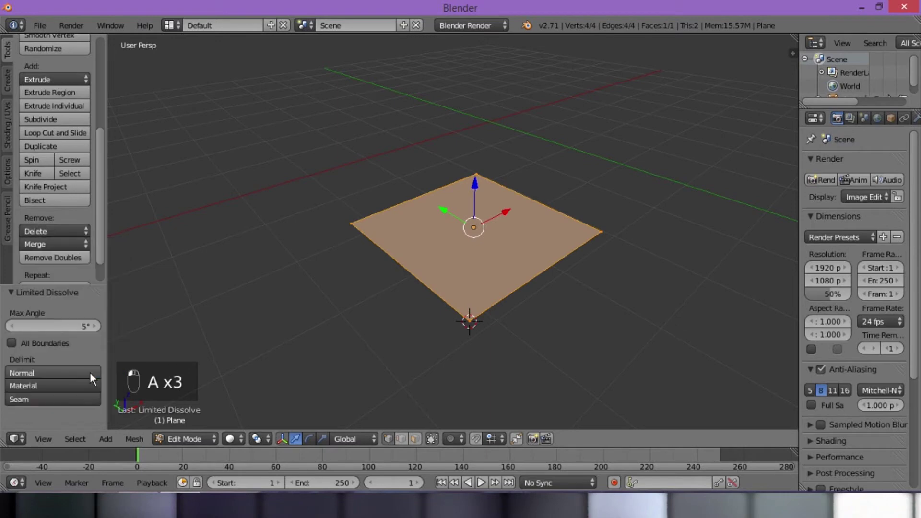
Apply Limited Dissolve to only the plane's left and far corner vertices, and clear the selection.
key(a)
right_click(352, 224)
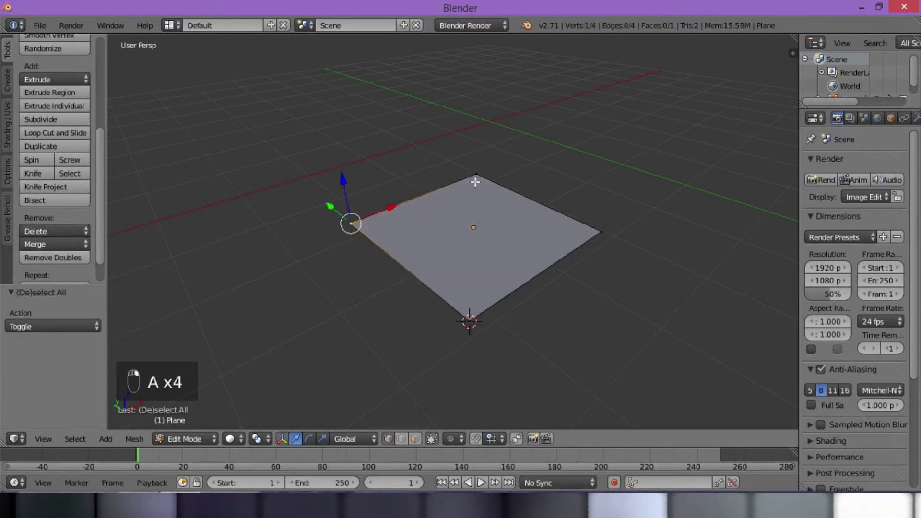
shift+right_click(475, 182)
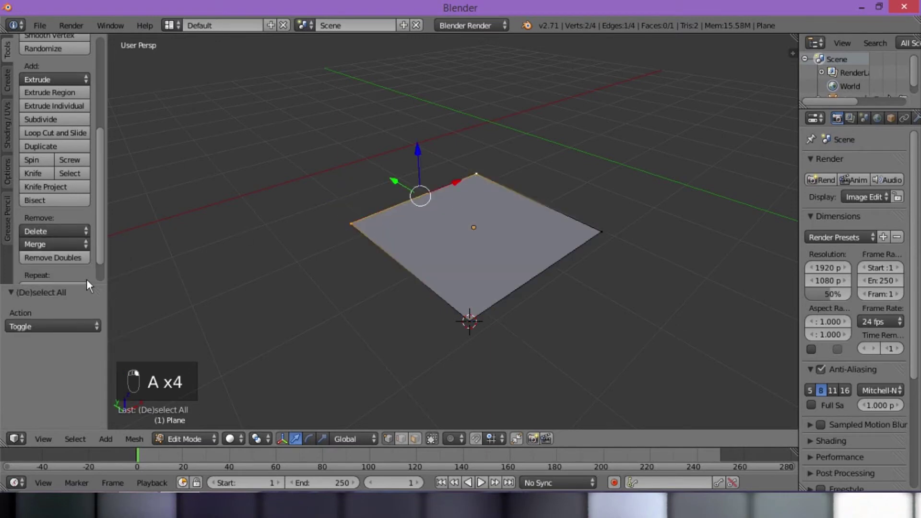
click(76, 232)
click(100, 370)
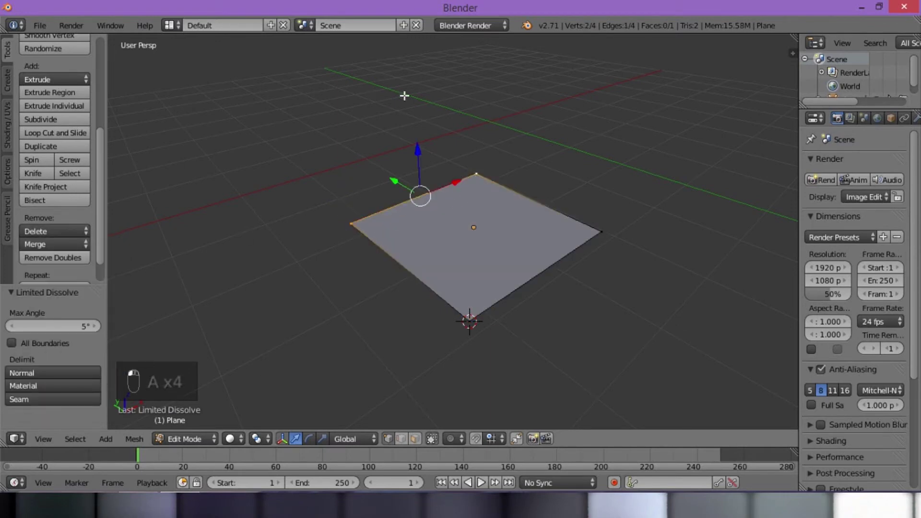
key(a)
Examine the edge removal options, select the plane's near and left corner vertices as an edge, and deselect everything.
scroll(499, 254, up, 8)
scroll(504, 275, down, 8)
scroll(467, 313, up, 2)
mouse_move(467, 314)
middle_down()
mouse_move(461, 288)
mouse_move(463, 317)
middle_up()
scroll(463, 316, down, 2)
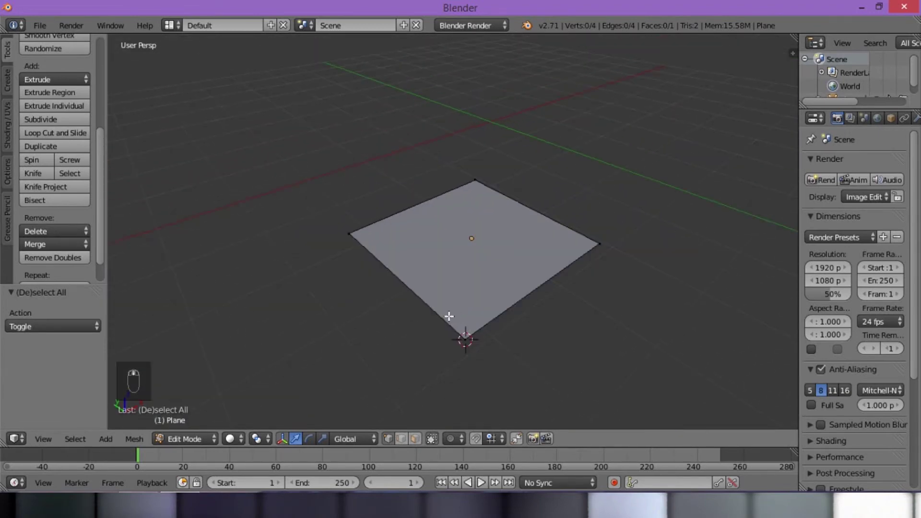
click(53, 232)
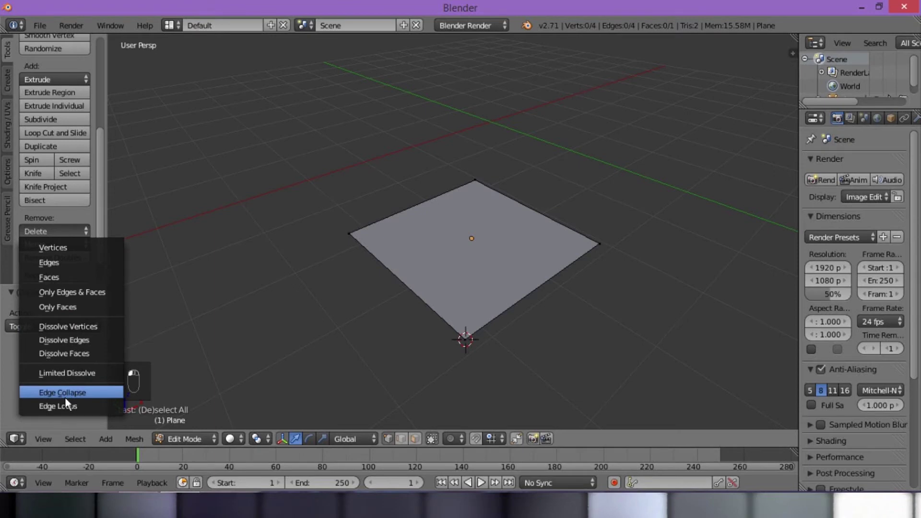
right_click(459, 334)
right_click(347, 219)
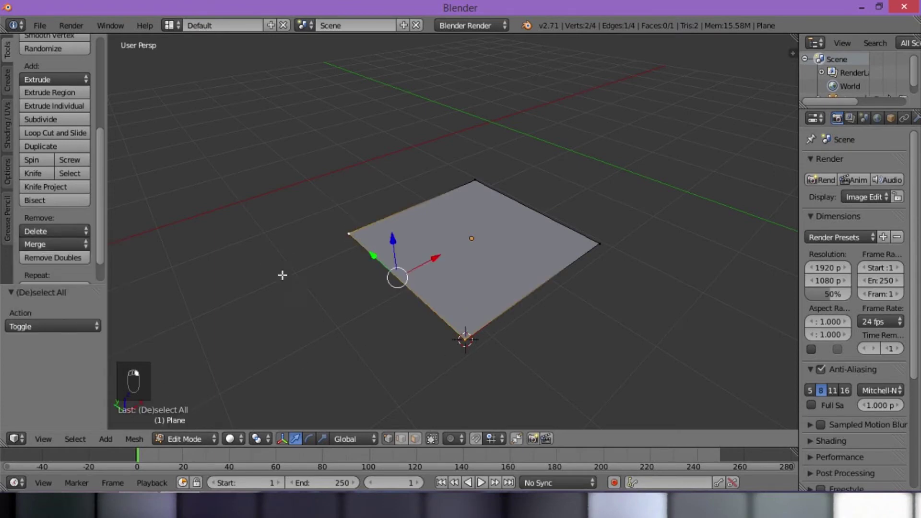
key(a)
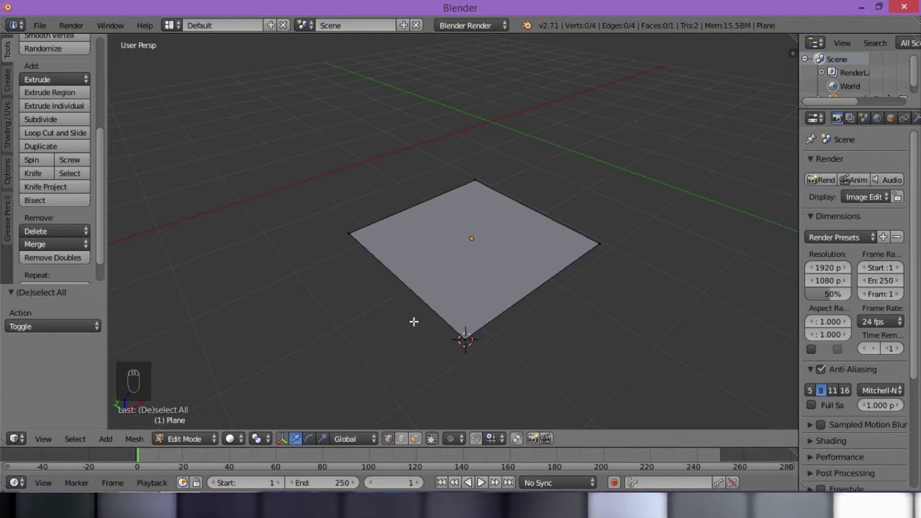
Review the Delete and Merge options and place the 3D cursor close to the plane's origin point.
click(73, 232)
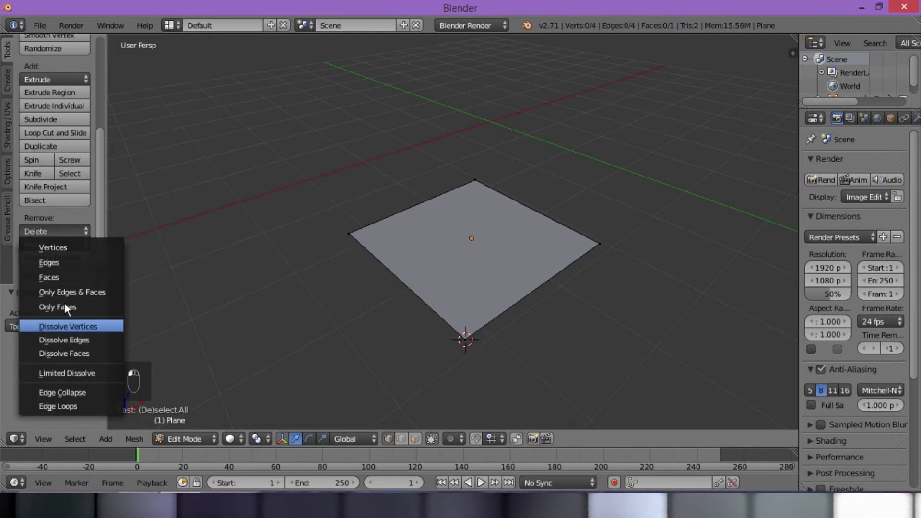
click(63, 244)
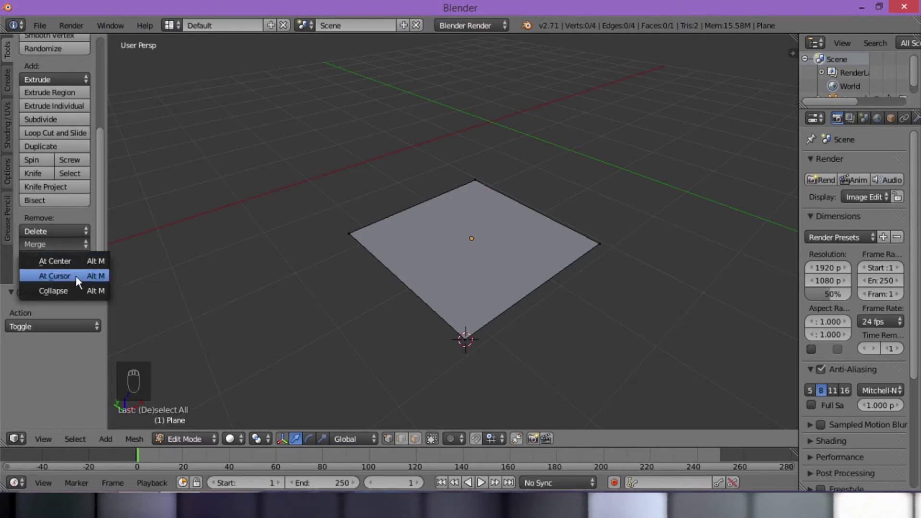
click(467, 248)
click(469, 241)
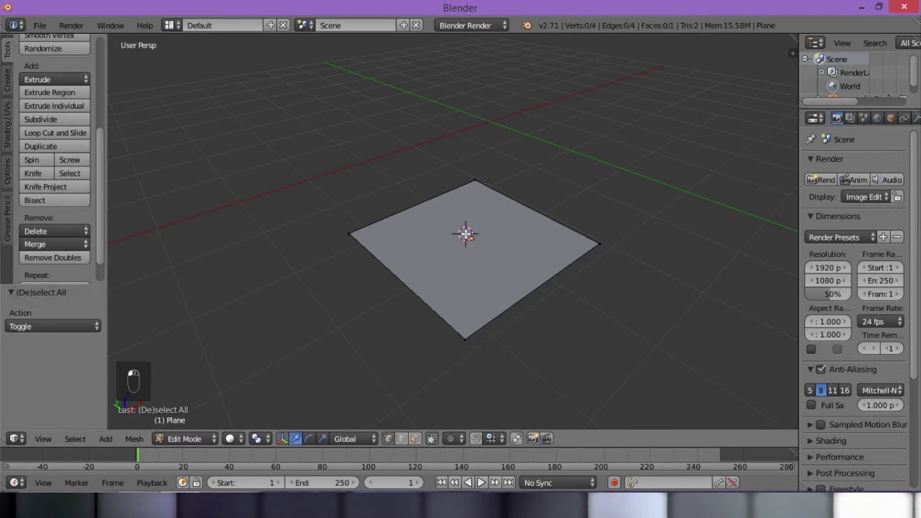
scroll(459, 231, up, 2)
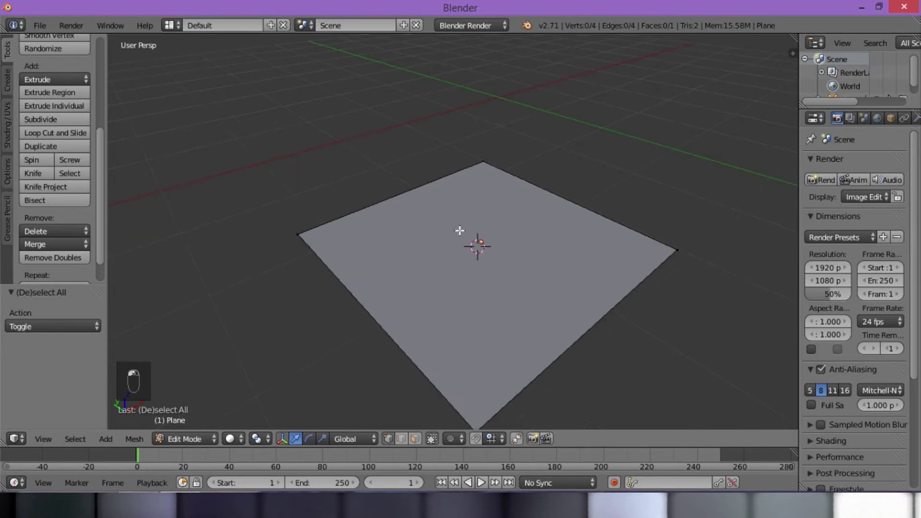
scroll(474, 251, down, 2)
click(472, 246)
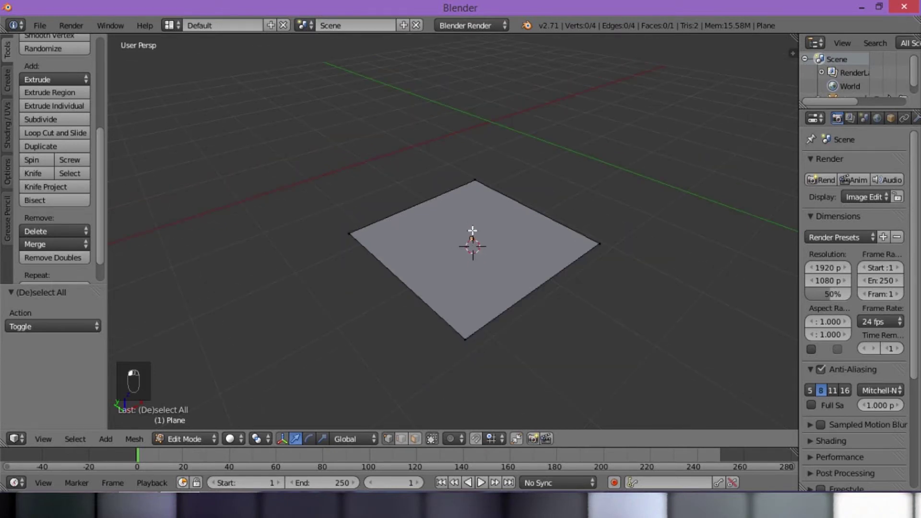
click(478, 243)
Switch the plane from Edit Mode to Object Mode and display the rotation manipulator.
scroll(46, 132, up, 6)
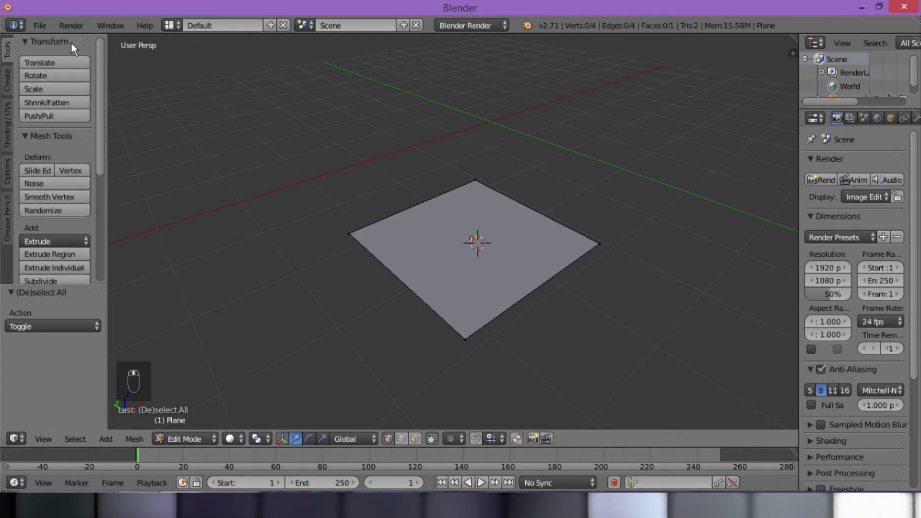
click(208, 445)
click(197, 414)
click(198, 433)
click(198, 423)
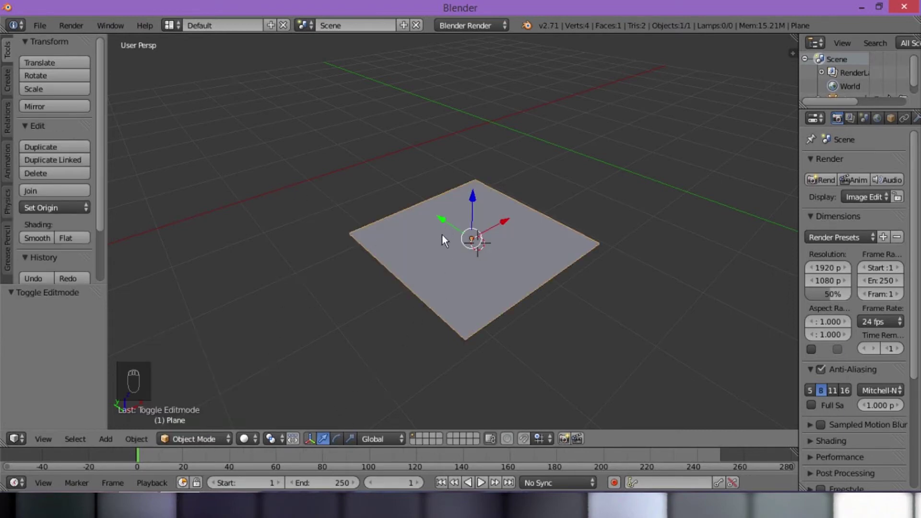
click(337, 439)
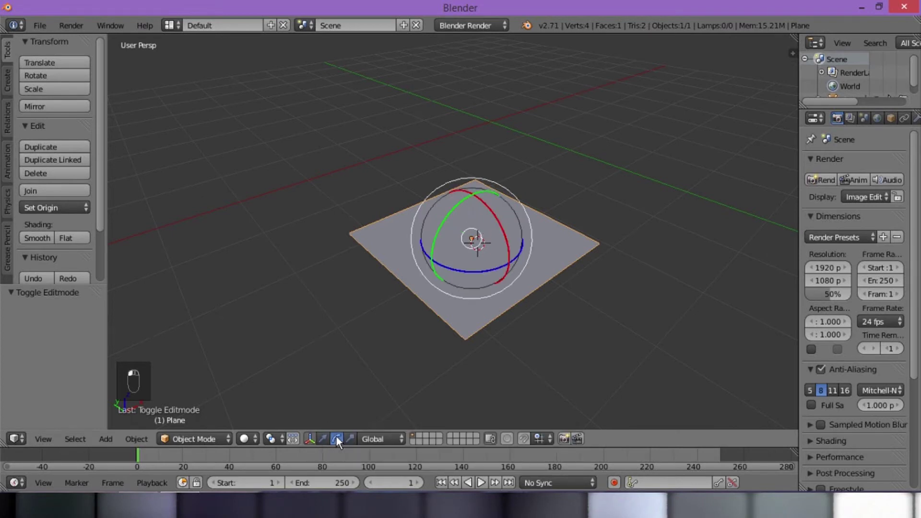
Try rotating the plane with the manipulator's green Y-axis ring and undo the rotation.
click(483, 193)
scroll(434, 238, up, 3)
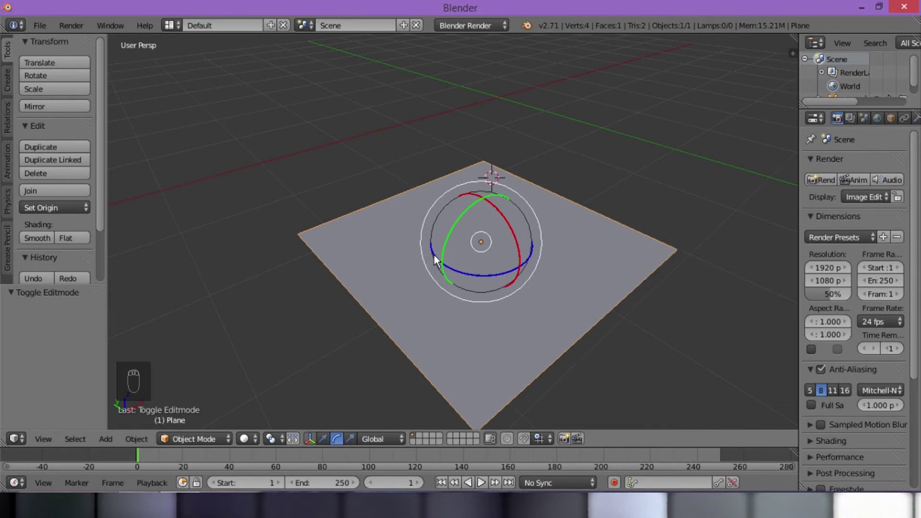
scroll(469, 231, down, 2)
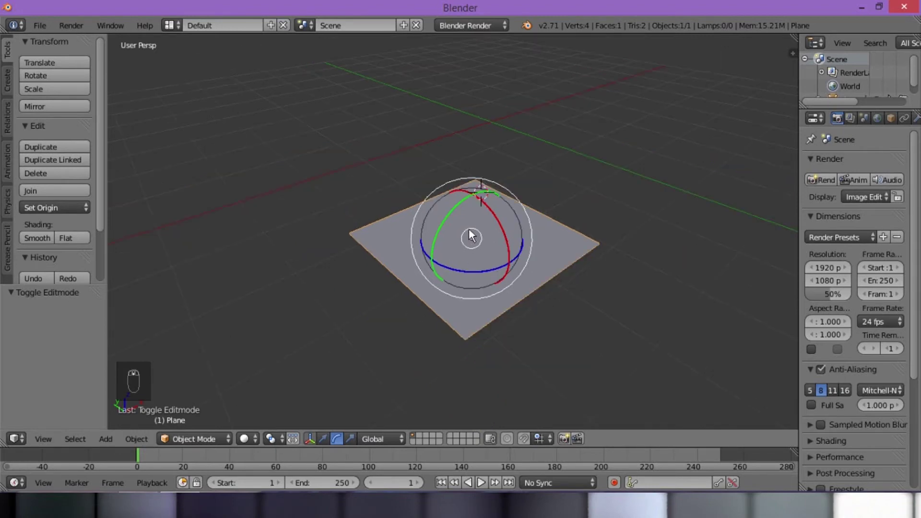
drag(493, 191, 278, 163)
click(369, 280)
key(ctrl+z)
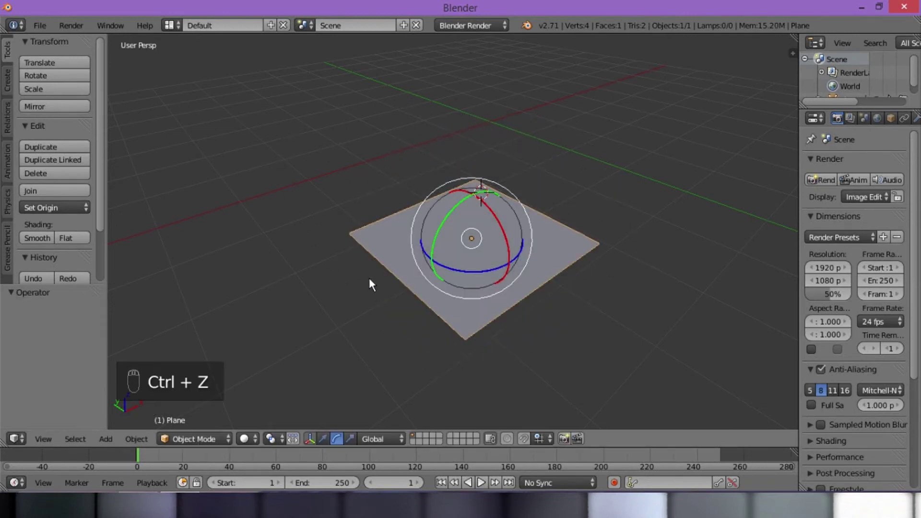
Try rotating the plane with the manipulator's red X-axis ring and undo the rotations.
drag(468, 180, 515, 311)
key(ctrl+z)
key(ctrl+z)
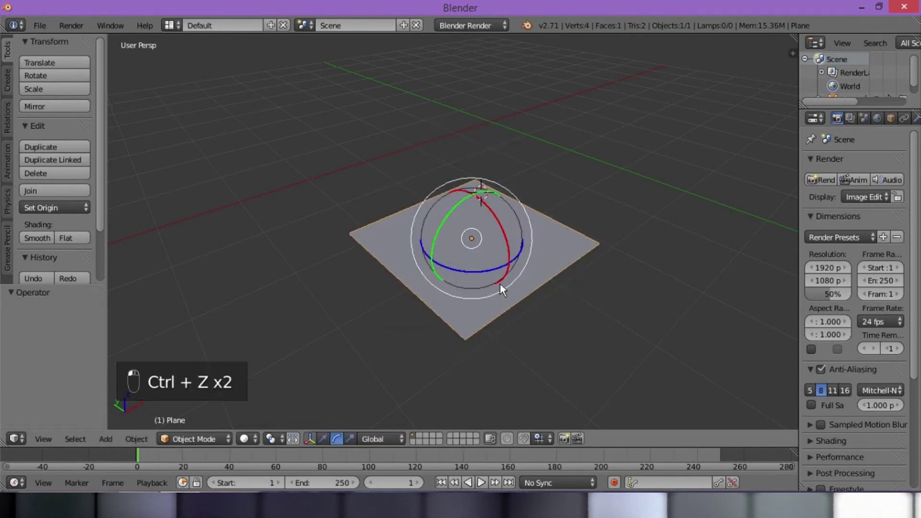
click(465, 191)
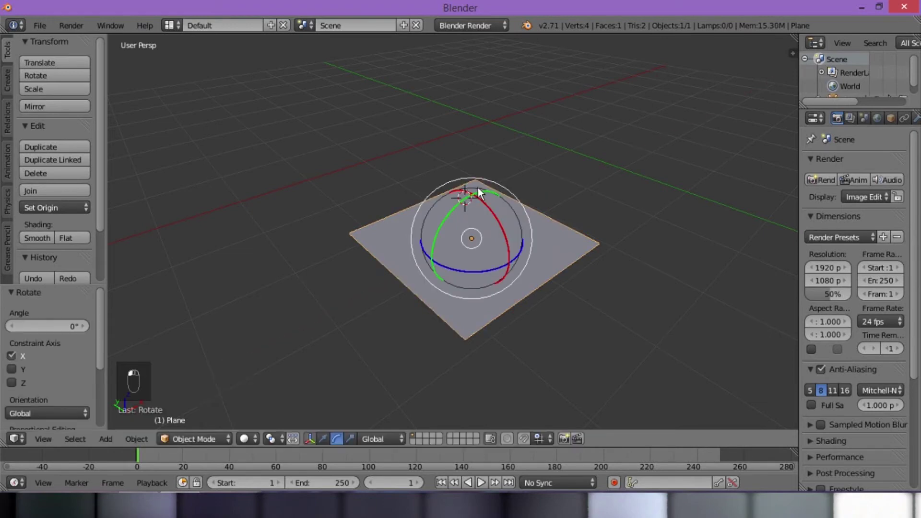
key(ctrl+z)
Try rotating the plane about 29° around the view axis and freely with Trackball by about 23° and 50°, undoing each.
drag(497, 181, 521, 201)
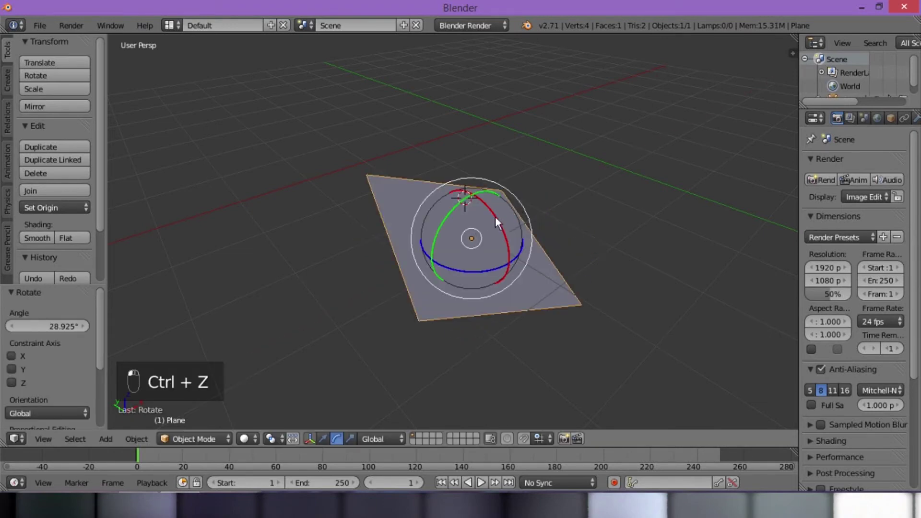
key(ctrl+z)
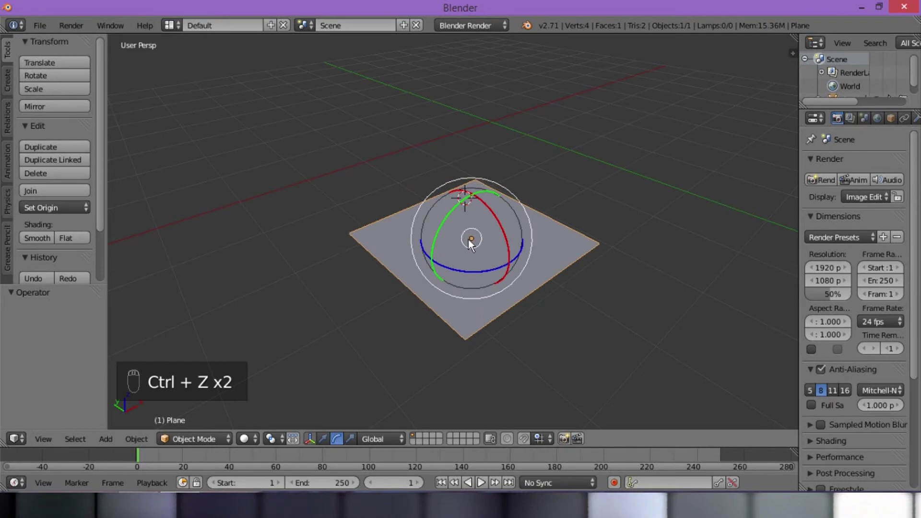
drag(473, 237, 451, 324)
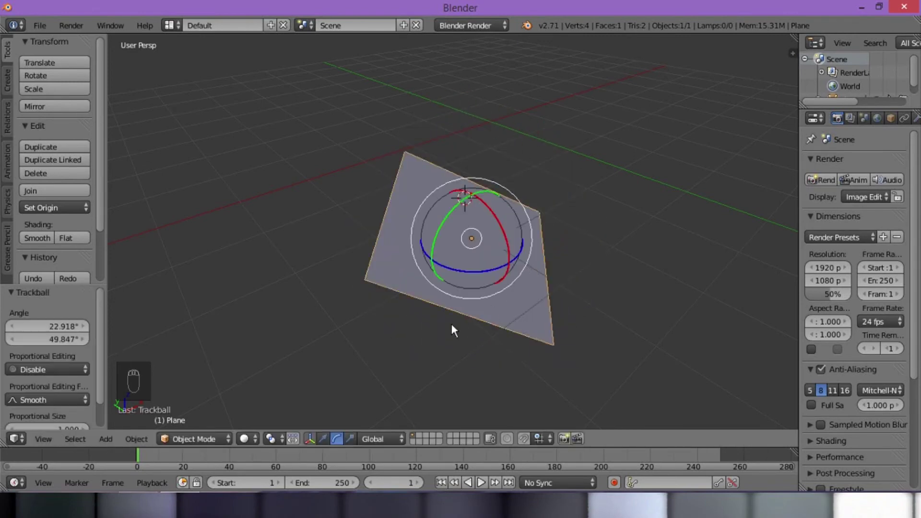
key(ctrl+z)
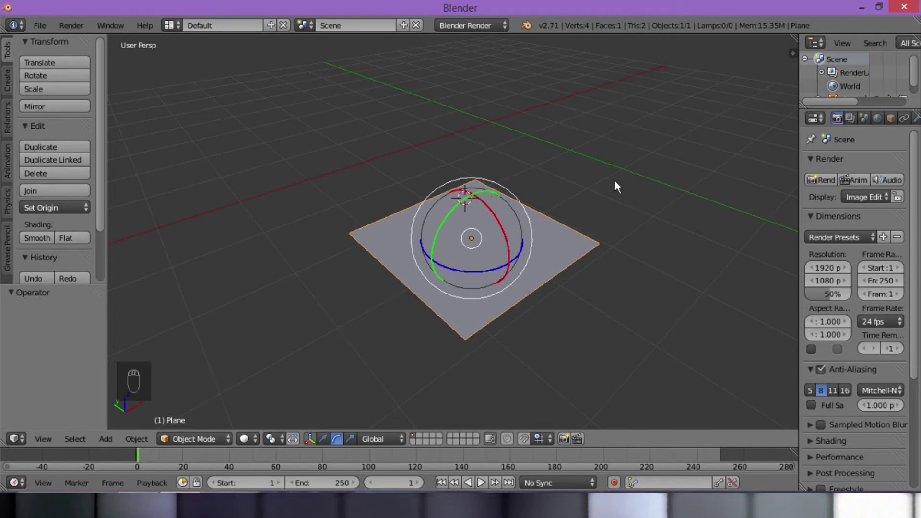
Spin the plane about -1446° around the global X axis and undo the rotation.
middle_drag(520, 287, 466, 238)
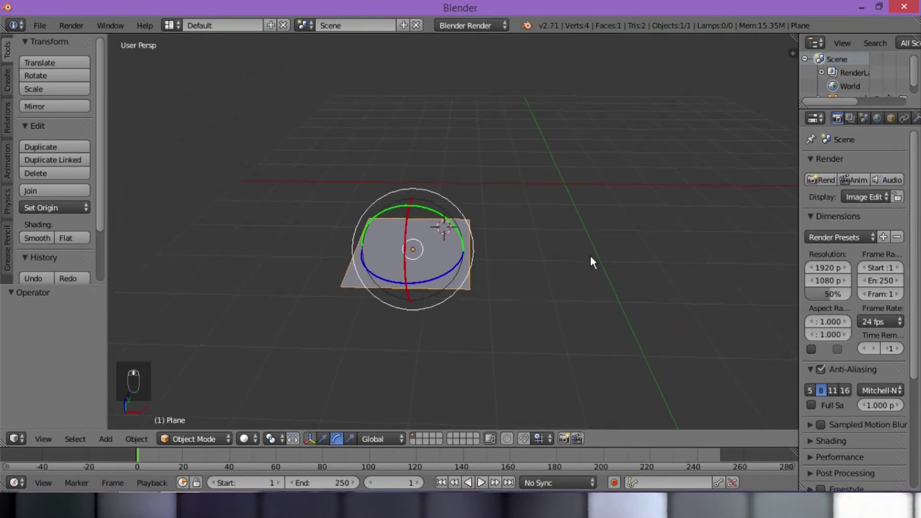
click(400, 206)
drag(437, 213, 394, 220)
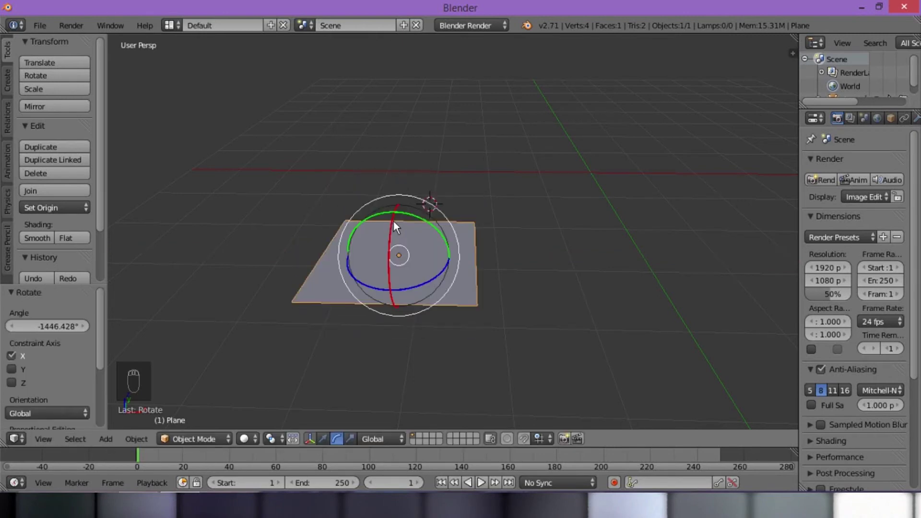
key(ctrl+z)
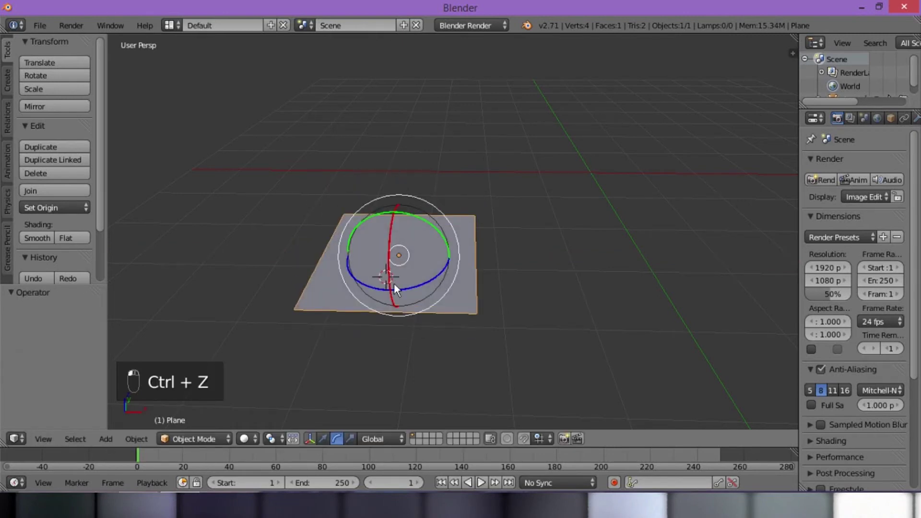
Try rotating the plane about its Y axis with the rotation manipulator, undoing each rotation.
drag(393, 303, 394, 254)
drag(394, 223, 417, 281)
key(ctrl+z)
key(r)
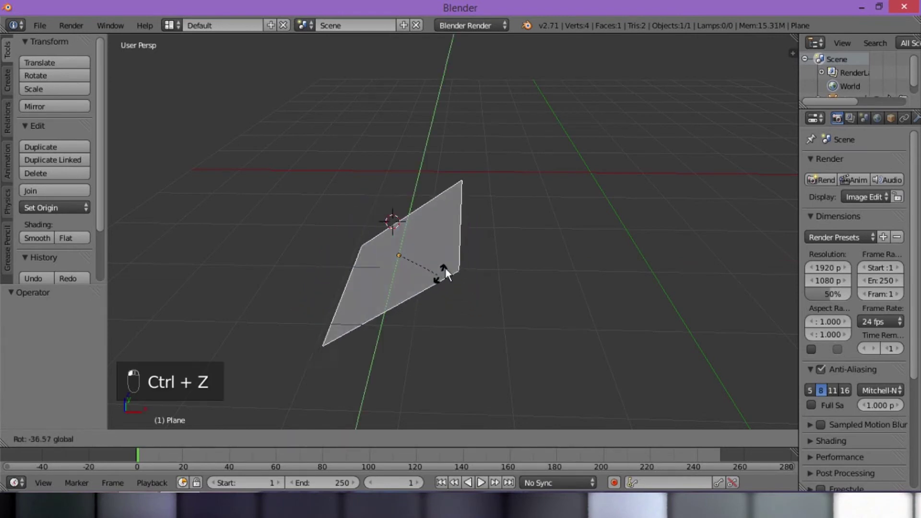
key(ctrl+z)
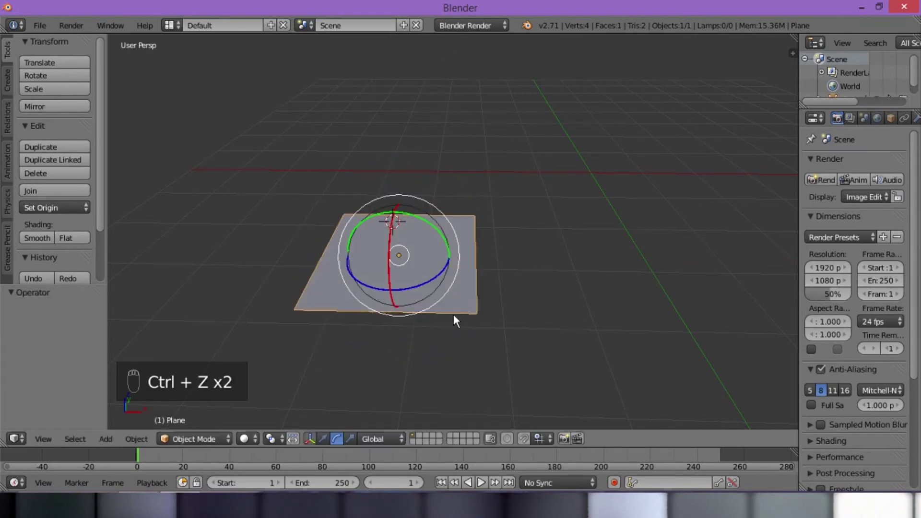
click(414, 284)
drag(351, 288, 302, 360)
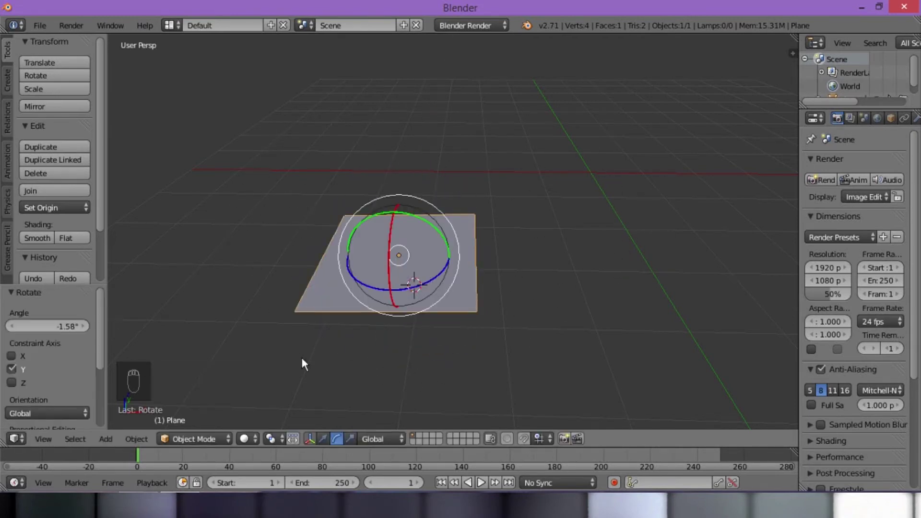
key(ctrl+z)
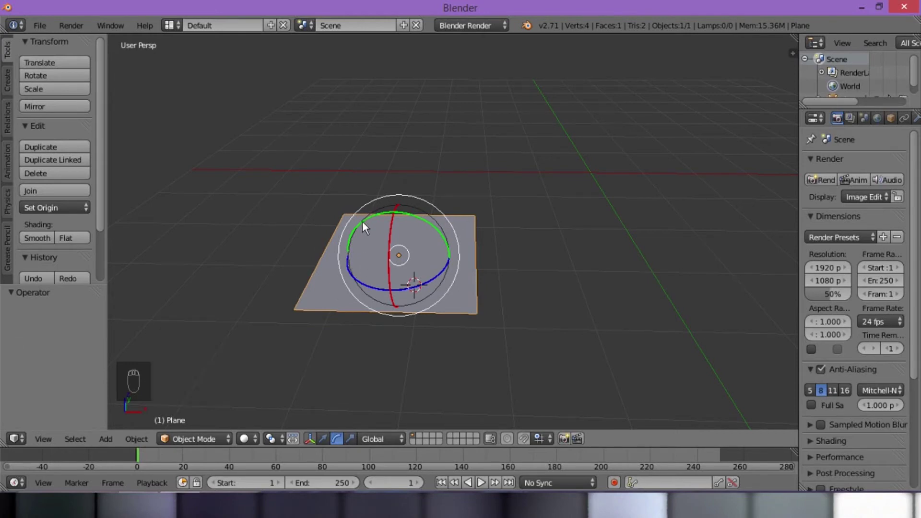
Try further manipulator rotations on the plane and undo each of them.
middle_drag(297, 315, 242, 307)
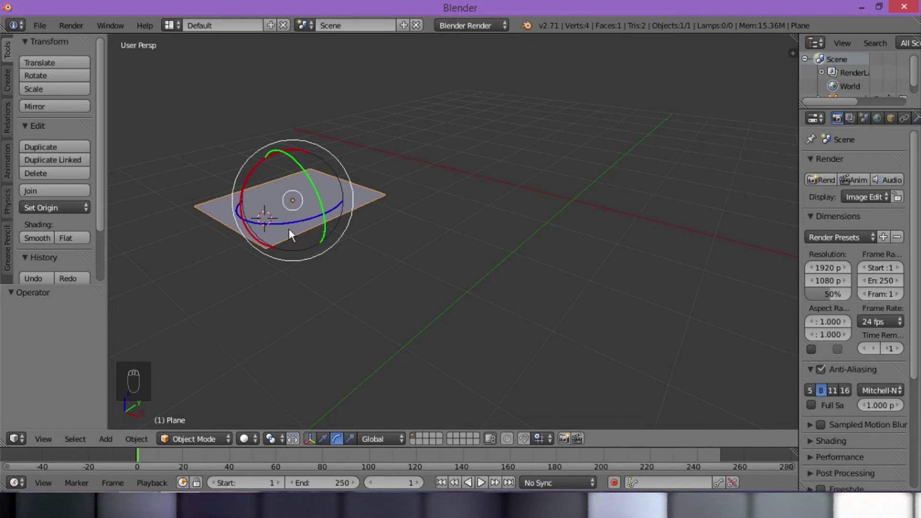
middle_drag(244, 174, 336, 175)
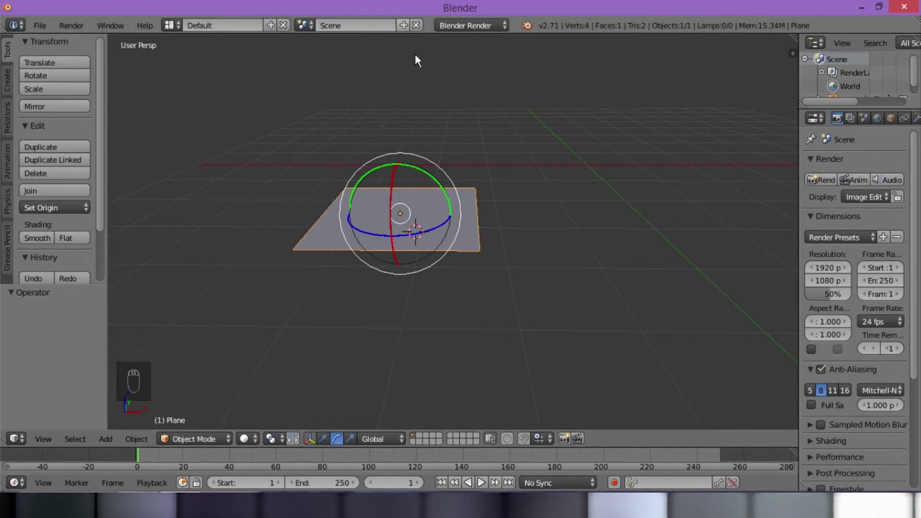
drag(386, 196, 367, 245)
key(ctrl+z)
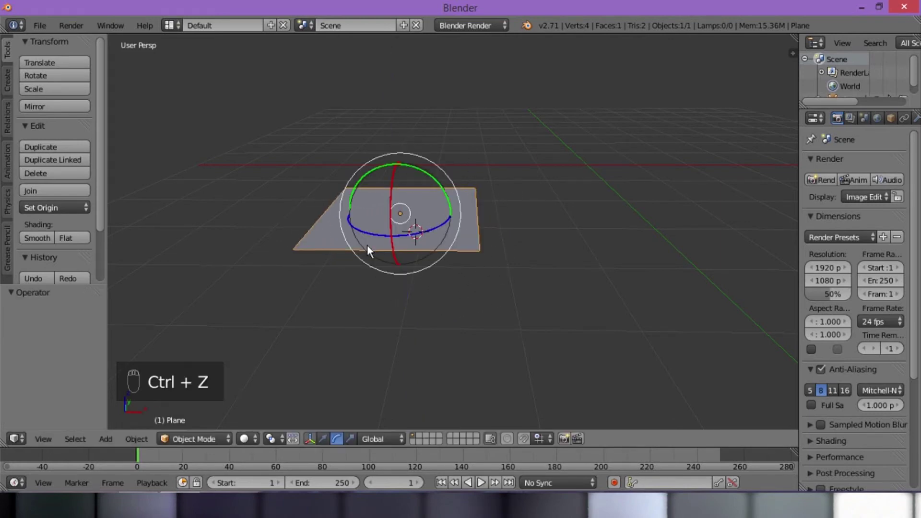
middle_drag(396, 191, 426, 188)
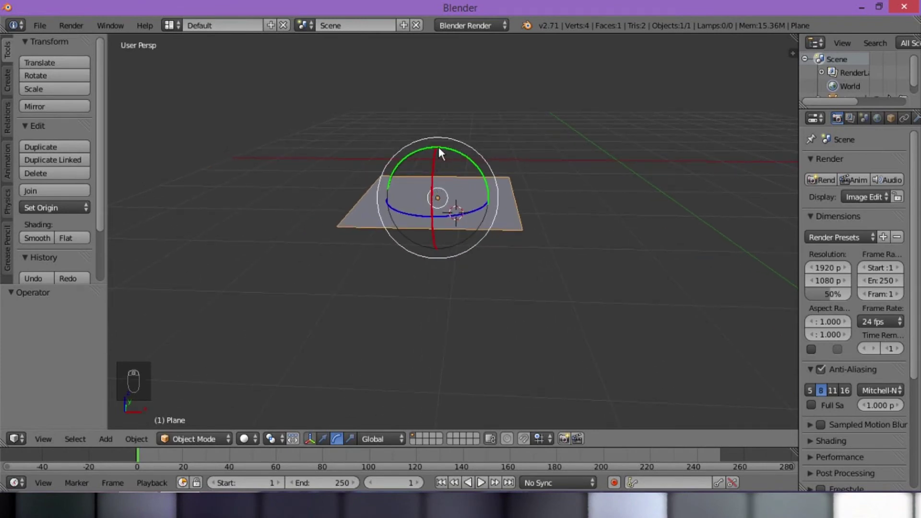
middle_drag(456, 151, 478, 143)
mouse_move(470, 162)
mouse_down()
mouse_move(456, 154)
mouse_move(467, 116)
mouse_move(473, 164)
mouse_up()
key(ctrl+z)
middle_drag(473, 163, 456, 188)
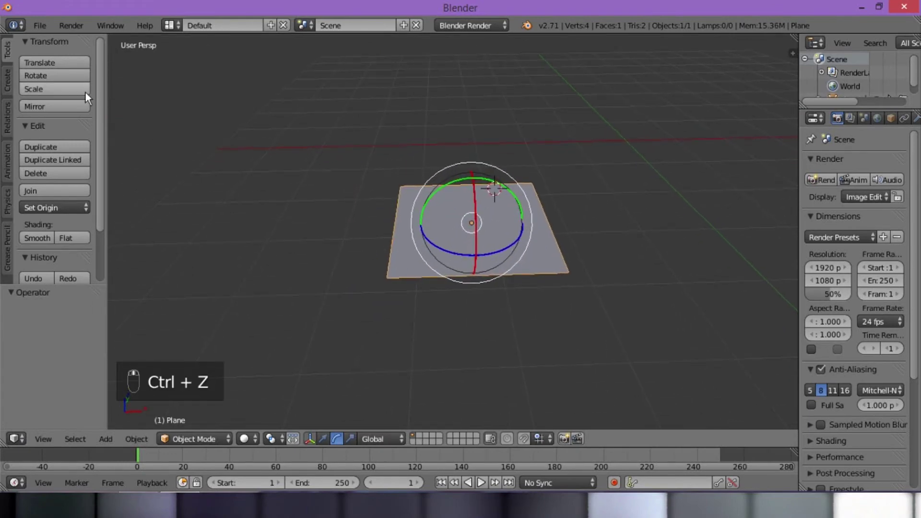
Scale the plane along X by about 1.965 with the scale manipulator and narrow it again along the same axis.
click(351, 439)
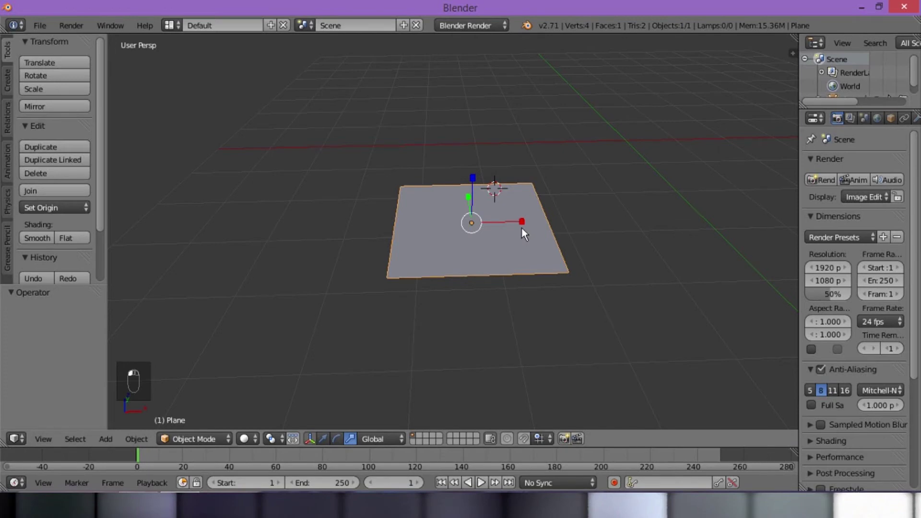
drag(522, 221, 554, 223)
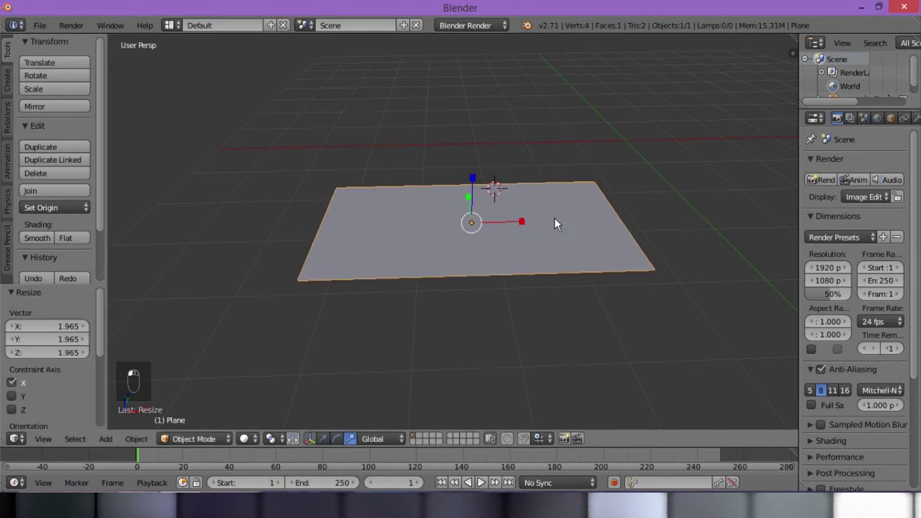
drag(526, 223, 503, 230)
Scale the plane along the Z axis by about -0.547, and again by about -0.460.
drag(467, 192, 483, 277)
middle_drag(483, 278, 485, 239)
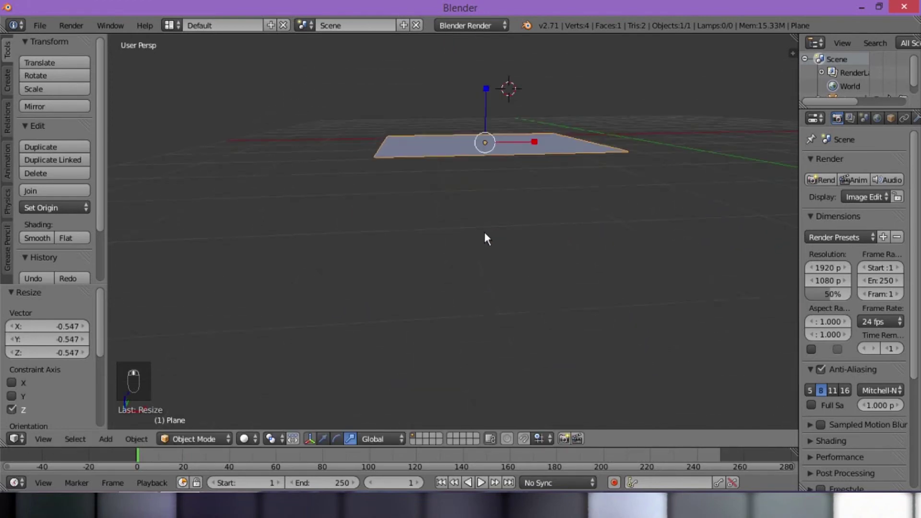
middle_drag(494, 103, 512, 138)
drag(512, 139, 508, 208)
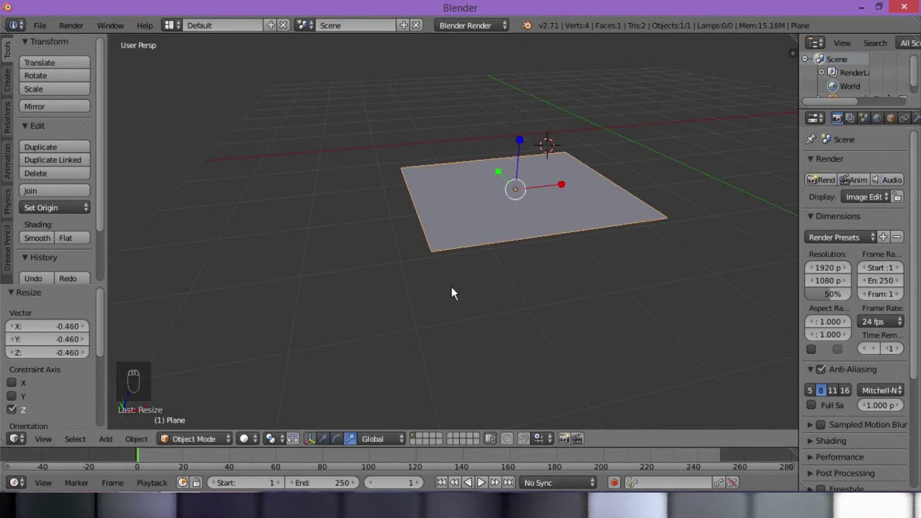
middle_drag(441, 235, 416, 257)
mouse_move(401, 224)
middle_down()
mouse_move(412, 172)
mouse_move(393, 240)
middle_up()
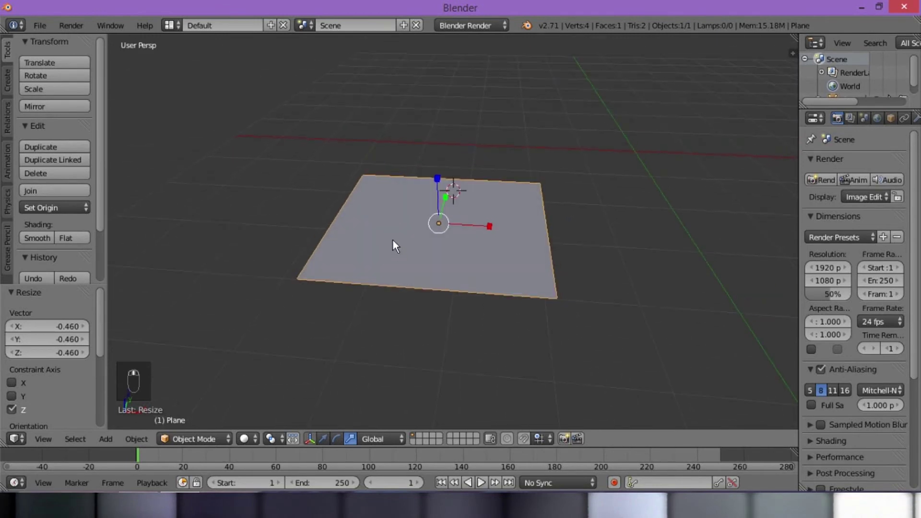
In Edit Mode, select the two vertices of the plane's left edge and move them about 0.477 along X.
click(207, 439)
click(207, 408)
right_click(362, 176)
shift+right_click(317, 278)
click(295, 439)
drag(367, 220, 410, 228)
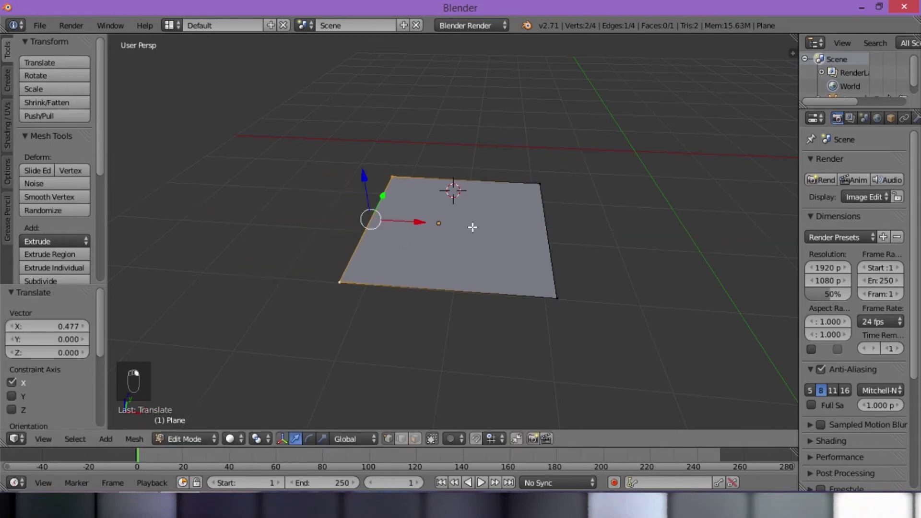
Reselect the plane's left edge vertices, try moving them about -4.989 along X, and undo the move.
key(a)
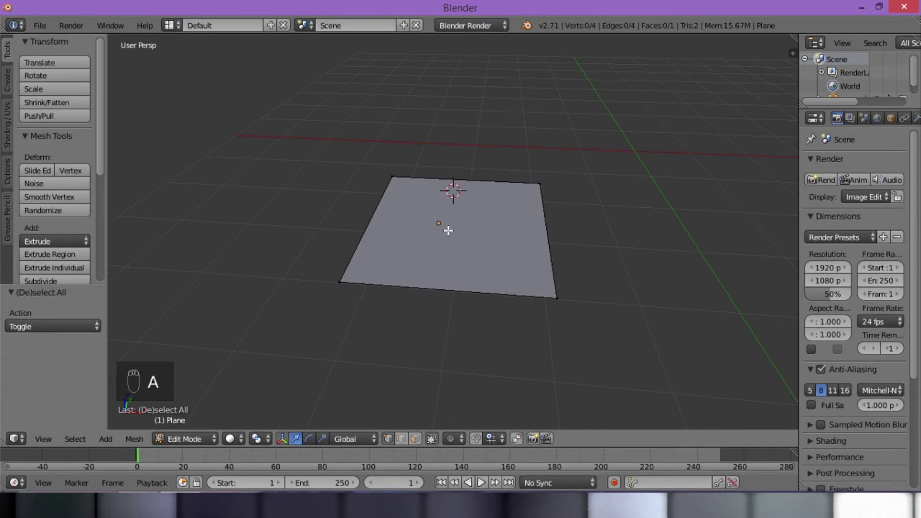
right_click(422, 178)
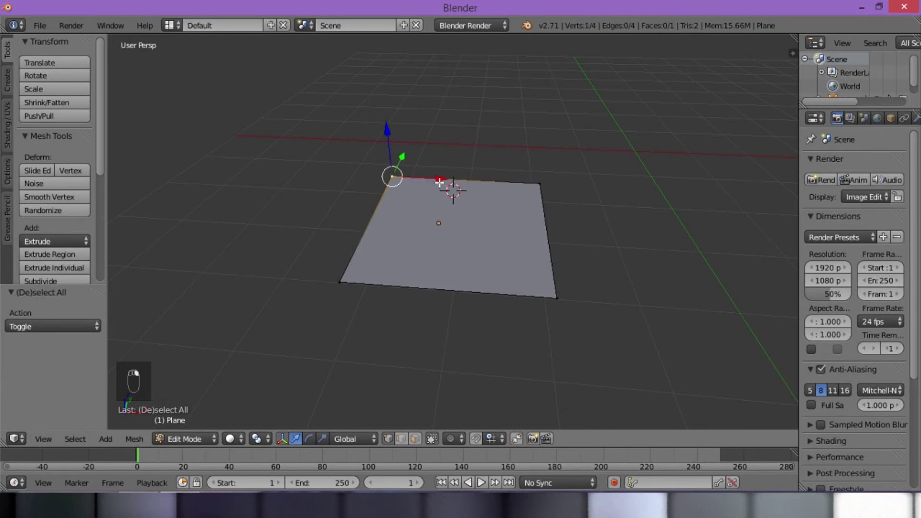
click(325, 437)
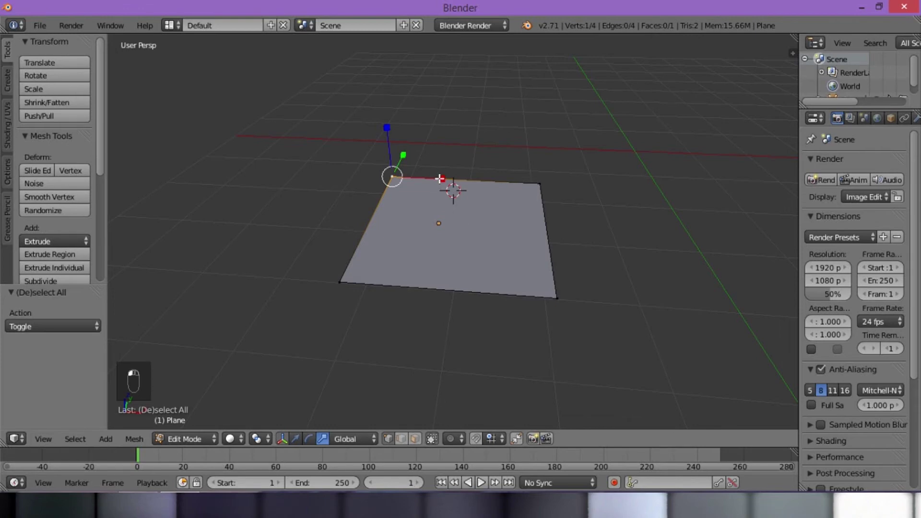
right_click(336, 285)
shift+right_click(385, 170)
click(296, 439)
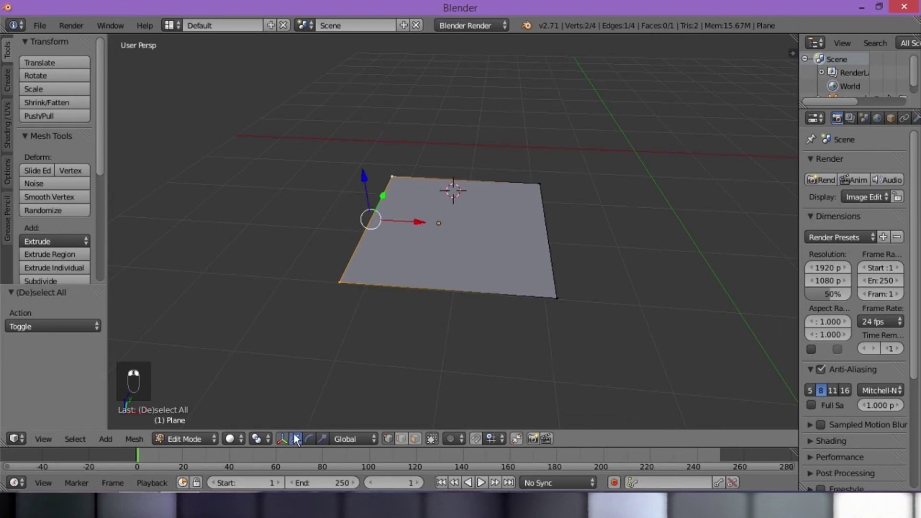
drag(419, 224, 772, 220)
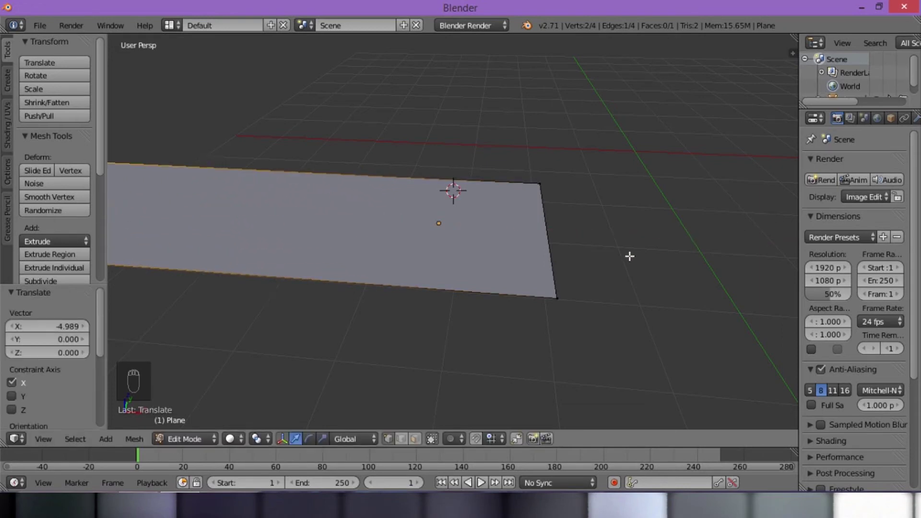
key(ctrl+z)
Select the two vertices of the plane's right edge, try moving them along X, and undo the move.
right_click(553, 297)
shift+right_click(542, 179)
drag(599, 234, 775, 240)
key(ctrl+z)
Select the two vertices of the plane's far edge, try moving them, and undo the move.
right_click(542, 184)
shift+right_click(406, 183)
drag(469, 161, 498, 87)
key(ctrl+z)
Select the two vertices of the plane's near edge, try moving them about -1.081 along Y, and undo it.
right_drag(358, 275, 381, 291)
key(ctrl+z)
shift+right_click(555, 299)
drag(451, 266, 439, 372)
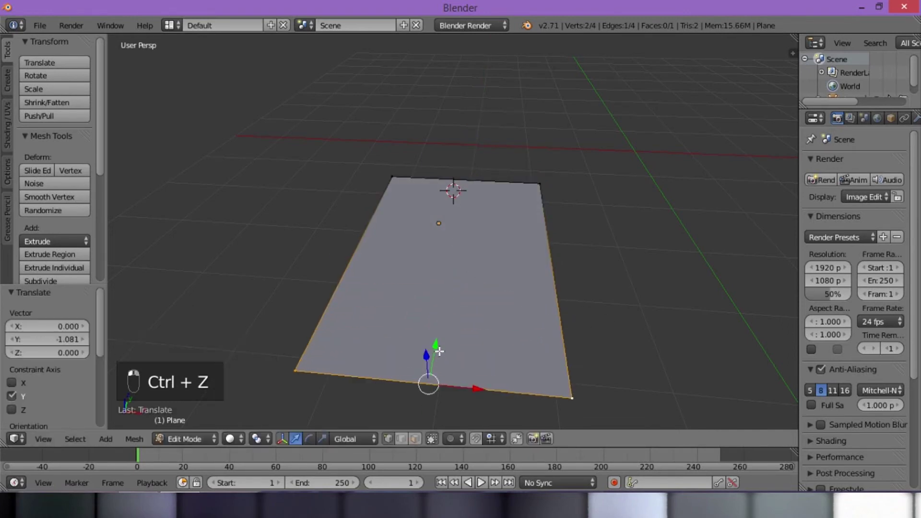
key(ctrl+z)
Extend the selection to all four vertices, try moving the whole face along Z, and undo the move.
shift+right_click(394, 179)
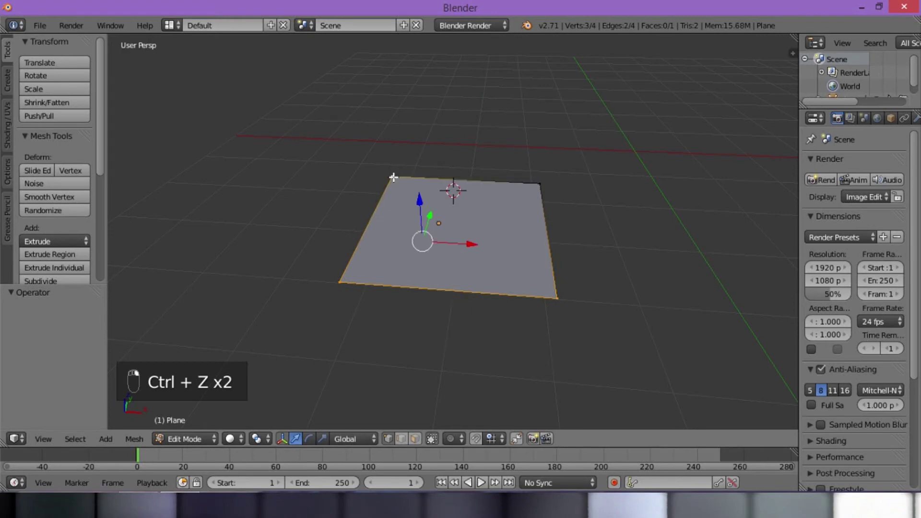
shift+right_click(541, 190)
middle_drag(477, 253, 473, 180)
drag(453, 168, 456, 63)
key(ctrl+z)
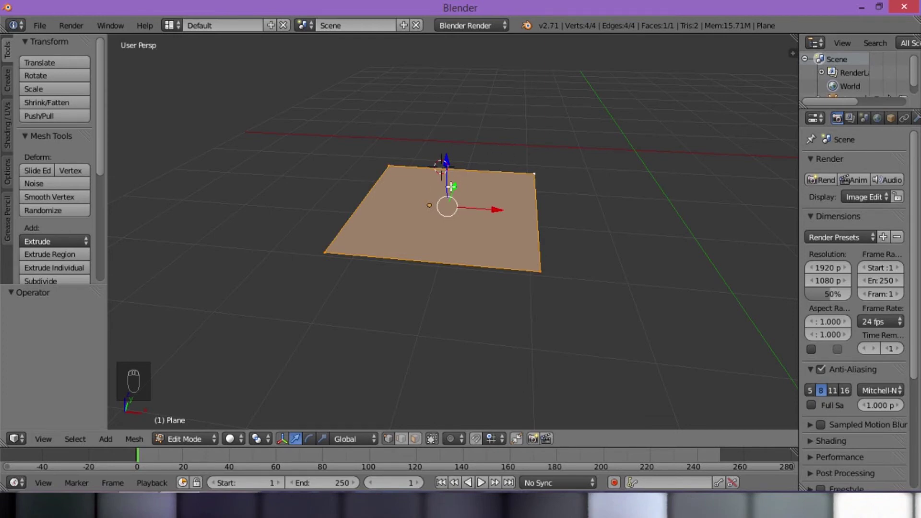
Deselect all of the plane's vertices and return to Object Mode.
key(a)
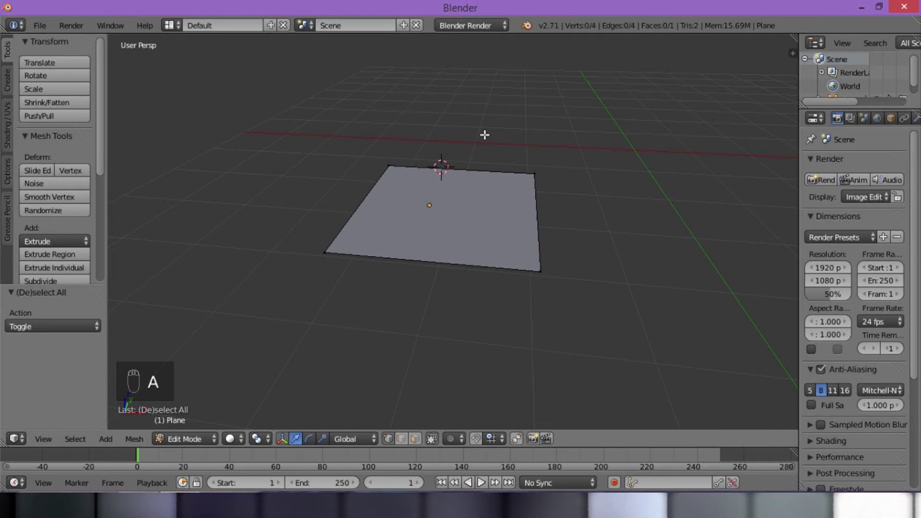
key(a)
key(a)
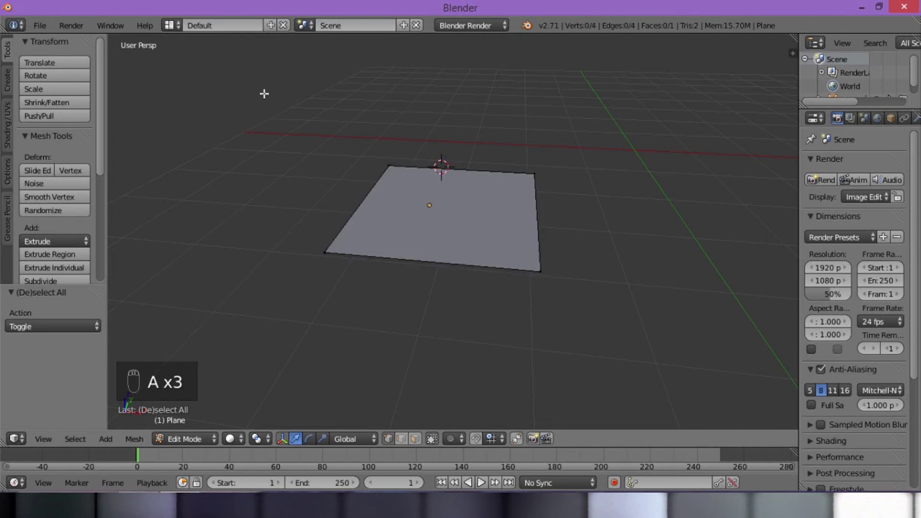
click(185, 439)
click(189, 426)
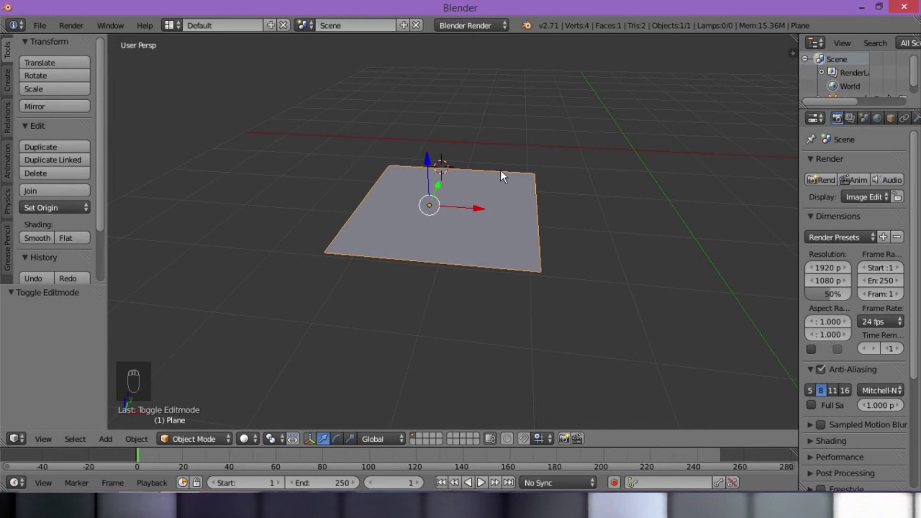
Delete the plane and add a cube mesh in its place at the 3D cursor.
click(34, 172)
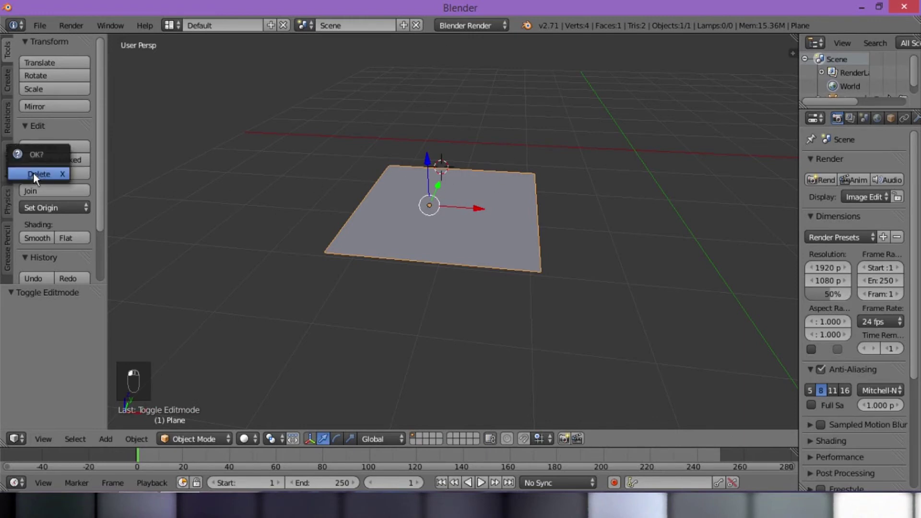
click(33, 173)
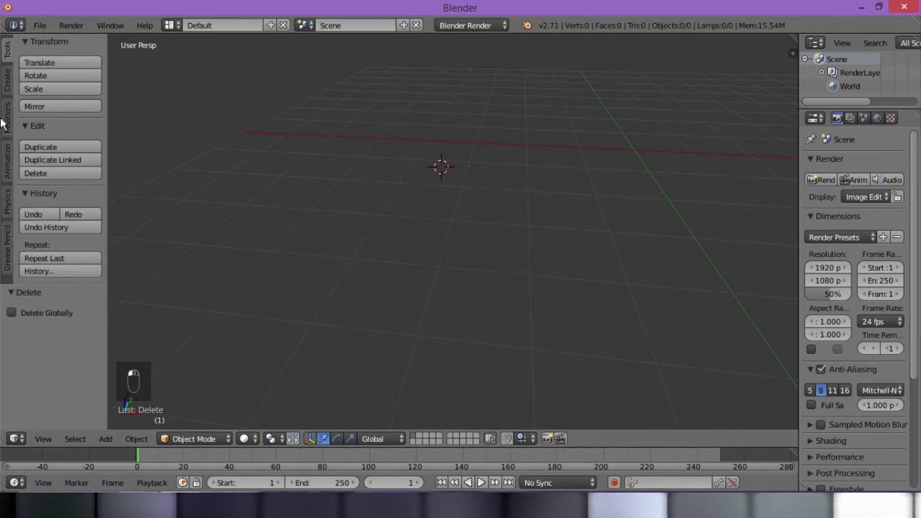
click(5, 88)
click(68, 91)
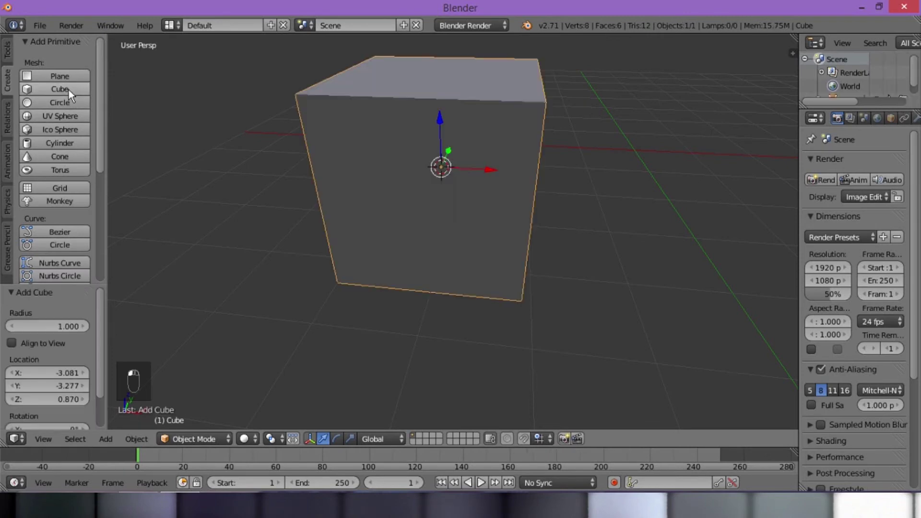
Examine the cube from several sides and compare its vertices, faces and triangles with the scene statistics.
middle_drag(502, 206, 480, 225)
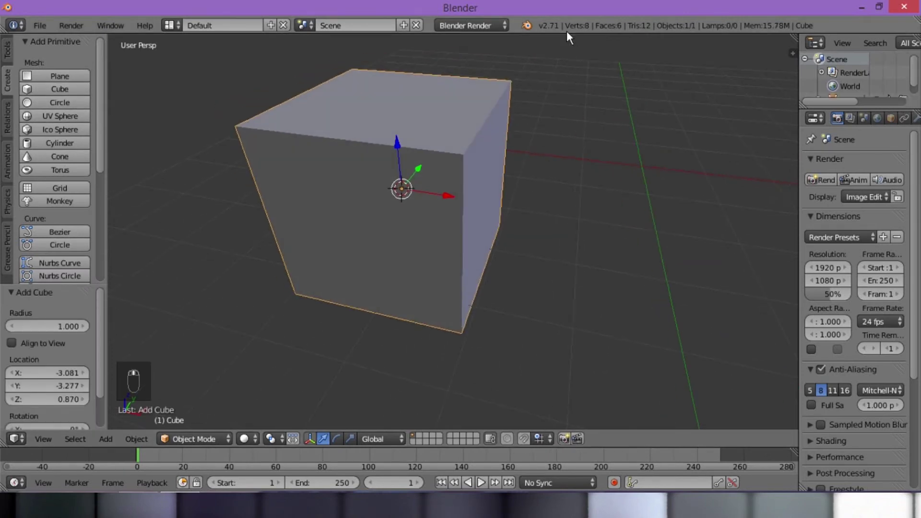
middle_drag(440, 283, 494, 243)
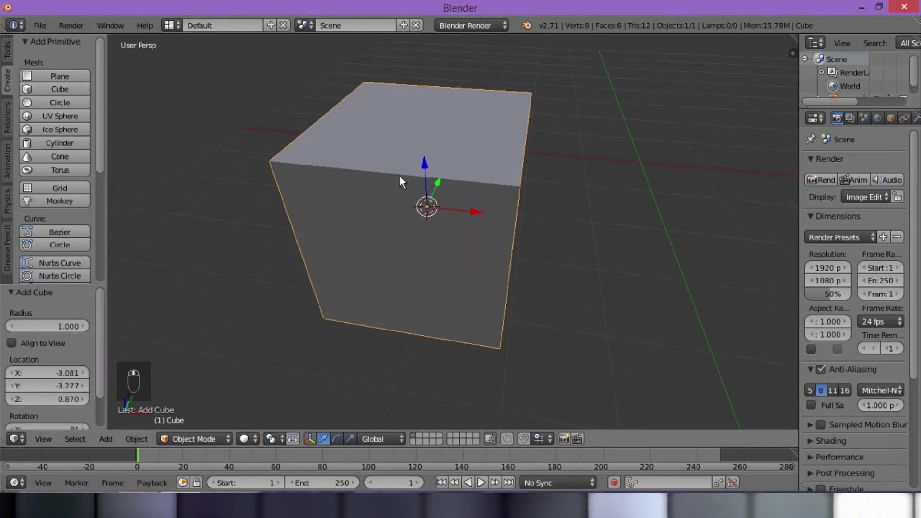
middle_drag(453, 296, 446, 259)
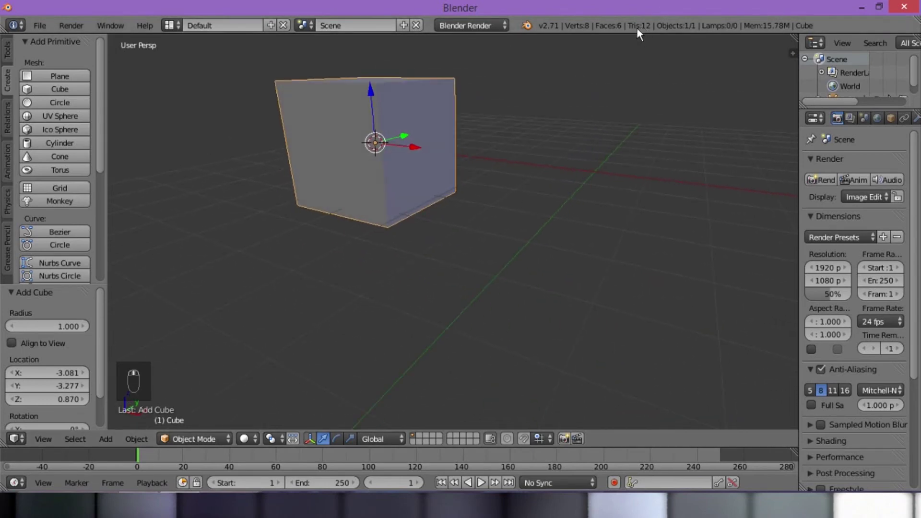
middle_drag(317, 157, 633, 153)
middle_drag(436, 242, 309, 224)
middle_drag(428, 303, 412, 282)
scroll(405, 294, down, 3)
scroll(405, 295, up, 3)
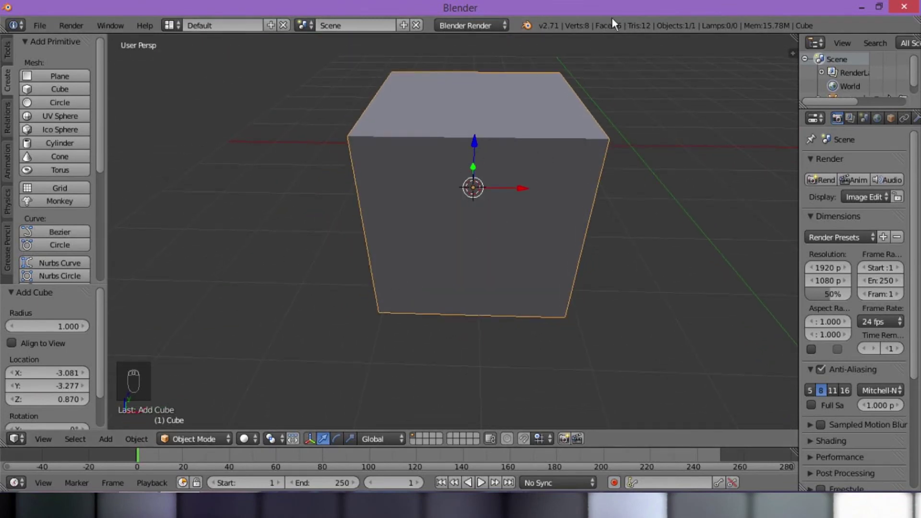
middle_drag(403, 233, 445, 250)
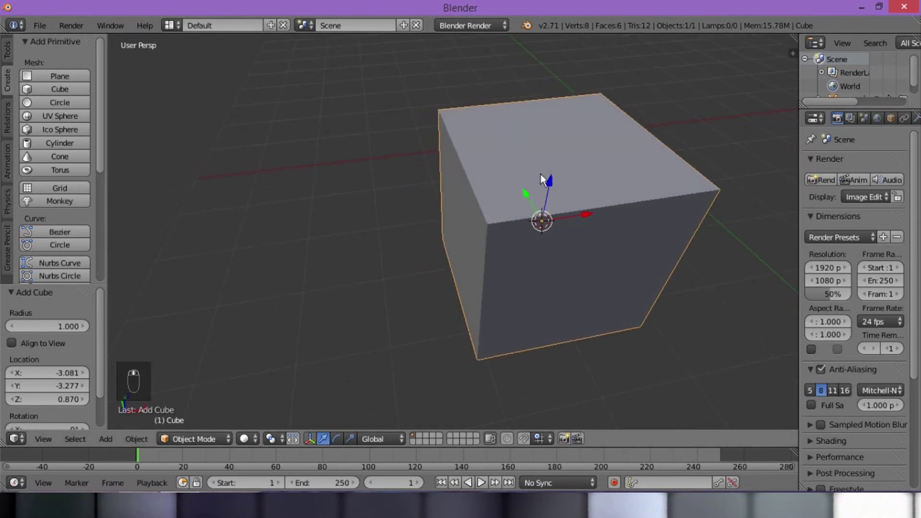
middle_drag(575, 273, 487, 228)
middle_drag(388, 197, 426, 248)
mouse_move(304, 191)
middle_down()
mouse_move(305, 106)
mouse_move(323, 111)
mouse_move(306, 195)
middle_up()
middle_drag(286, 148, 398, 173)
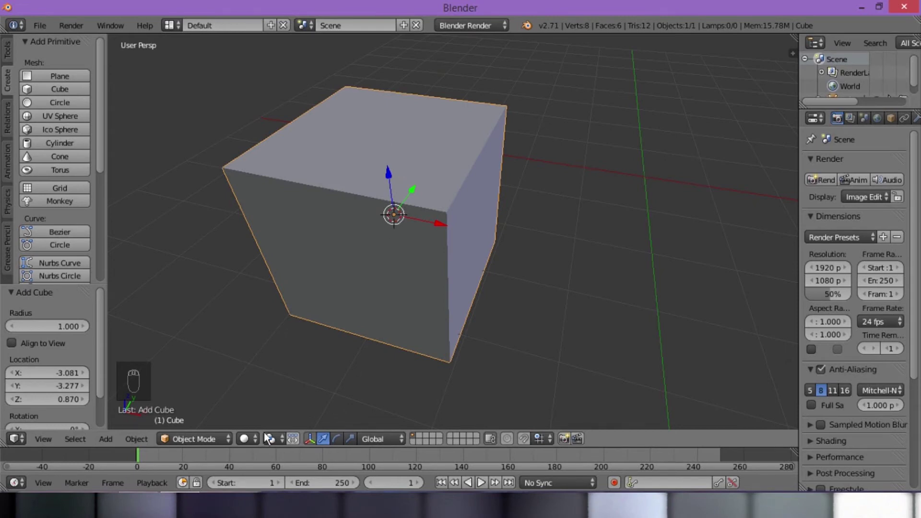
Enter Edit Mode on the cube and select two diagonally opposite vertices, one on the bottom and one on the top.
middle_drag(445, 341, 442, 301)
middle_drag(494, 320, 518, 328)
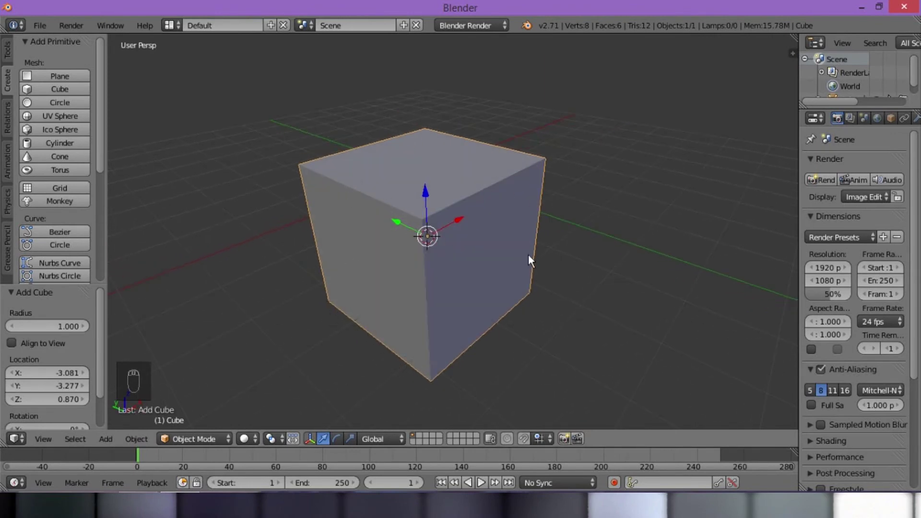
click(198, 436)
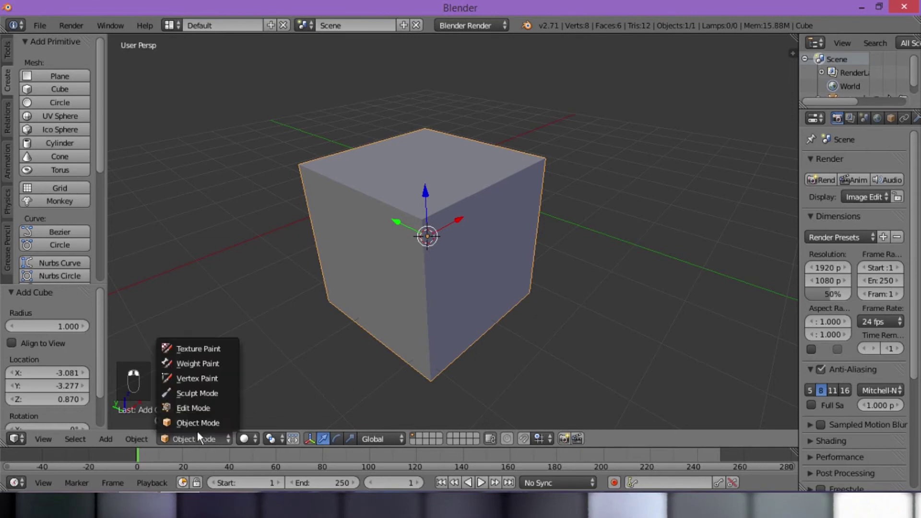
click(195, 409)
right_click(530, 293)
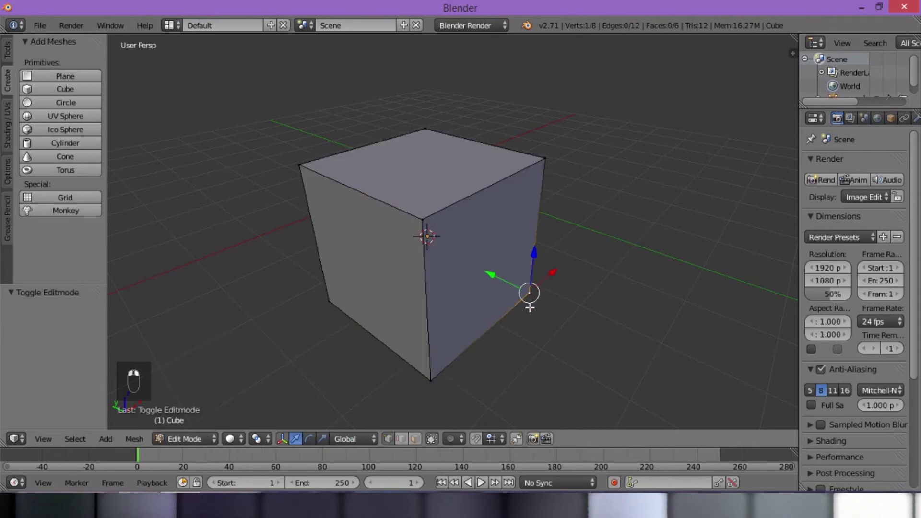
shift+right_click(301, 164)
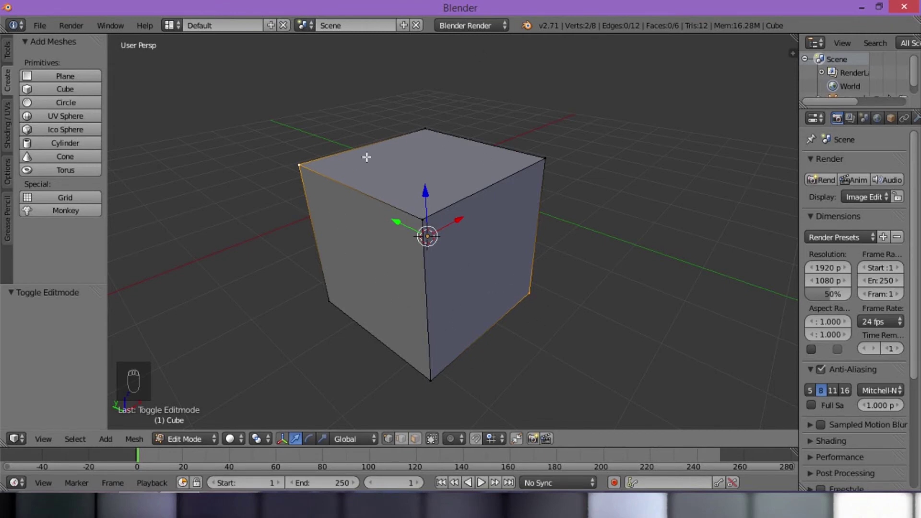
Try moving only the cube's nearest top corner vertex, undo the move, and return to Object Mode with nothing selected in the mesh.
key(a)
right_click(421, 219)
right_drag(403, 354, 426, 332)
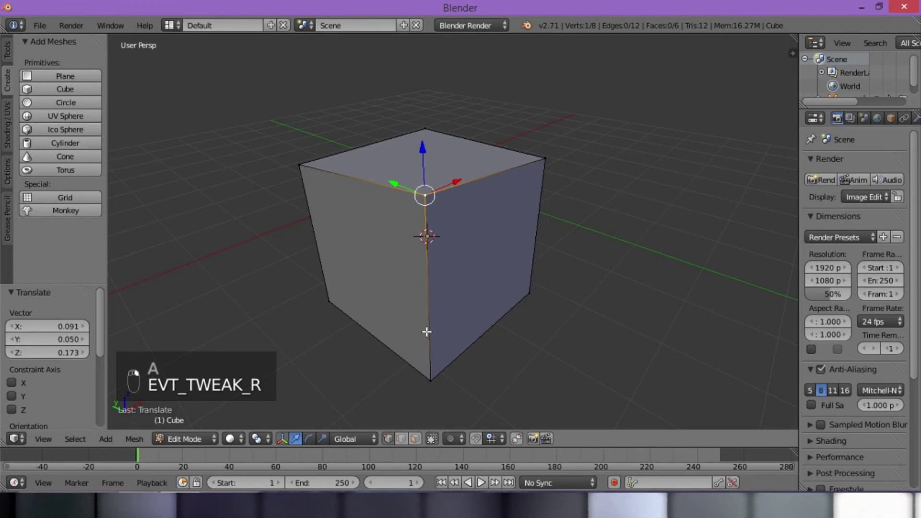
key(ctrl+z)
key(a)
click(190, 439)
click(171, 421)
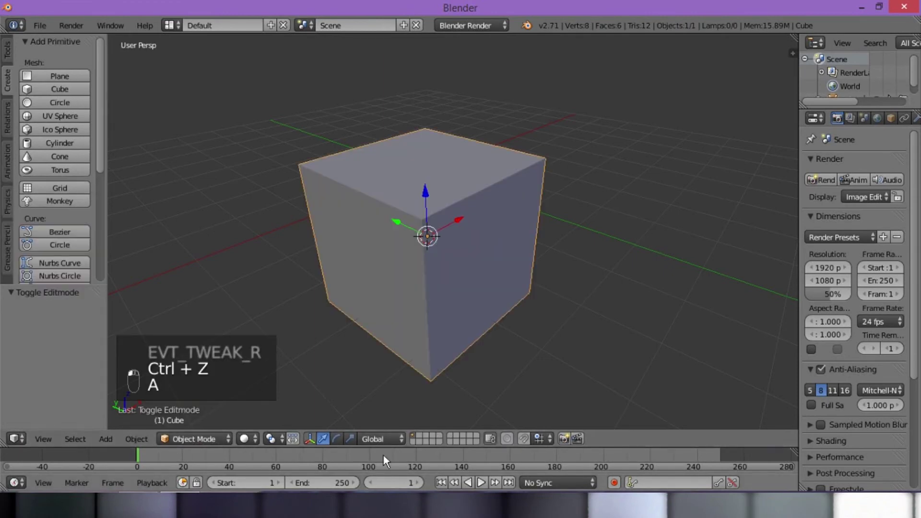
Switch the manipulator to scale, try scaling the cube along one axis, and undo the scaling.
click(379, 439)
click(359, 432)
drag(445, 212, 427, 194)
key(ctrl+z)
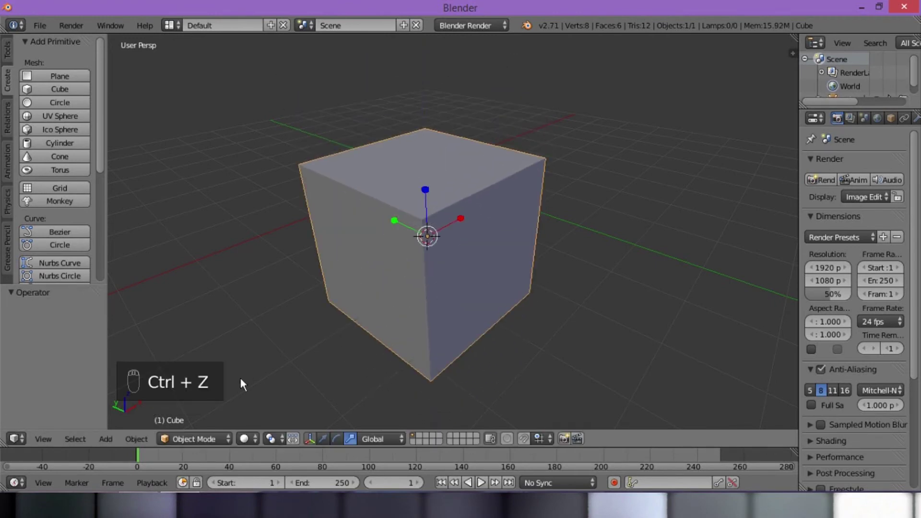
Enter Edit Mode and select the four vertices of the cube's side face that points along X.
click(203, 435)
click(203, 409)
middle_drag(510, 335, 368, 159)
right_click(397, 117)
shift+right_click(422, 182)
mouse_move(403, 233)
middle_down()
mouse_move(373, 218)
mouse_move(409, 230)
middle_up()
shift+right_click(411, 229)
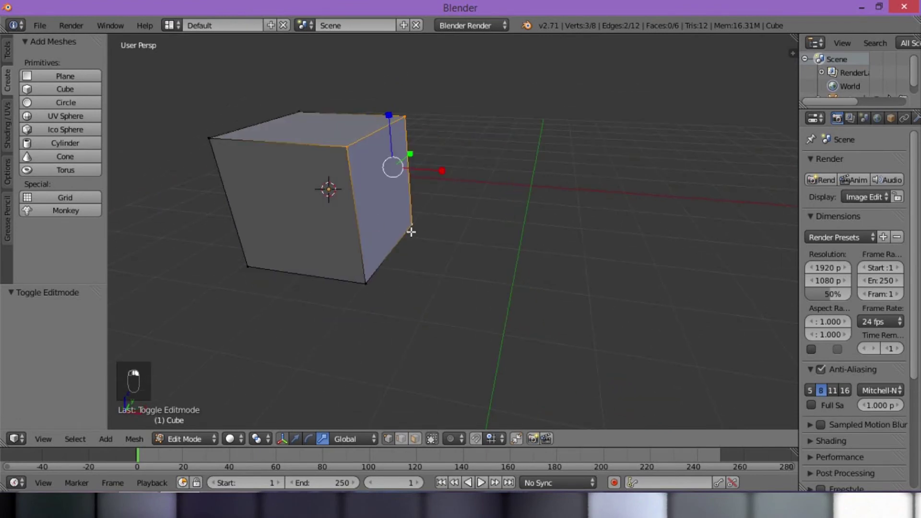
shift+right_click(367, 281)
Switch the manipulator to translate, try moving the selected side face along X, and undo the move.
click(295, 439)
drag(430, 201, 485, 215)
key(ctrl+z)
Select the vertices of the cube's top face, try moving the face down along Z, and undo the move.
middle_drag(226, 251, 327, 286)
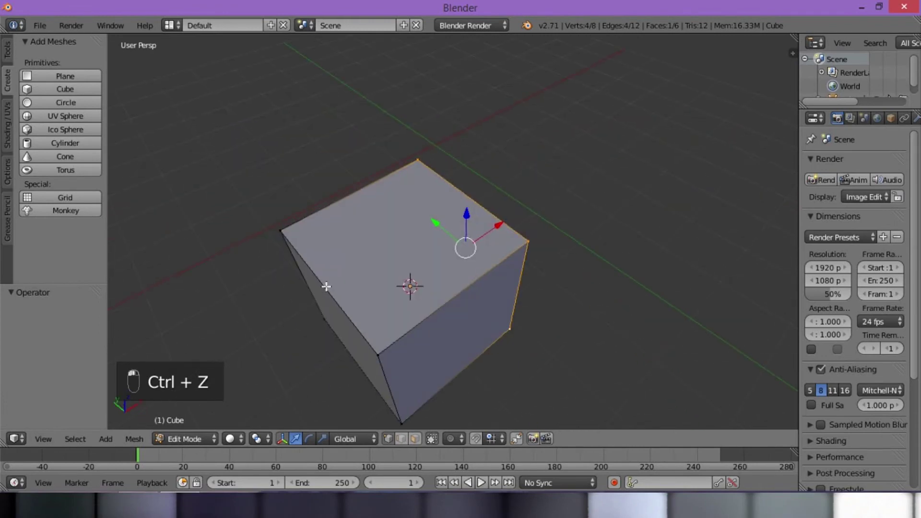
key(ctrl+z)
shift+right_click(422, 160)
shift+right_click(289, 235)
shift+right_click(388, 352)
middle_drag(378, 308, 371, 130)
click(377, 88)
drag(368, 67, 361, 360)
key(ctrl+z)
Select the four vertices of the side face facing the view, try moving it along Y, undo, and deselect everything.
right_click(482, 278)
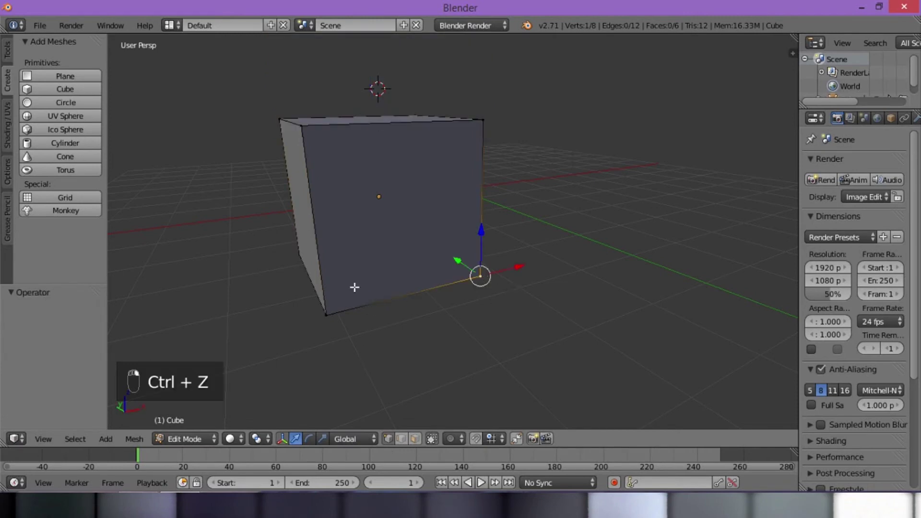
shift+right_click(329, 315)
shift+right_click(312, 134)
shift+right_click(461, 134)
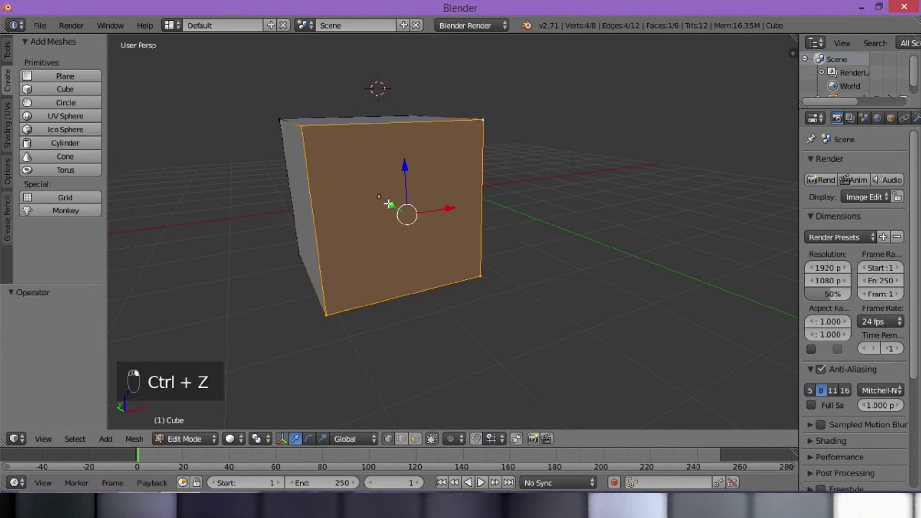
drag(394, 204, 466, 260)
key(ctrl+z)
middle_drag(376, 269, 422, 302)
key(a)
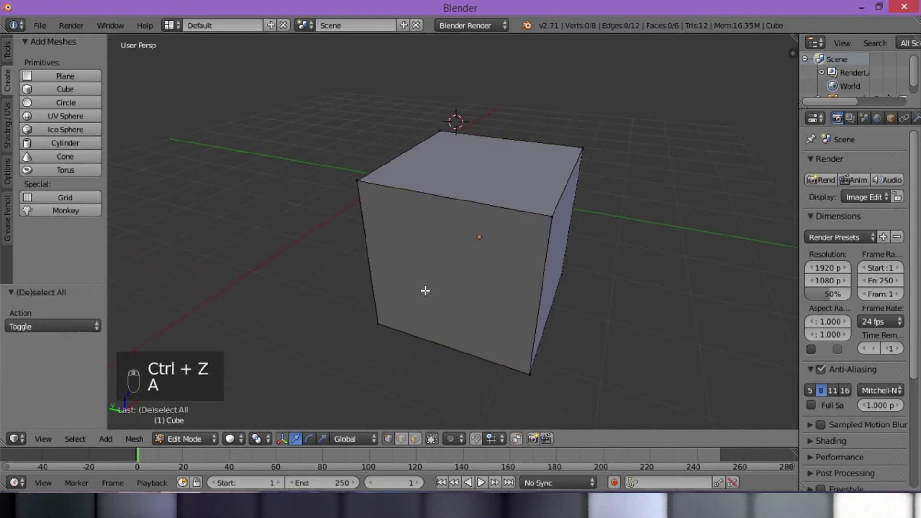
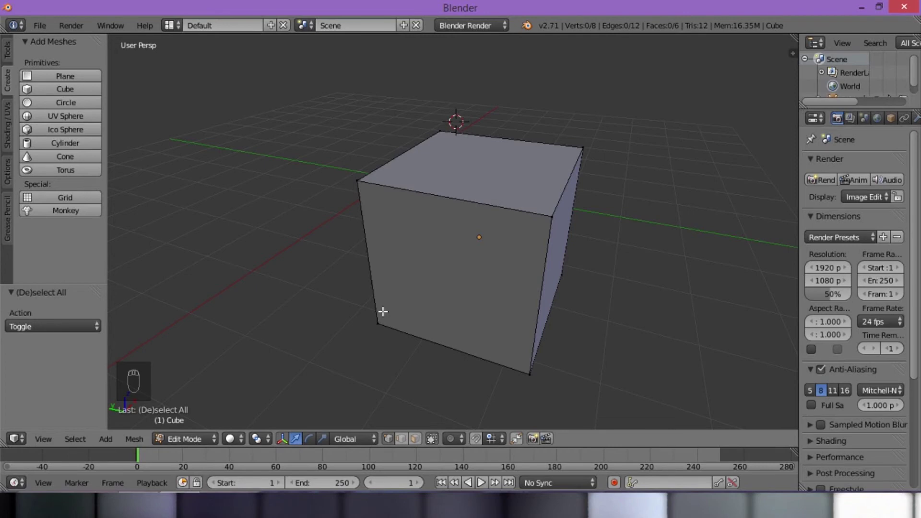
Select all of the cube's vertices, look over the mesh editing tools, and return to Object Mode.
key(a)
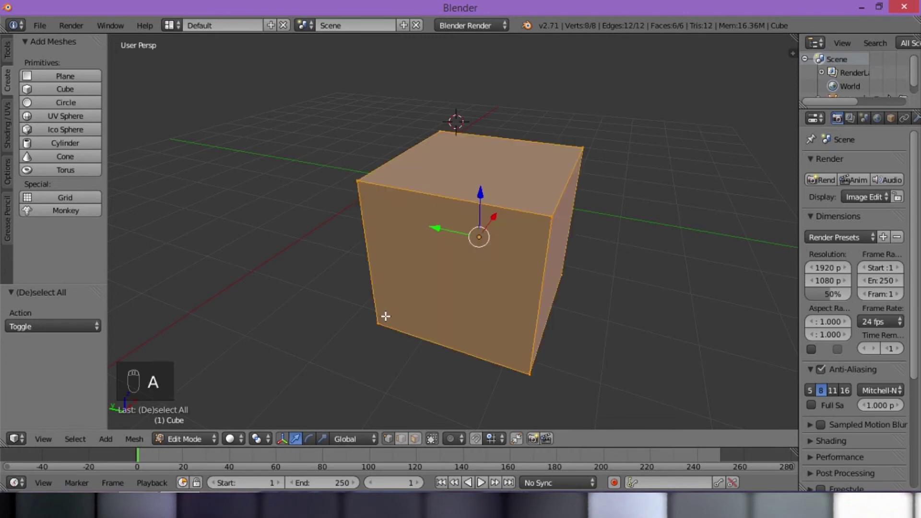
click(6, 58)
scroll(83, 223, down, 5)
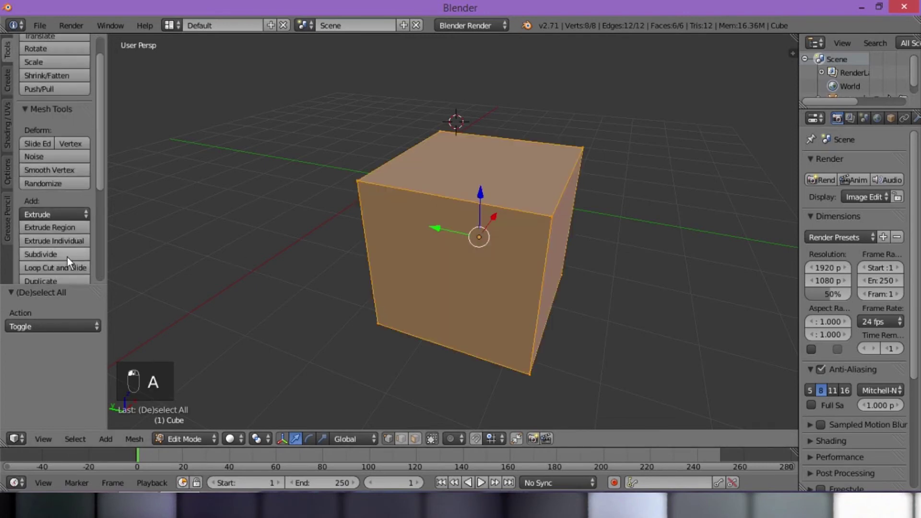
click(188, 438)
click(188, 426)
scroll(50, 213, up, 5)
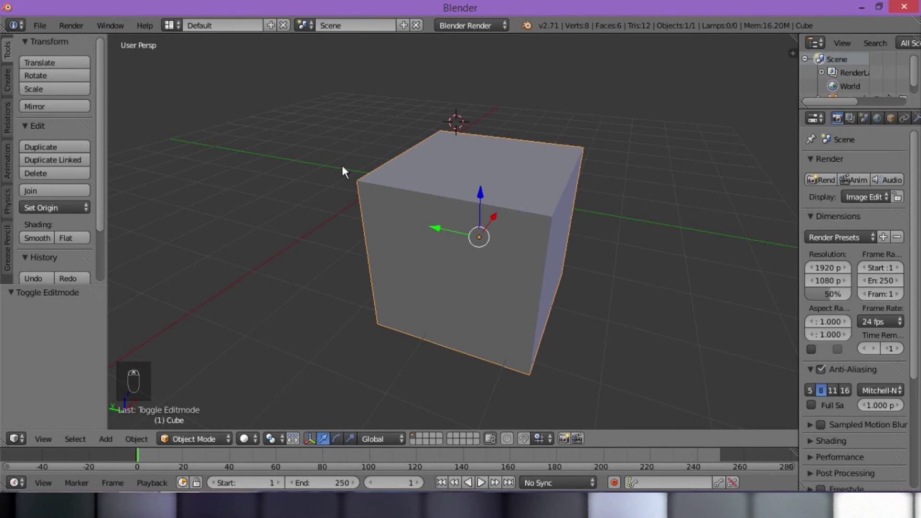
key(a)
key(a)
middle_drag(374, 240, 422, 240)
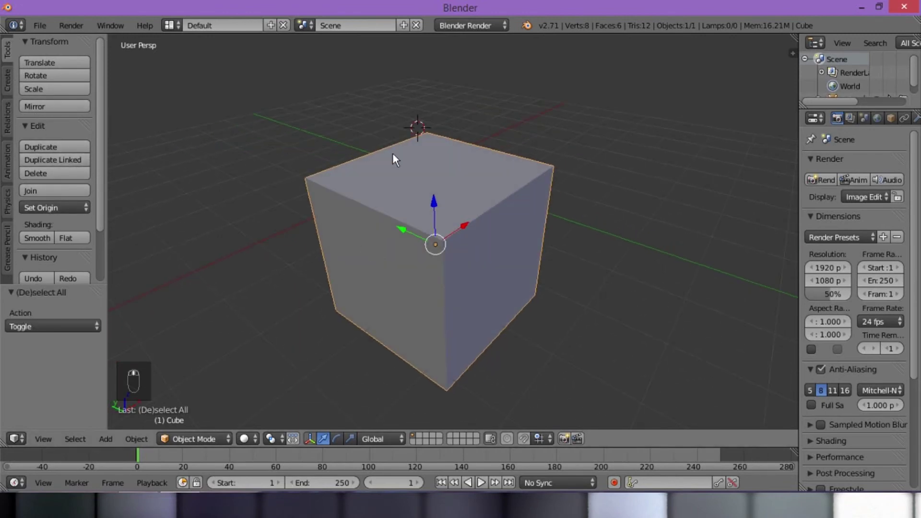
click(7, 80)
click(3, 53)
scroll(418, 325, down, 3)
middle_drag(418, 325, 399, 313)
scroll(399, 283, up, 2)
Duplicate the cube, place the copy beside the original, and undo the duplication.
click(63, 150)
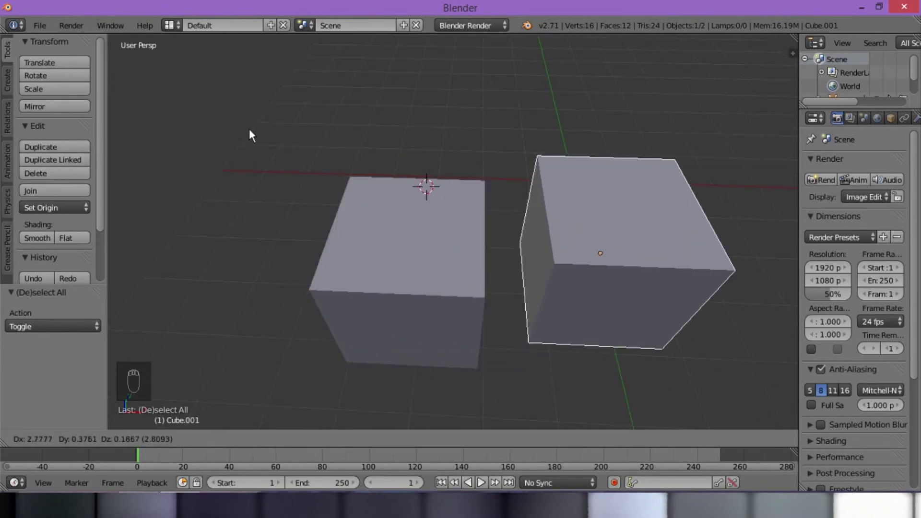
click(283, 147)
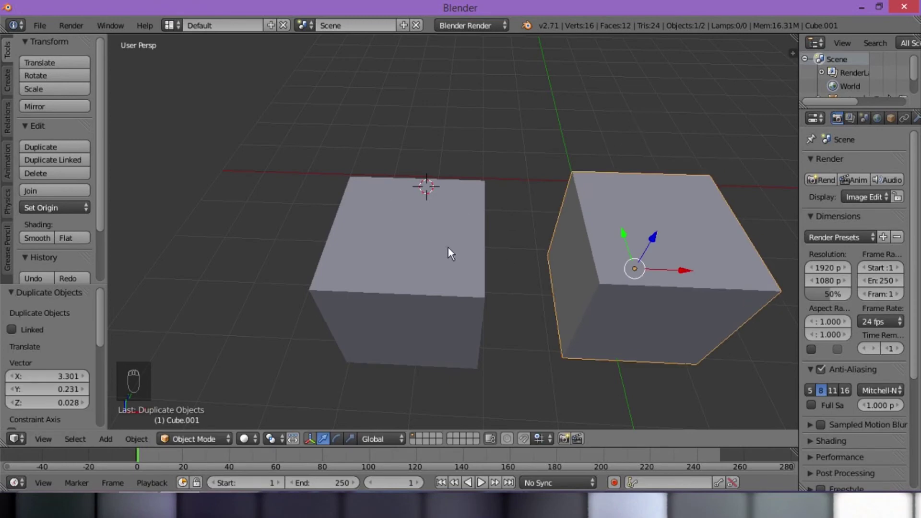
middle_drag(445, 256, 342, 234)
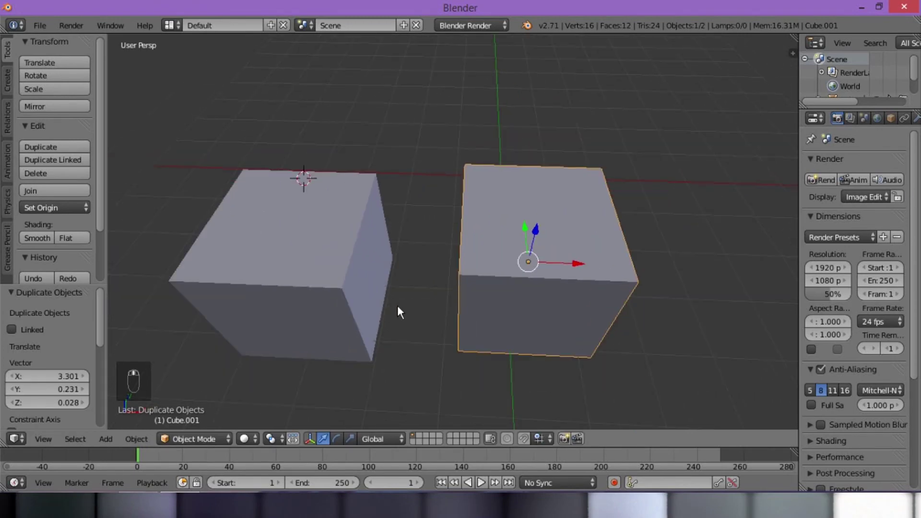
key(ctrl+z)
middle_drag(390, 272, 487, 283)
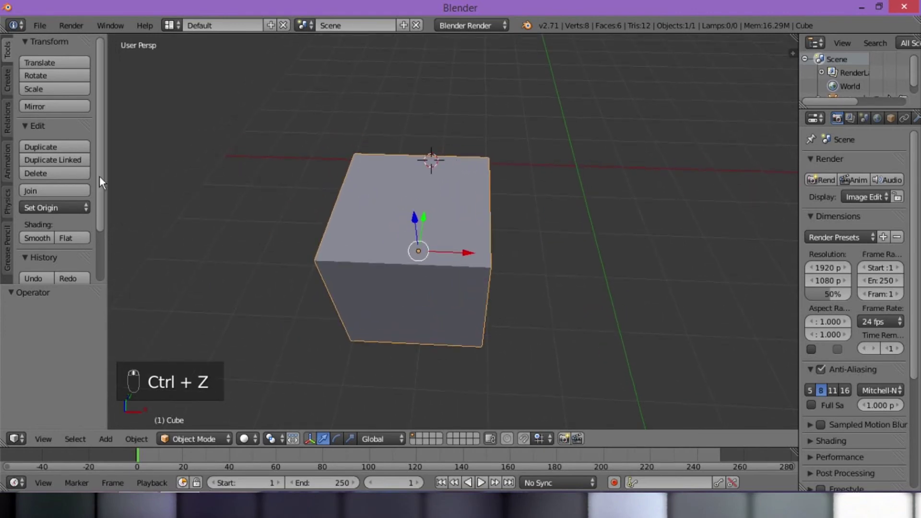
Duplicate the cube in place and move the copy along X until it sits against the original.
click(76, 146)
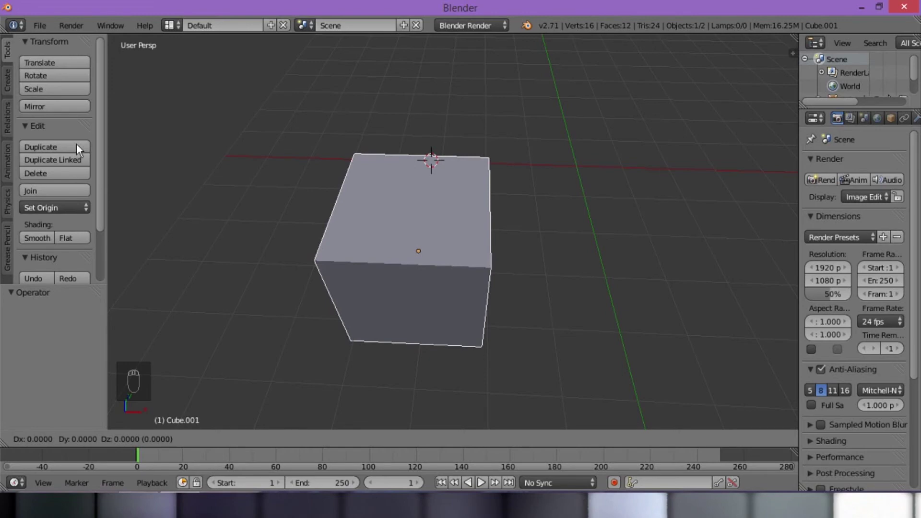
right_click(76, 143)
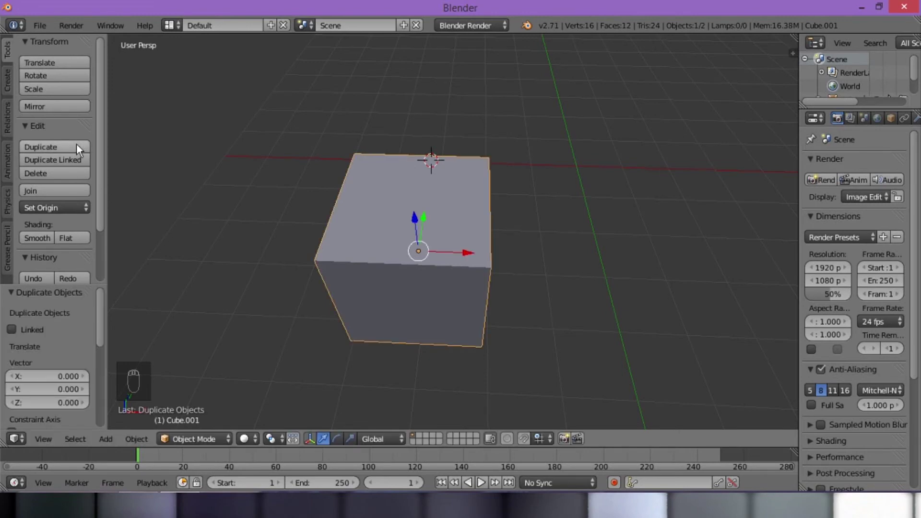
middle_drag(453, 296, 436, 266)
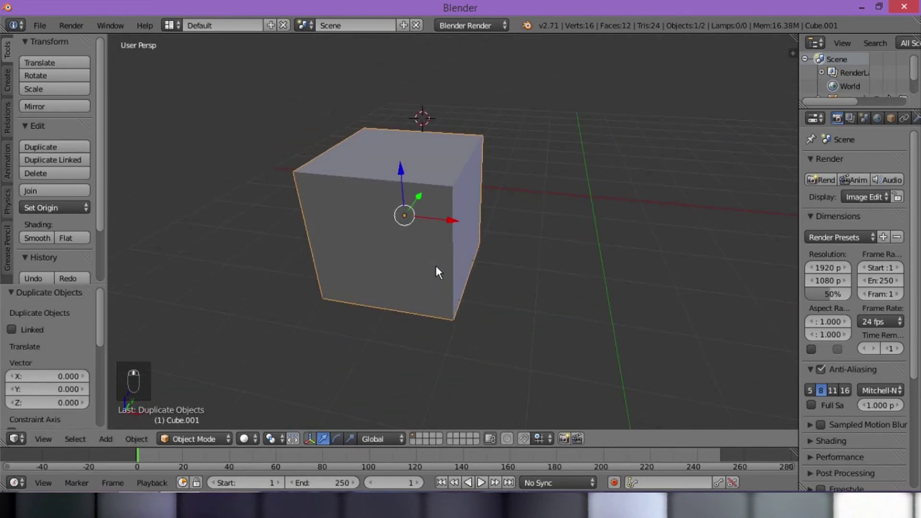
drag(446, 222, 583, 261)
right_click(583, 262)
drag(453, 227, 580, 257)
Reselect the duplicate cube and try nudging it slightly along X to align it with the original.
scroll(333, 309, up, 5)
key(a)
mouse_move(525, 271)
middle_down()
mouse_move(448, 200)
mouse_move(534, 207)
mouse_move(475, 337)
mouse_move(512, 277)
middle_up()
right_click(576, 212)
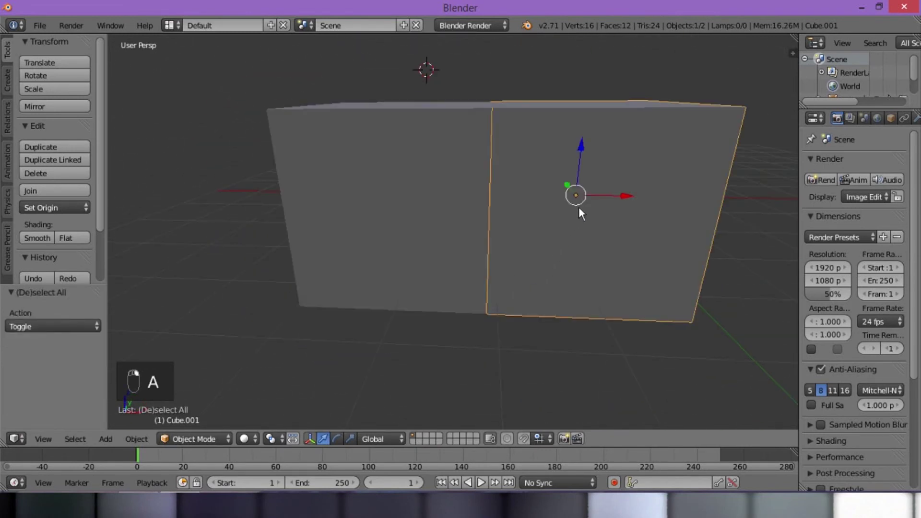
key(g)
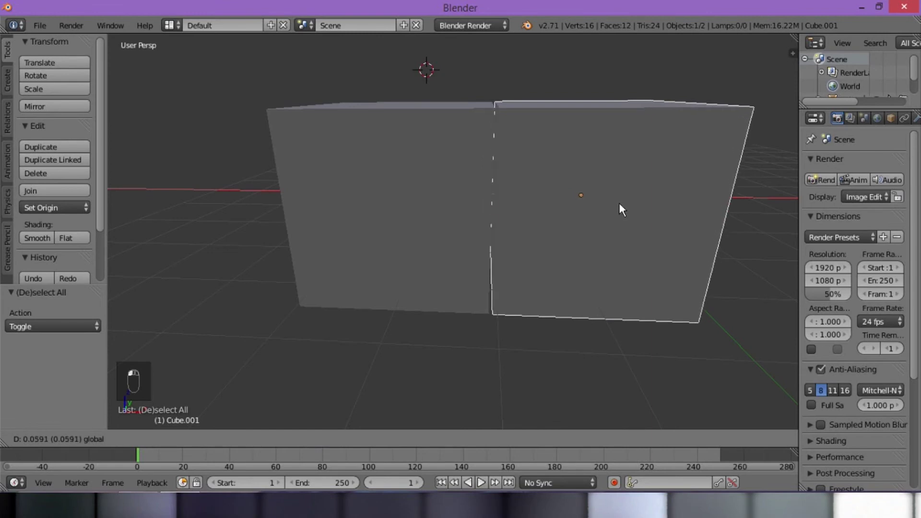
click(614, 212)
middle_drag(614, 211, 513, 242)
Undo back to before the duplicate was moved off the original, and redo that move along X.
key(ctrl+z)
key(ctrl+z)
key(ctrl+z)
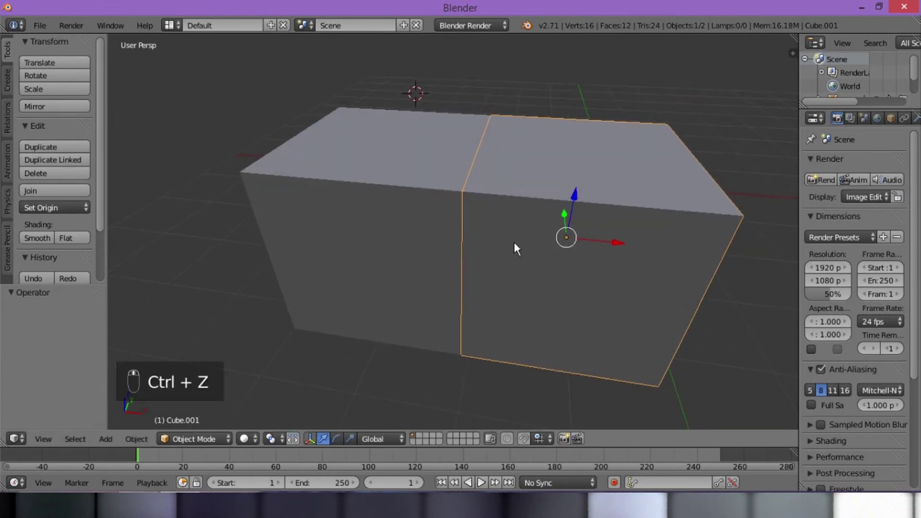
key(ctrl+z)
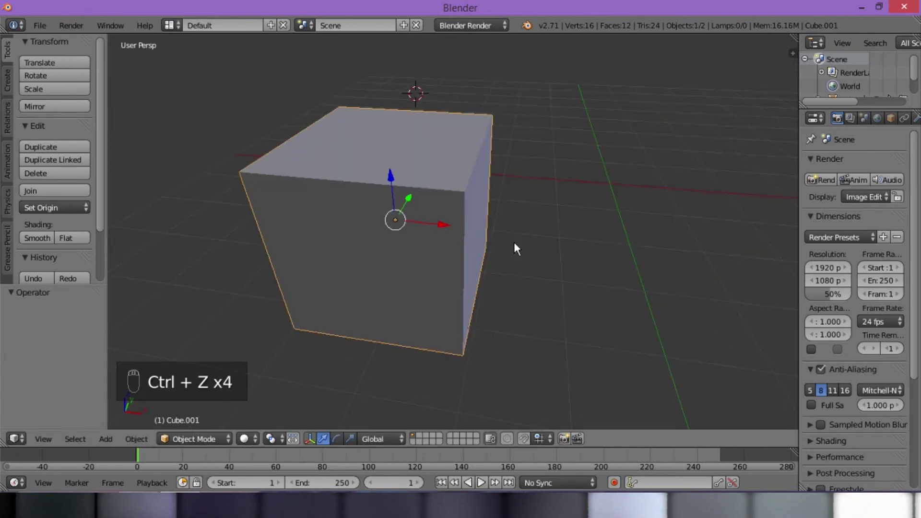
key(ctrl+shift+z)
Demonstrate multiple selection by selecting the duplicate and adding the original cube, deselecting both, and selecting both again.
key(a)
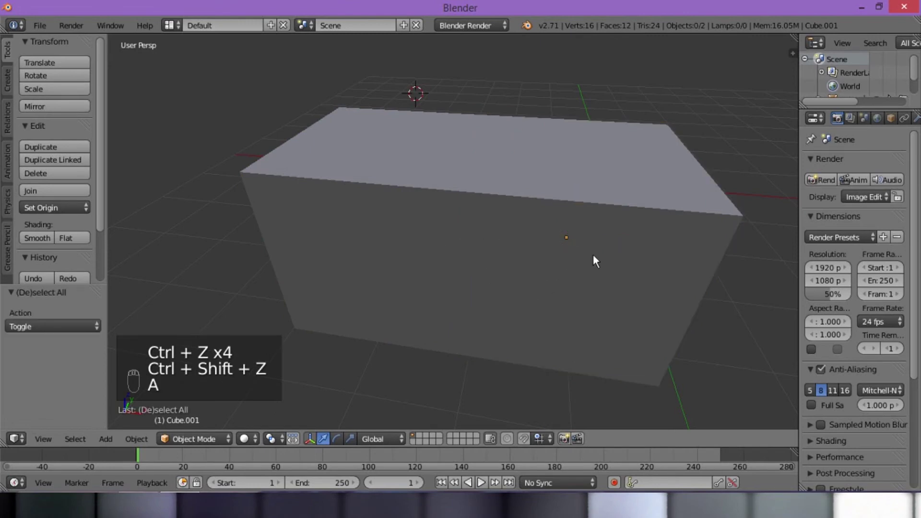
right_click(535, 180)
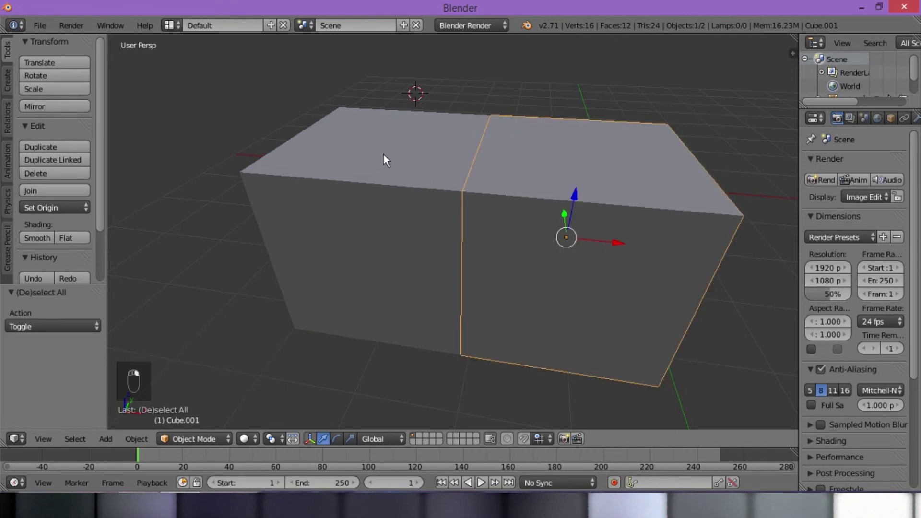
shift+right_click(376, 134)
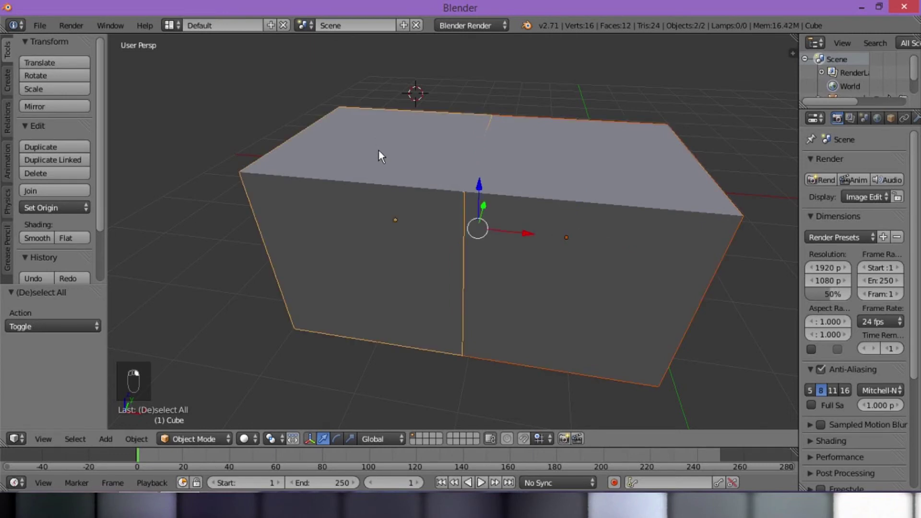
key(a)
scroll(357, 220, down, 2)
right_click(523, 223)
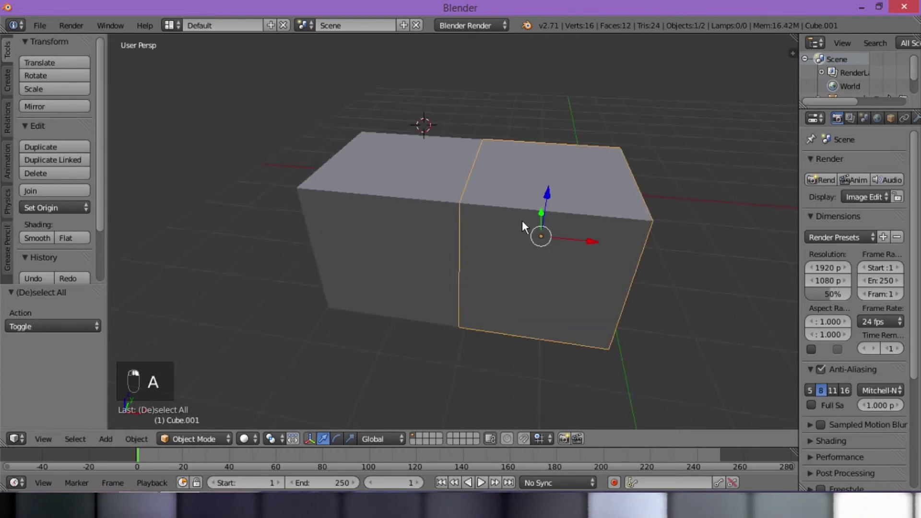
shift+right_click(407, 184)
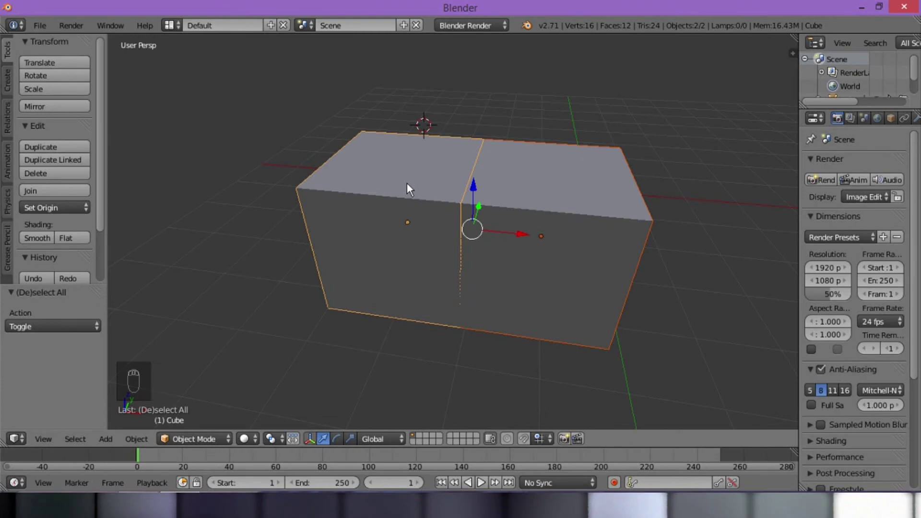
Clear the selection and box-select both cubes together.
scroll(407, 183, down, 2)
mouse_move(379, 274)
middle_down()
mouse_move(363, 272)
mouse_move(382, 270)
middle_up()
key(a)
key(a)
key(a)
key(a)
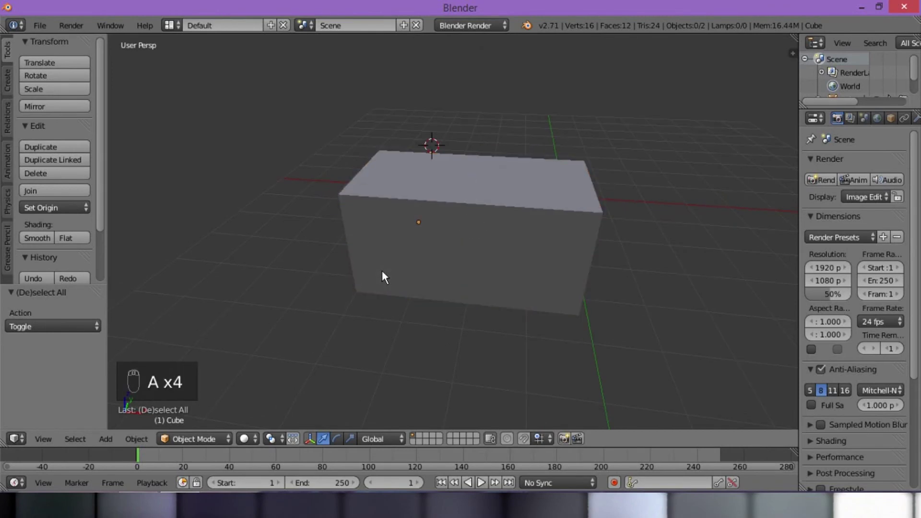
key(b)
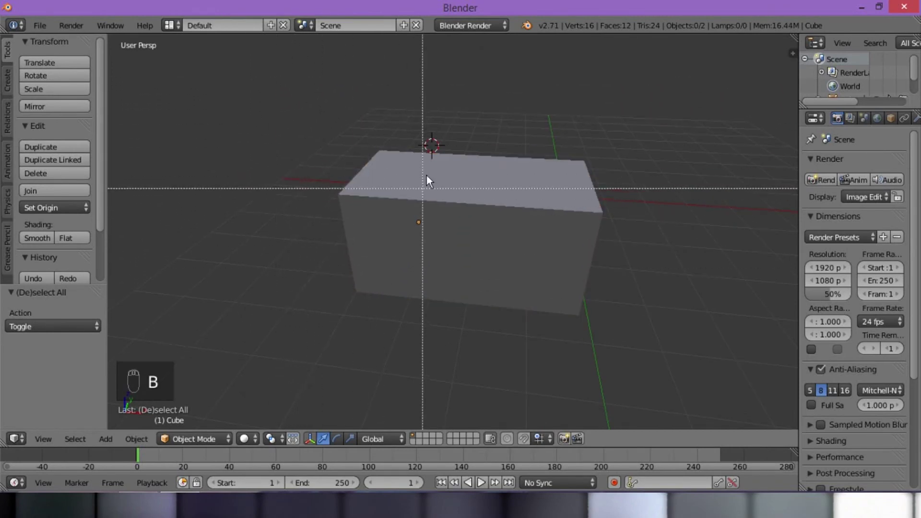
drag(255, 72, 674, 390)
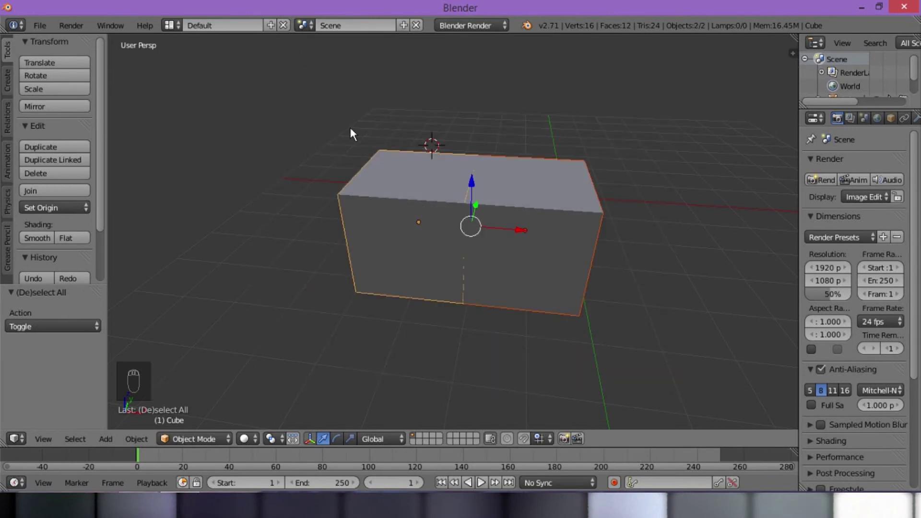
Relocate the 3D cursor to empty space and repeat the box selection around both cubes from two viewing angles.
click(215, 42)
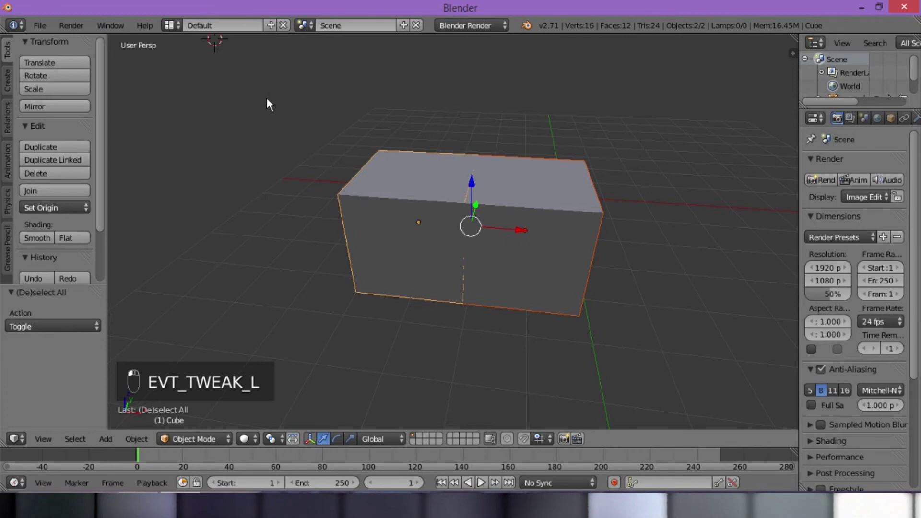
key(b)
drag(267, 98, 674, 347)
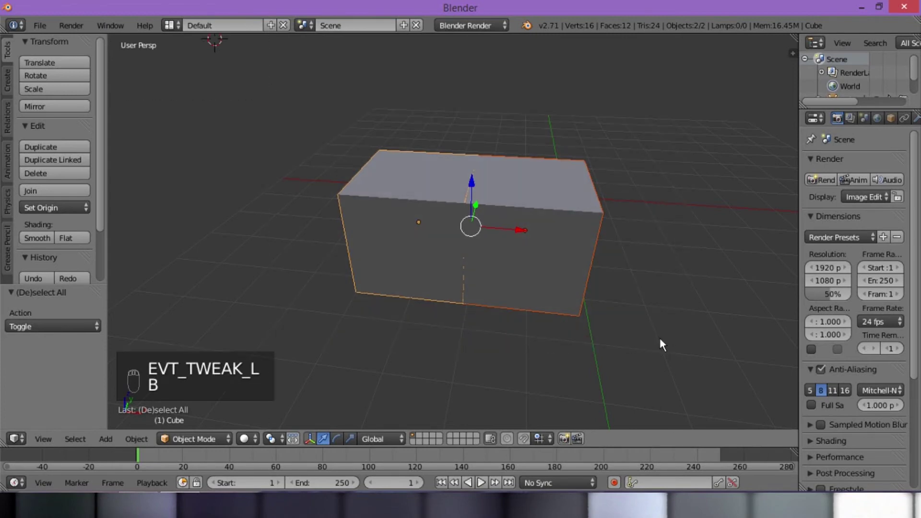
middle_drag(641, 339, 431, 328)
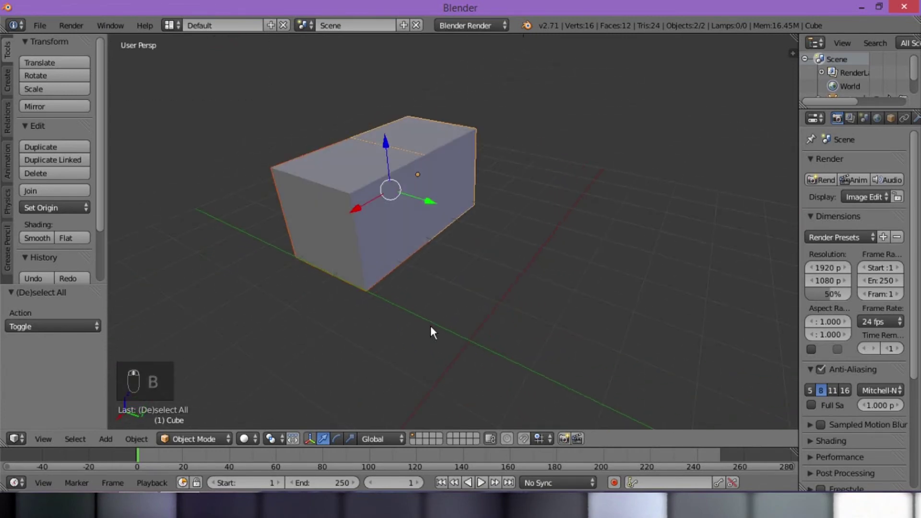
key(b)
drag(197, 112, 503, 371)
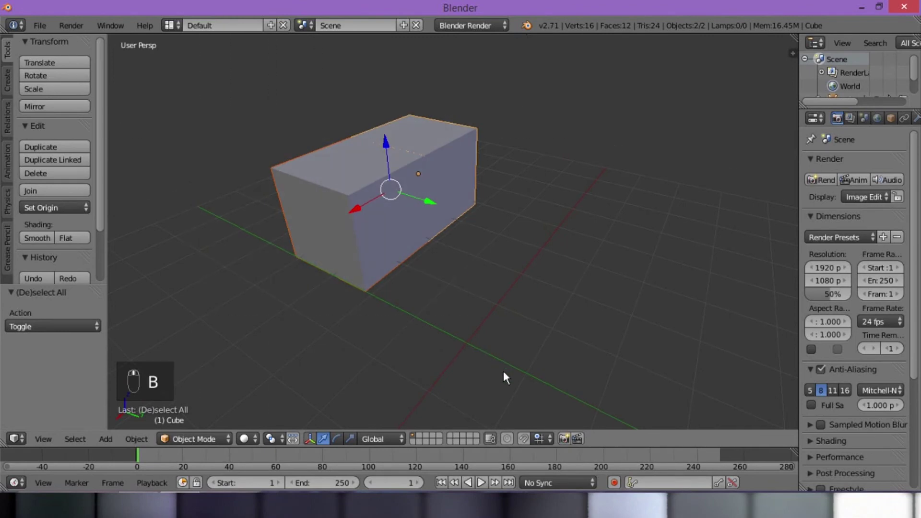
Return from Vertex Paint to Object Mode and join the two selected cubes into a single object.
key(v)
click(161, 439)
click(163, 420)
middle_drag(236, 342, 486, 275)
middle_drag(108, 194, 453, 237)
click(63, 192)
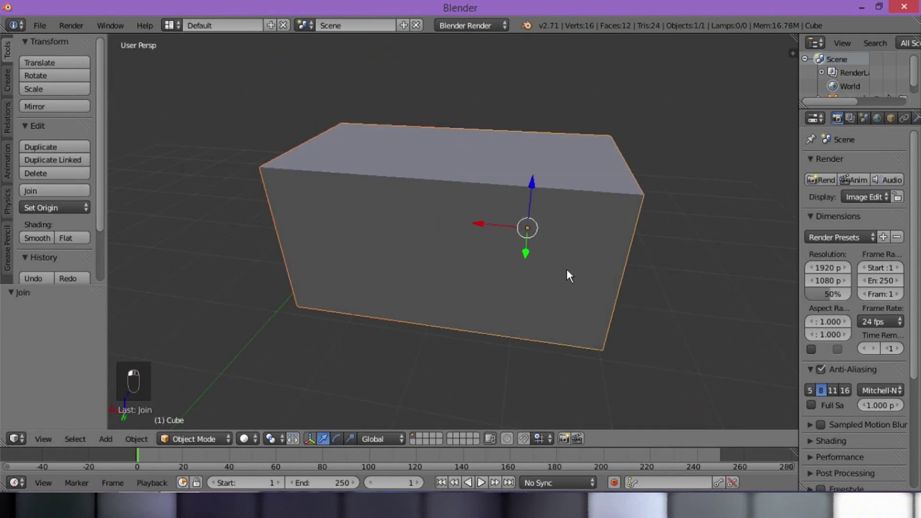
Toggle the joined object's selection on and off, try moving it slightly along X, and undo the move.
key(a)
key(a)
key(a)
key(a)
key(a)
key(a)
mouse_move(478, 225)
mouse_down()
mouse_move(618, 229)
mouse_move(468, 229)
mouse_up()
key(ctrl+z)
Enter Edit Mode on the joined mesh, select the four upper vertices along the seam, and clear the selection.
click(180, 437)
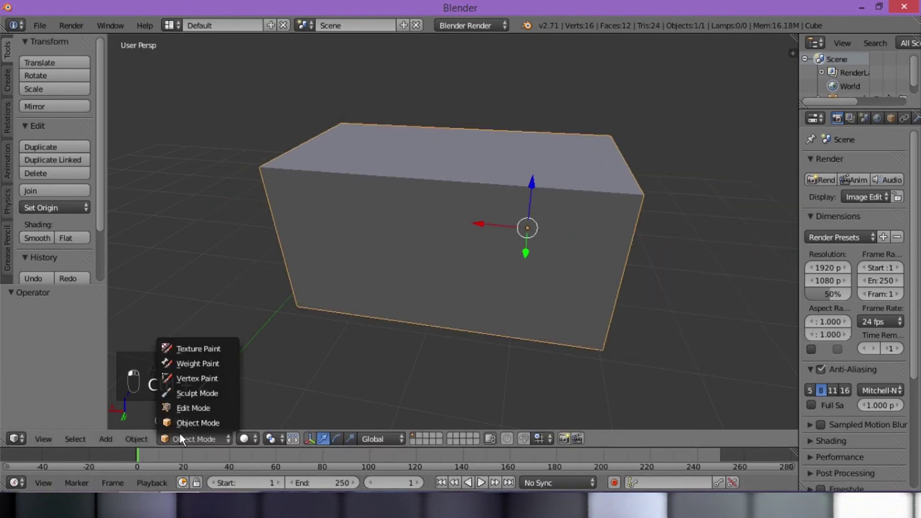
click(182, 411)
scroll(420, 225, up, 5)
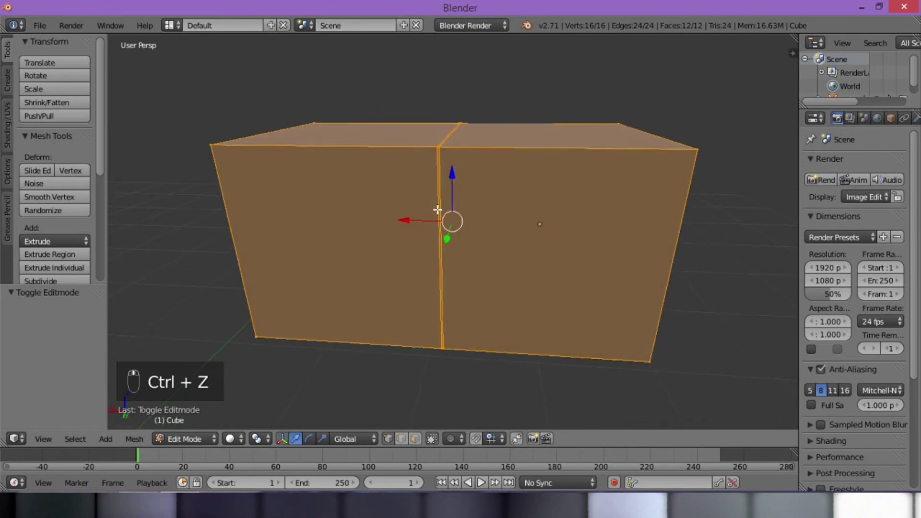
scroll(444, 204, down, 3)
scroll(443, 205, up, 2)
right_click(475, 185)
shift+right_click(465, 189)
shift+right_click(480, 111)
shift+right_click(478, 109)
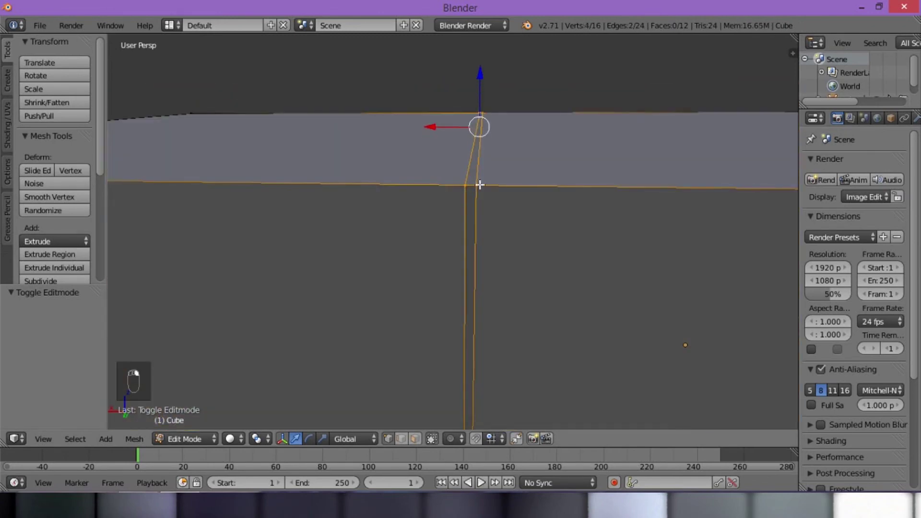
scroll(477, 206, down, 2)
key(a)
scroll(468, 237, down, 4)
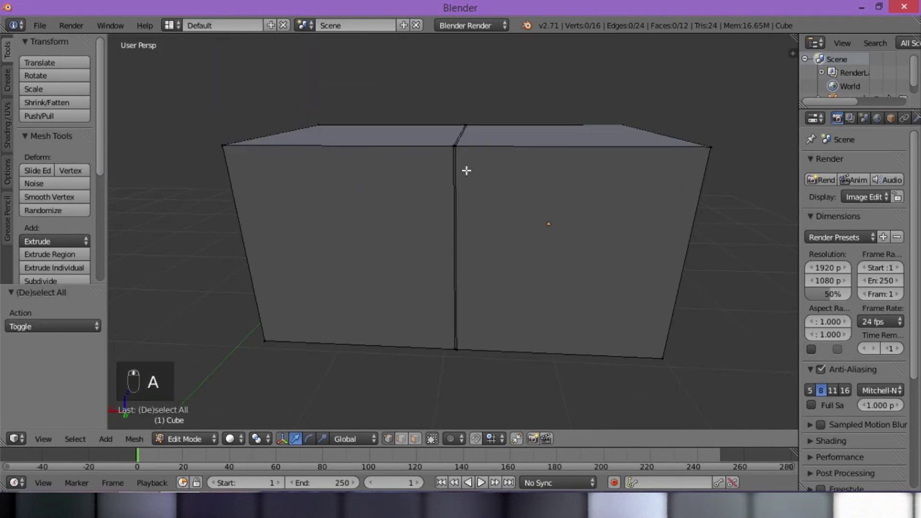
Select all eight vertices of the original cube within the joined mesh and move them about -1.097 along X.
right_click(459, 138)
scroll(465, 173, up, 2)
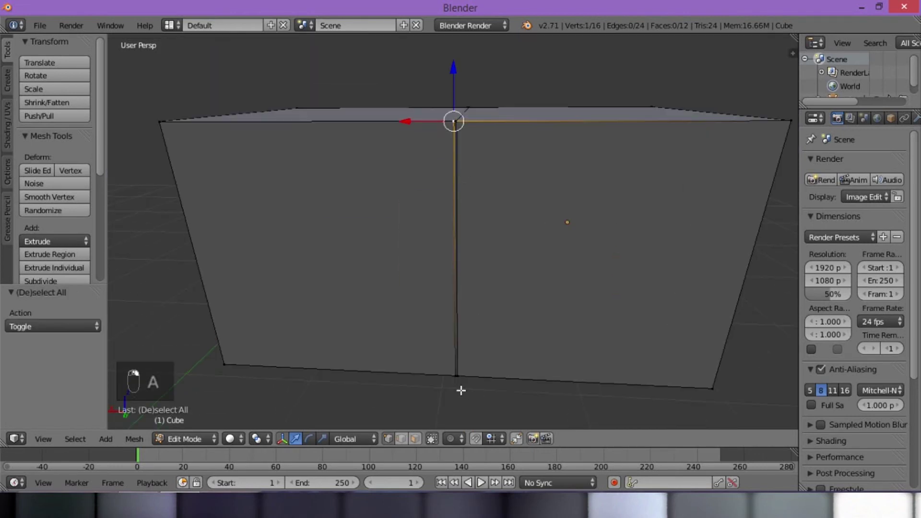
shift+right_click(454, 374)
shift+right_click(710, 390)
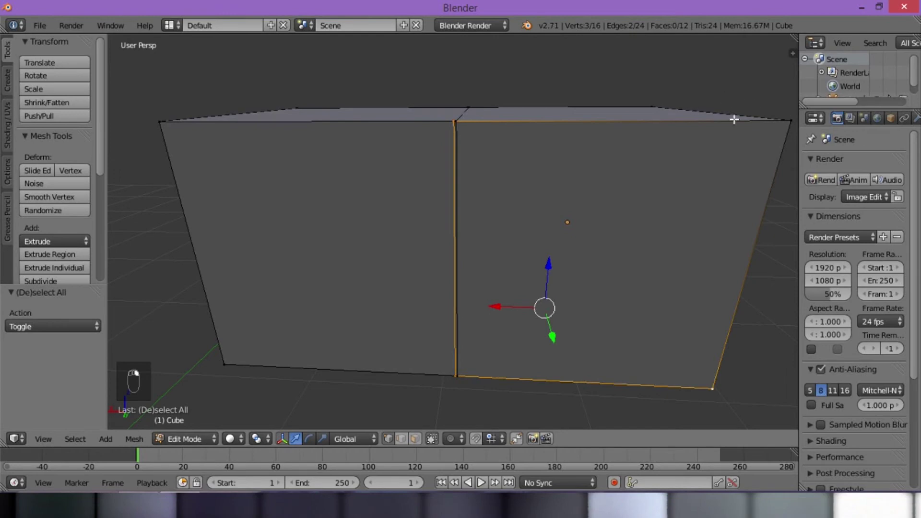
shift+right_click(784, 119)
shift+right_click(647, 102)
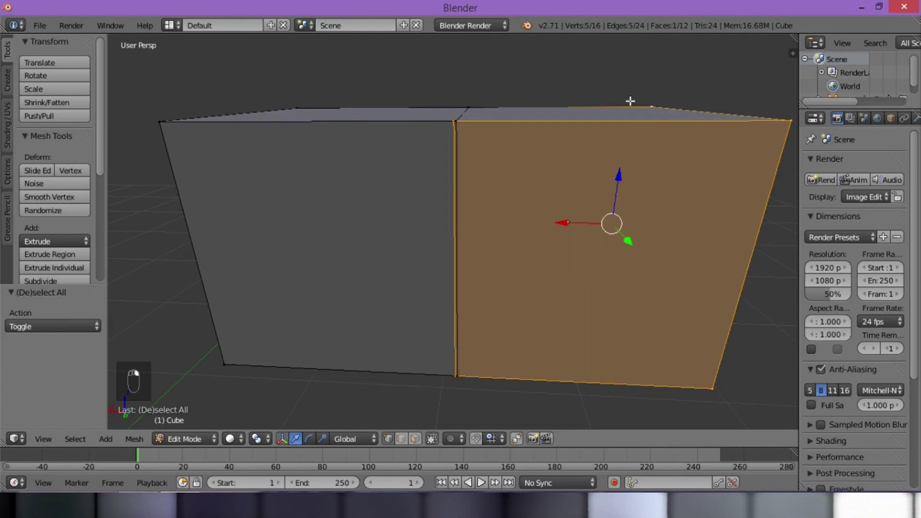
middle_drag(647, 102, 609, 158)
shift+right_click(461, 65)
middle_drag(462, 64, 479, 397)
shift+right_click(478, 398)
shift+right_click(540, 318)
middle_drag(541, 318, 414, 274)
shift+right_click(435, 342)
key(g)
key(x)
click(334, 225)
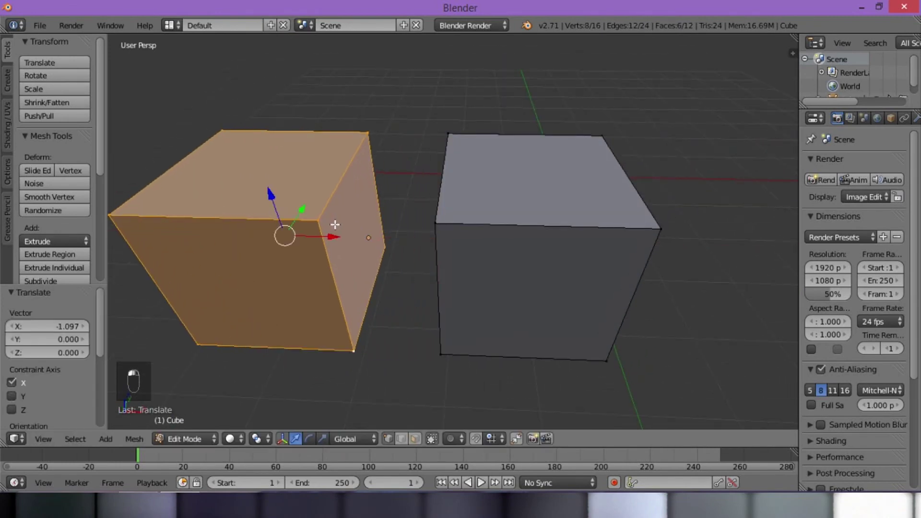
Return to Object Mode, toggle the joined object's selection, and move both separated boxes together along X.
click(191, 441)
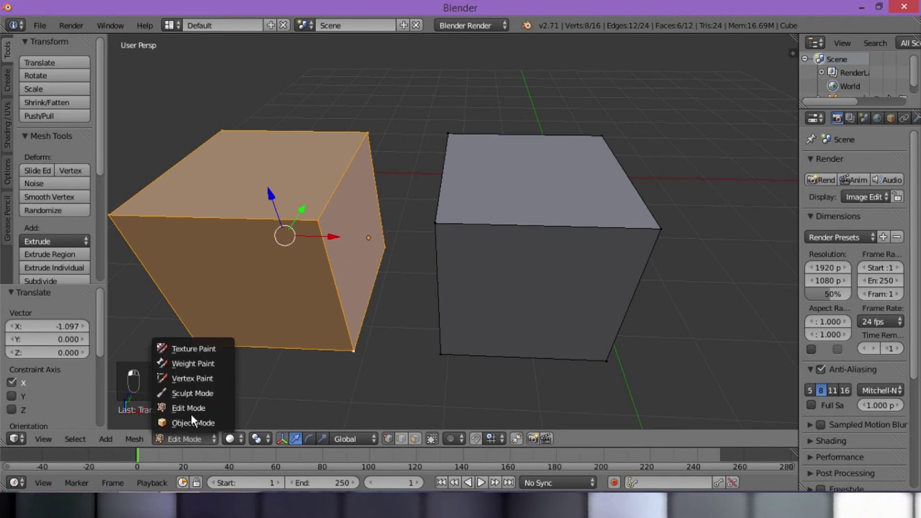
click(195, 423)
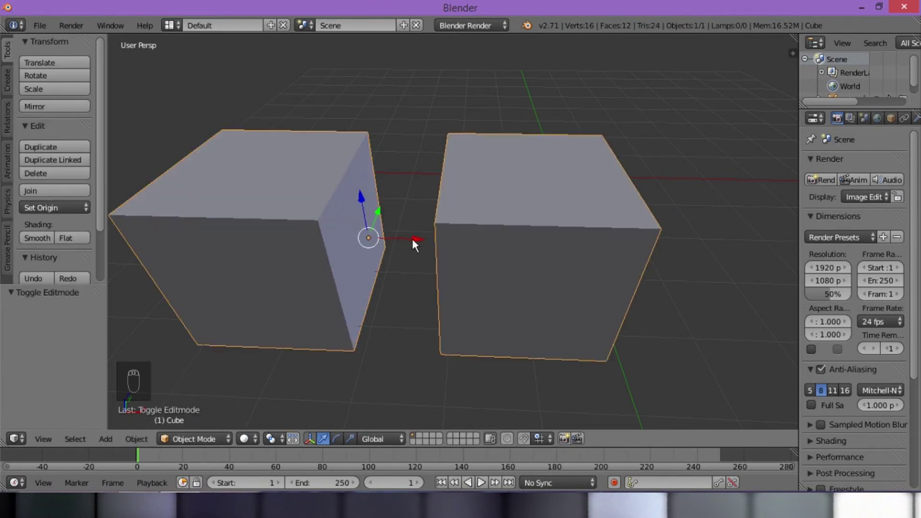
key(a)
key(a)
key(a)
key(a)
drag(414, 239, 488, 204)
Undo the object move, the vertex separation and the join until the two cubes are separate objects again.
key(ctrl+z)
key(ctrl+z)
key(ctrl+z)
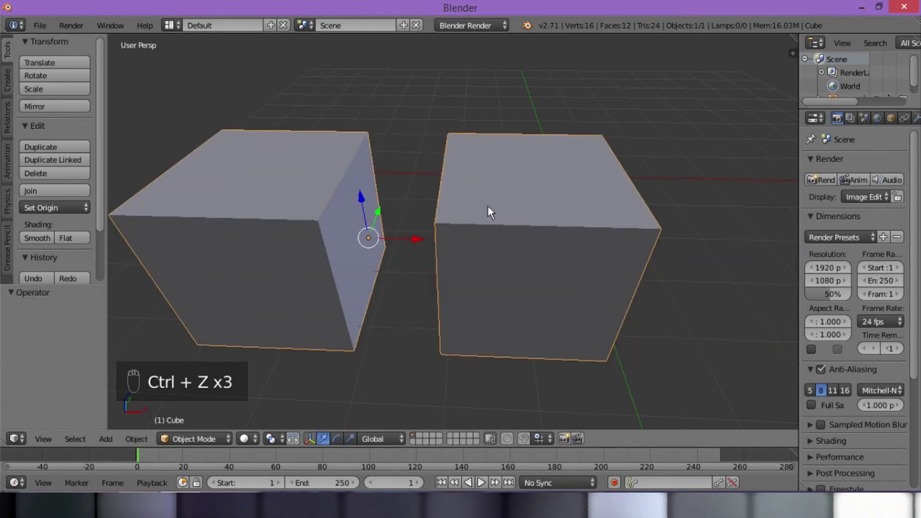
key(ctrl+z)
key(ctrl+z)
key(ctrl+z)
key(ctrl+z)
key(ctrl+z)
key(ctrl+z)
key(ctrl+z)
key(ctrl+z)
key(ctrl+z)
key(ctrl+z)
key(ctrl+z)
key(ctrl+z)
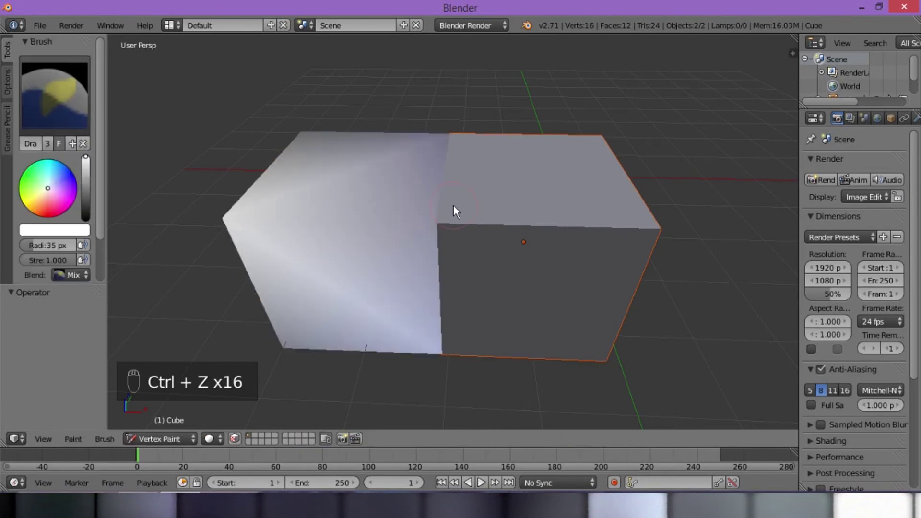
Switch back to Object Mode and delete both cubes one after the other.
click(160, 439)
click(153, 425)
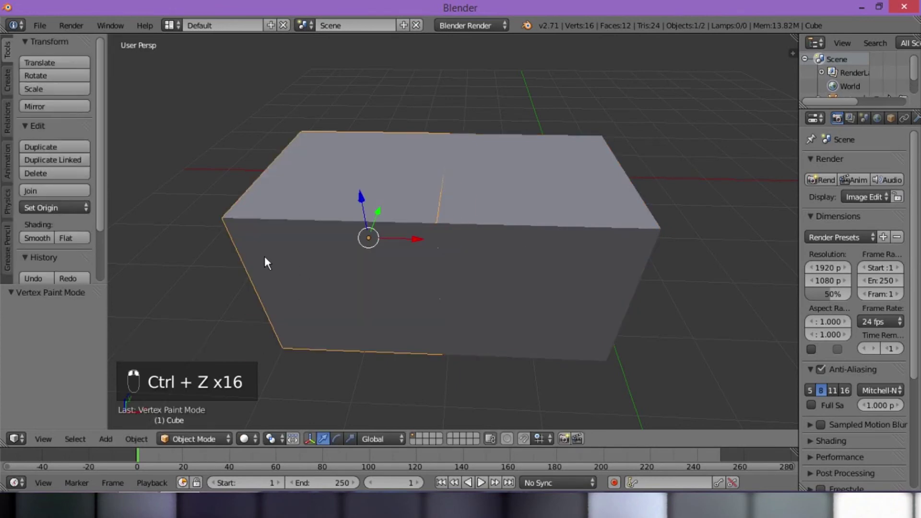
click(36, 174)
right_click(492, 262)
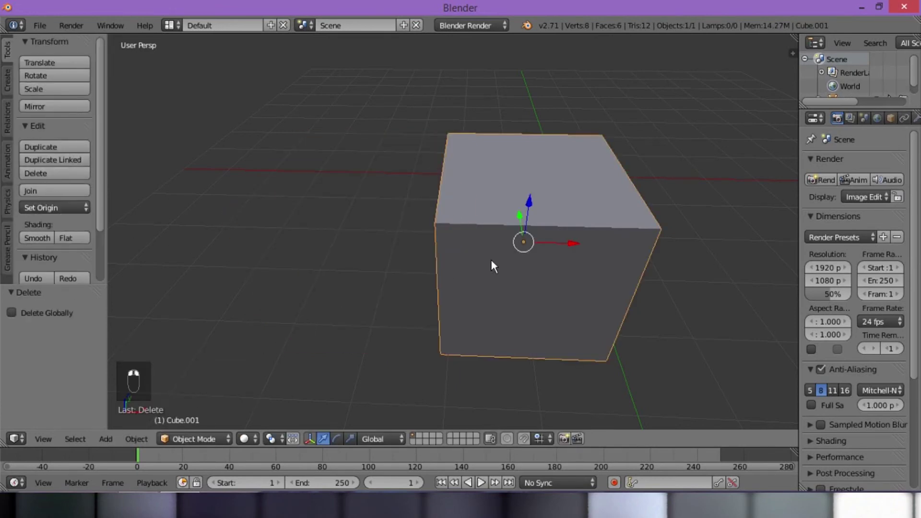
click(201, 437)
click(191, 409)
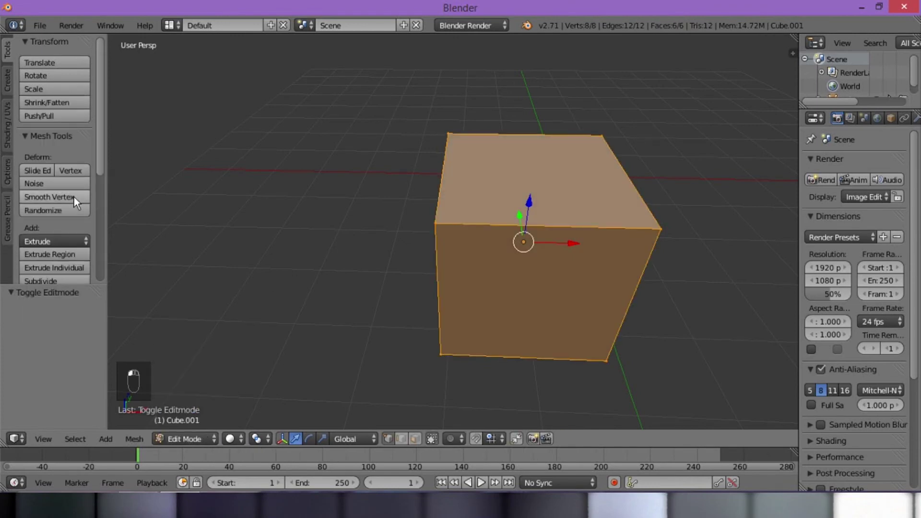
click(180, 439)
click(177, 425)
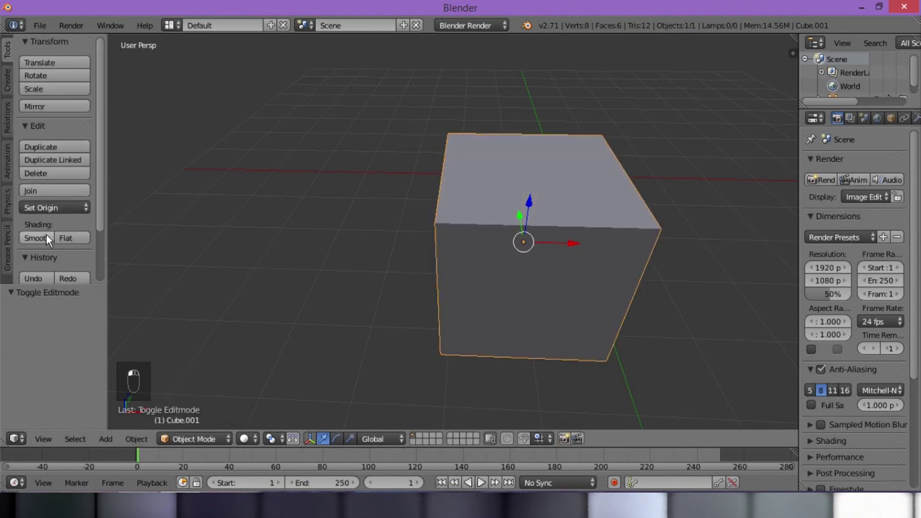
click(60, 173)
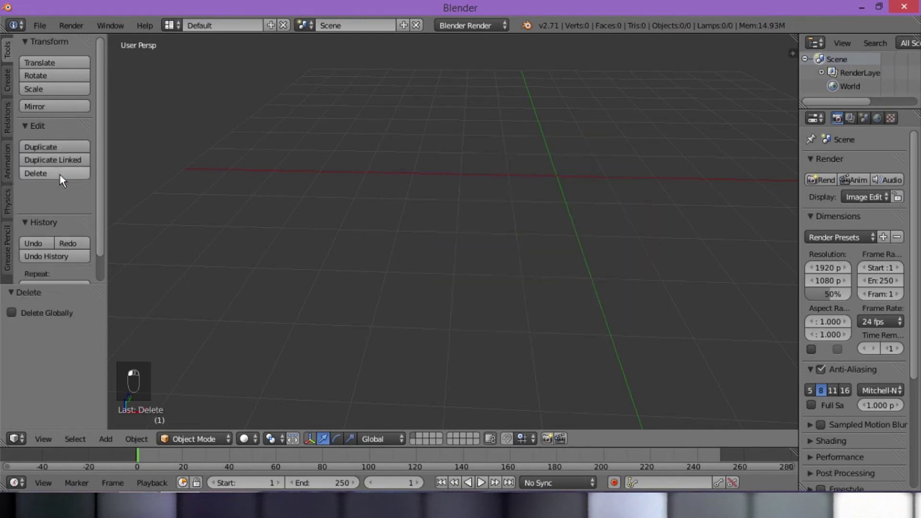
Add a plane and move it about 4.252 along X.
click(7, 86)
click(45, 76)
middle_drag(398, 356, 277, 199)
drag(278, 187, 552, 257)
middle_drag(470, 358, 297, 398)
Put the plane into Edit Mode.
click(192, 439)
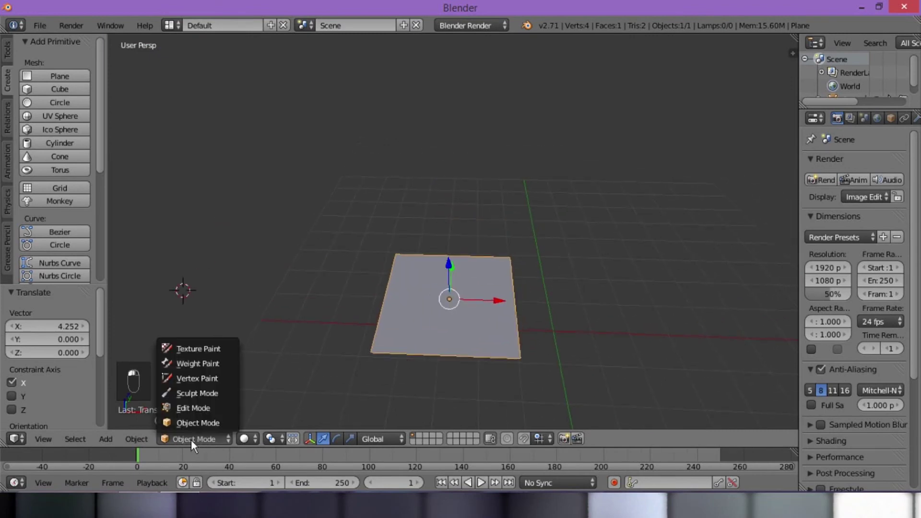
click(207, 415)
middle_drag(364, 288, 412, 247)
scroll(418, 220, up, 4)
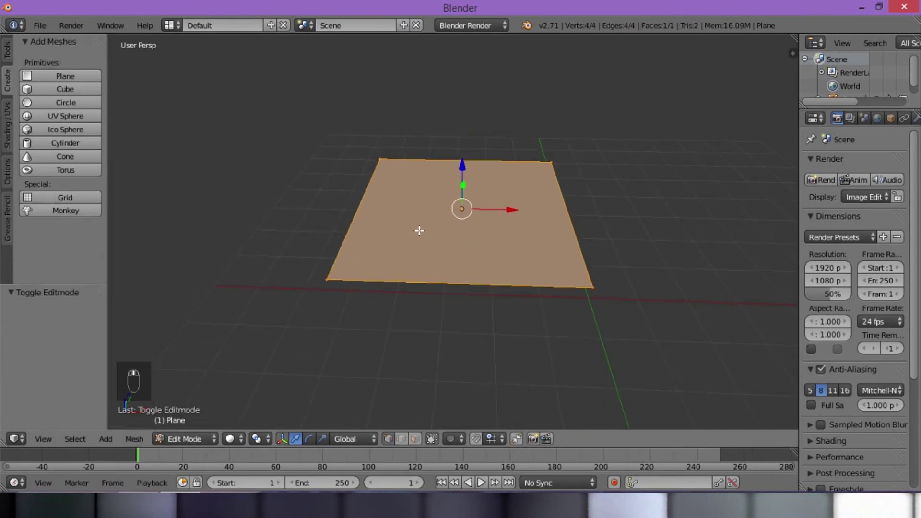
Try extruding the plane upward as a region and undo the extrusion.
click(8, 50)
scroll(59, 184, down, 5)
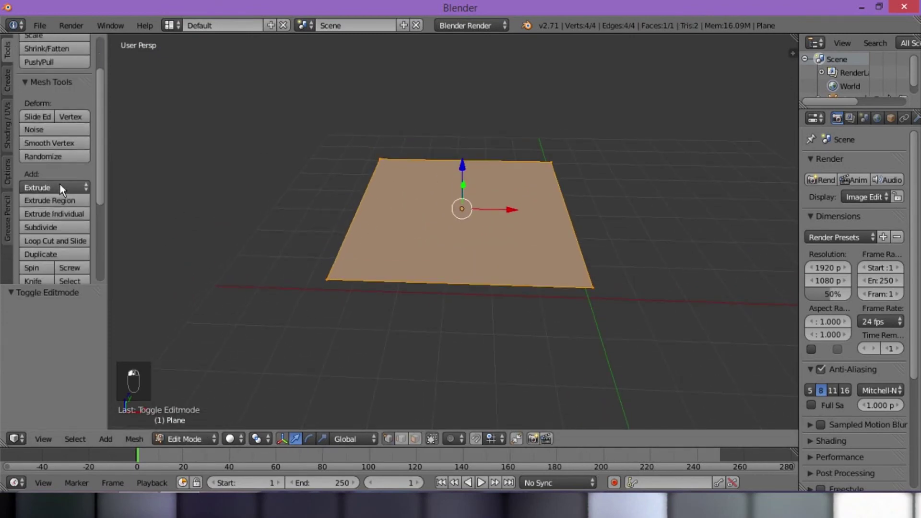
click(48, 108)
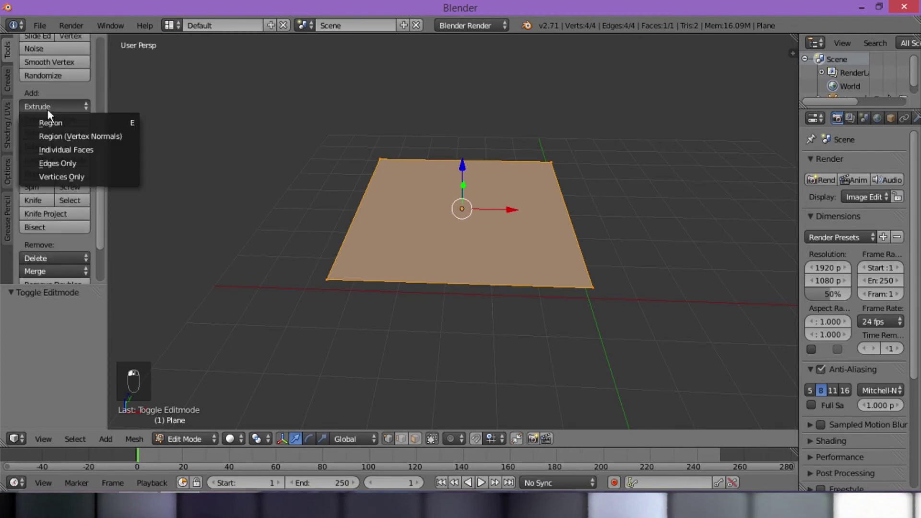
click(50, 120)
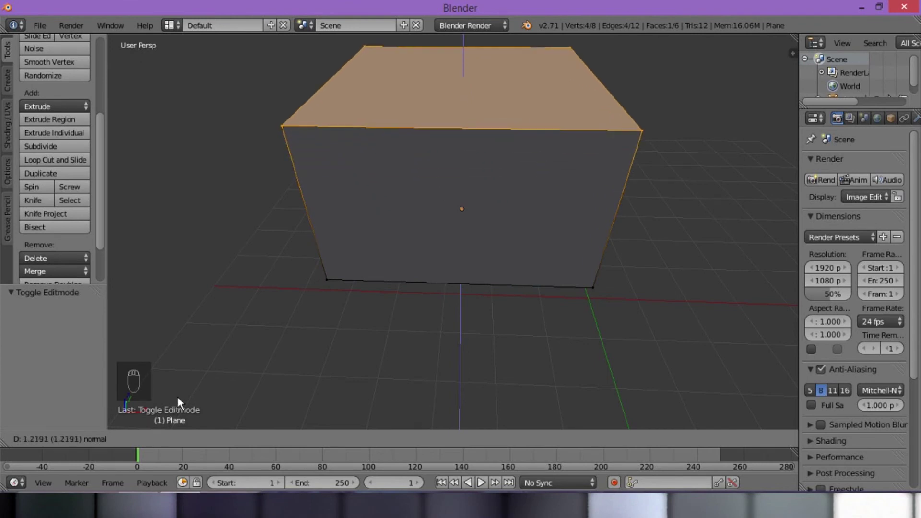
click(210, 399)
key(ctrl+z)
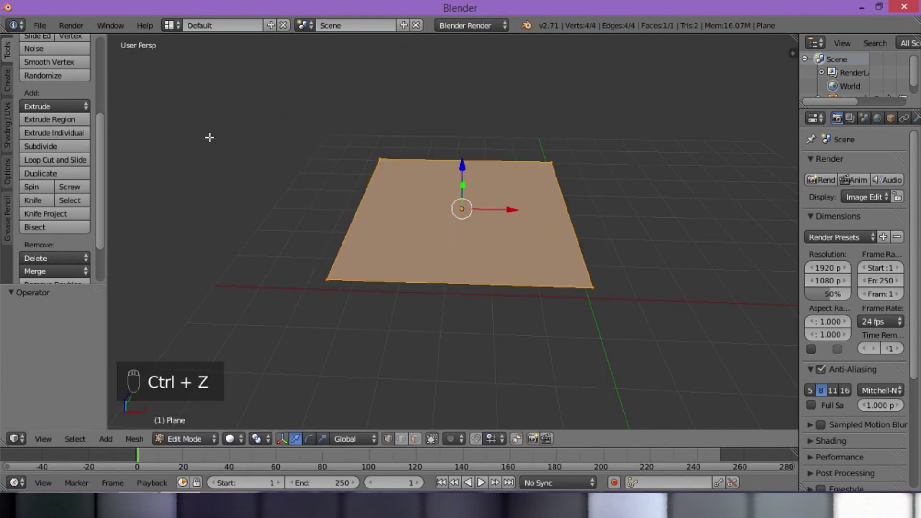
Extrude the plane as a region in place and raise the new face about 0.868 along Z.
click(85, 103)
click(84, 115)
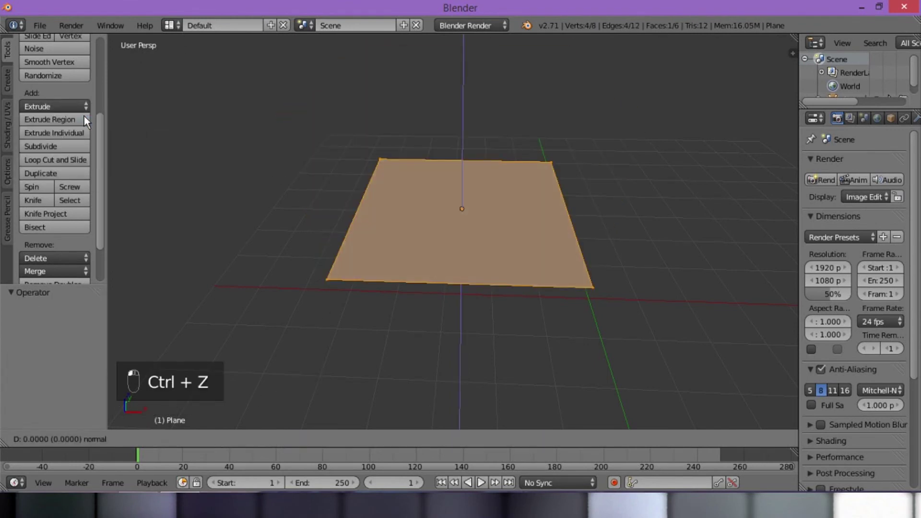
right_click(84, 115)
drag(467, 172, 459, 84)
Inspect the extruded box and reselect the four corner vertices of its top face.
middle_drag(589, 250, 432, 208)
scroll(432, 267, up, 5)
middle_drag(508, 312, 502, 197)
scroll(465, 214, up, 4)
scroll(445, 178, down, 4)
right_click(572, 237)
middle_drag(570, 156, 452, 205)
right_click(450, 207)
shift+right_click(495, 130)
shift+right_click(329, 118)
shift+right_click(202, 185)
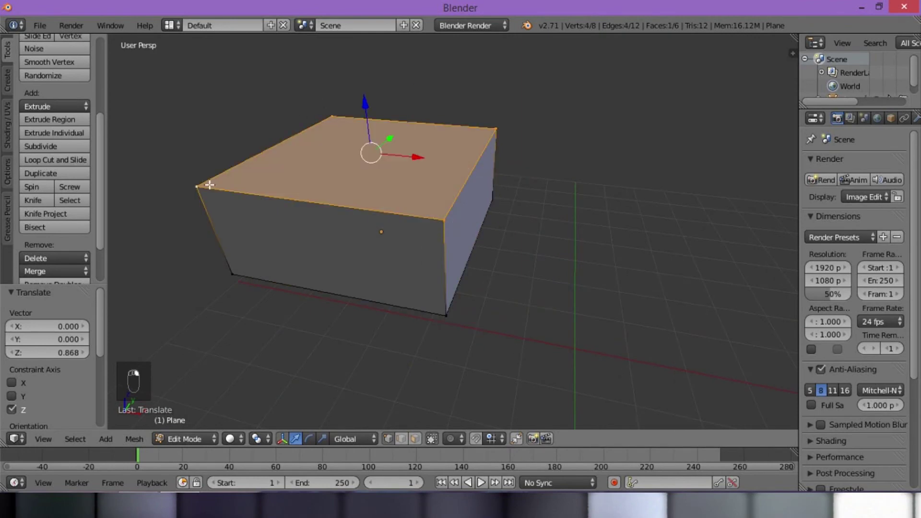
Extrude the top face as a region again and raise it about 0.825 along Z.
scroll(219, 185, down, 2)
click(74, 106)
click(74, 125)
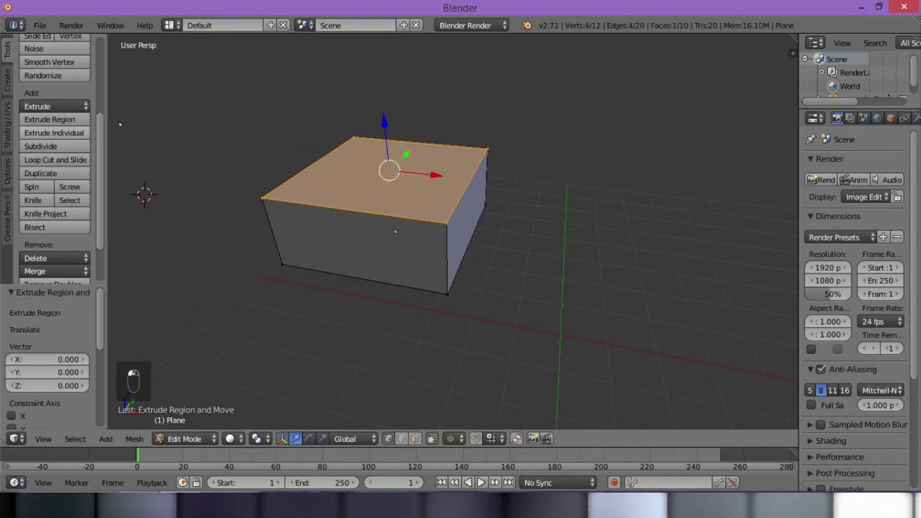
click(607, 235)
Try moving one mid-level corner vertex of the box along X, undo the move and clear the selection.
middle_drag(607, 235, 354, 307)
right_click(527, 299)
key(g)
key(x)
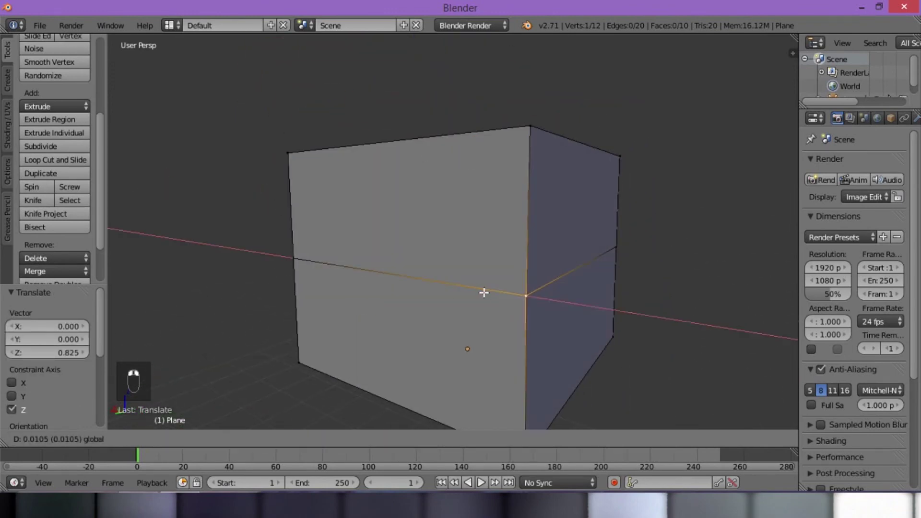
click(454, 333)
key(ctrl+z)
middle_drag(454, 331, 435, 297)
key(a)
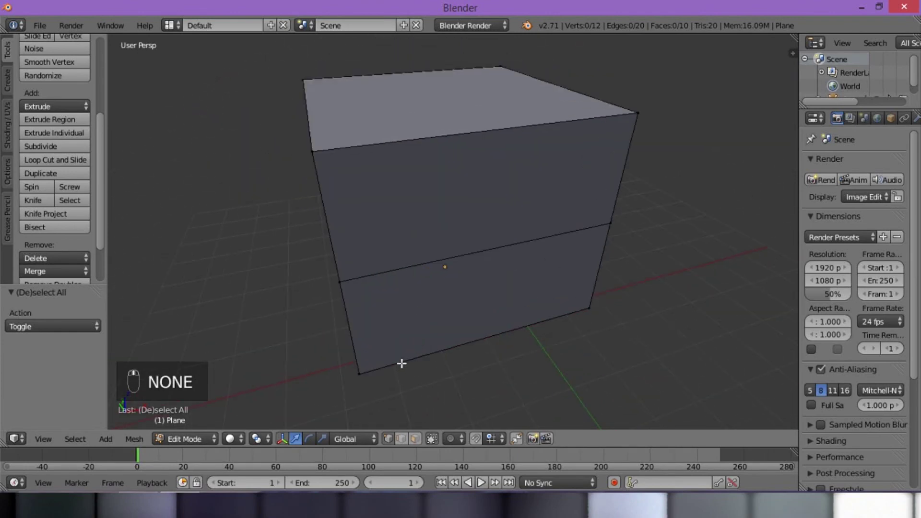
Undo both upward extrusions, back to the original flat plane.
key(ctrl+z)
key(ctrl+z)
key(ctrl+z)
key(ctrl+z)
key(ctrl+z)
key(ctrl+z)
key(ctrl+z)
key(ctrl+z)
key(ctrl+z)
key(ctrl+z)
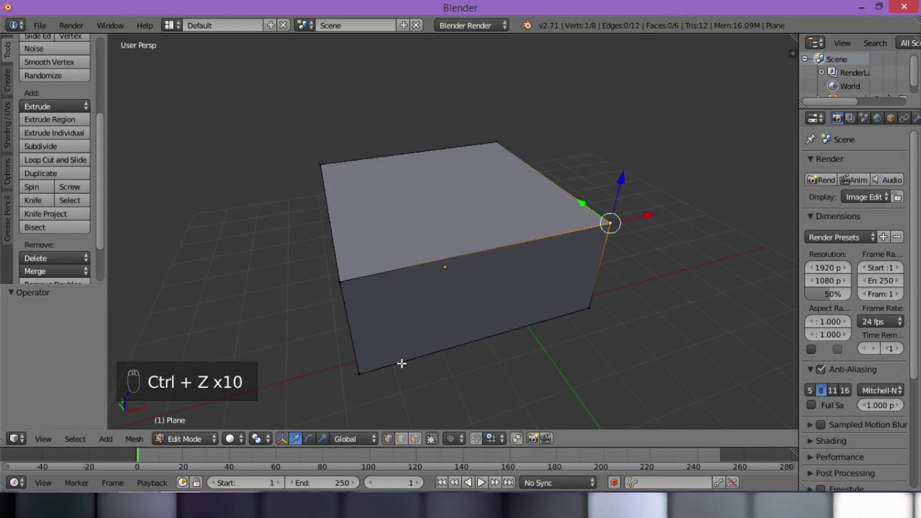
key(ctrl+z)
key(ctrl+z)
key(ctrl+z)
key(ctrl+z)
key(ctrl+z)
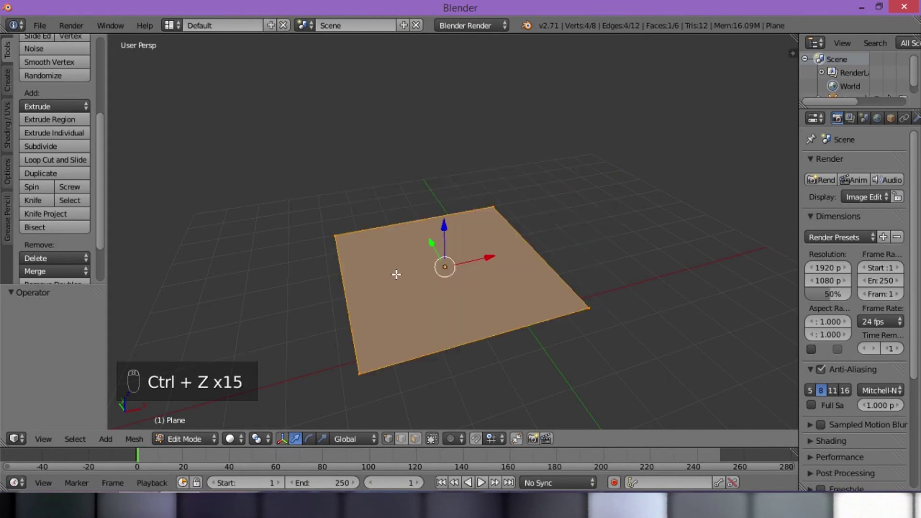
key(ctrl+z)
Try subdividing the plane with only one corner vertex selected, and undo the attempt.
key(a)
middle_drag(417, 356, 366, 334)
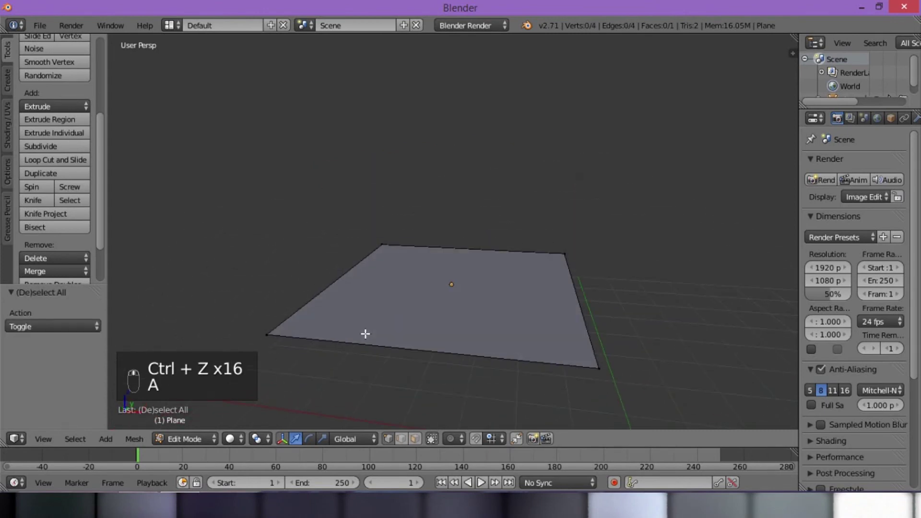
right_click(586, 358)
middle_drag(333, 282, 358, 267)
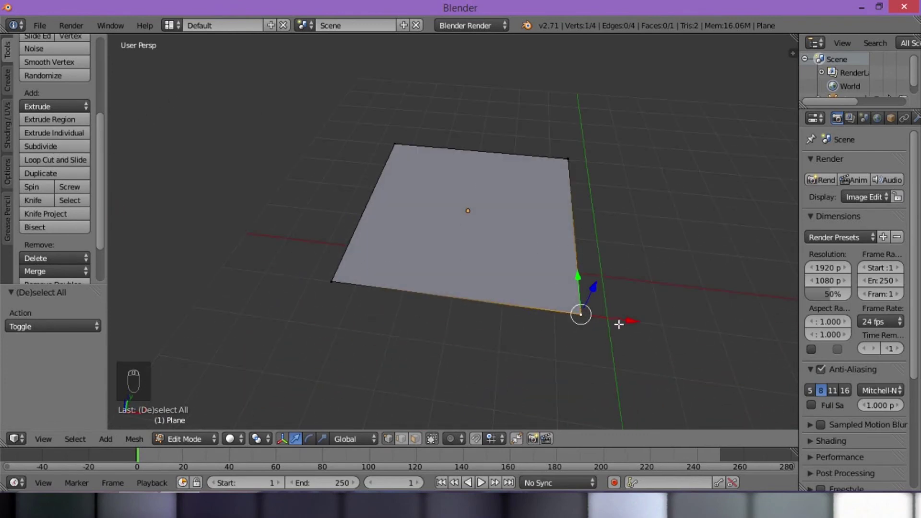
click(48, 152)
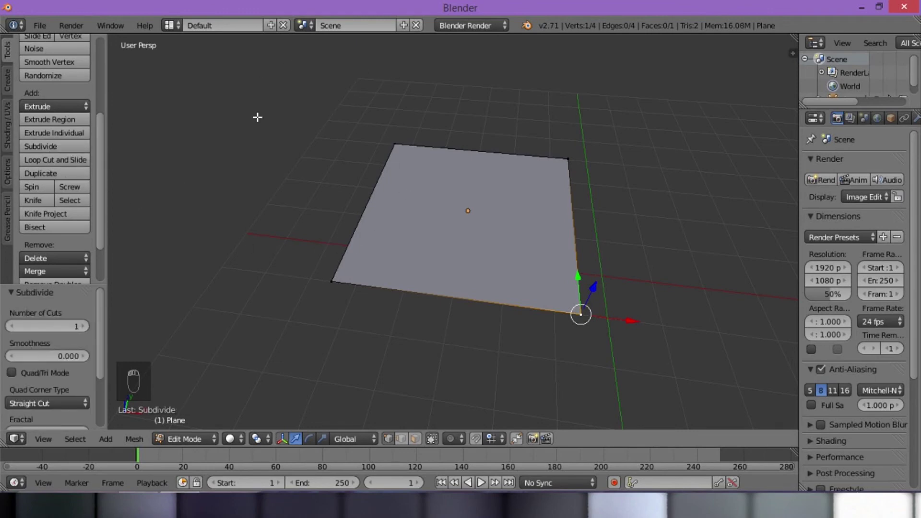
key(ctrl+z)
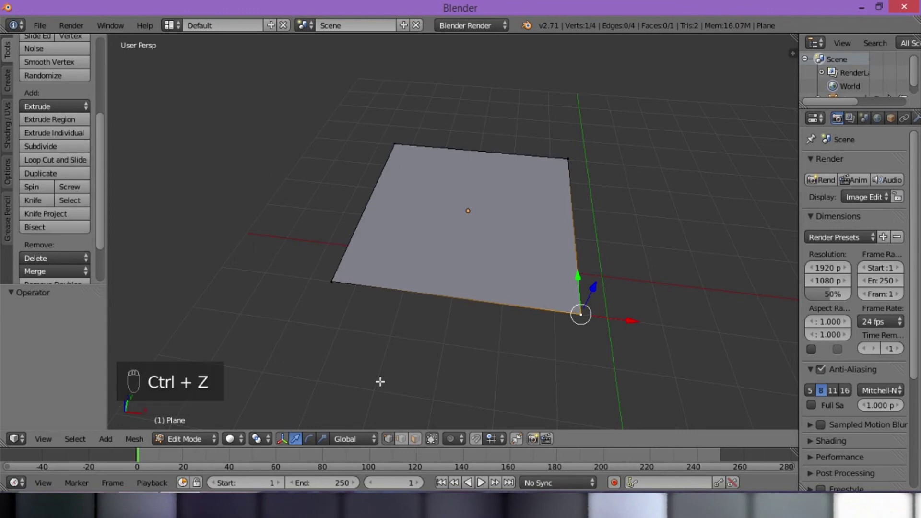
Add the neighbouring corner vertex to the selection and subdivide the edge between the two with one cut.
shift+right_click(568, 155)
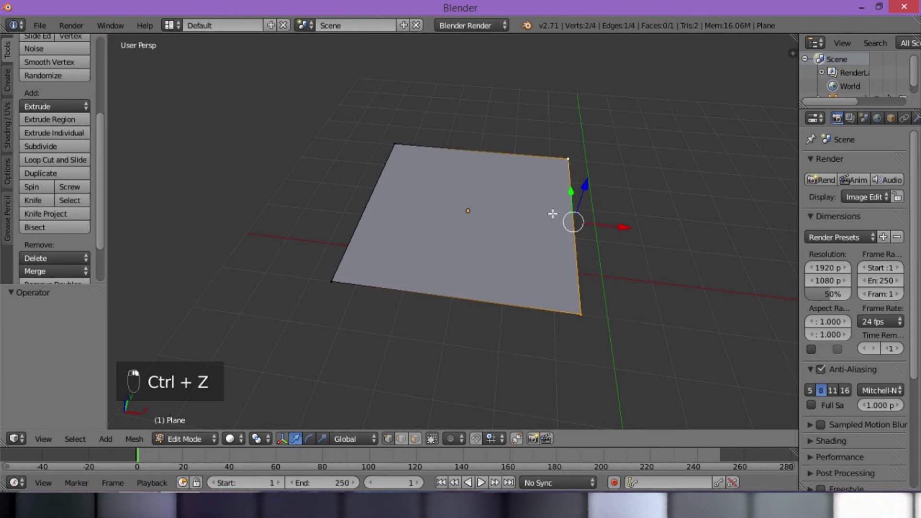
shift+middle_drag(587, 219, 504, 230)
click(47, 145)
middle_drag(492, 296, 491, 146)
Select only the subdivided edge's midpoint vertex and raise it about 0.197 along Z.
key(a)
right_click(524, 188)
key(g)
key(z)
click(532, 194)
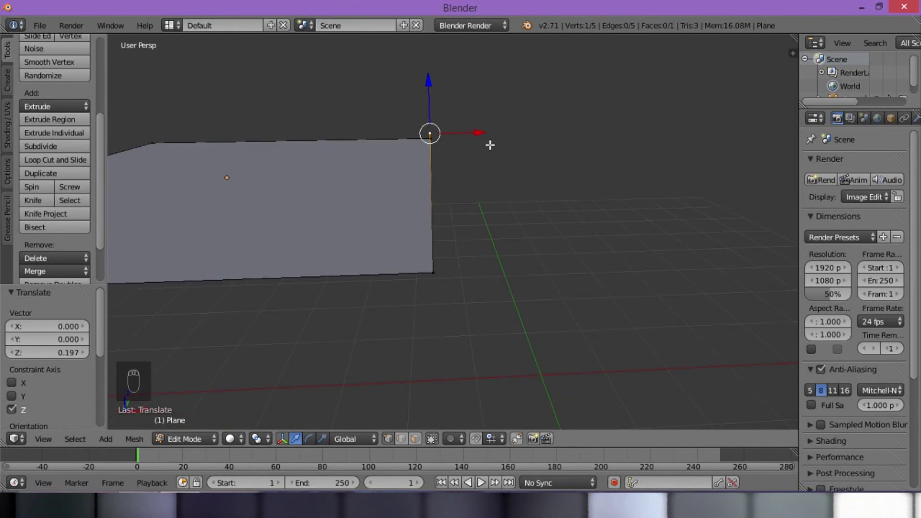
Reposition the midpoint vertex along X, finishing with a move of about 0.327 outward to form a pointed end.
key(g)
key(x)
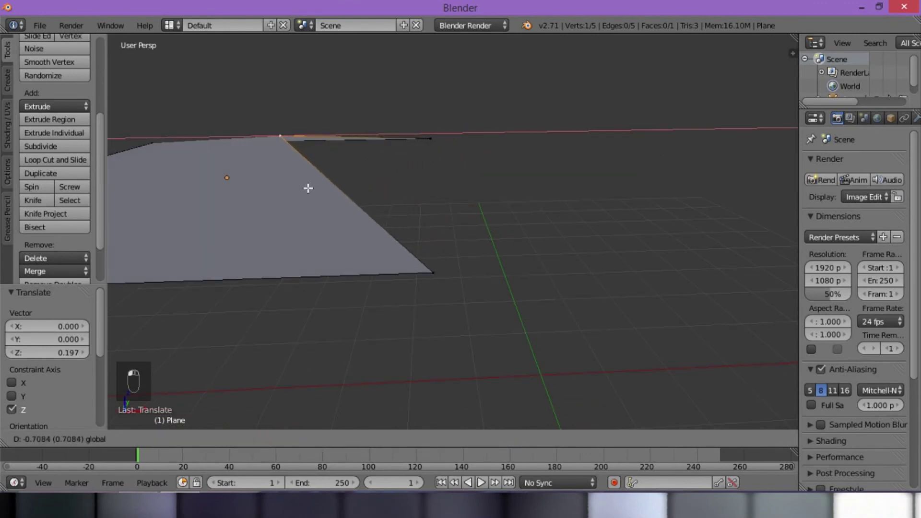
click(553, 187)
middle_drag(553, 187, 475, 218)
drag(482, 108, 482, 89)
middle_drag(531, 169, 501, 174)
drag(506, 123, 518, 91)
middle_drag(434, 284, 401, 312)
middle_drag(450, 291, 399, 188)
Select the two corner vertices beside the pointed tip, scale them apart along Y and clear the selection.
shift+right_click(552, 248)
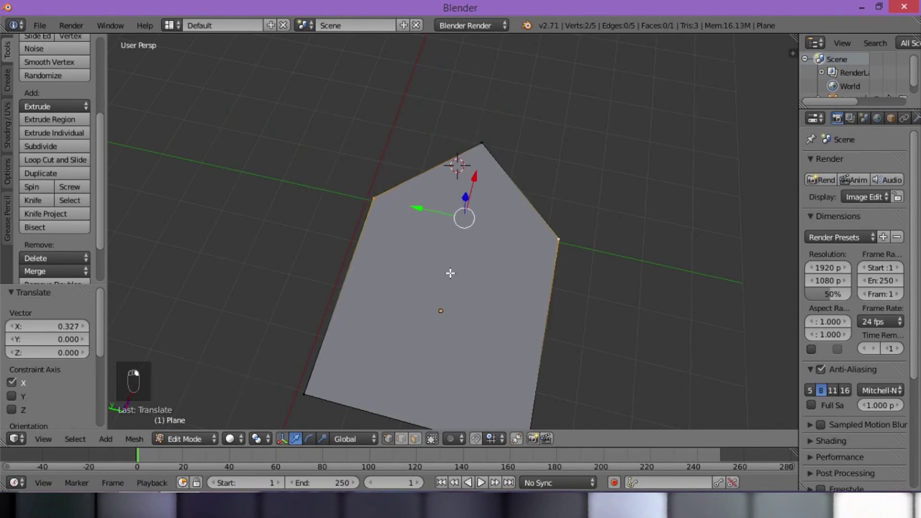
key(s)
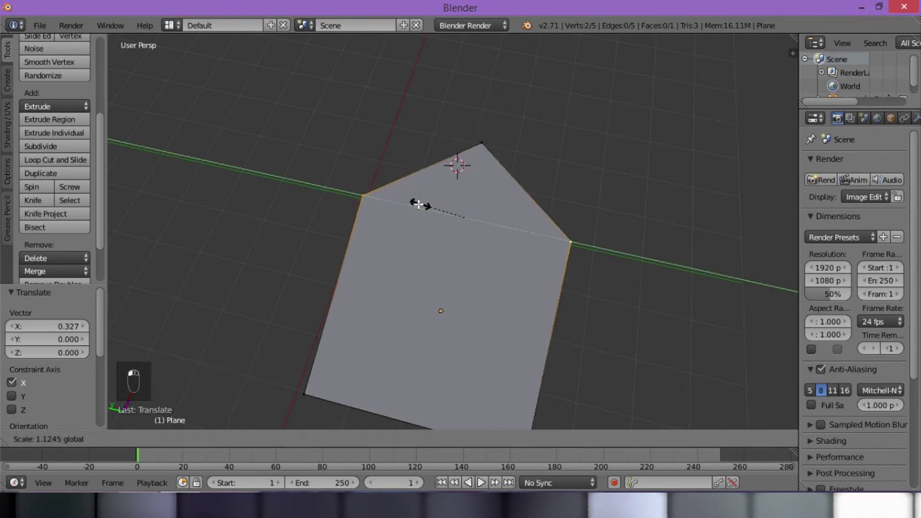
click(402, 200)
scroll(370, 315, down, 2)
key(a)
middle_drag(371, 314, 363, 282)
Undo the scaling of the corner vertices and the moves of the midpoint vertex.
key(ctrl+z)
key(ctrl+z)
key(ctrl+z)
key(ctrl+z)
key(ctrl+z)
key(ctrl+z)
key(ctrl+z)
key(ctrl+z)
key(ctrl+z)
key(ctrl+z)
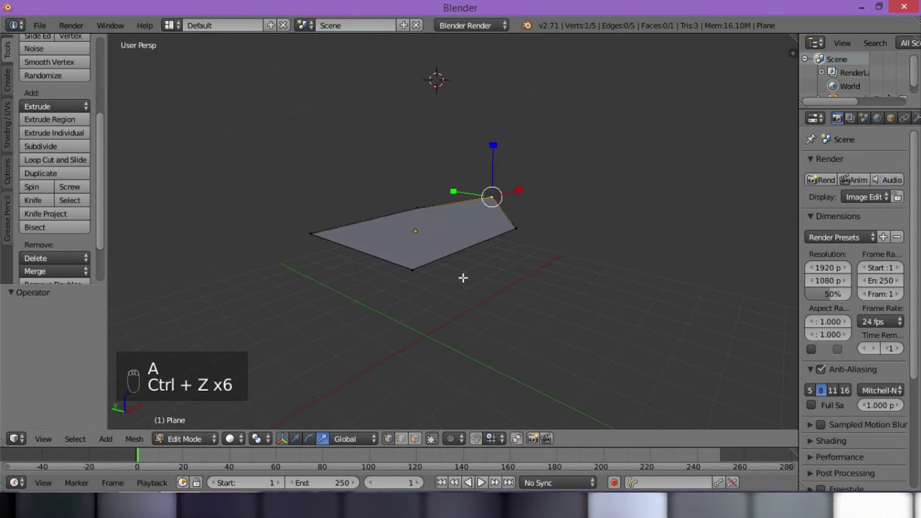
key(ctrl+z)
key(ctrl+z)
Select the edge's midpoint vertex, switch the manipulator to translate and move the vertex about 0.549 along X.
middle_drag(504, 251, 437, 259)
right_click(413, 237)
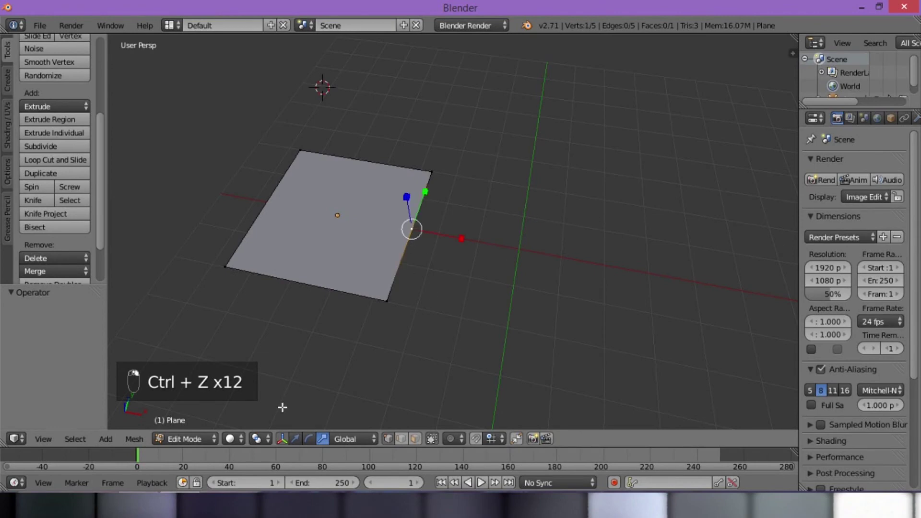
click(296, 439)
drag(470, 229, 511, 249)
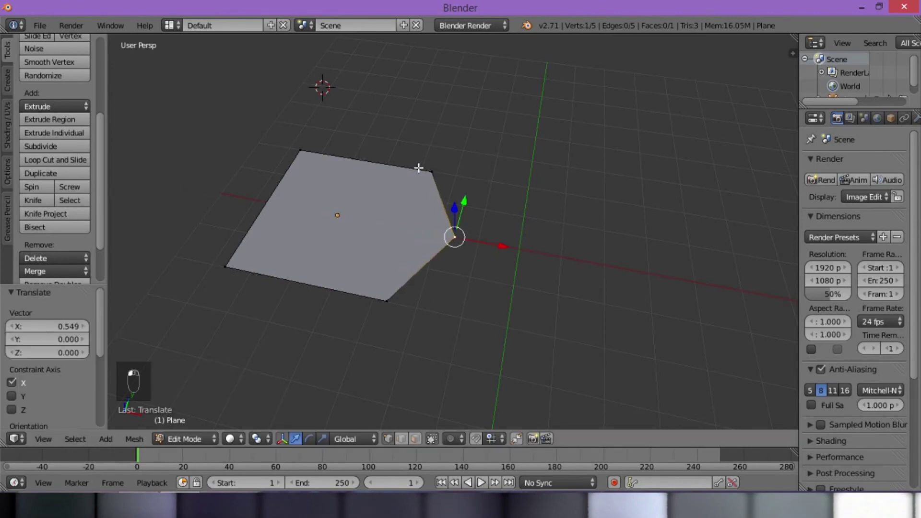
Undo the midpoint vertex's X move and the edge subdivision.
key(ctrl+z)
key(ctrl+z)
key(ctrl+z)
key(ctrl+z)
key(ctrl+z)
key(ctrl+z)
key(ctrl+z)
key(ctrl+z)
key(ctrl+z)
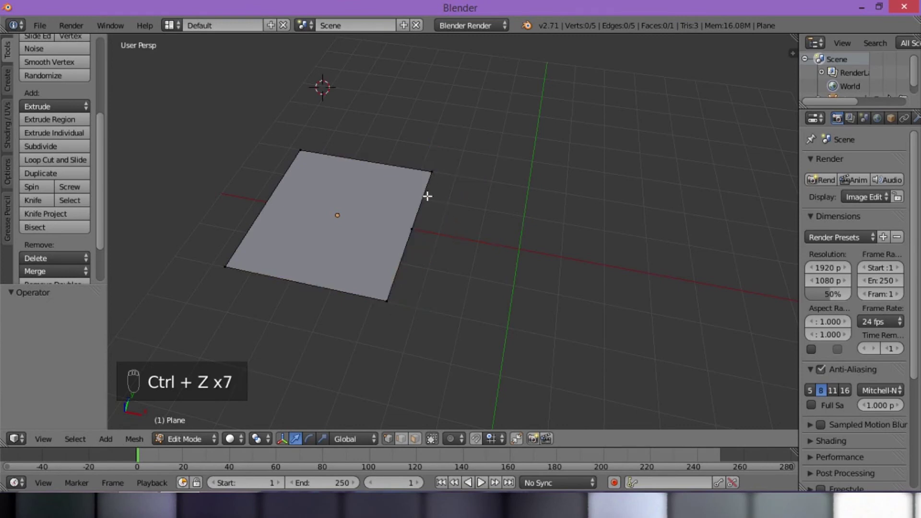
key(ctrl+z)
key(ctrl+z)
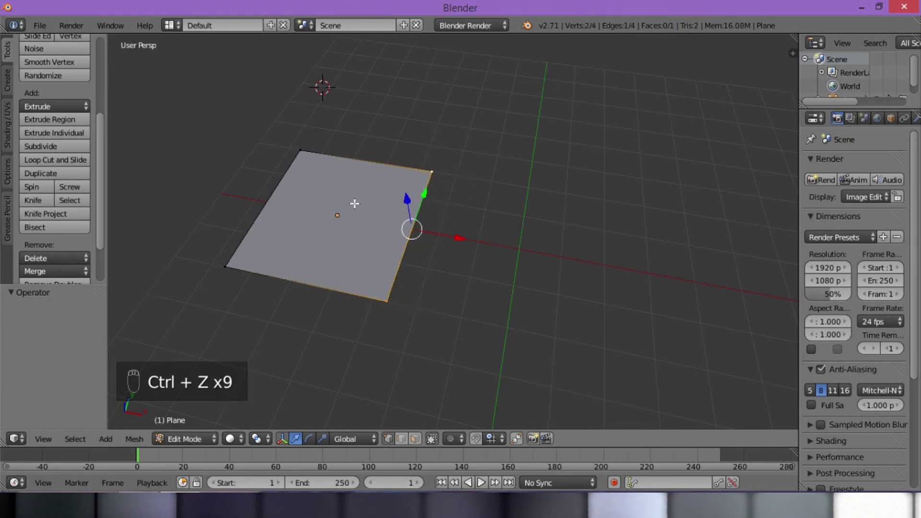
Select the whole plane and subdivide it nine times with one cut each.
key(a)
key(a)
key(a)
middle_drag(284, 316, 362, 301)
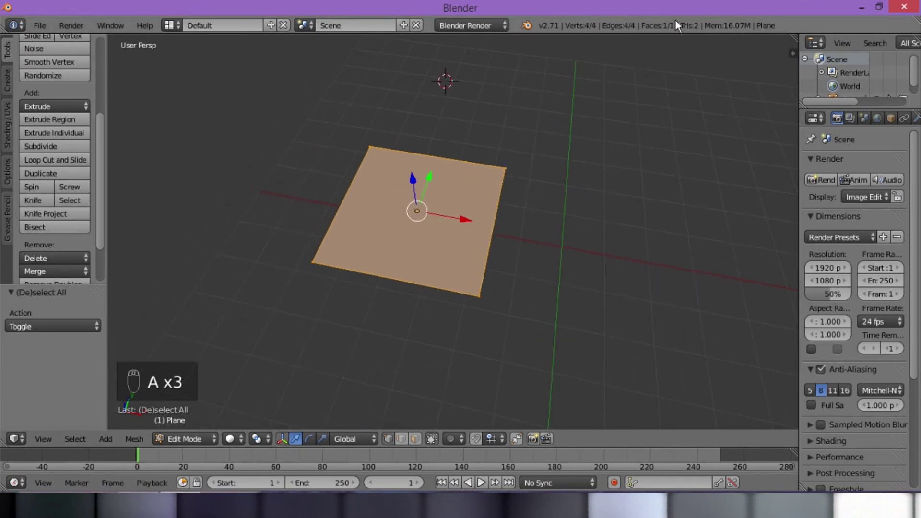
click(67, 148)
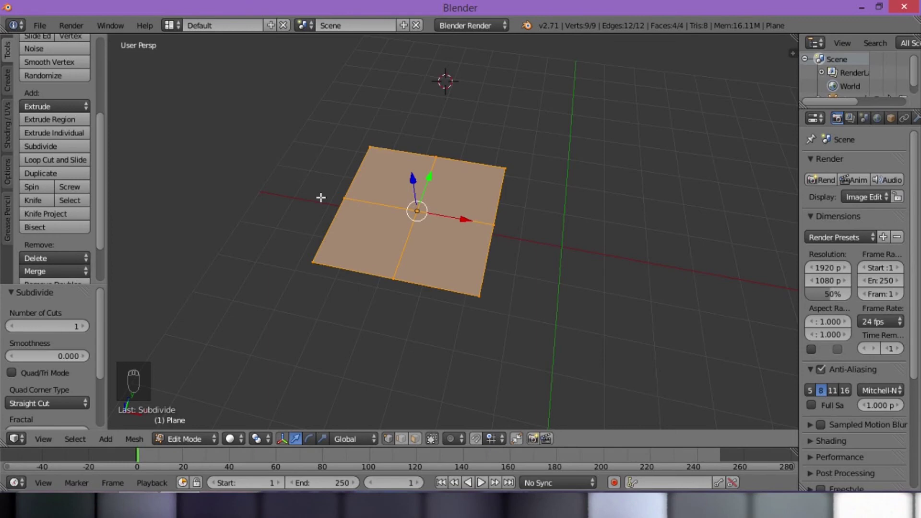
click(40, 148)
click(40, 148)
click(40, 149)
click(40, 149)
click(39, 149)
click(40, 150)
click(39, 149)
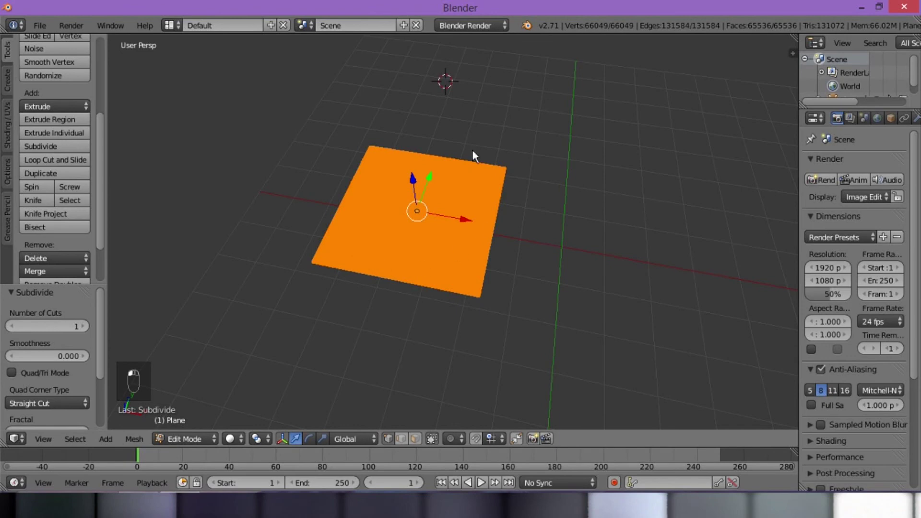
scroll(360, 244, up, 1)
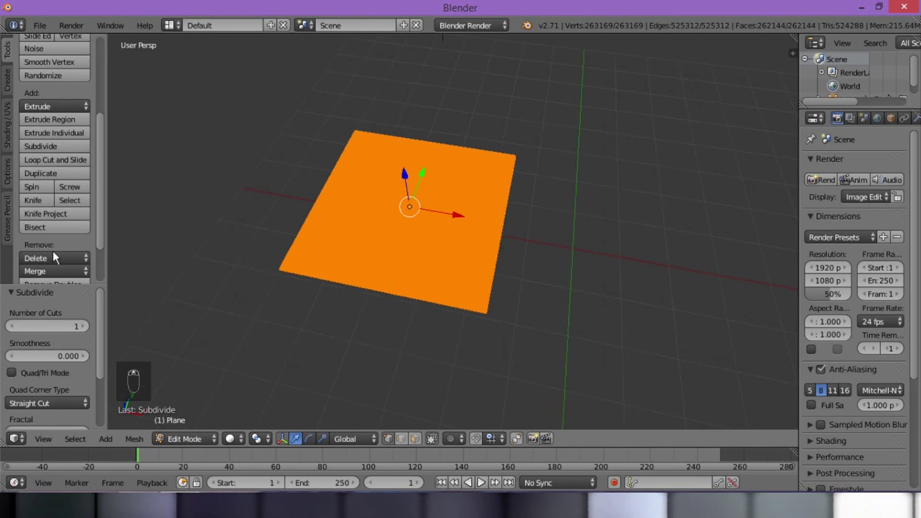
Delete all vertices of the subdivided plane.
click(52, 258)
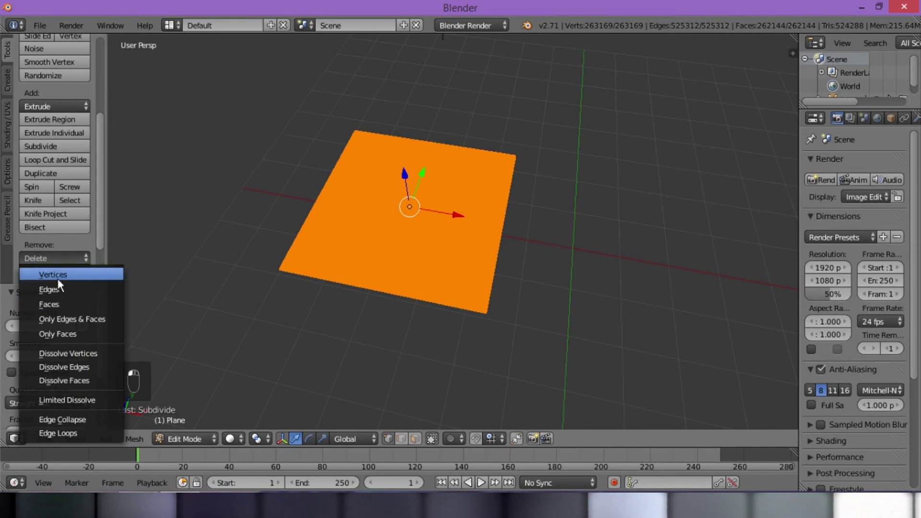
click(52, 274)
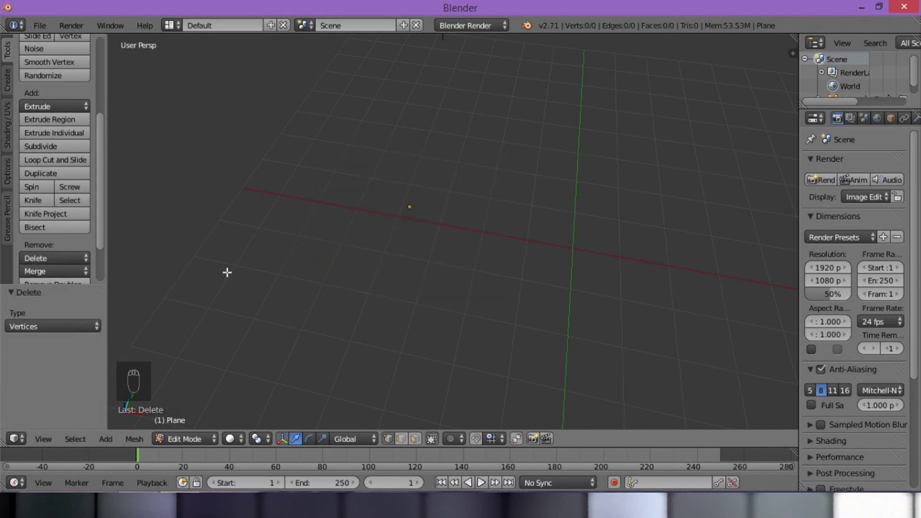
scroll(384, 290, down, 5)
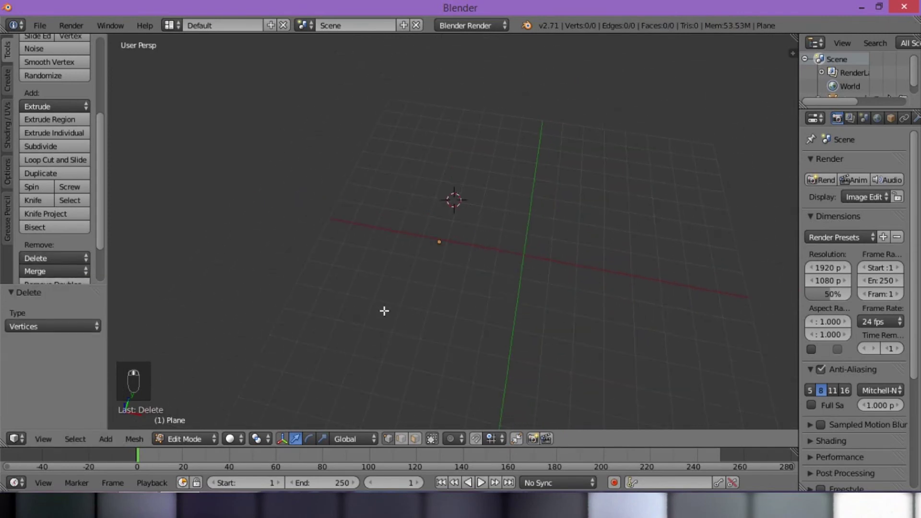
Add a new plane at the 3D cursor inside the current mesh and keep all its vertices selected.
click(7, 81)
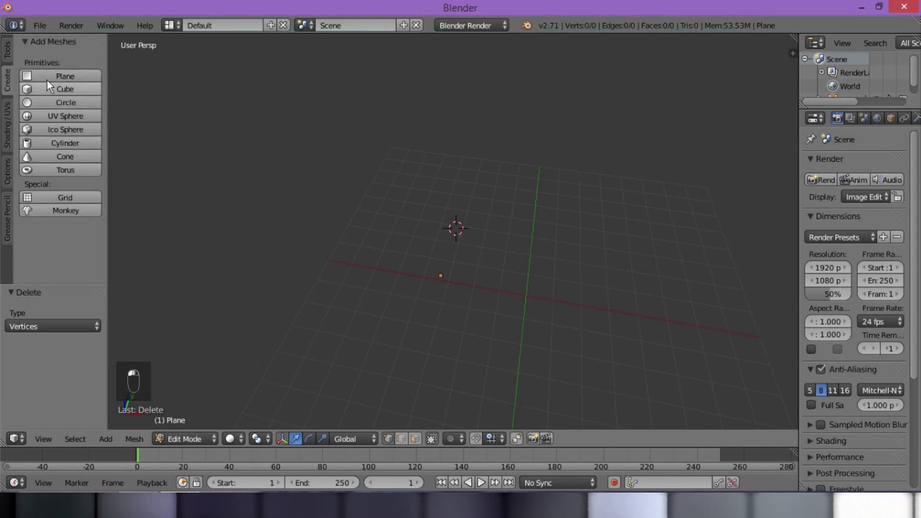
click(48, 74)
scroll(438, 275, up, 5)
middle_drag(438, 275, 482, 169)
key(a)
key(a)
middle_drag(607, 76, 486, 132)
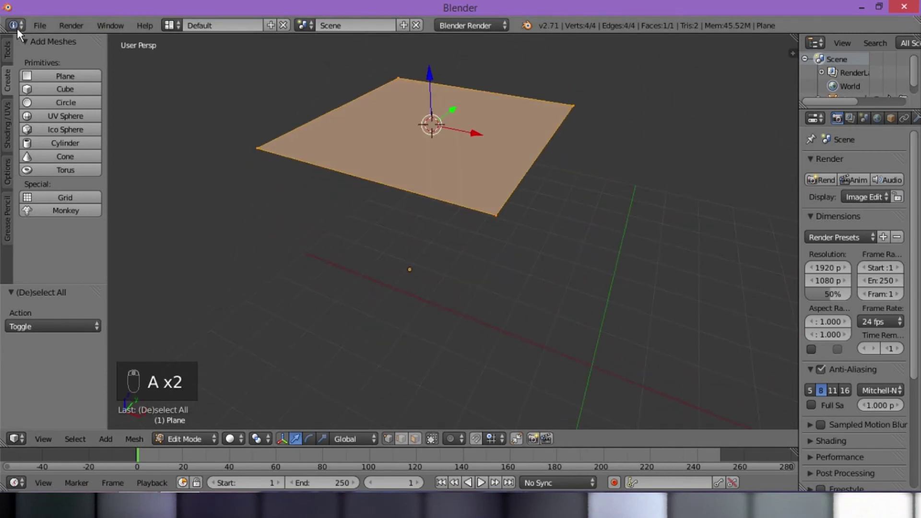
Add one loop cut across the new plane parallel to Y and slide it close to the +X edge.
click(8, 47)
scroll(85, 224, down, 5)
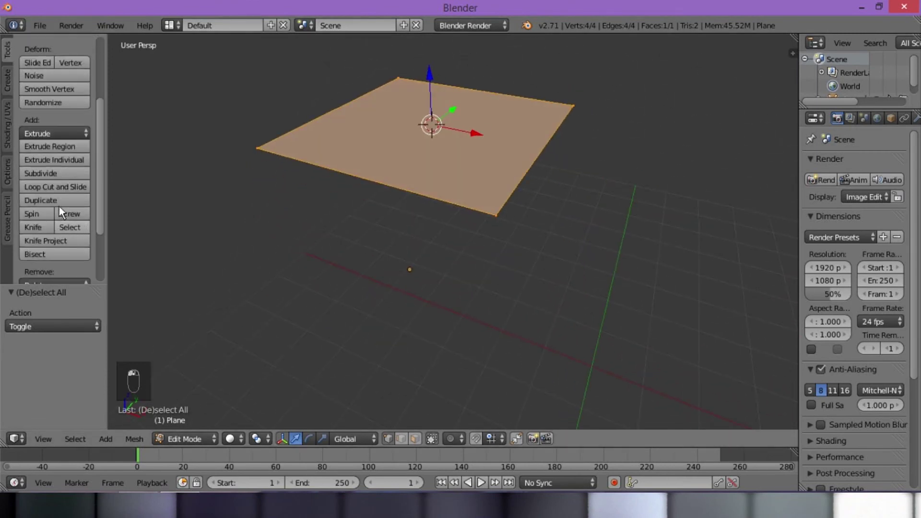
click(53, 186)
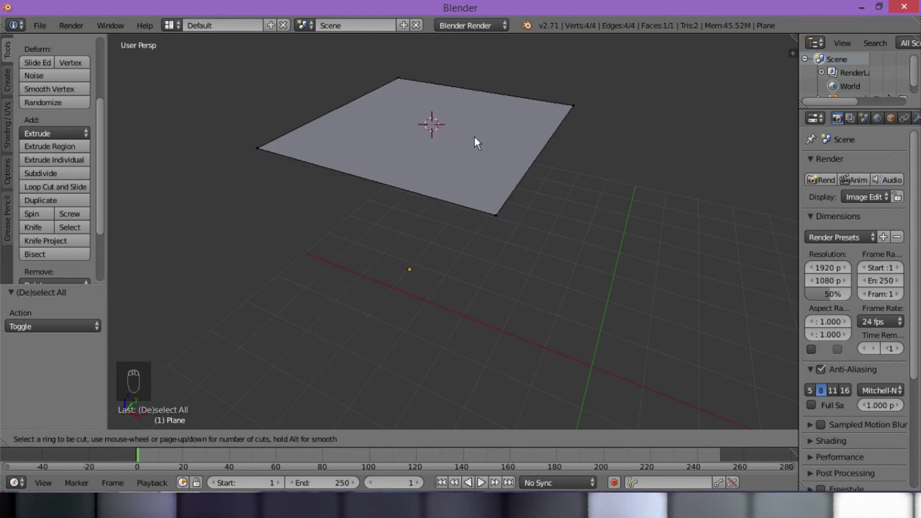
click(479, 90)
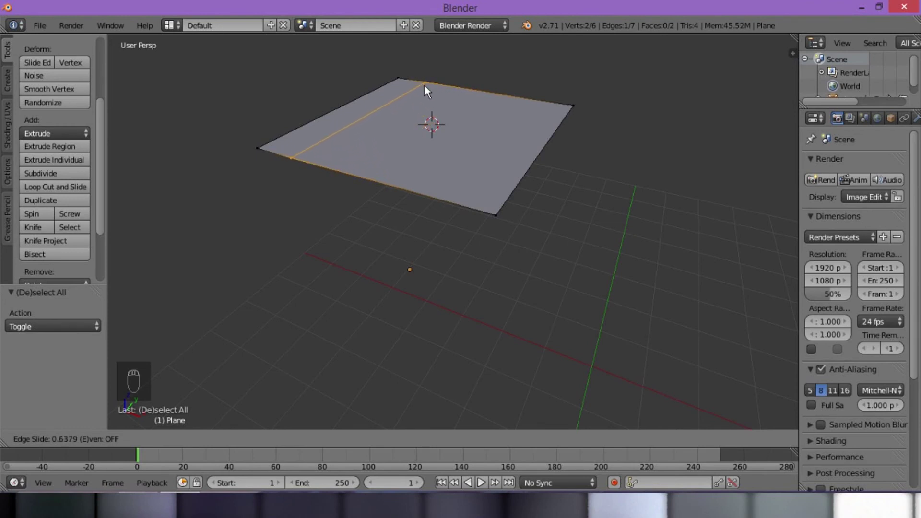
click(550, 120)
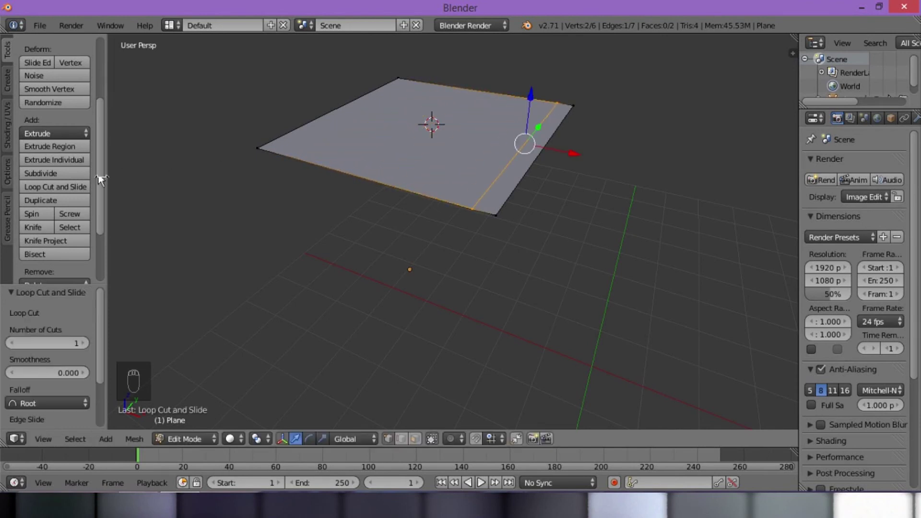
Add a perpendicular loop cut, slide it near the plane's -Y edge, and select the adjoining outer corner vertex.
click(57, 186)
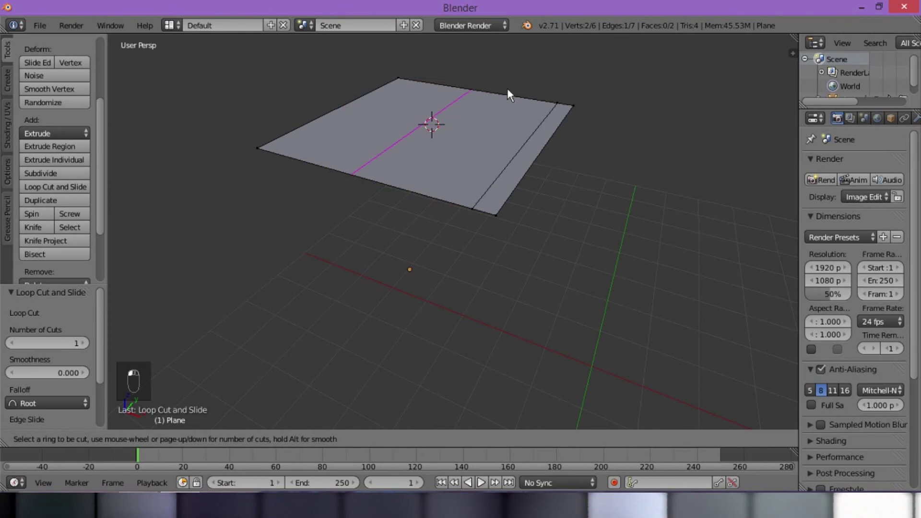
click(541, 144)
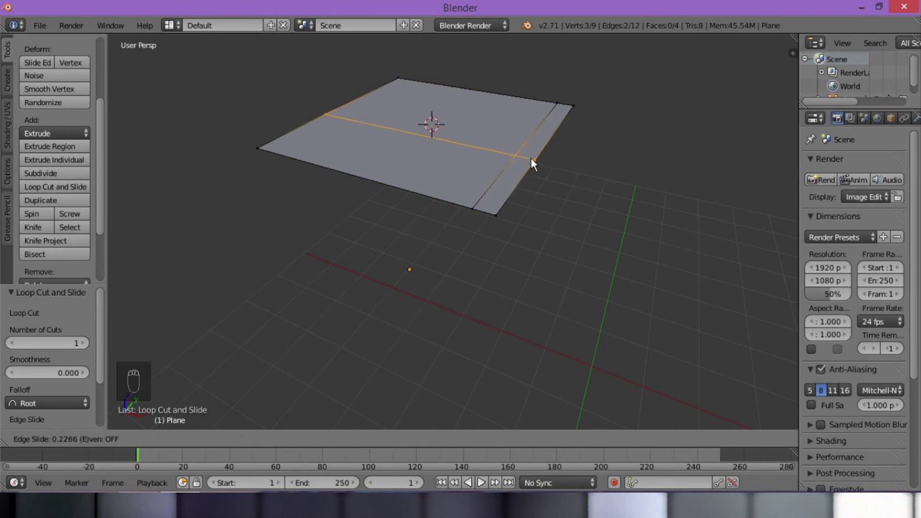
right_click(497, 207)
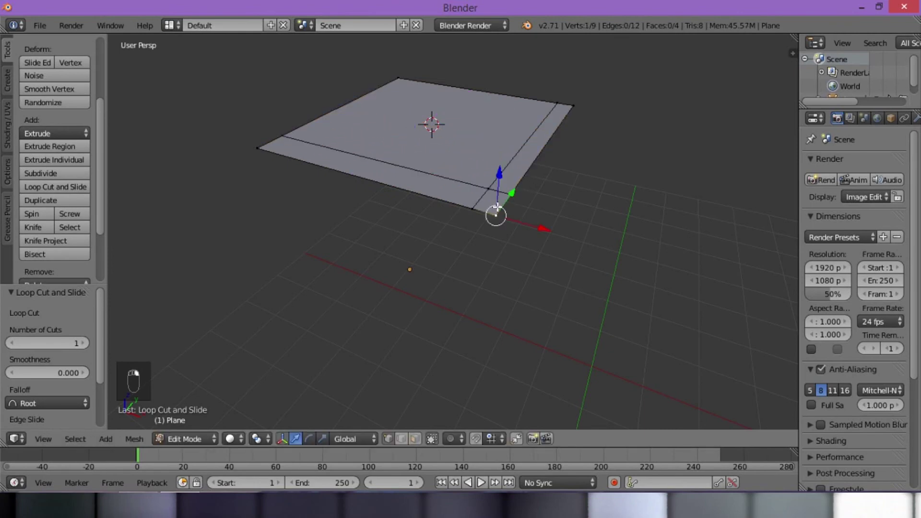
middle_drag(542, 122, 298, 201)
middle_drag(375, 115, 353, 105)
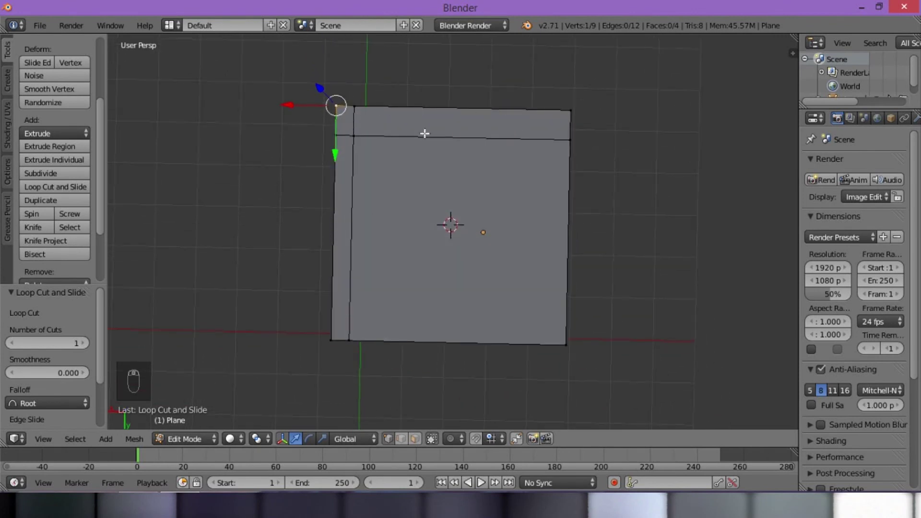
Select the four vertices of the small corner face formed by the two loop cuts, and clear the selection.
right_click(355, 137)
shift+right_click(350, 108)
shift+right_click(339, 107)
shift+right_click(341, 135)
mouse_move(312, 117)
mouse_down()
mouse_move(276, 121)
mouse_move(308, 123)
mouse_up()
key(ctrl+z)
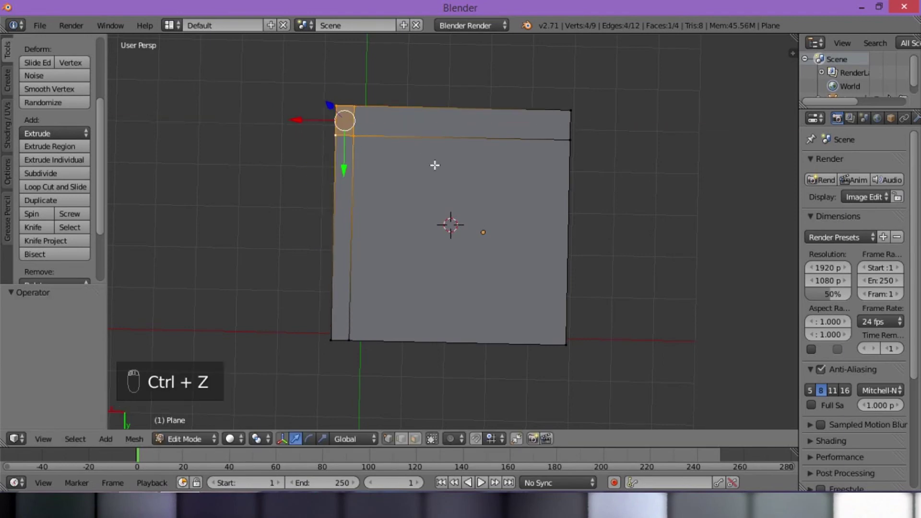
key(a)
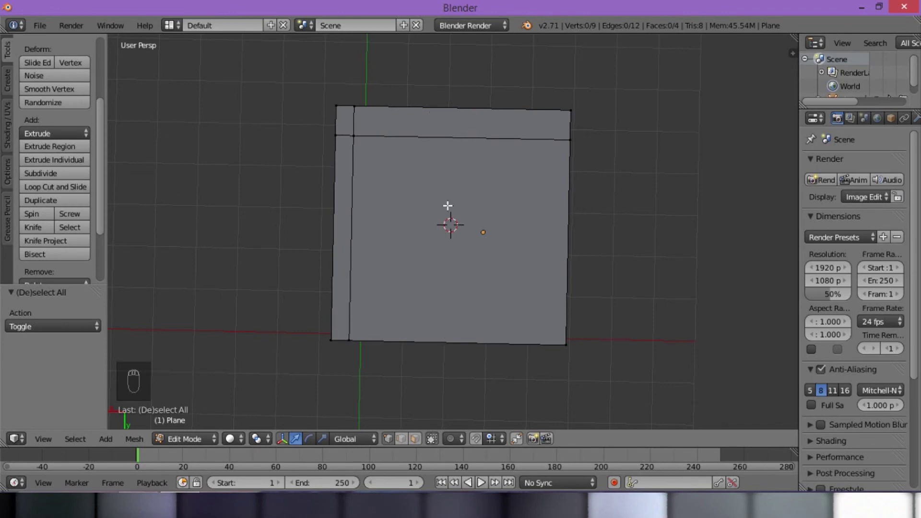
right_click(354, 136)
right_click(335, 135)
shift+right_click(336, 106)
shift+right_click(354, 106)
key(a)
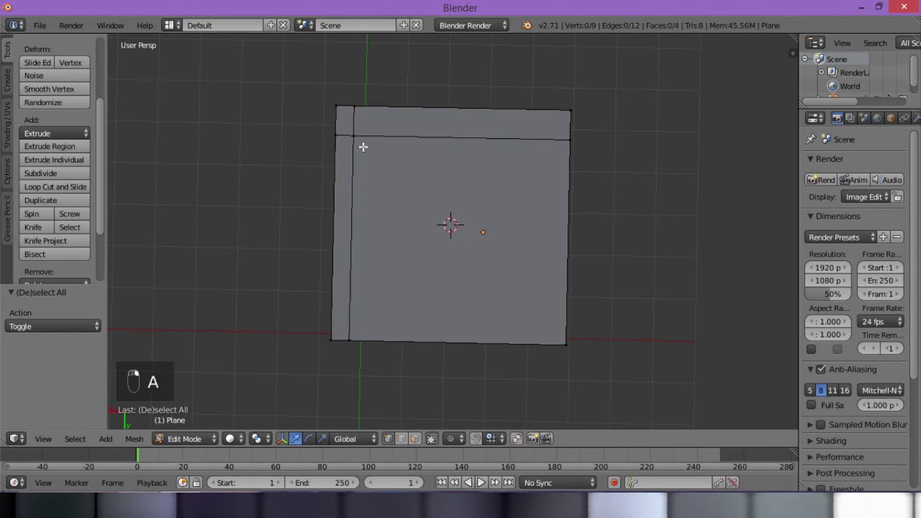
Undo both loop cuts so the plane is a single face, and deselect all its vertices.
key(ctrl+z)
key(ctrl+z)
key(ctrl+z)
key(ctrl+z)
key(ctrl+z)
key(ctrl+z)
key(ctrl+z)
key(ctrl+z)
key(ctrl+z)
key(ctrl+z)
key(ctrl+z)
key(ctrl+z)
key(ctrl+z)
key(ctrl+z)
key(ctrl+z)
key(ctrl+z)
key(ctrl+z)
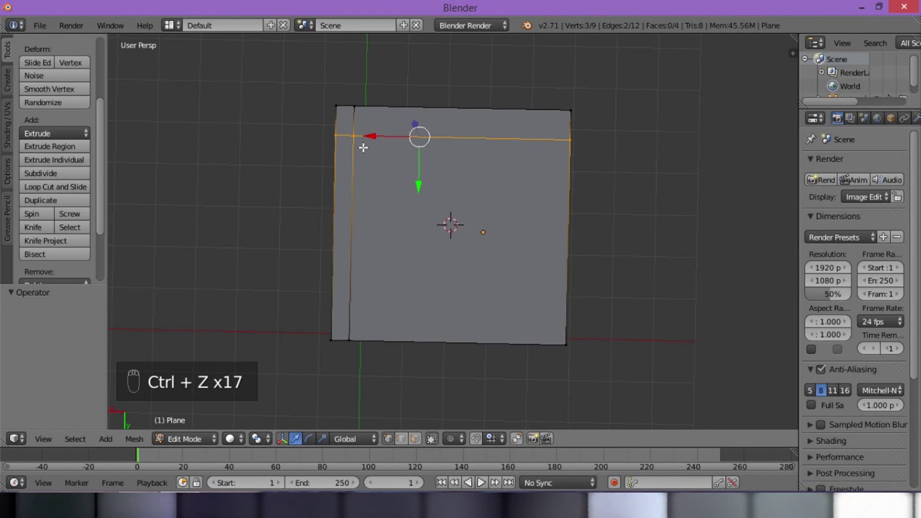
key(ctrl+z)
key(ctrl+z)
key(ctrl+z)
key(a)
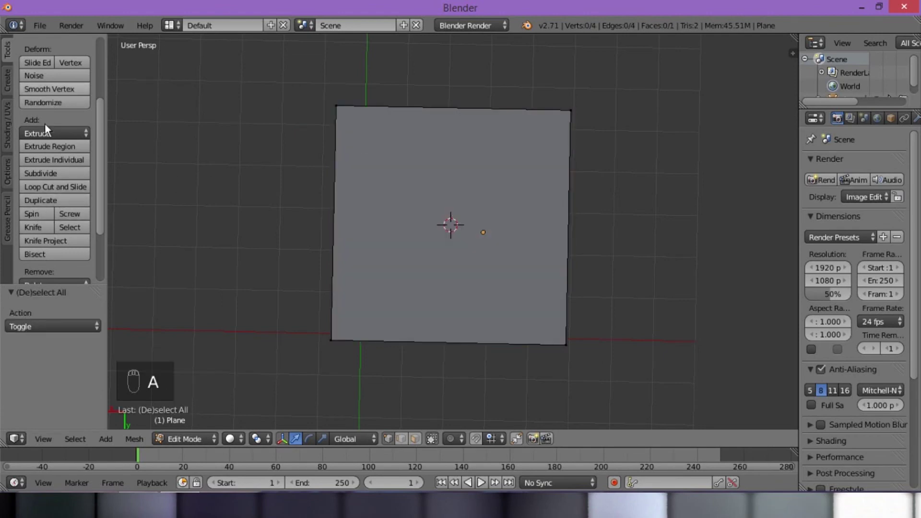
click(35, 227)
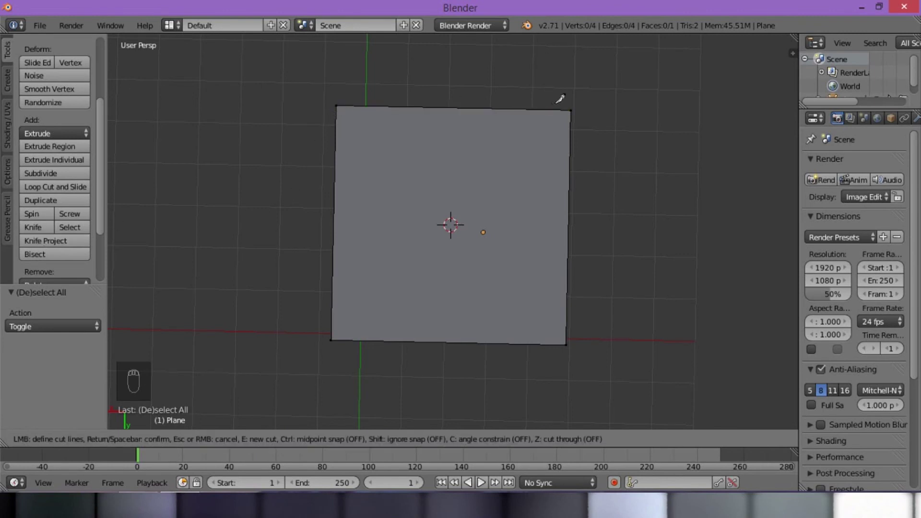
click(571, 110)
click(335, 337)
key(Escape)
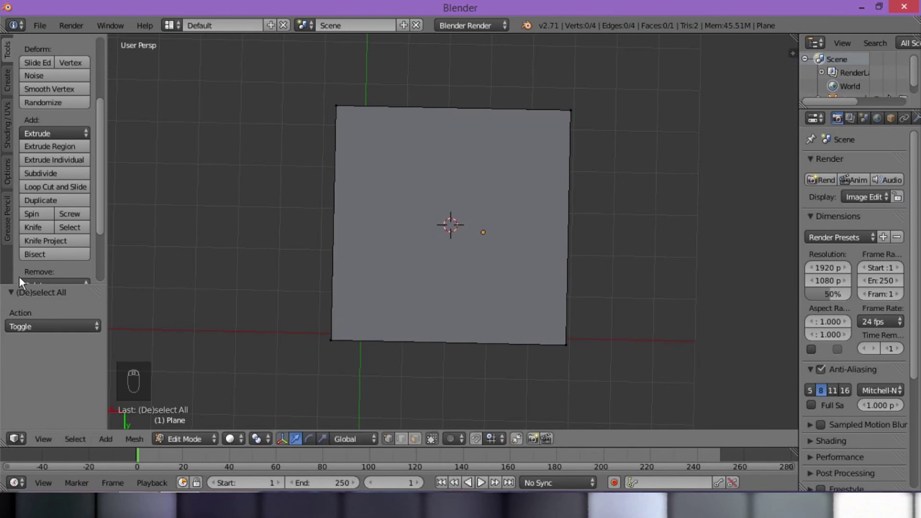
click(34, 227)
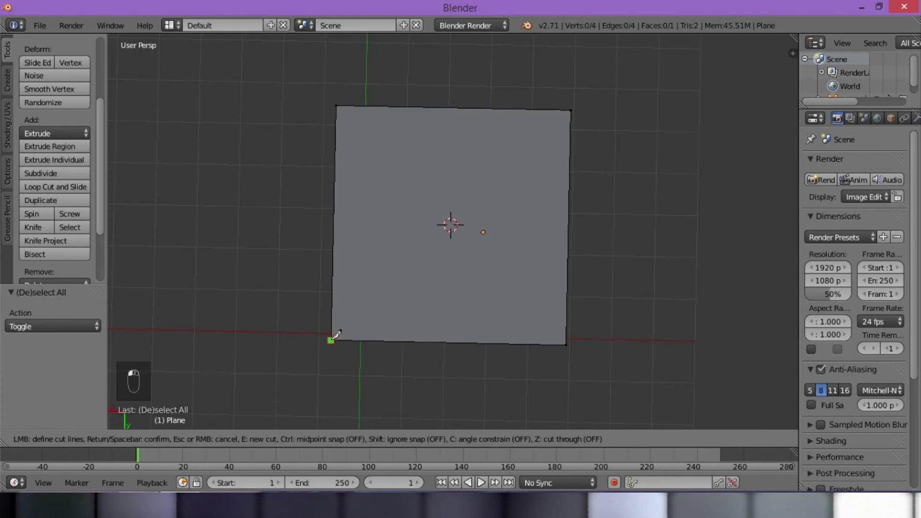
click(335, 336)
click(571, 110)
key(Escape)
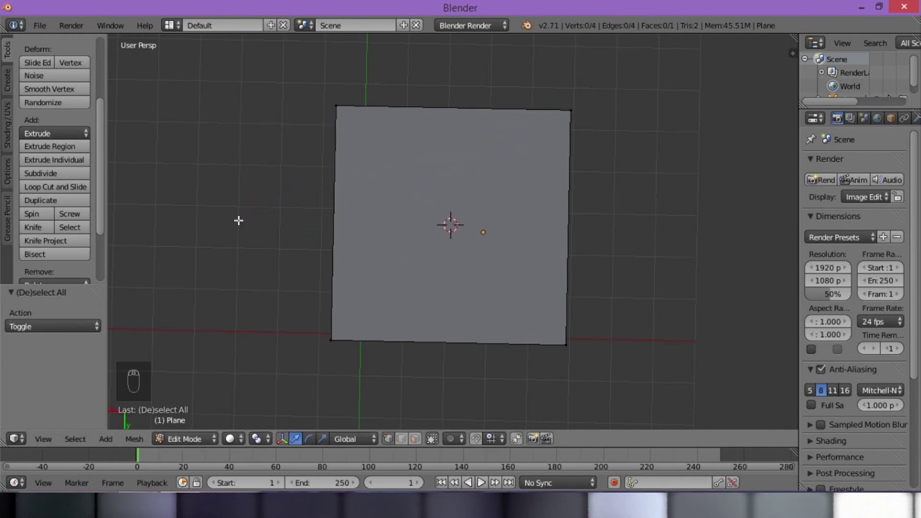
Cut the plane diagonally between two opposite corner vertices with the Knife tool.
click(46, 229)
click(330, 340)
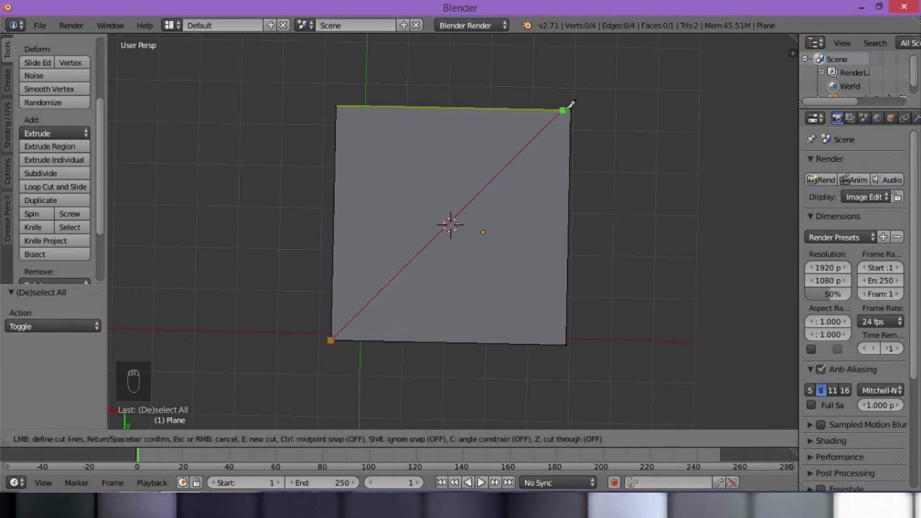
click(571, 110)
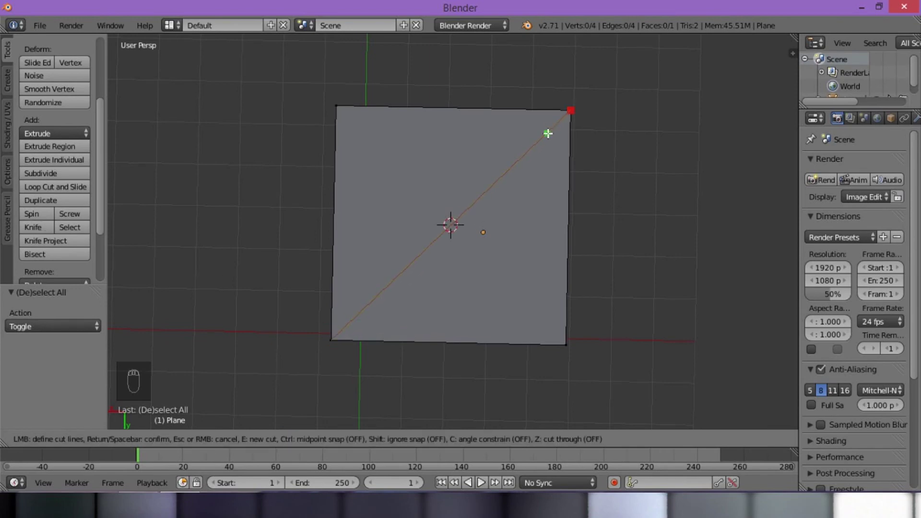
key(Return)
middle_drag(408, 224, 451, 225)
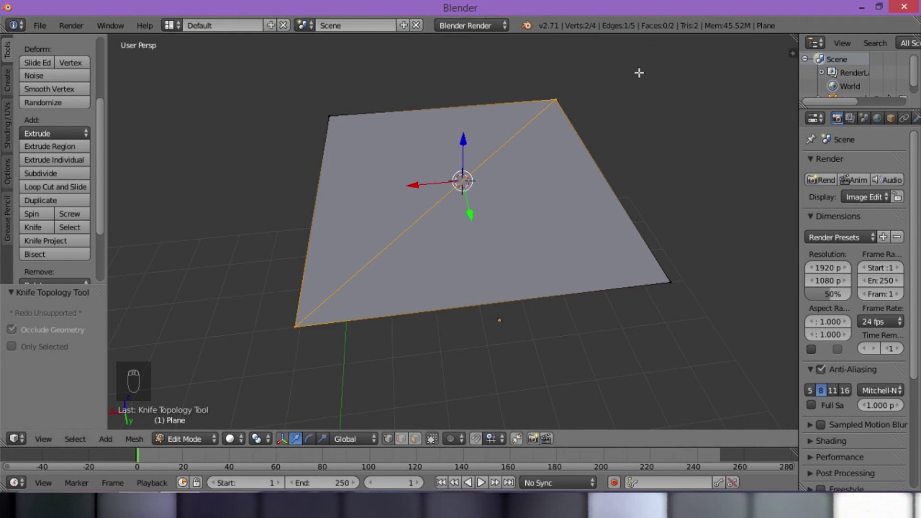
Select the corner vertices of one triangle on the diagonally cut plane, and clear the selection.
right_click(555, 100)
shift+right_click(329, 116)
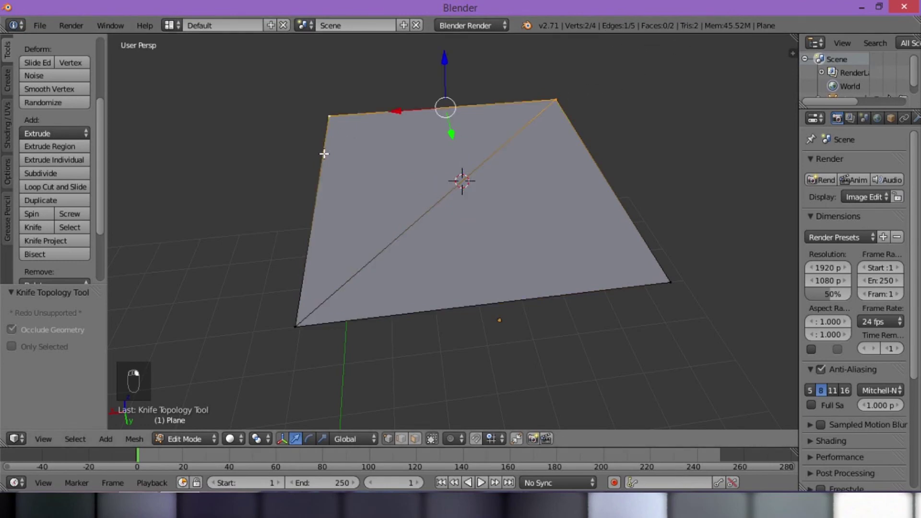
shift+right_click(293, 336)
key(a)
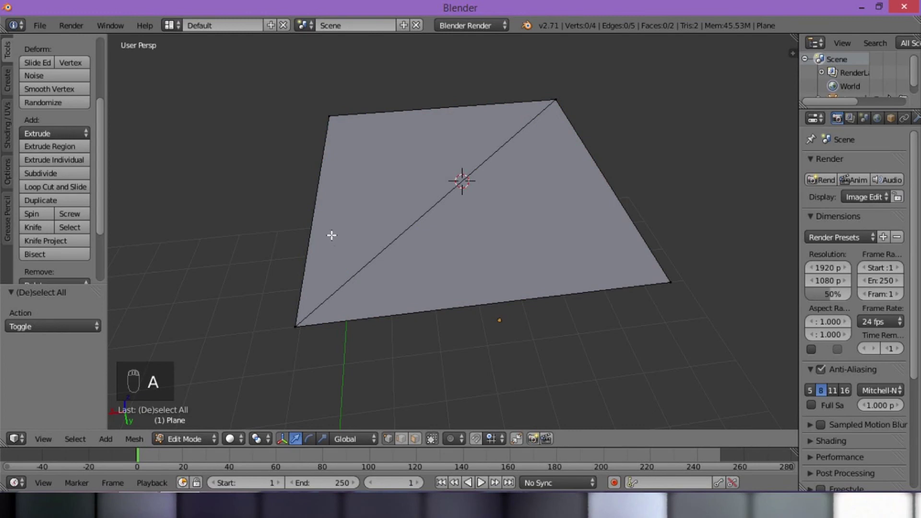
Undo the diagonal knife cut on the plane.
key(ctrl+z)
key(ctrl+z)
key(ctrl+z)
key(ctrl+z)
key(ctrl+z)
key(ctrl+z)
key(ctrl+z)
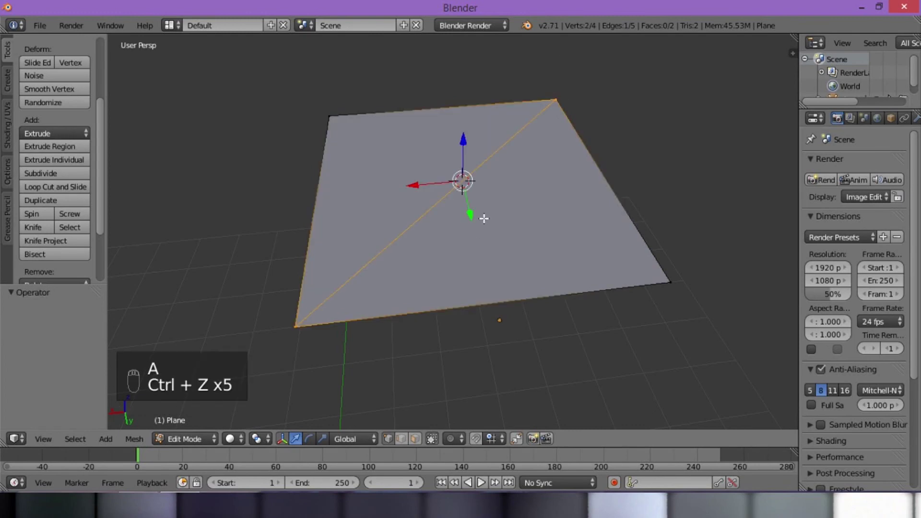
middle_drag(497, 200, 566, 141)
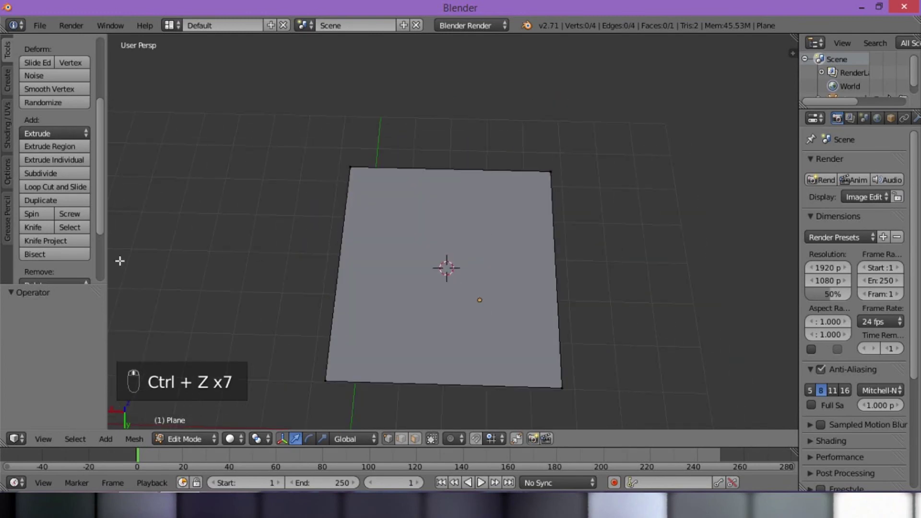
Knife-cut the plane from one corner vertex to a point near the middle of the opposite side edge.
click(32, 226)
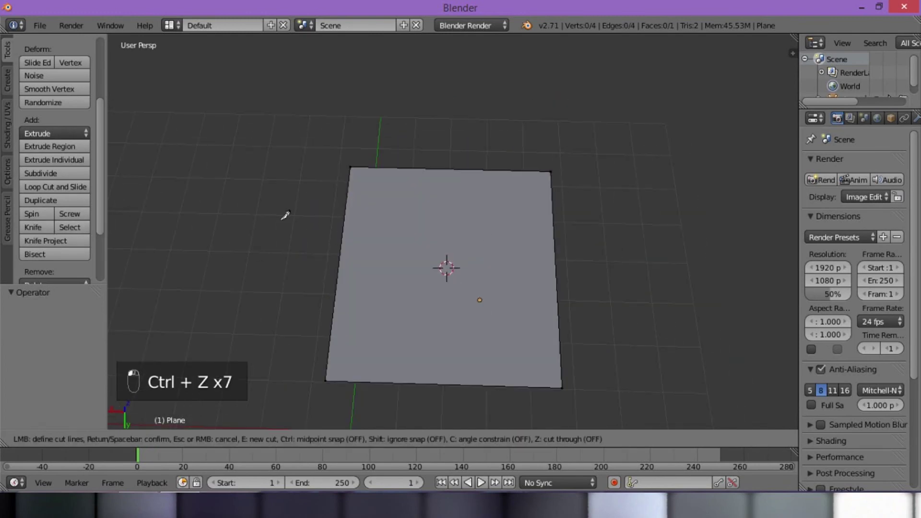
click(550, 171)
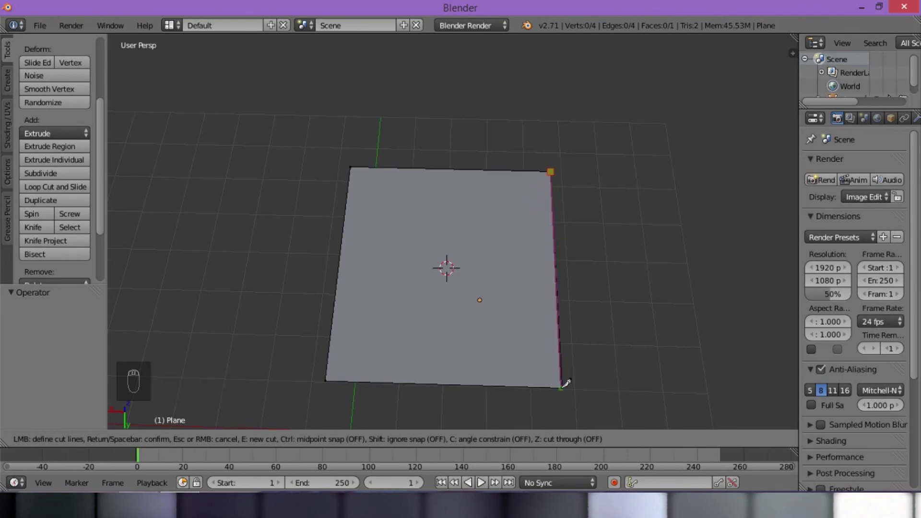
click(339, 263)
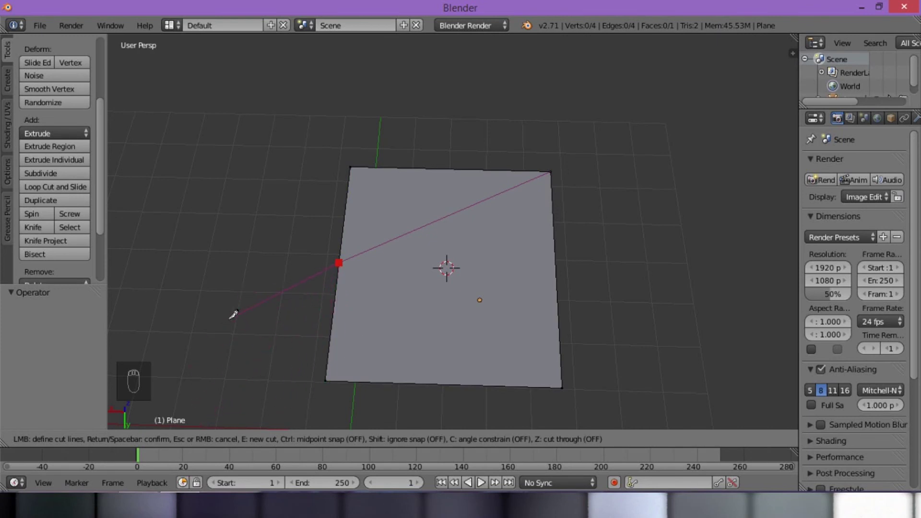
key(Return)
key(Return)
Select the three vertices of the triangular face created by the knife cut.
key(a)
right_click(339, 261)
key(a)
right_click(339, 262)
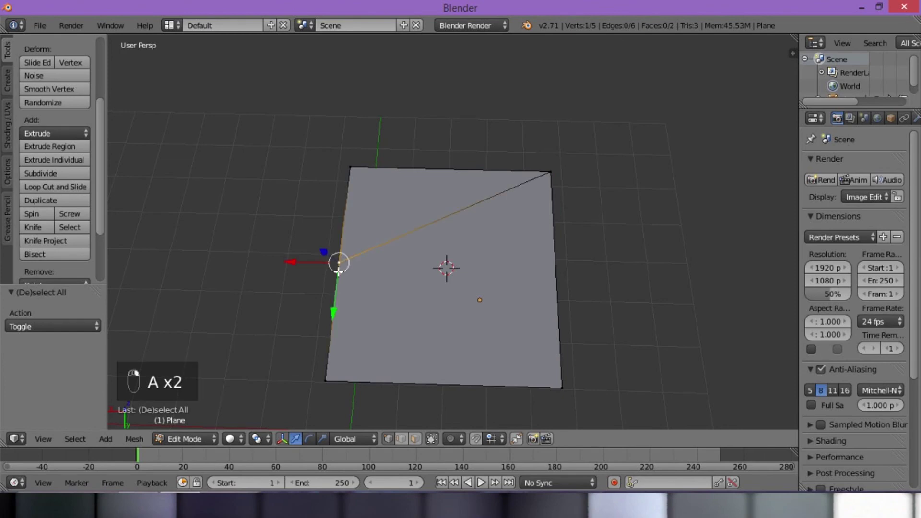
right_click(550, 181)
shift+right_click(345, 261)
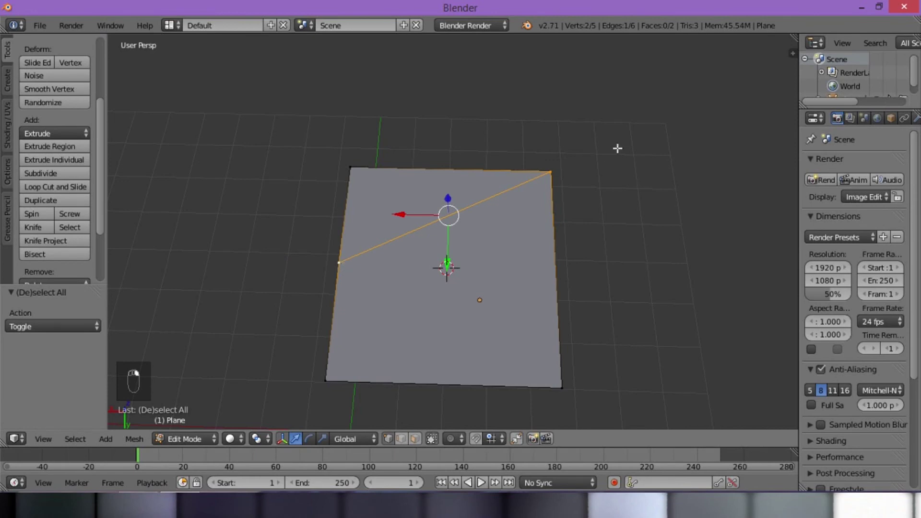
shift+right_click(347, 177)
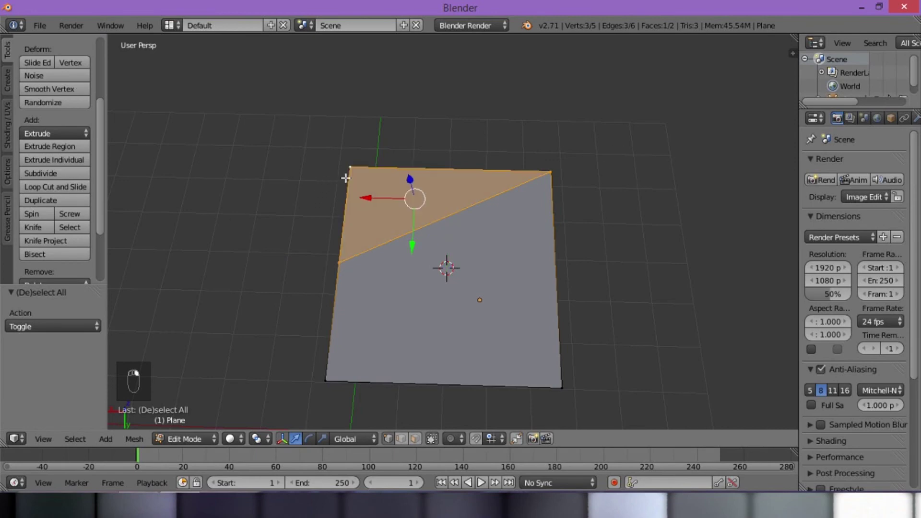
Try deleting the selected triangle's vertices, undo that, and delete it with the Faces option instead.
scroll(71, 201, down, 4)
click(71, 200)
click(74, 219)
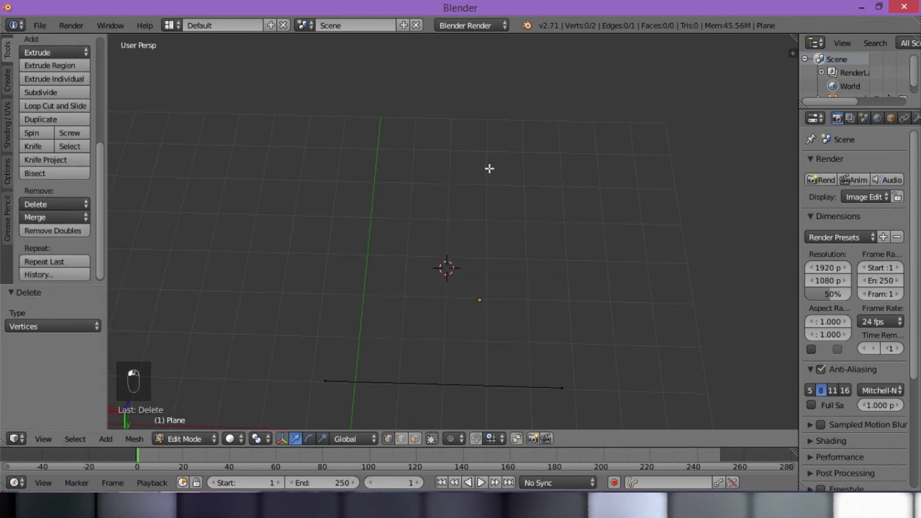
key(ctrl+z)
click(86, 205)
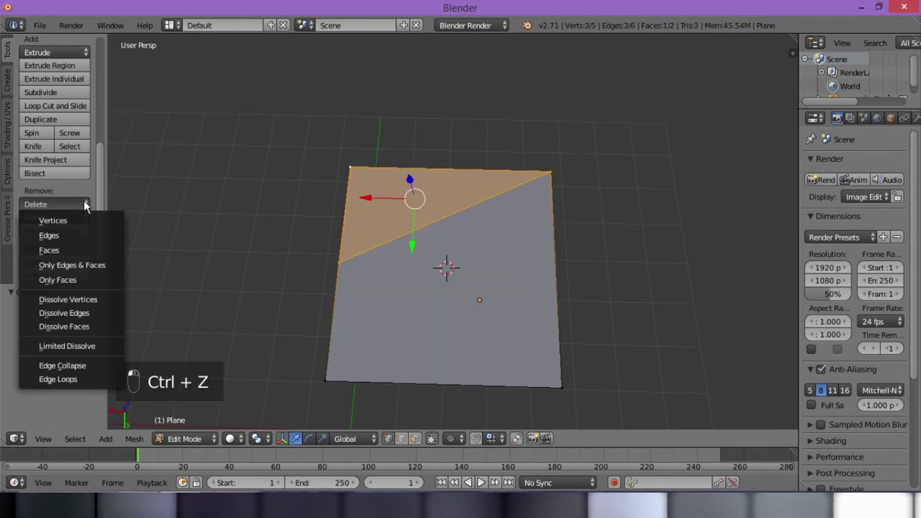
click(89, 249)
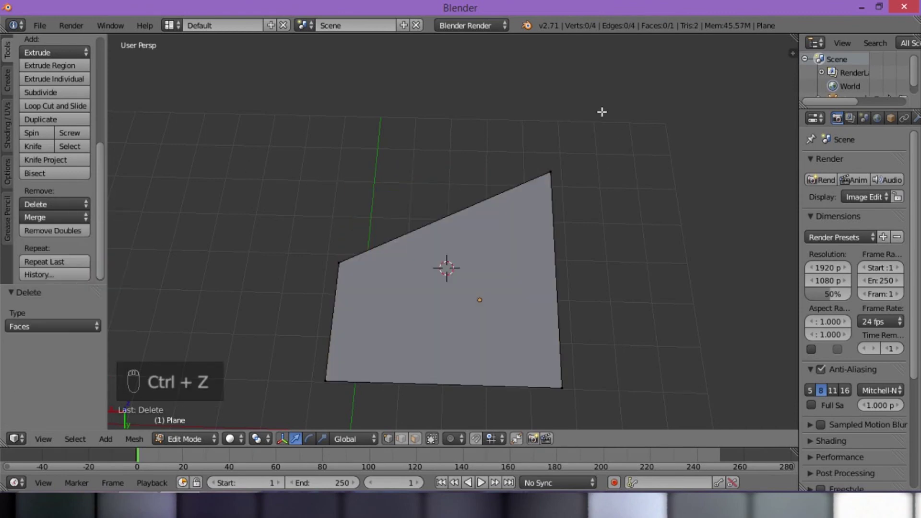
Undo the triangle face deletion and the knife cut to restore the whole plane.
key(ctrl+z)
key(ctrl+z)
key(ctrl+z)
key(ctrl+z)
key(ctrl+z)
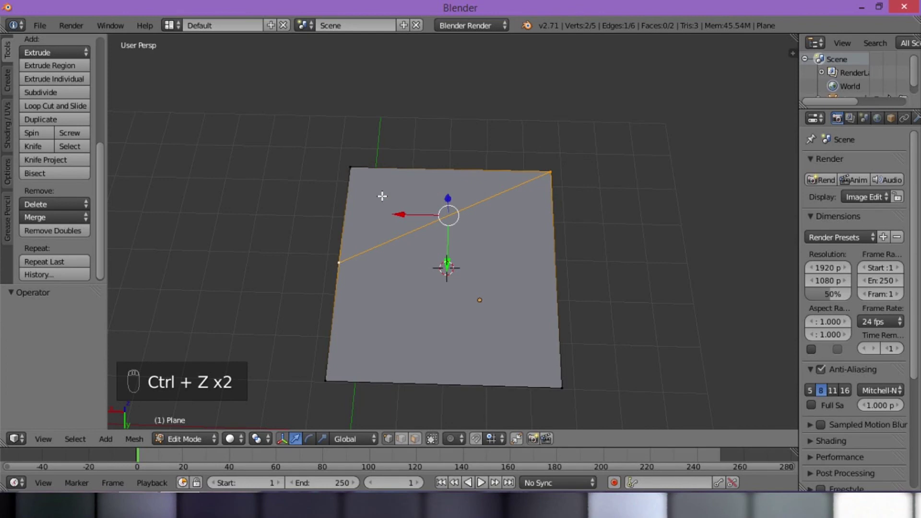
key(ctrl+z)
key(ctrl+z)
key(ctrl+z)
key(ctrl+z)
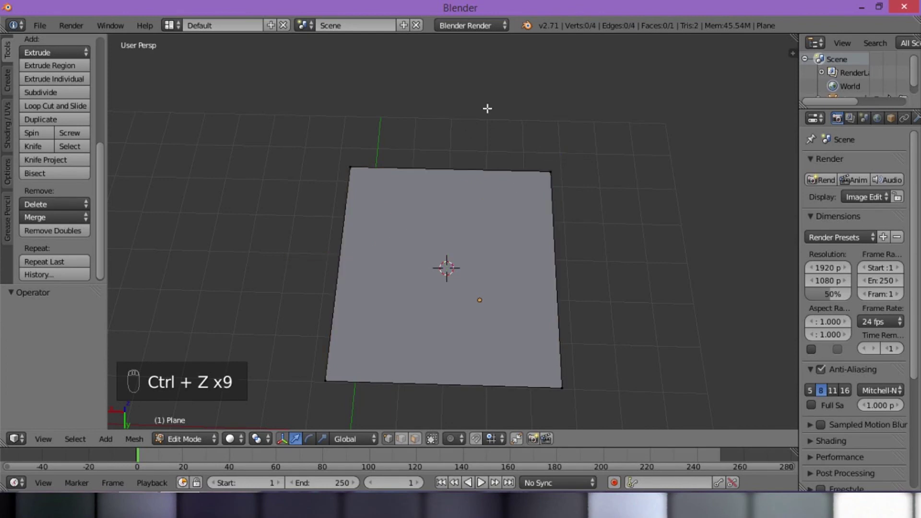
Select three corner vertices of the plane and duplicate them, placing the copy away from the plane.
click(57, 204)
right_click(359, 171)
shift+right_click(328, 383)
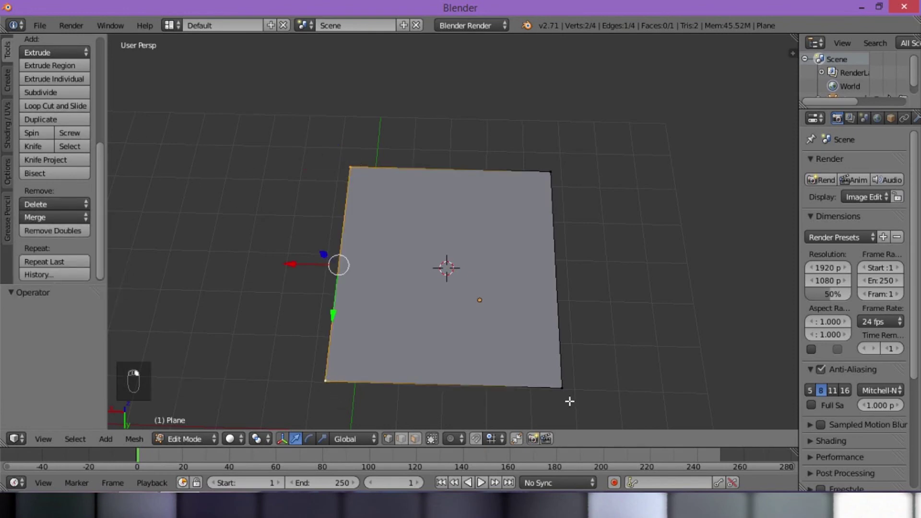
shift+right_click(562, 388)
click(38, 119)
click(253, 61)
Undo the vertex duplication and the corner vertex selection.
key(ctrl+z)
key(ctrl+z)
key(ctrl+z)
key(ctrl+z)
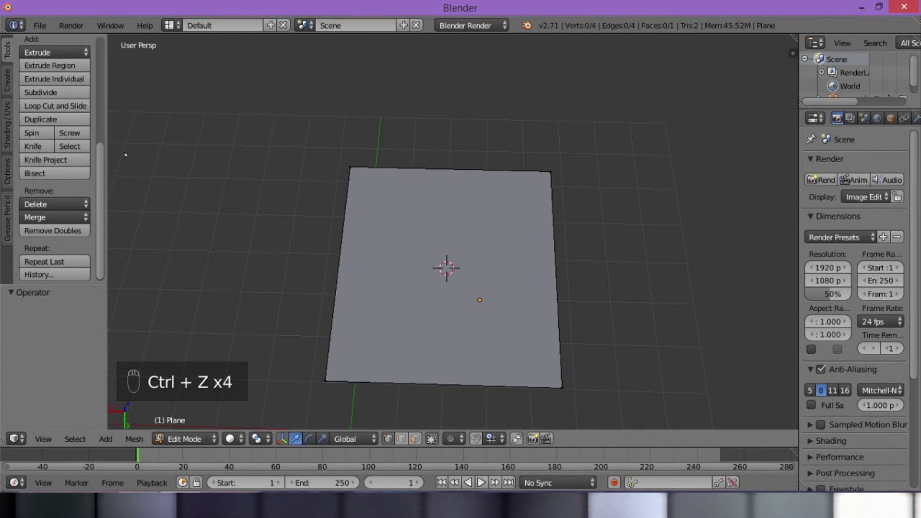
Spin the whole plane 90° in 9 steps around the 3D cursor, placed beside the plane.
scroll(301, 248, down, 2)
middle_drag(301, 248, 405, 342)
click(288, 243)
key(a)
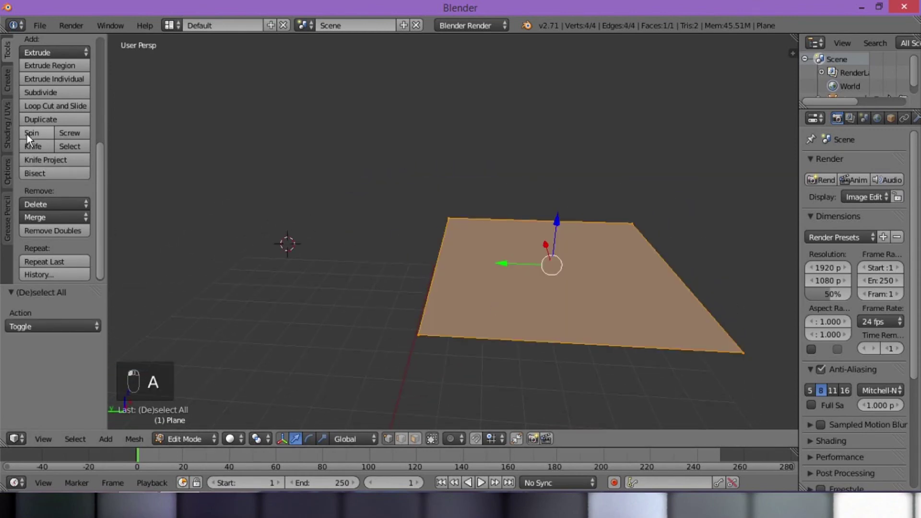
click(38, 138)
middle_drag(329, 251, 549, 235)
scroll(341, 323, down, 3)
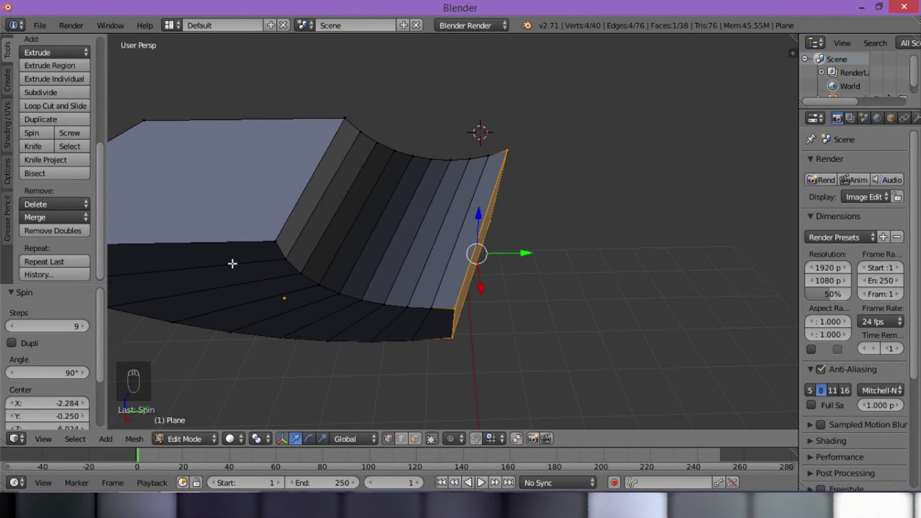
Select the ten vertices along one inner curved edge of the spun mesh and inspect the segments.
right_click(344, 118)
shift+right_click(363, 132)
shift+right_click(378, 143)
shift+right_click(396, 149)
shift+right_click(413, 155)
shift+right_click(431, 159)
shift+right_click(450, 160)
shift+right_click(469, 159)
shift+right_click(489, 155)
shift+right_click(507, 151)
shift+right_click(288, 242)
shift+right_click(287, 258)
shift+right_click(302, 274)
shift+right_click(336, 294)
shift+right_click(300, 275)
shift+right_click(285, 259)
shift+right_click(277, 242)
shift+right_click(339, 293)
middle_drag(427, 175, 456, 149)
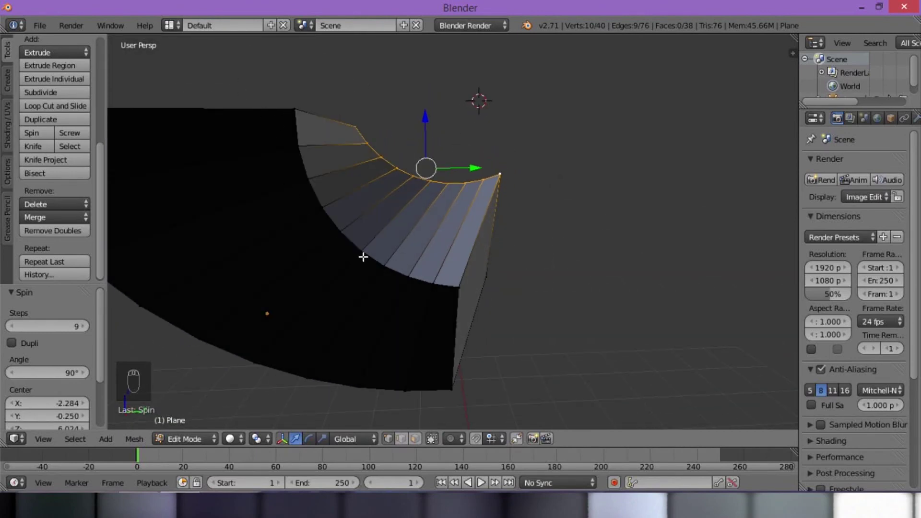
middle_drag(472, 120, 324, 220)
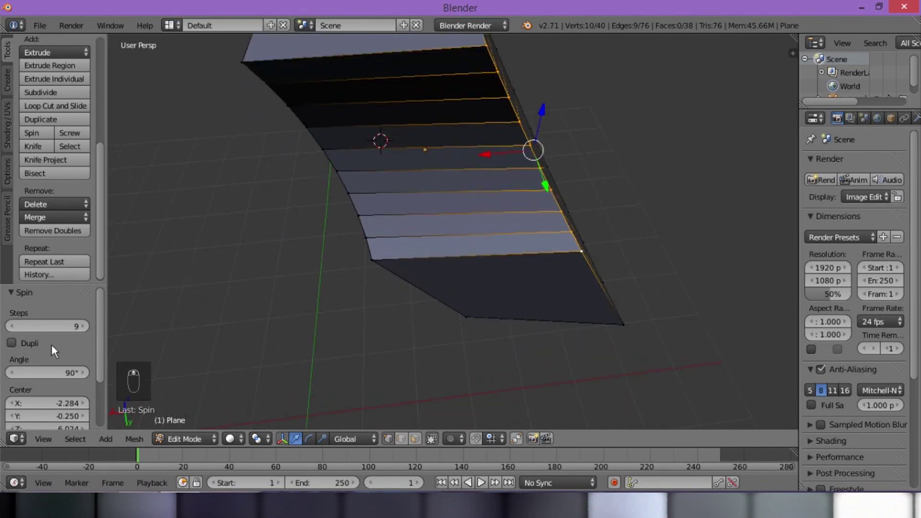
Set the Spin operation's steps to 100.
click(49, 323)
text(100)
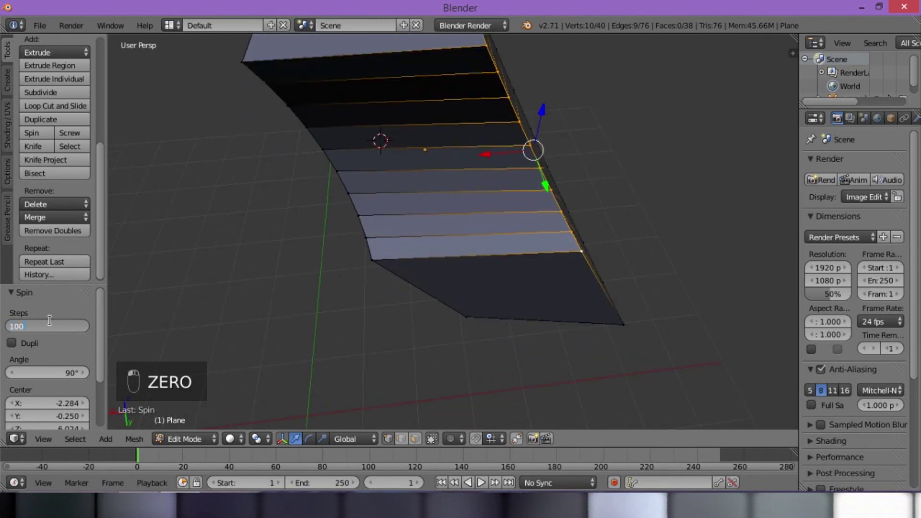
key(Return)
middle_drag(450, 235, 371, 192)
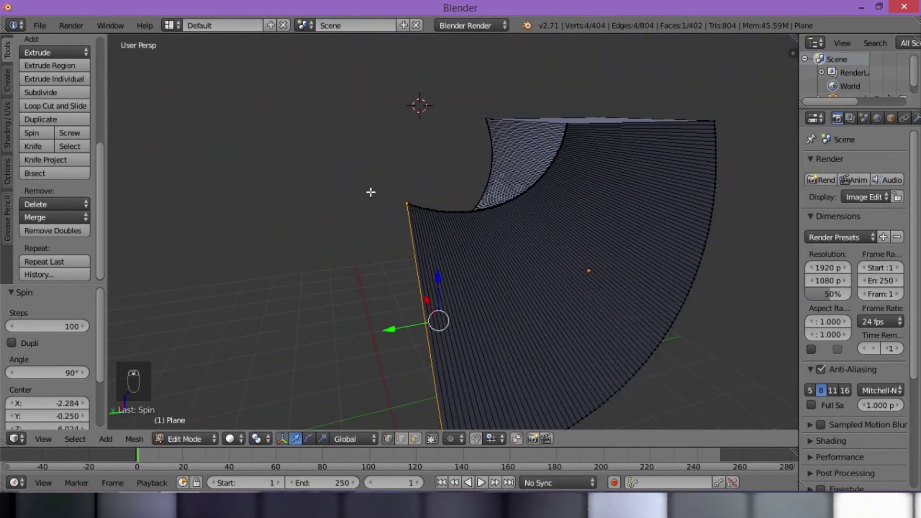
Undo the 100-step spin and try the Screw operation on the whole plane.
key(ctrl+z)
middle_drag(615, 119, 462, 164)
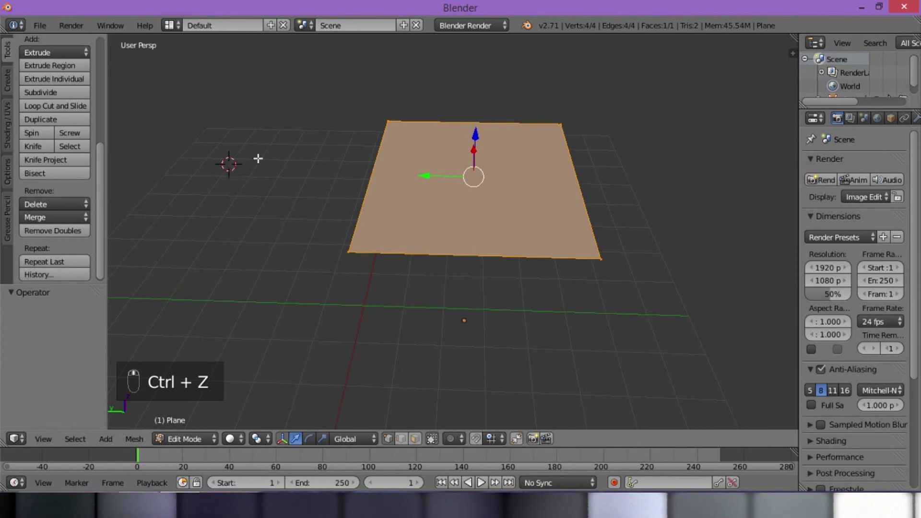
scroll(376, 167, up, 1)
click(67, 137)
scroll(458, 155, down, 2)
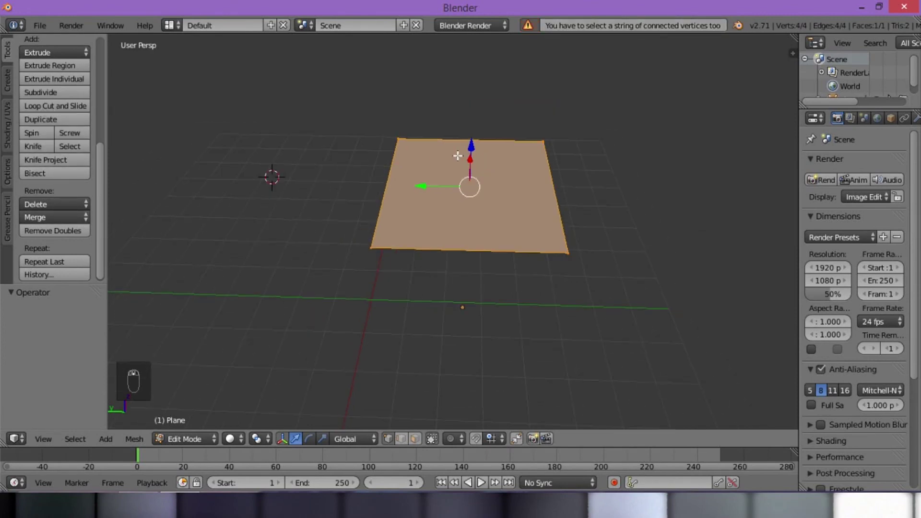
Select the whole plane, extrude it as a region and raise the extrusion along the Z axis.
middle_drag(457, 155, 549, 215)
right_click(474, 301)
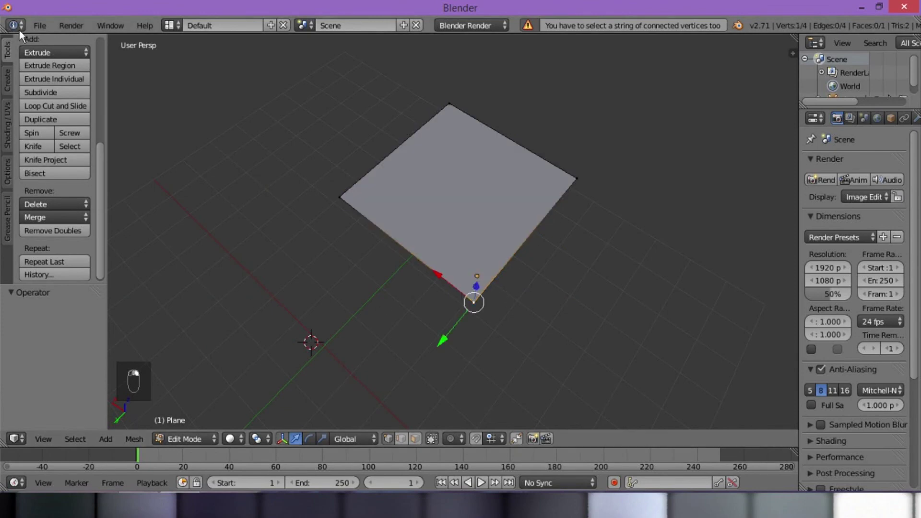
key(a)
middle_drag(439, 247, 417, 278)
key(a)
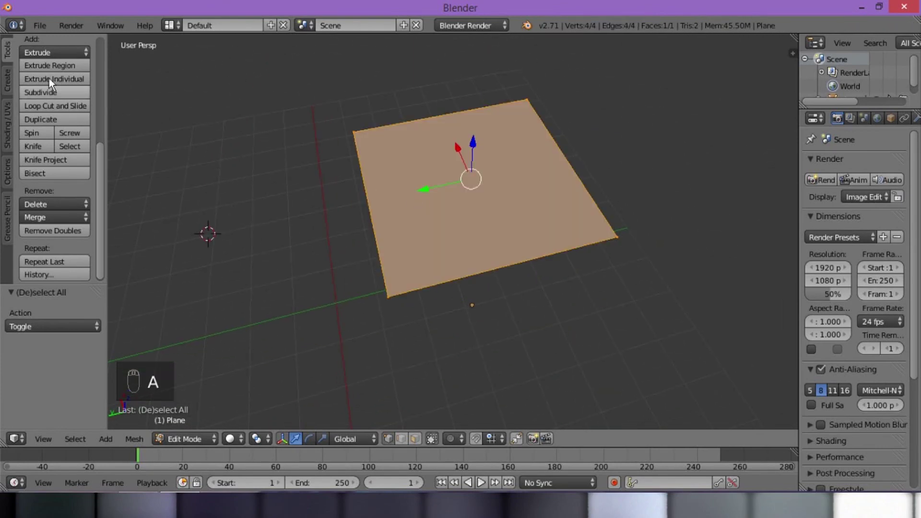
click(42, 54)
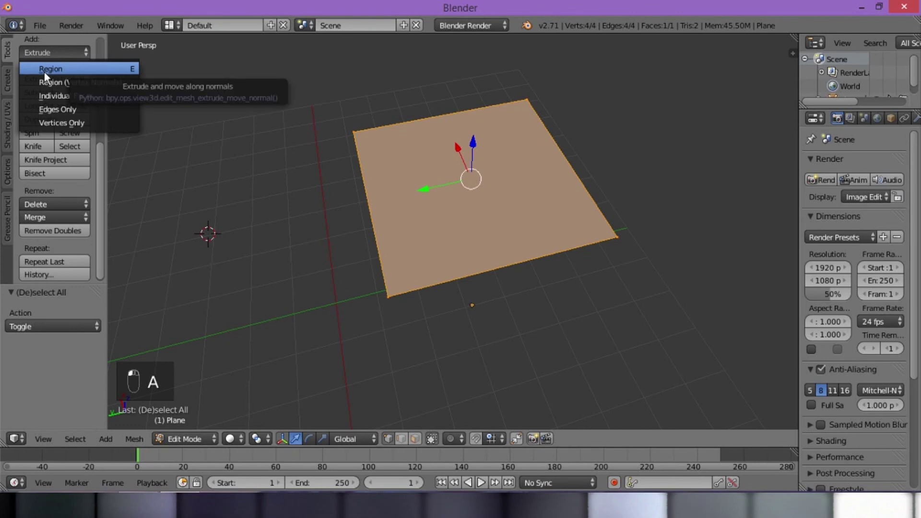
click(44, 71)
click(44, 72)
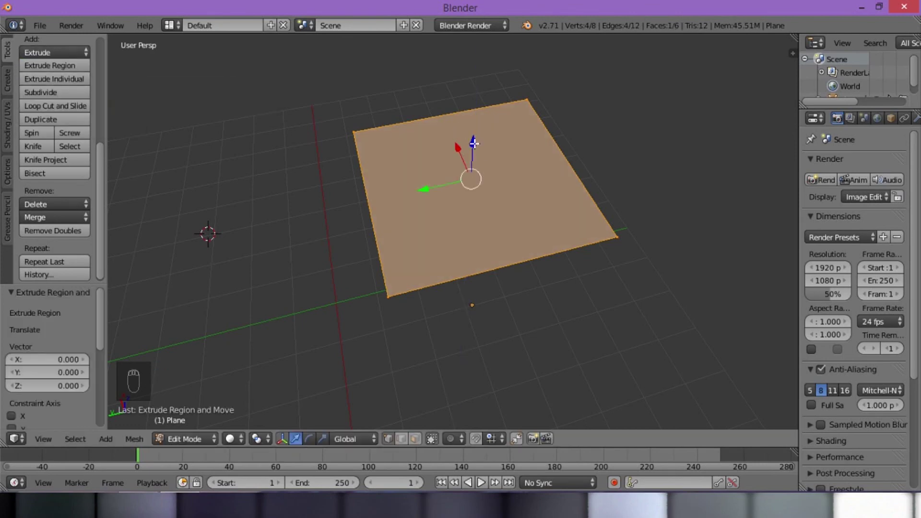
drag(474, 143, 458, 71)
middle_drag(458, 71, 468, 185)
Undo the plane's extrusion and its move along Z.
key(ctrl+z)
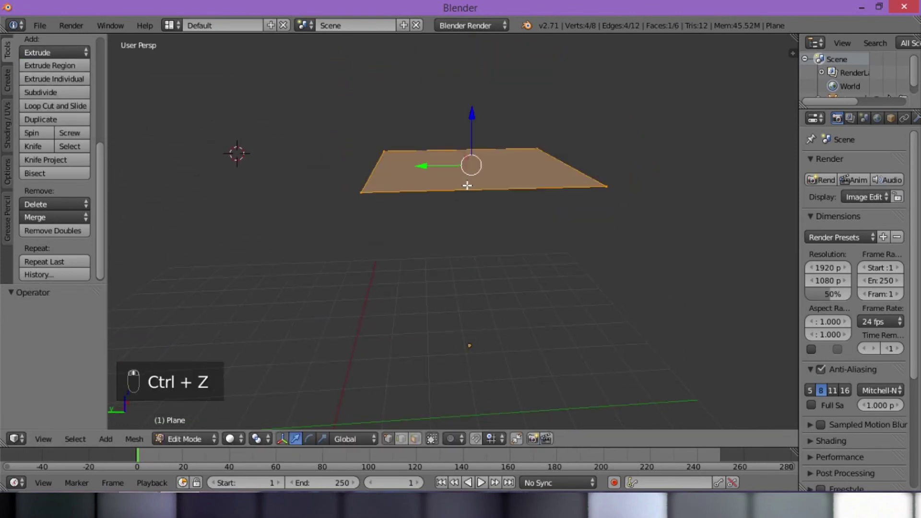
key(ctrl+z)
key(ctrl+z)
Extrude one corner vertex of the plane outward by about X -0.266, Y 0.350, Z -0.328.
right_click(354, 192)
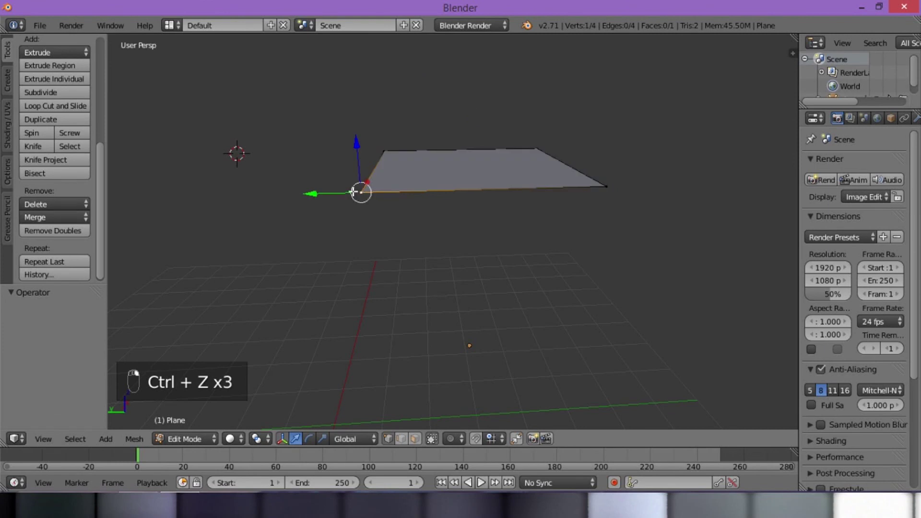
click(67, 62)
click(350, 307)
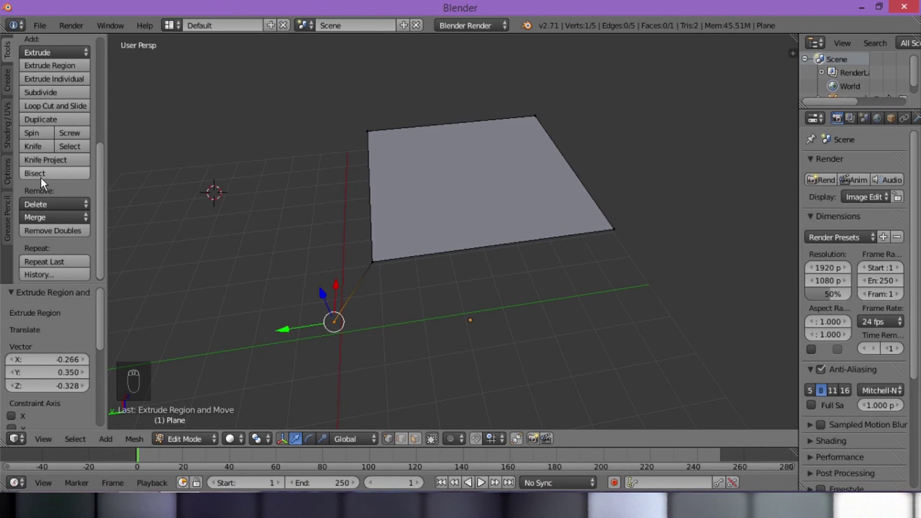
Add the plane's four corner vertices to the selected extruded vertex and try to Screw them.
shift+right_click(373, 262)
shift+right_click(367, 131)
shift+right_click(535, 117)
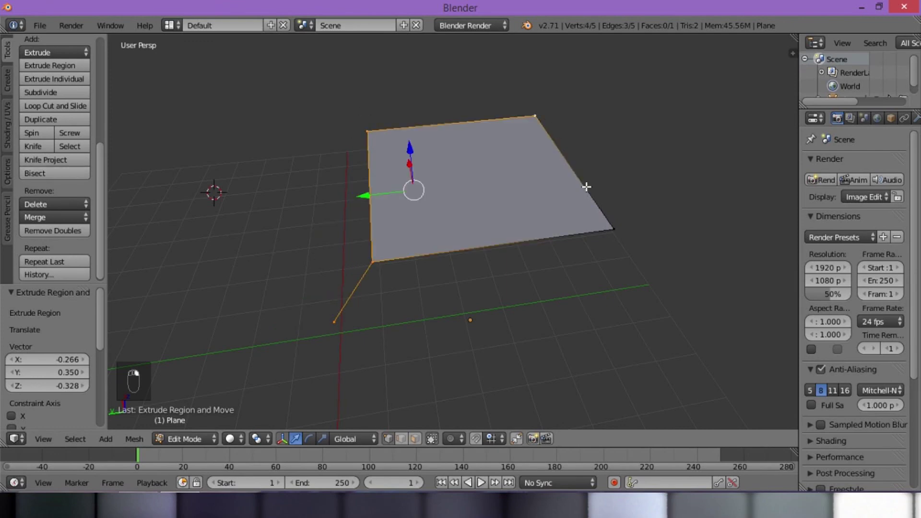
shift+right_click(612, 229)
click(72, 134)
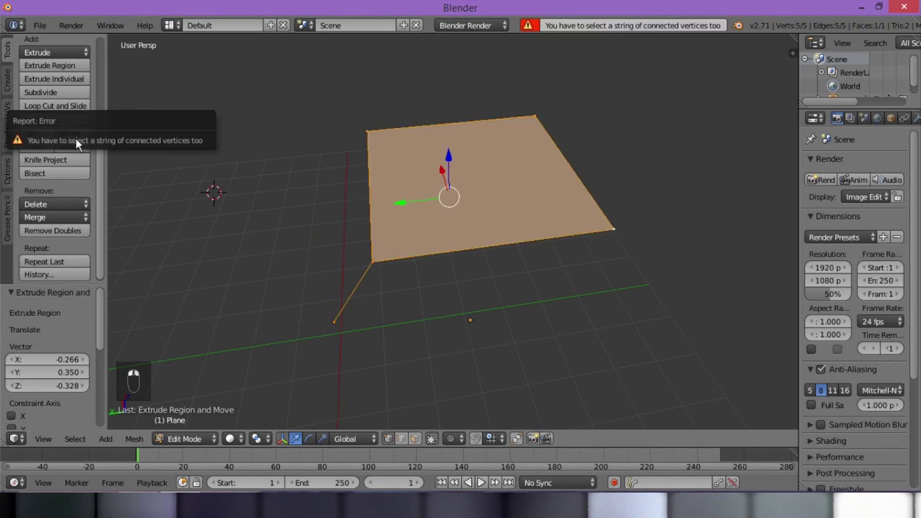
Select only the extruded edge's two vertices and apply the Screw operation to them.
right_click(372, 263)
shift+right_click(336, 323)
click(59, 134)
middle_drag(336, 307, 512, 325)
Undo the screw, the vertex selections and the corner vertex extrusion.
key(ctrl+z)
key(ctrl+z)
key(ctrl+z)
key(ctrl+z)
key(ctrl+z)
key(ctrl+z)
key(ctrl+z)
key(ctrl+z)
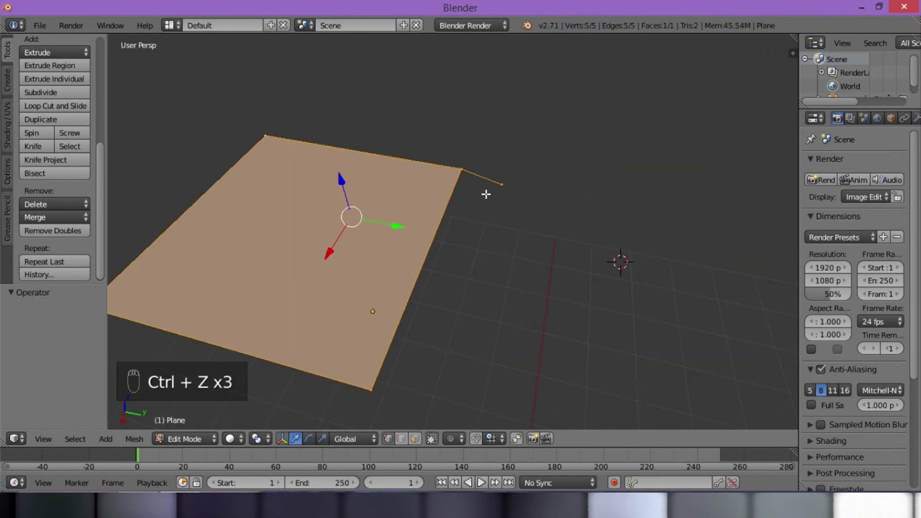
key(ctrl+z)
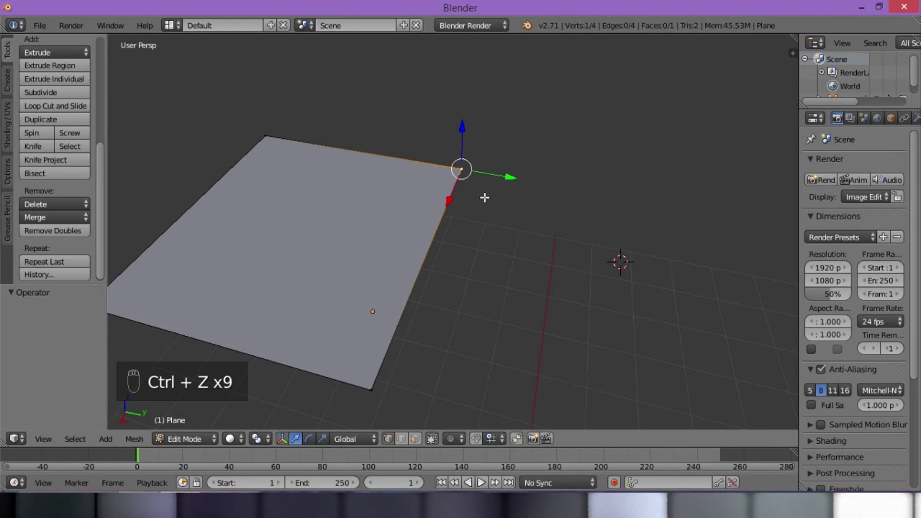
Add two adjacent corners to the selected corner vertex and Screw the three-vertex string with 9 steps and 1 turn.
shift+right_click(368, 391)
scroll(158, 302, down, 2)
shift+right_click(179, 288)
click(66, 135)
middle_drag(428, 268, 585, 200)
scroll(385, 178, down, 3)
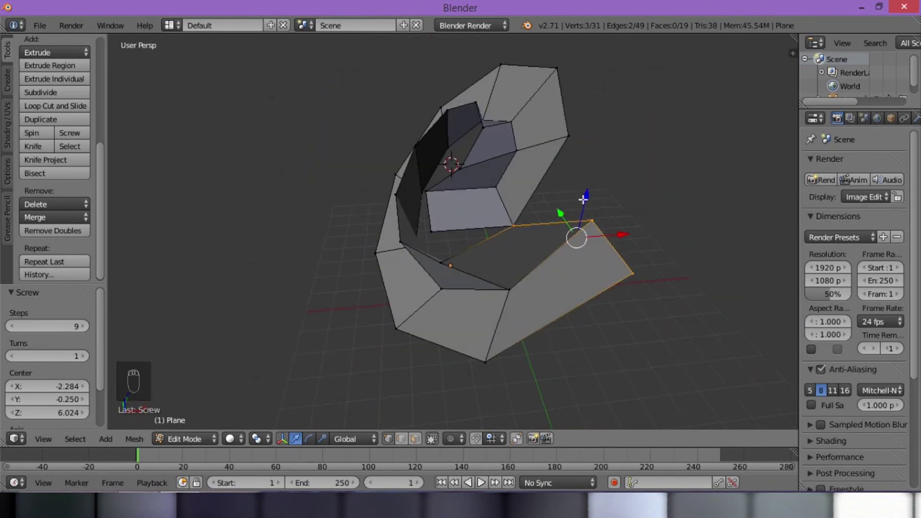
Undo the three-vertex screw and the selection of its added corners.
key(ctrl+z)
scroll(464, 244, up, 2)
key(ctrl+z)
key(ctrl+z)
key(ctrl+z)
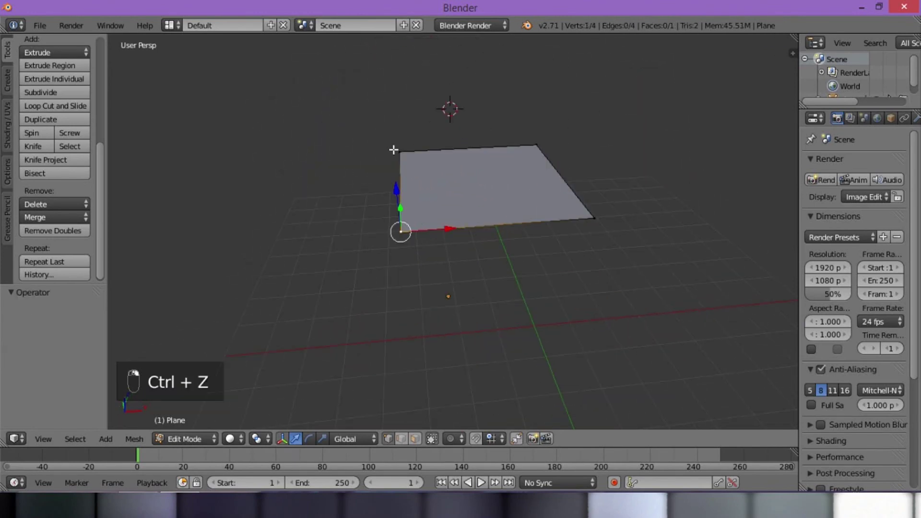
Select the two vertices of one plane edge and Screw that edge with 9 steps and 1 turn.
middle_drag(290, 245, 401, 234)
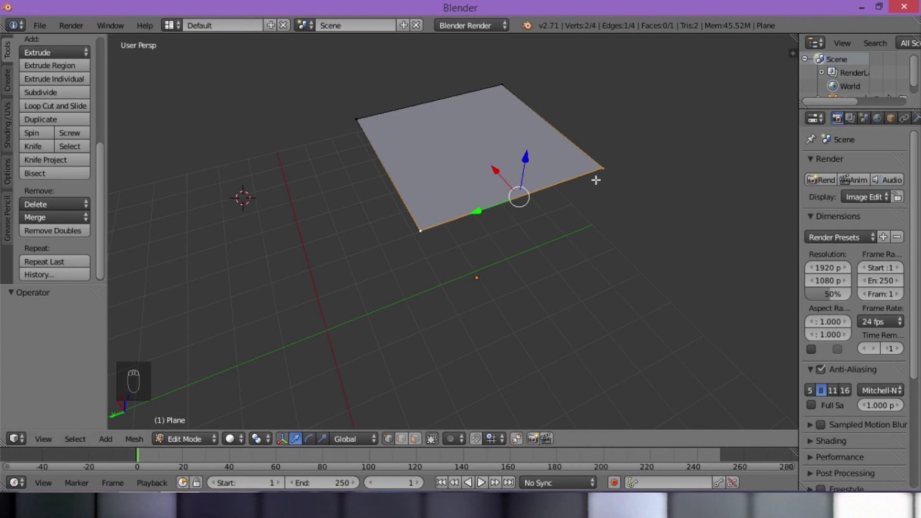
middle_drag(587, 211, 403, 271)
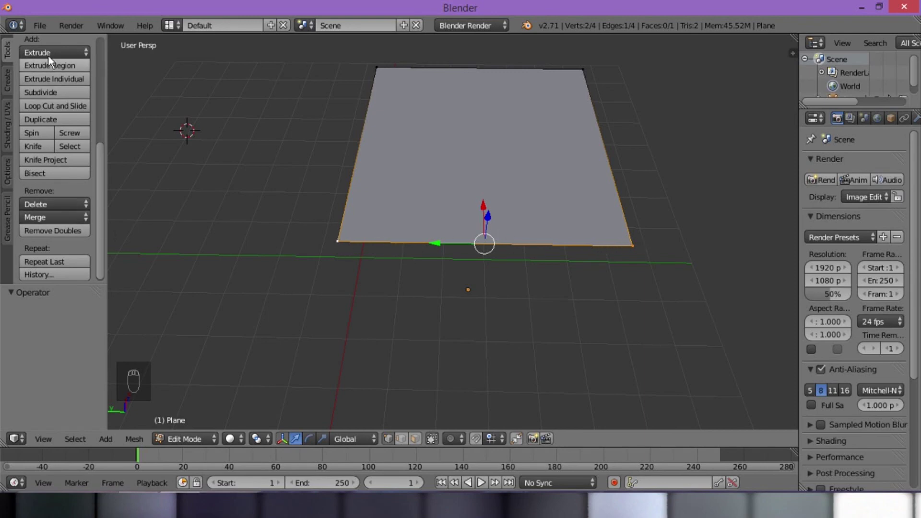
click(67, 133)
middle_drag(520, 218, 541, 339)
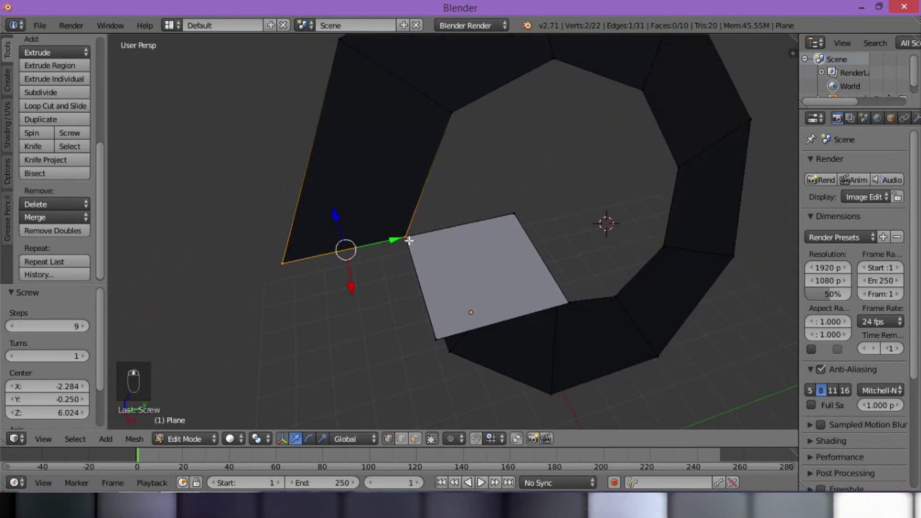
Examine where the screwed edge starts and ends by selecting the individual vertices at both ends of the turn.
middle_drag(292, 259, 422, 238)
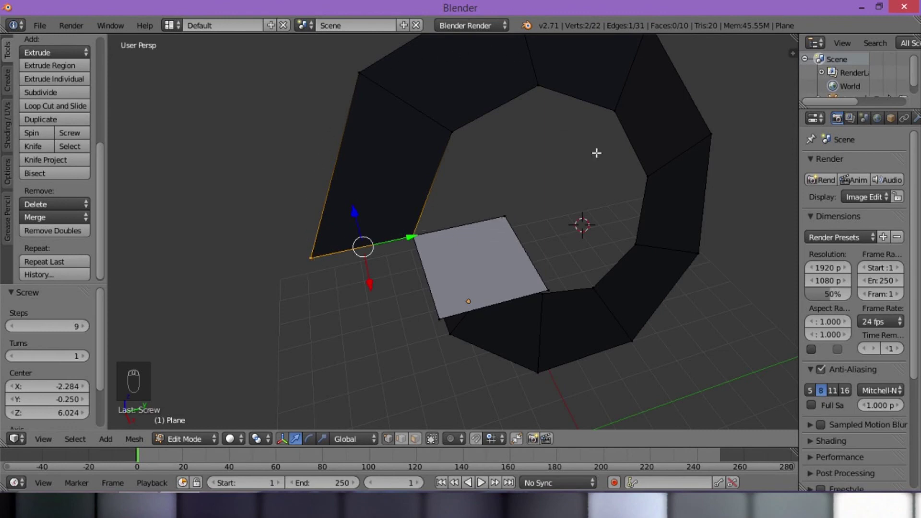
middle_drag(631, 350, 584, 287)
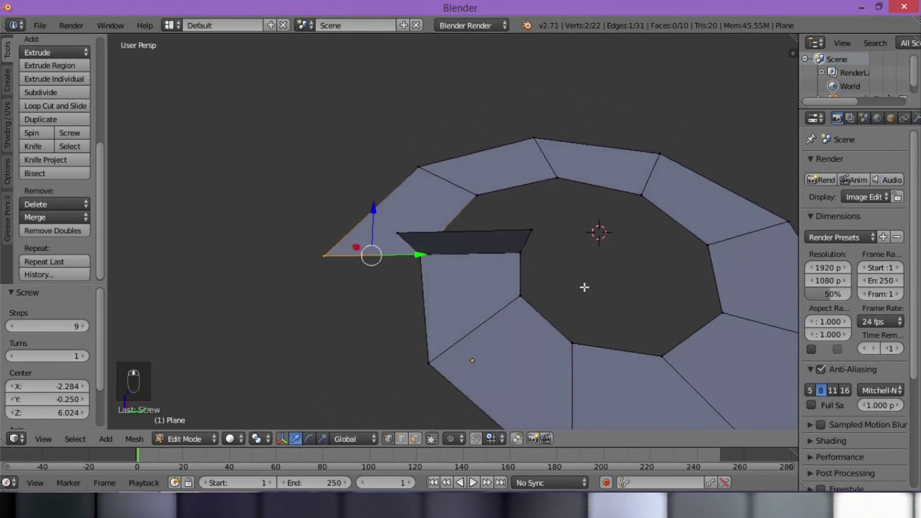
right_click(421, 255)
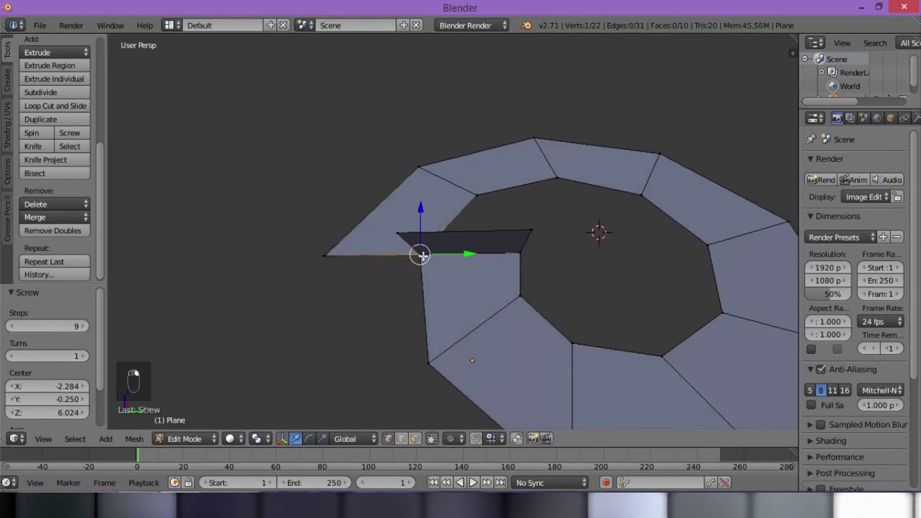
right_click(524, 256)
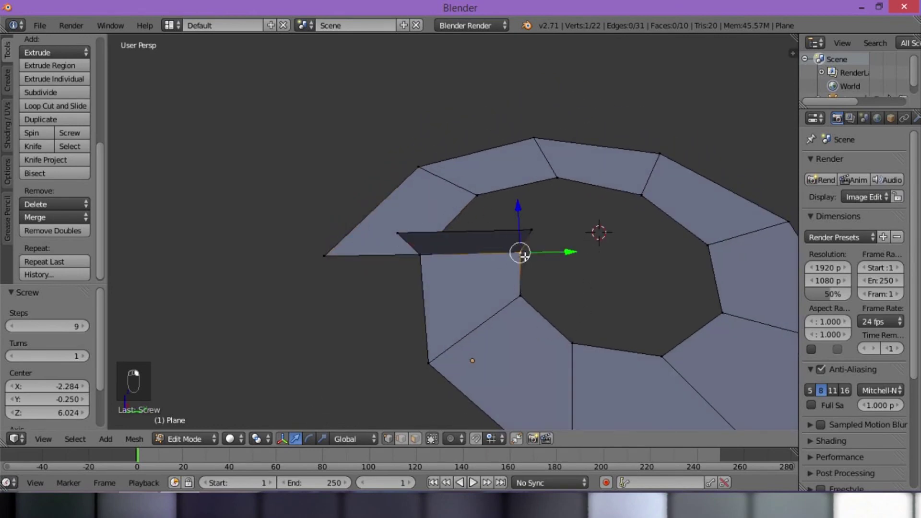
right_click(420, 253)
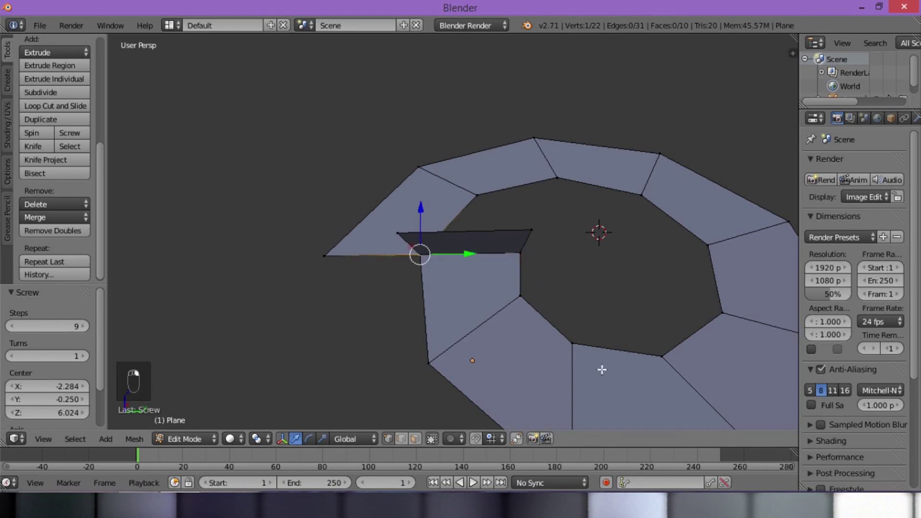
right_click(523, 260)
right_click(325, 255)
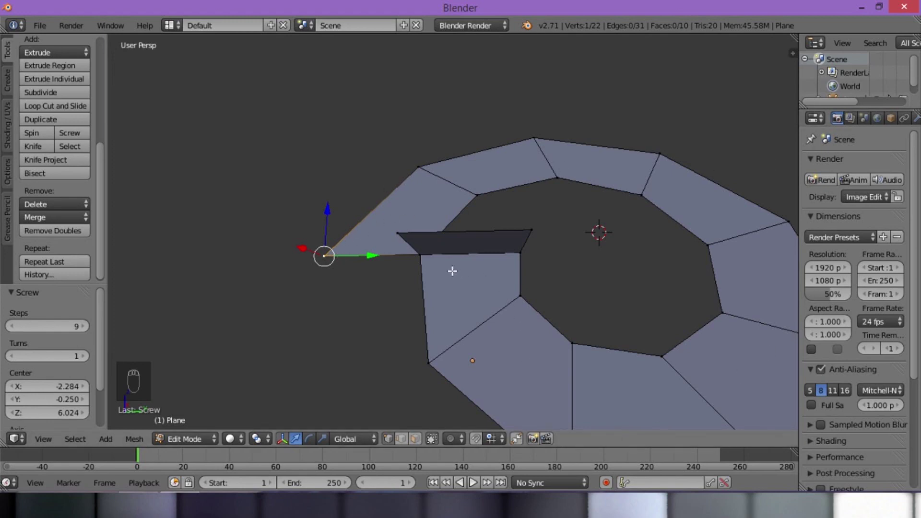
right_click(416, 257)
middle_drag(418, 257, 424, 342)
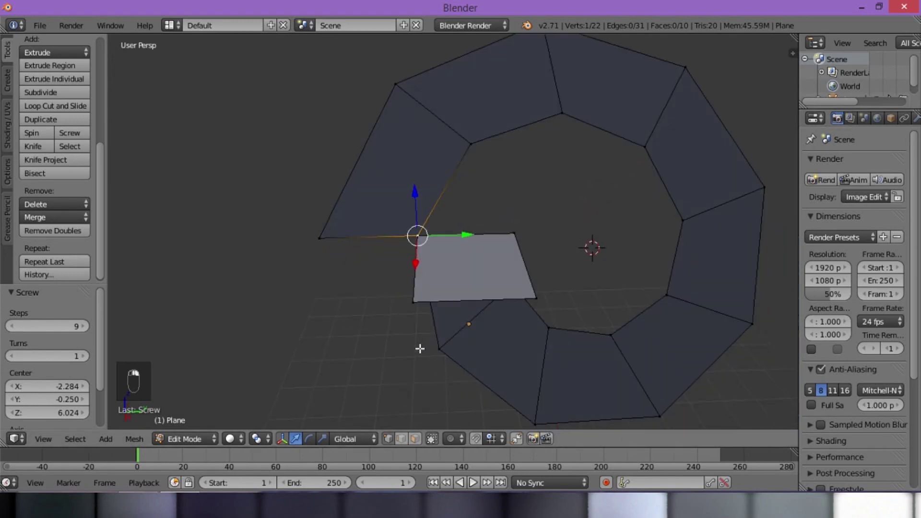
Undo the vertex selections and the edge screw until only the original plane remains.
key(ctrl+z)
key(ctrl+z)
key(ctrl+z)
key(ctrl+z)
key(ctrl+z)
key(ctrl+z)
key(ctrl+z)
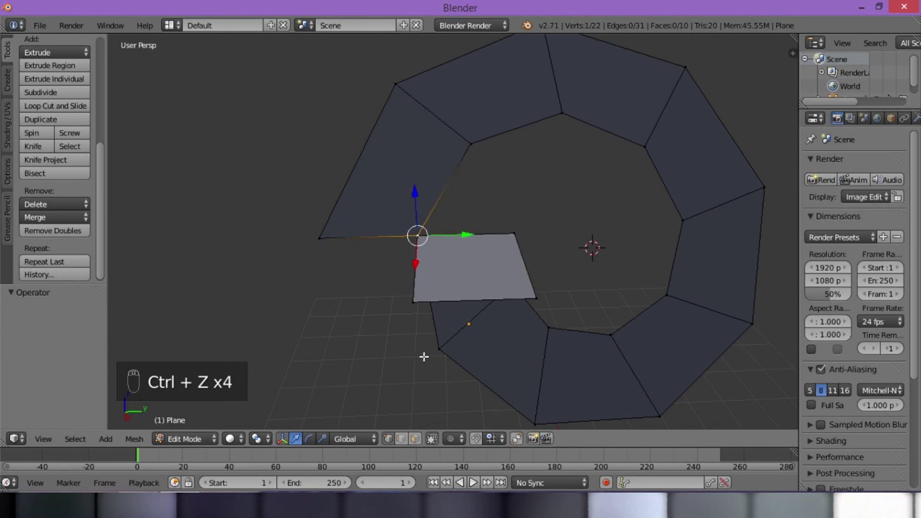
key(ctrl+z)
key(ctrl+z)
key(ctrl+z)
key(ctrl+z)
key(ctrl+z)
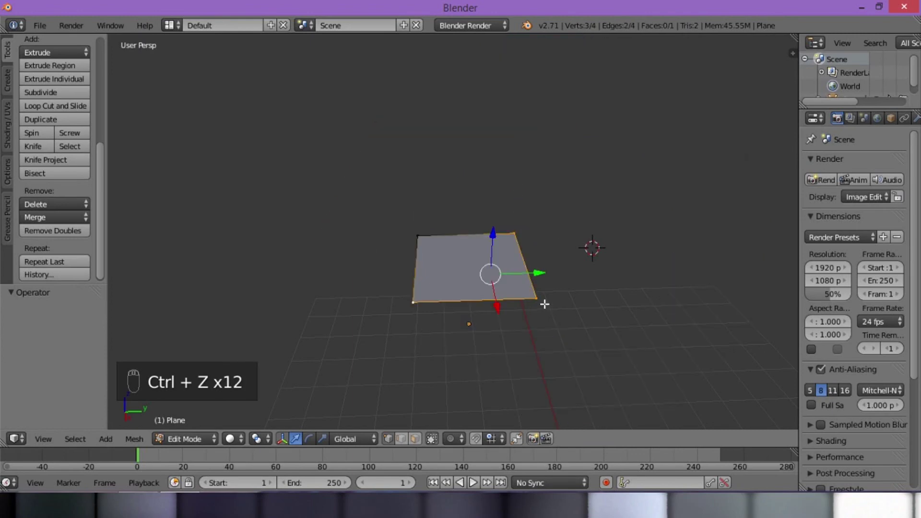
key(ctrl+z)
key(ctrl+z)
Switch the viewport shading to wireframe and return it to Solid.
key(z)
middle_drag(585, 304, 483, 337)
key(ctrl+z)
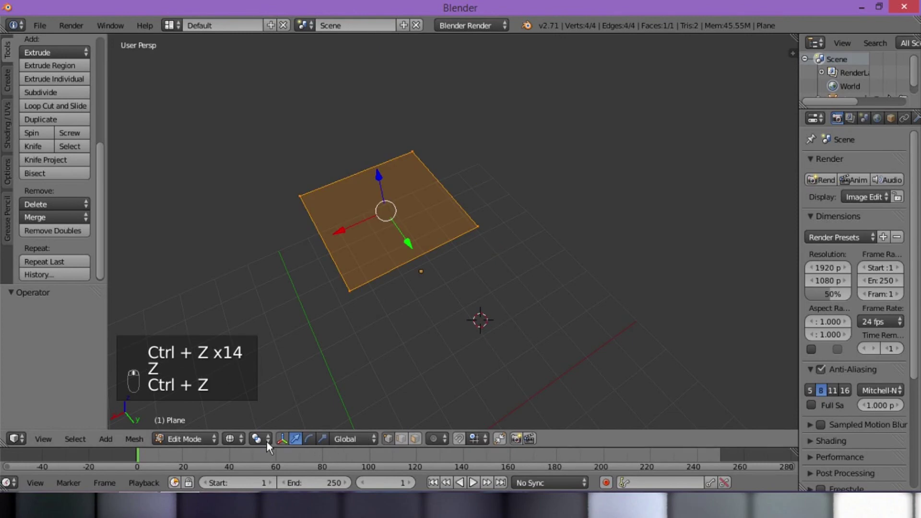
click(231, 439)
click(231, 393)
Deselect all of the plane's vertices and switch from Edit Mode to Object Mode.
mouse_move(275, 359)
middle_down()
mouse_move(426, 360)
mouse_move(466, 292)
mouse_move(463, 280)
mouse_move(500, 318)
mouse_move(441, 367)
mouse_move(475, 312)
mouse_move(416, 242)
mouse_move(408, 323)
mouse_move(408, 182)
mouse_move(366, 203)
mouse_move(389, 195)
mouse_move(407, 207)
mouse_move(394, 221)
mouse_move(384, 216)
middle_up()
scroll(446, 357, up, 2)
key(a)
scroll(77, 204, up, 5)
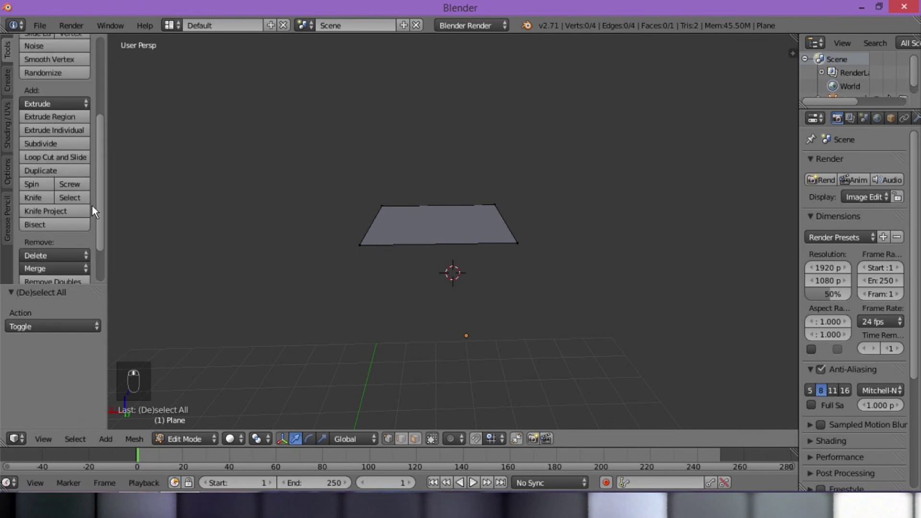
mouse_move(345, 240)
middle_down()
mouse_move(359, 269)
mouse_move(353, 329)
mouse_move(402, 326)
mouse_move(398, 299)
mouse_move(334, 355)
middle_up()
click(184, 439)
click(175, 424)
Review the available viewport shading types, interaction modes and render engines.
click(246, 438)
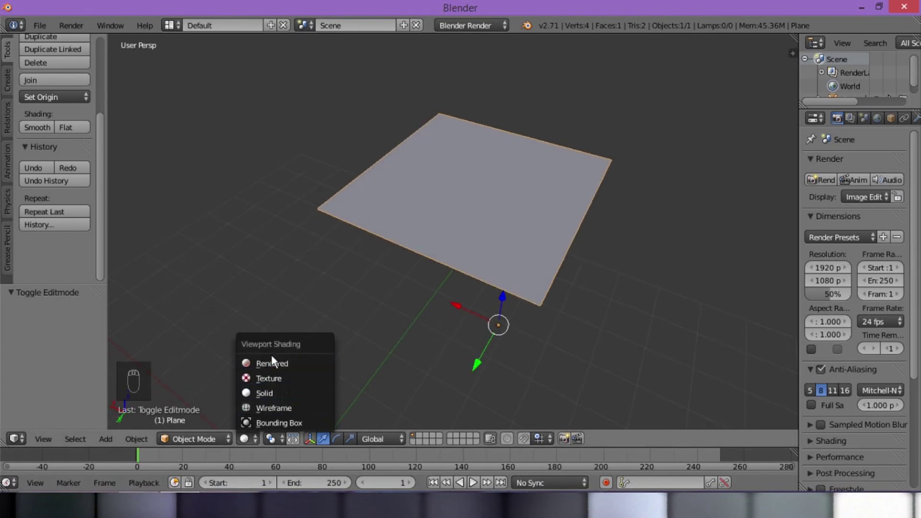
click(241, 440)
click(216, 436)
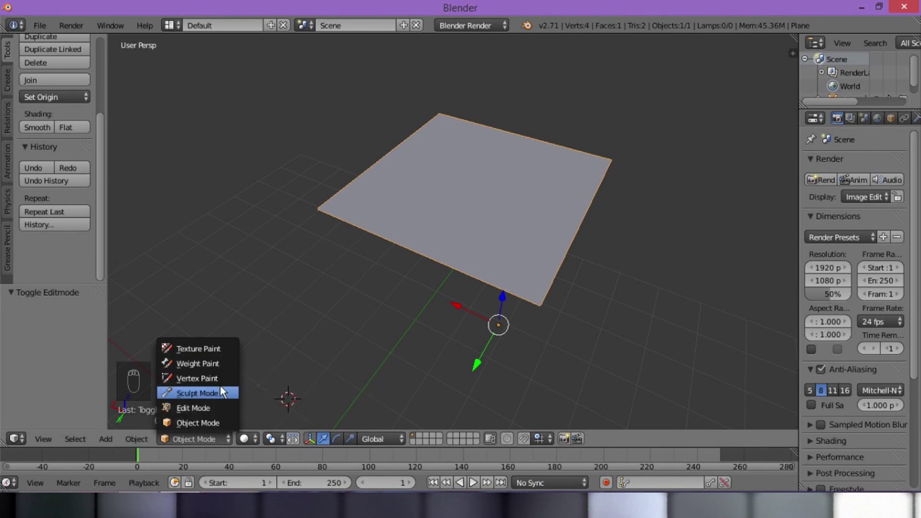
click(451, 24)
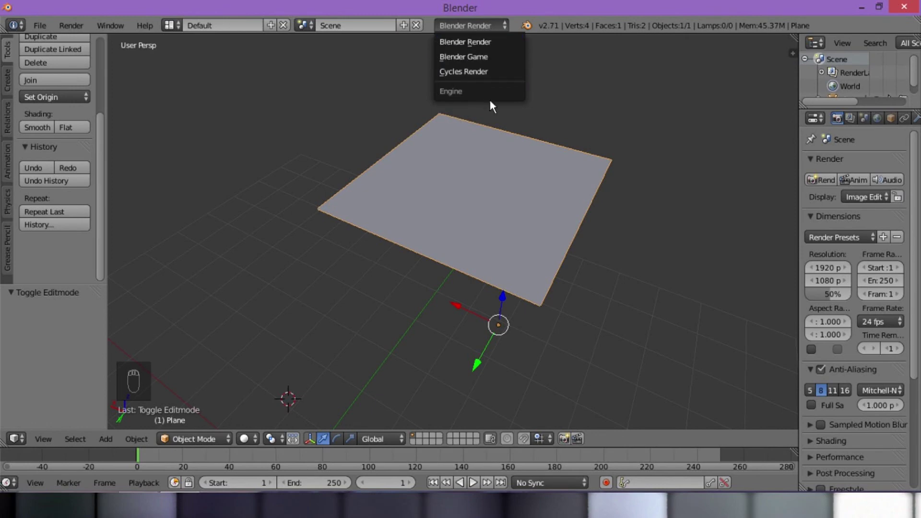
click(468, 27)
click(173, 439)
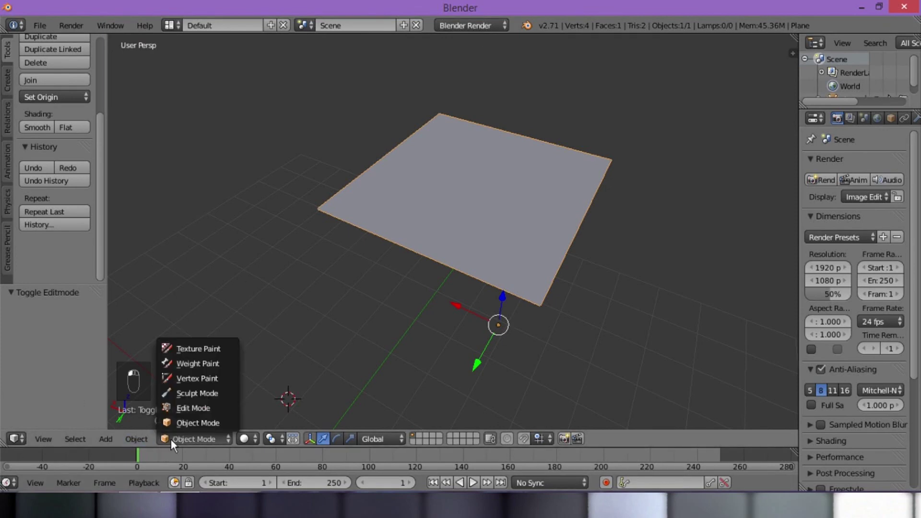